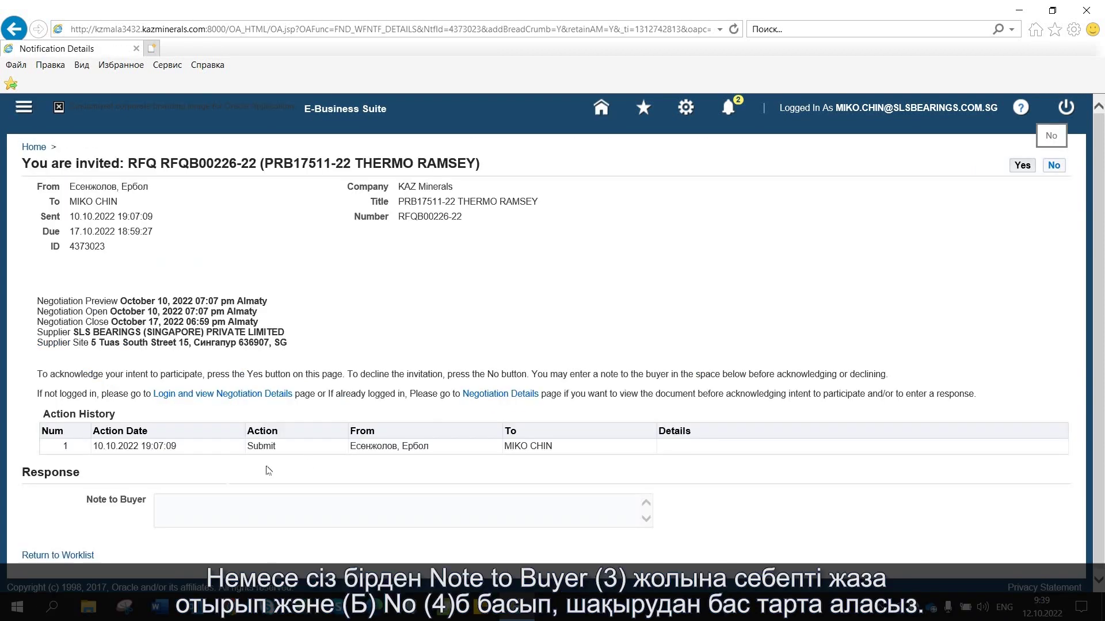
Step: Decline the invitation to RFQ RFQB00226-22 with the note to buyer "Не заинтересован в данном запросе"
key(alt+shift)
text(Не заи)
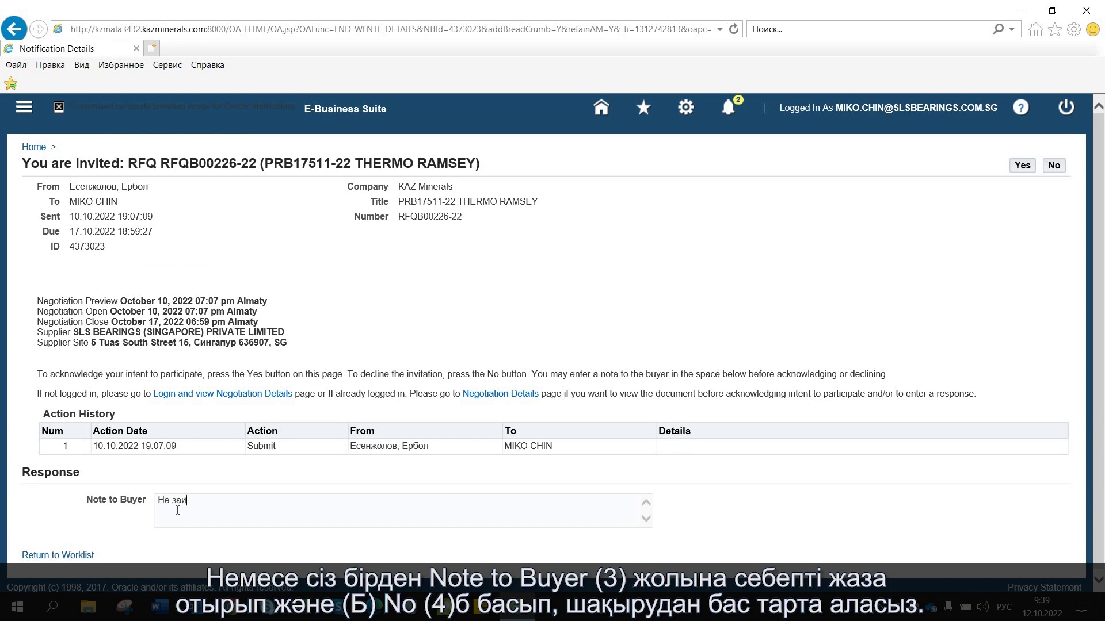
text(нтересован в данном запросе)
click(1058, 166)
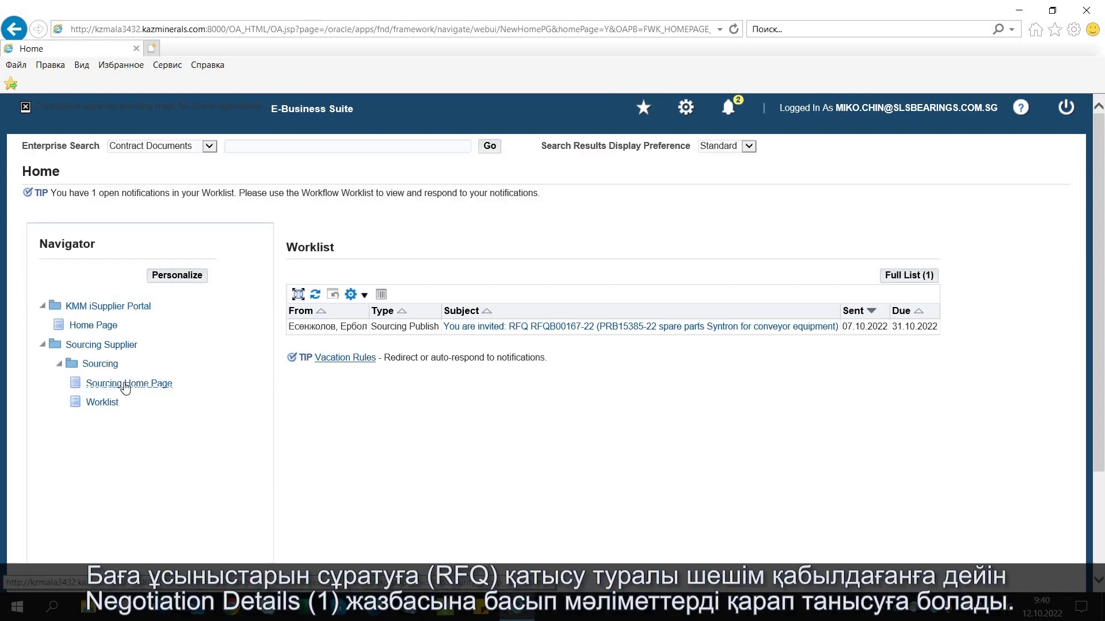
Step: Open RFQ RFQA00441-22 (BOLT OVAL HEAD) and check its remaining time and close date
click(577, 332)
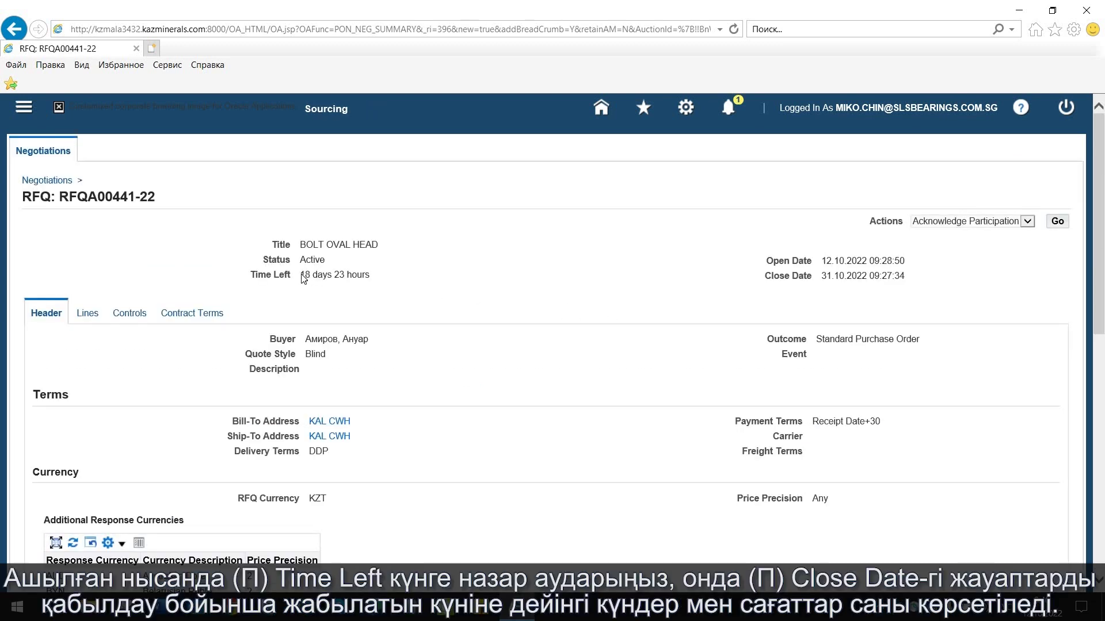
drag(301, 275, 413, 309)
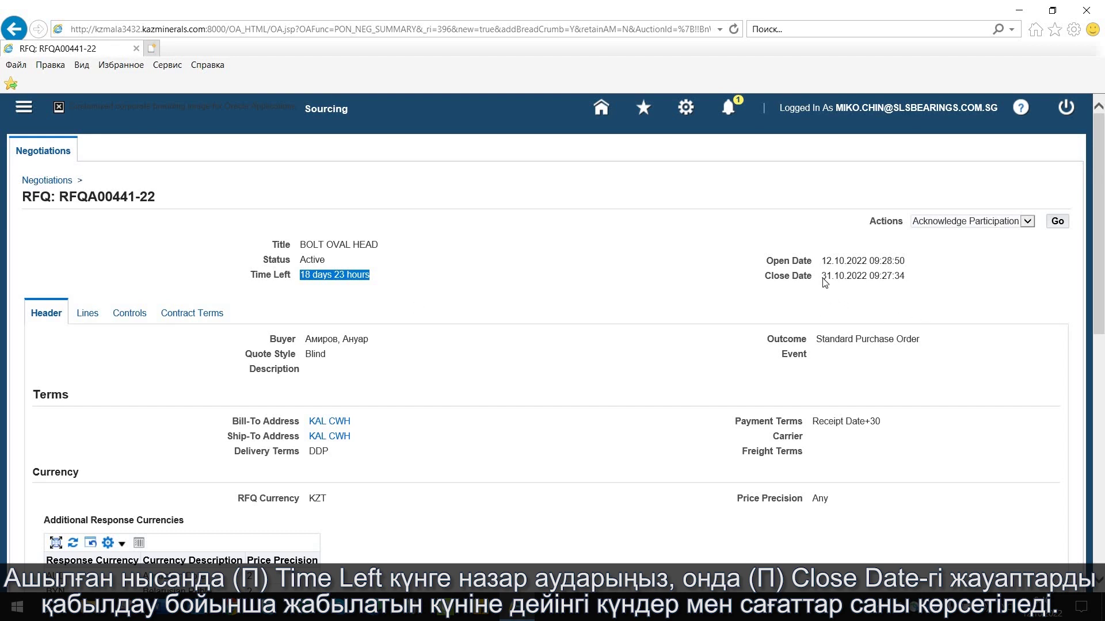
drag(823, 280, 920, 289)
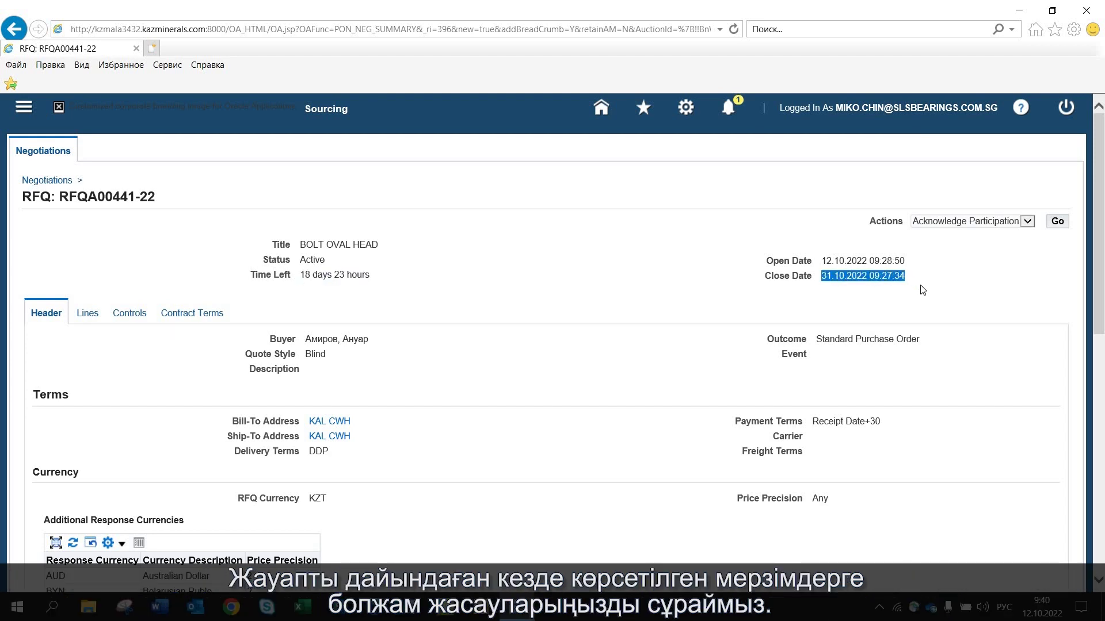
click(567, 360)
scroll(570, 360, down, 1)
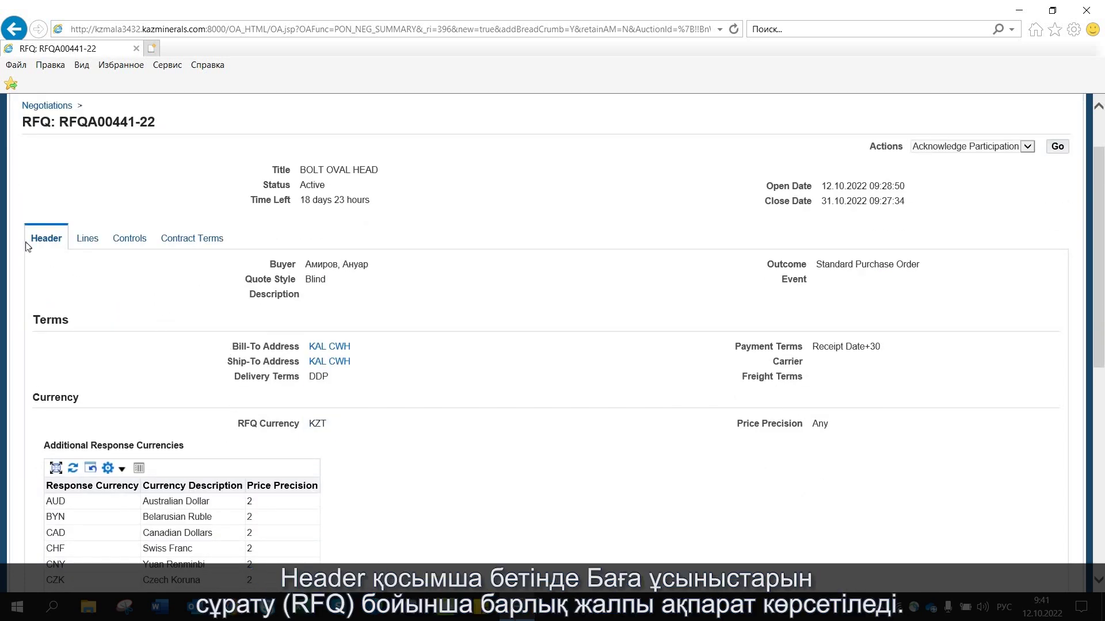
Step: Review the RFQ's general information, including the expanded requirements, the payment terms requirement, and the notes and attachments
click(66, 241)
scroll(196, 315, down, 6)
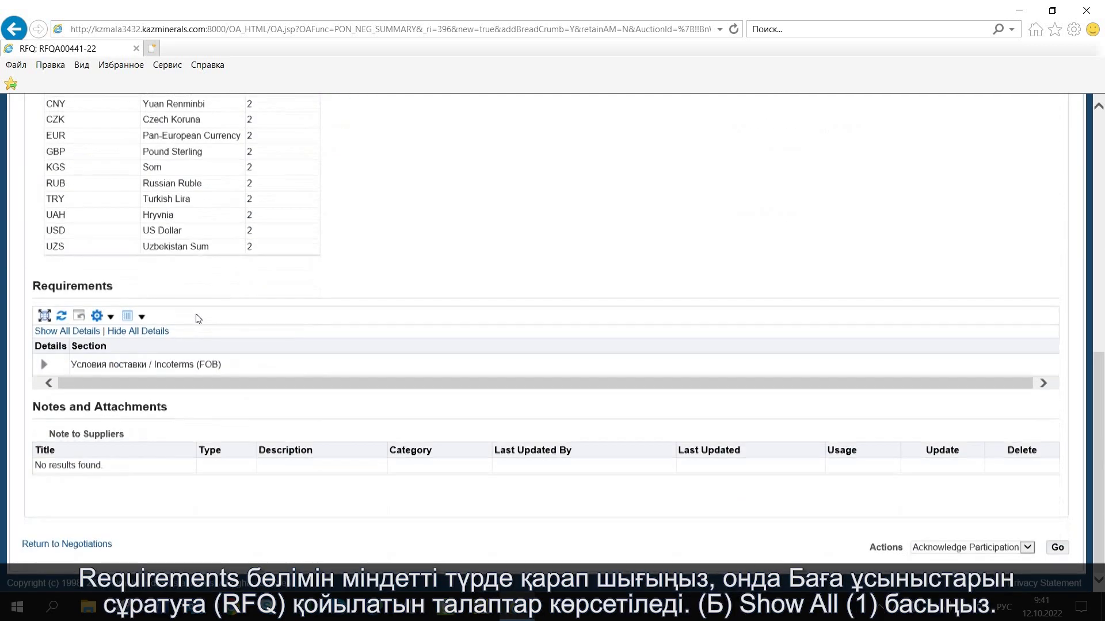
click(45, 335)
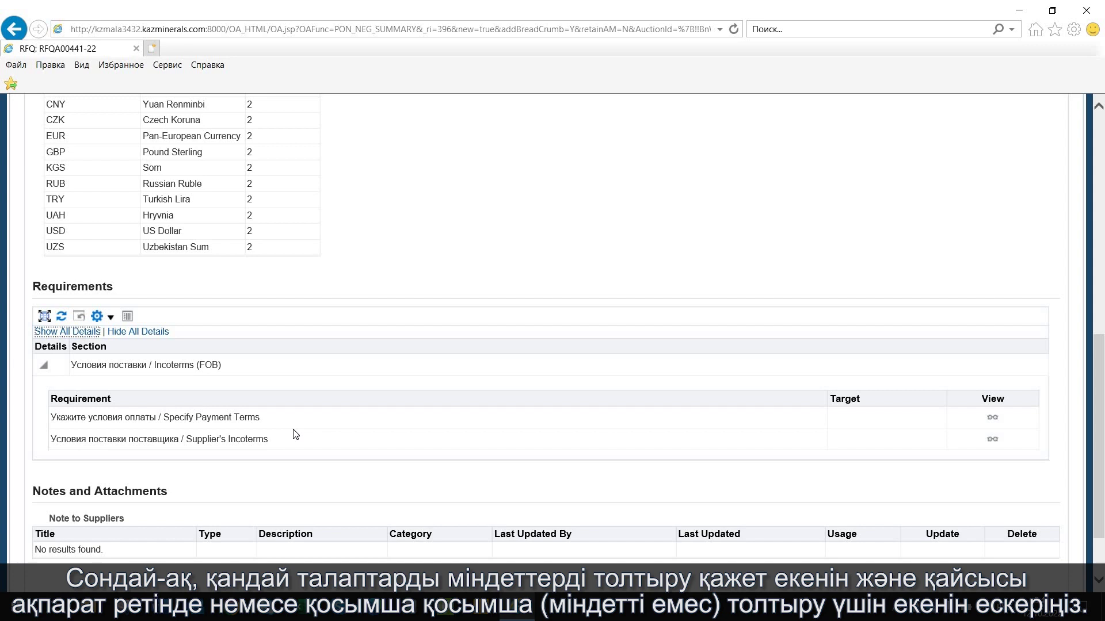
click(993, 419)
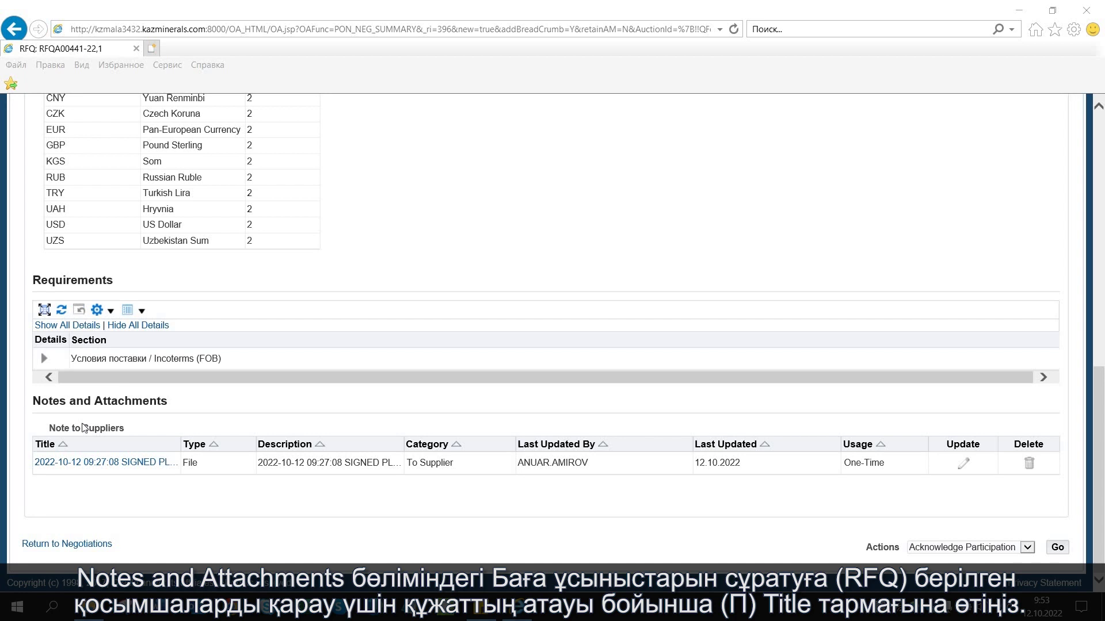
drag(33, 403, 172, 408)
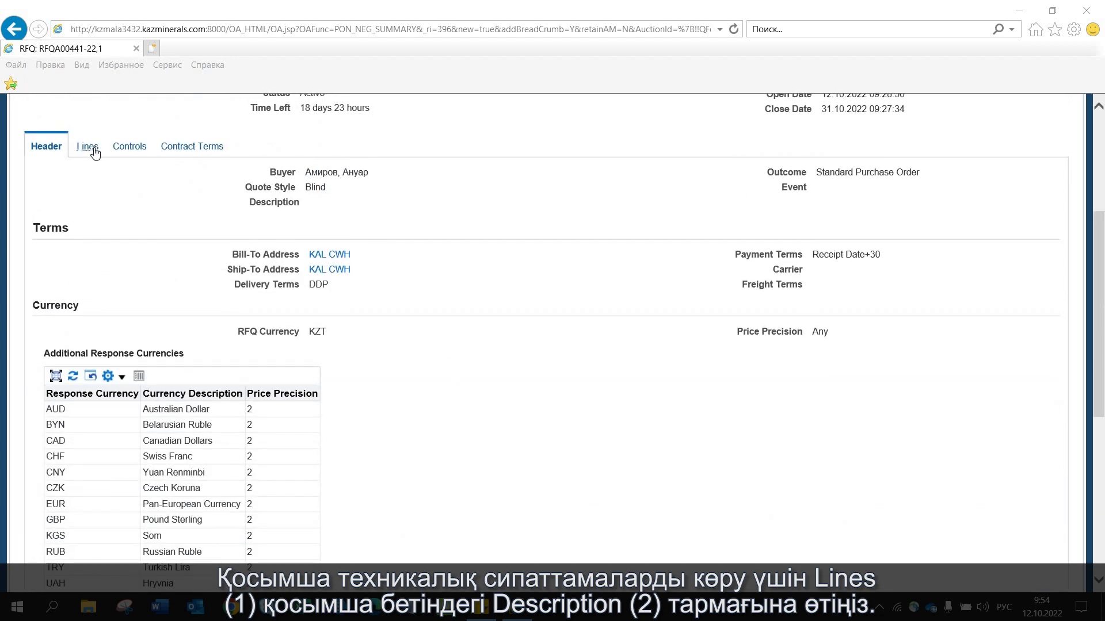
Step: Examine the details of the LINER OUTER PULP LIFTER line, and return to the RFQ to check its schedule and response rules
click(94, 151)
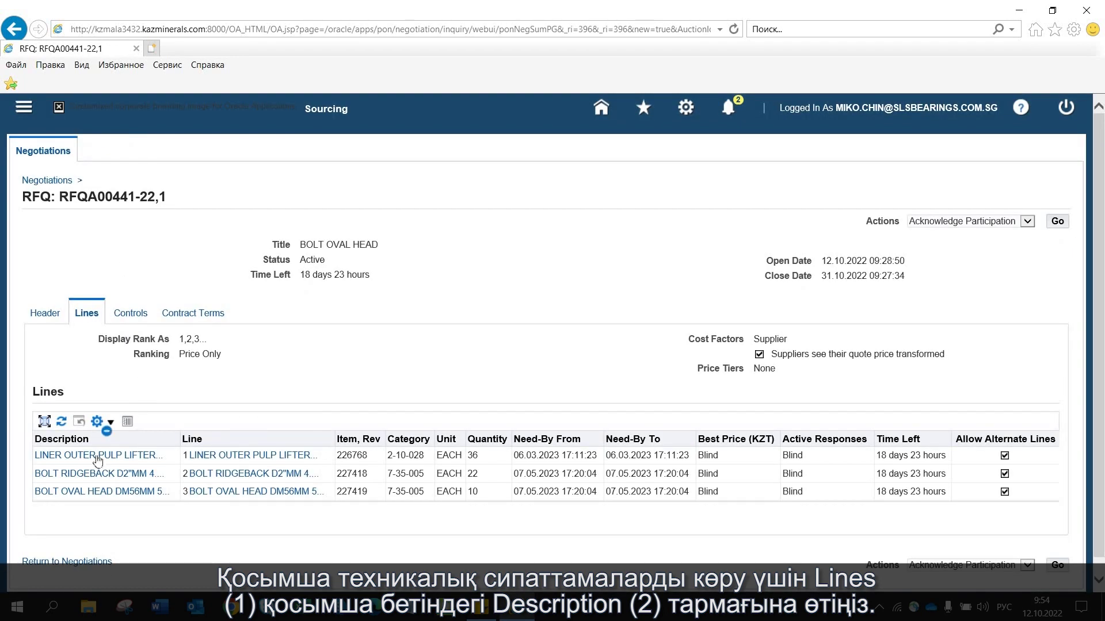
click(97, 456)
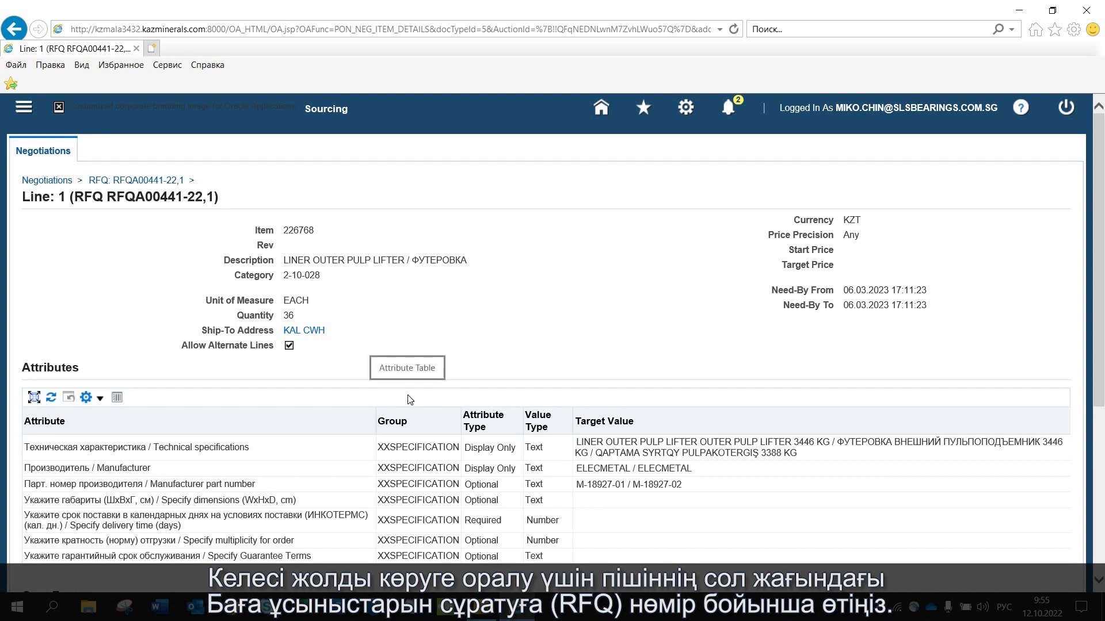
click(126, 183)
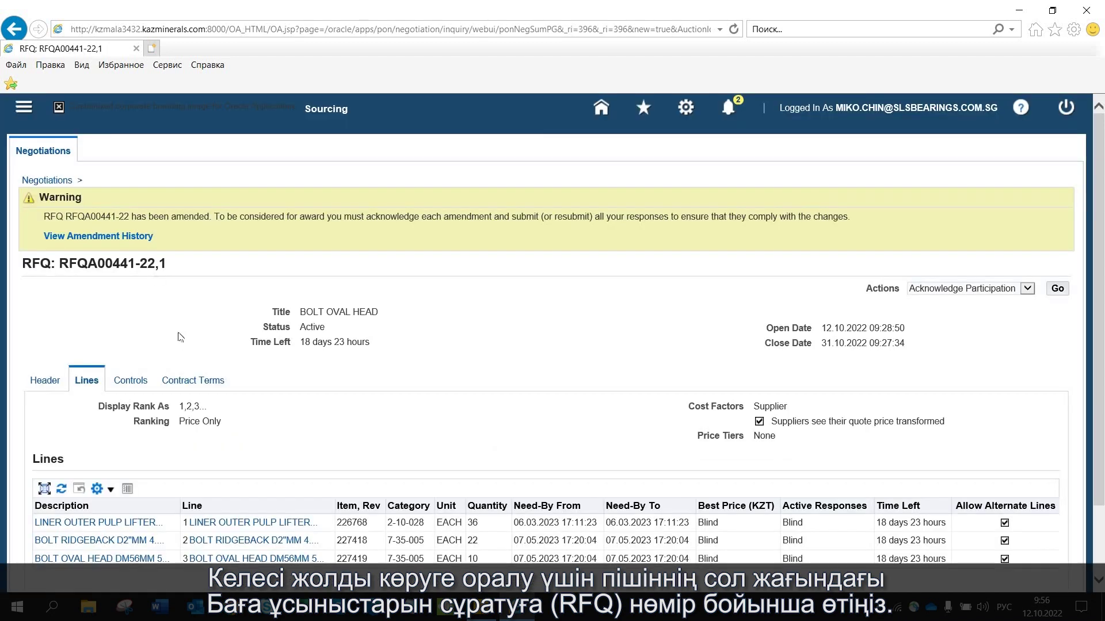
click(132, 381)
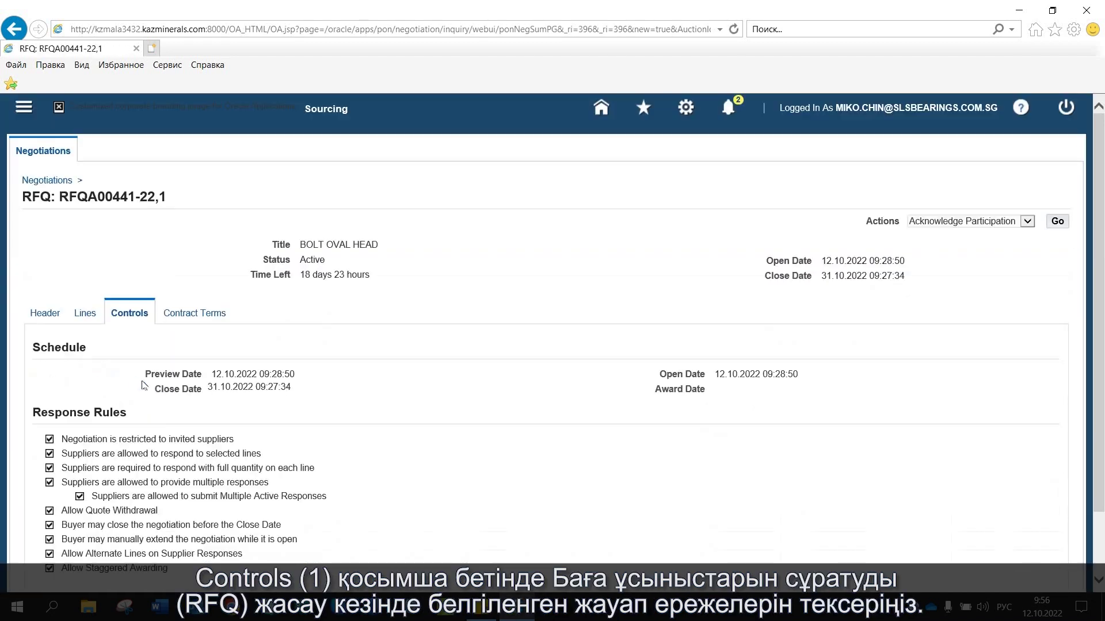
scroll(333, 413, down, 2)
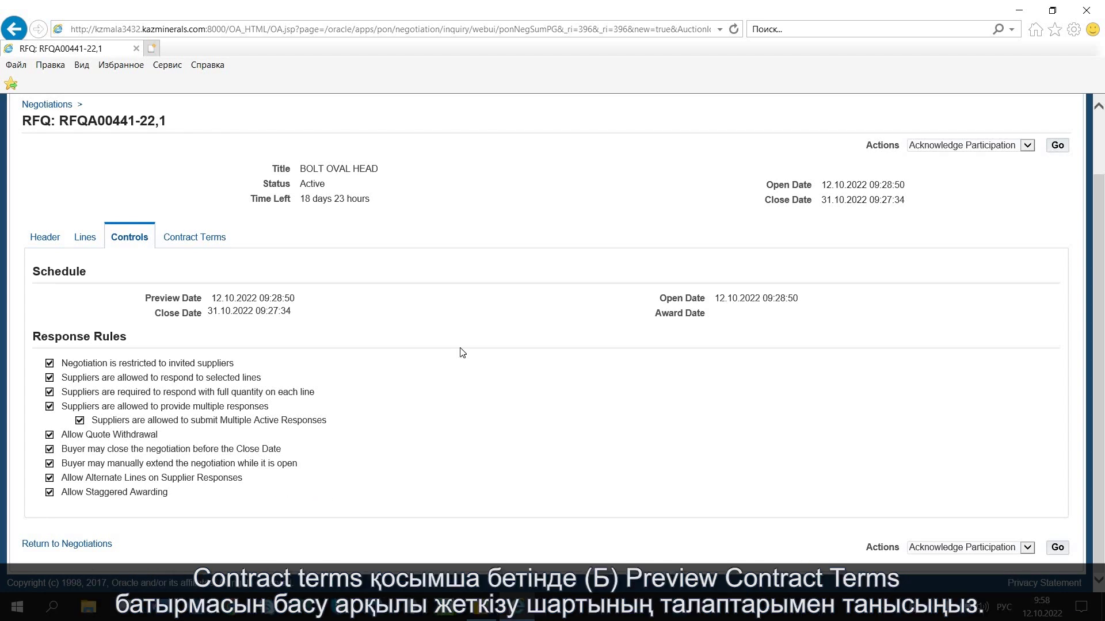
Step: Preview the RFQ's contract terms by opening RFQA00441-22_1_US_CONTRACT.pdf and read through its first pages
click(196, 237)
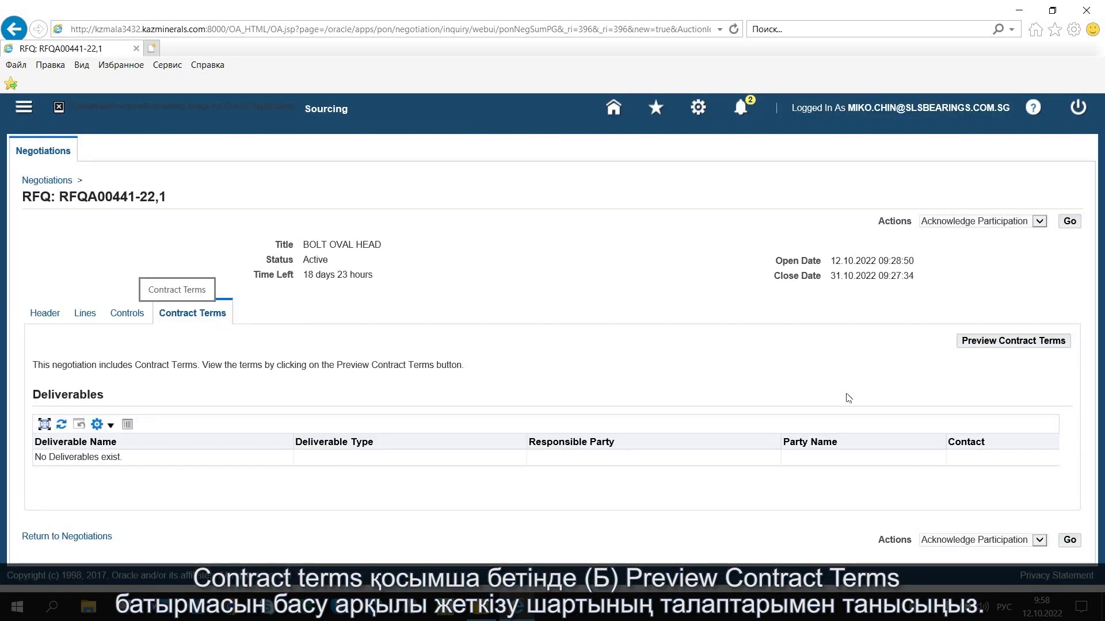
click(1006, 342)
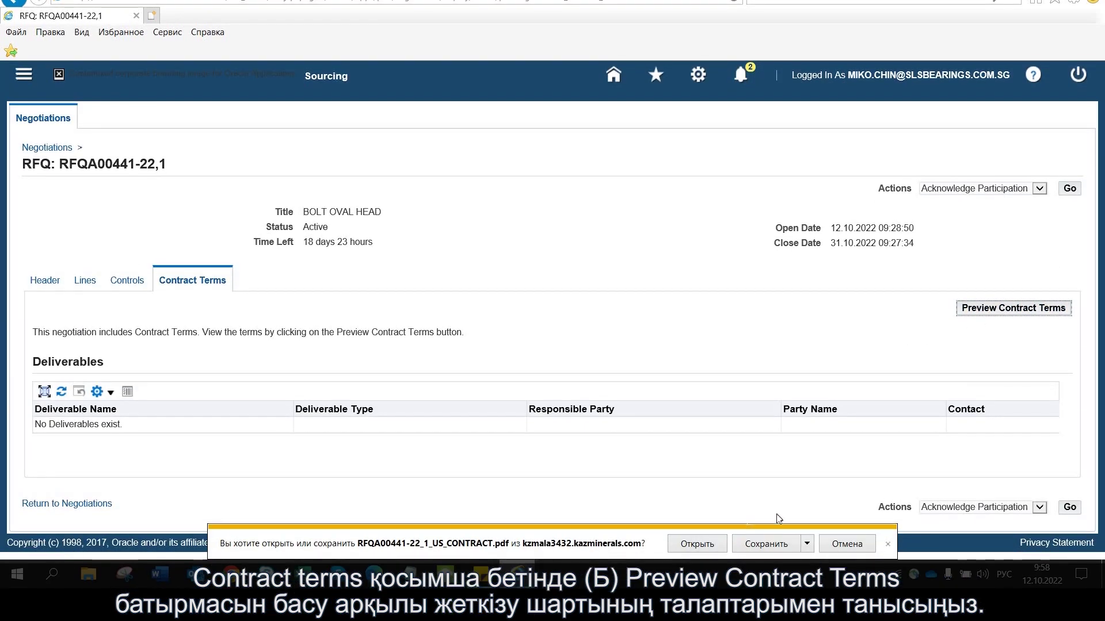
click(698, 545)
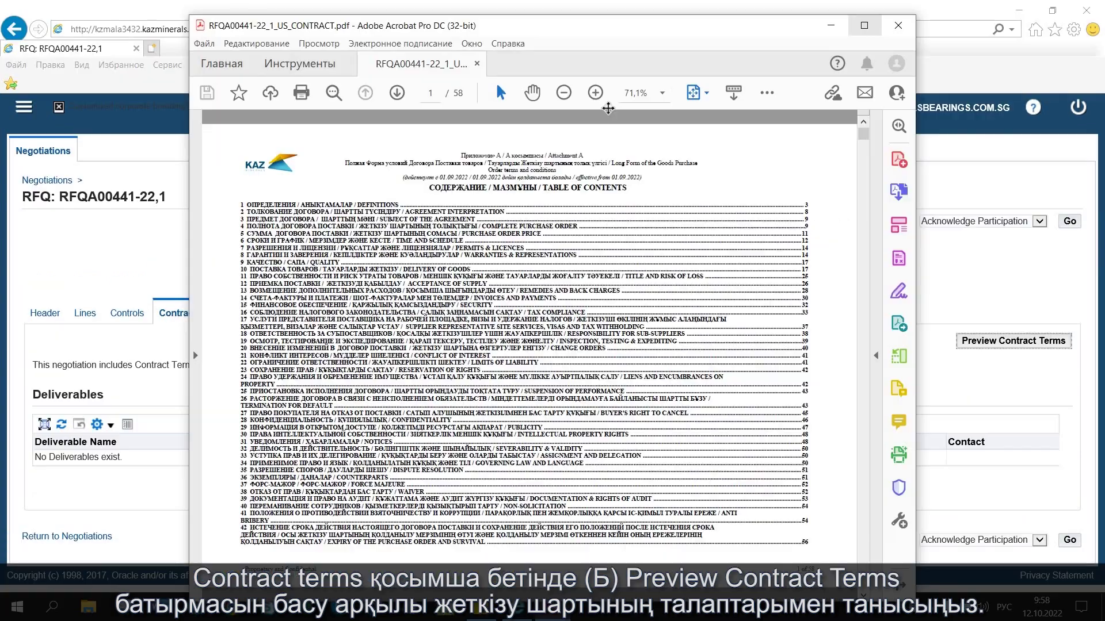
scroll(433, 268, down, 2)
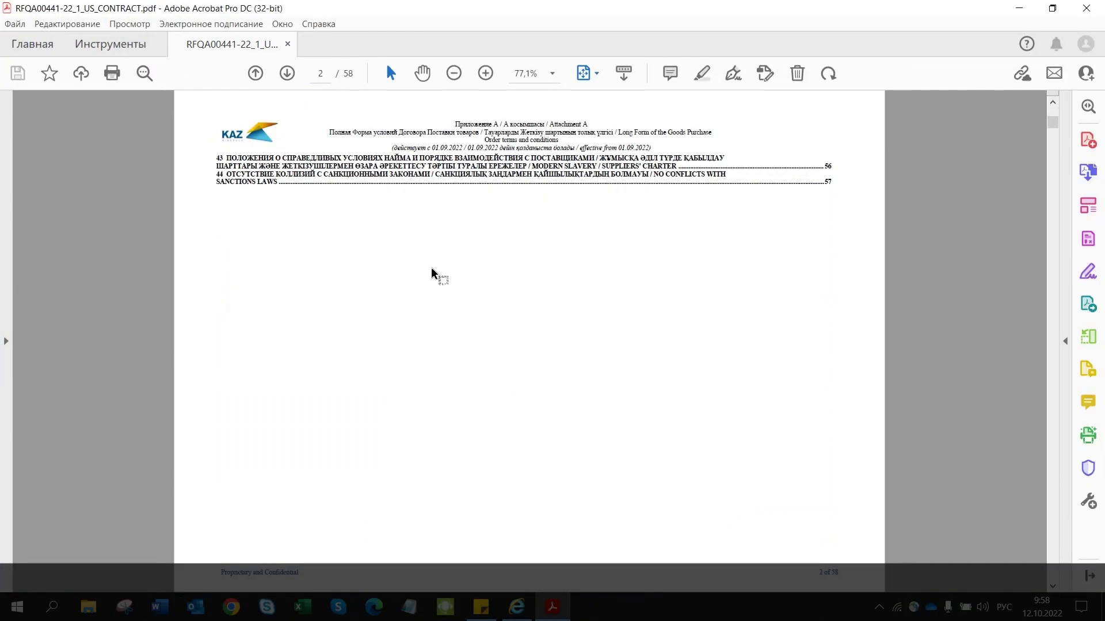
scroll(432, 268, down, 2)
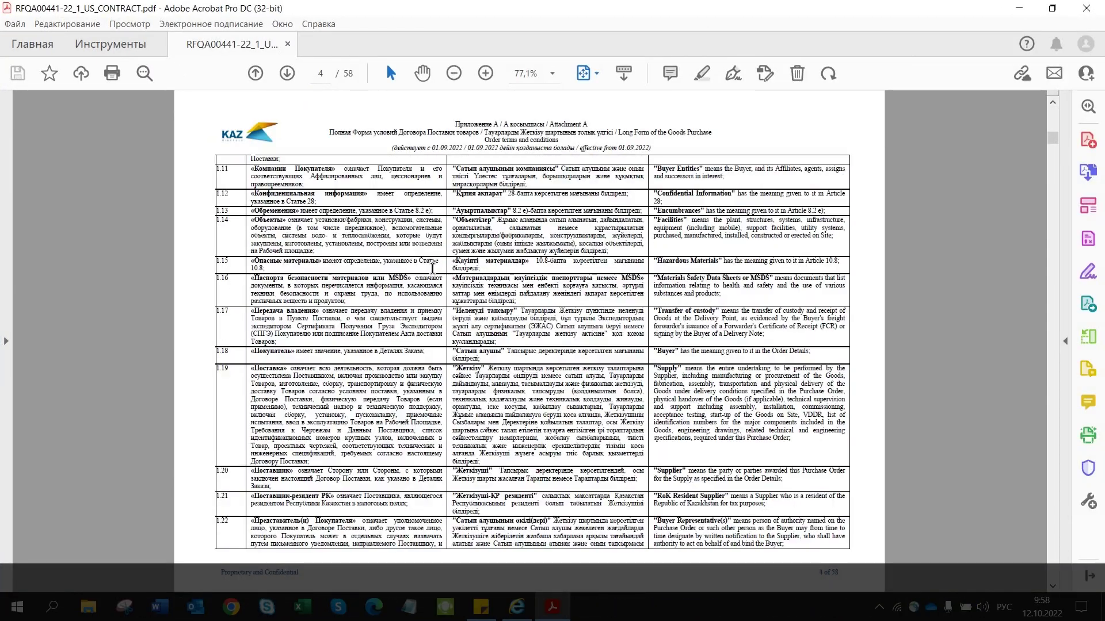
scroll(433, 268, down, 4)
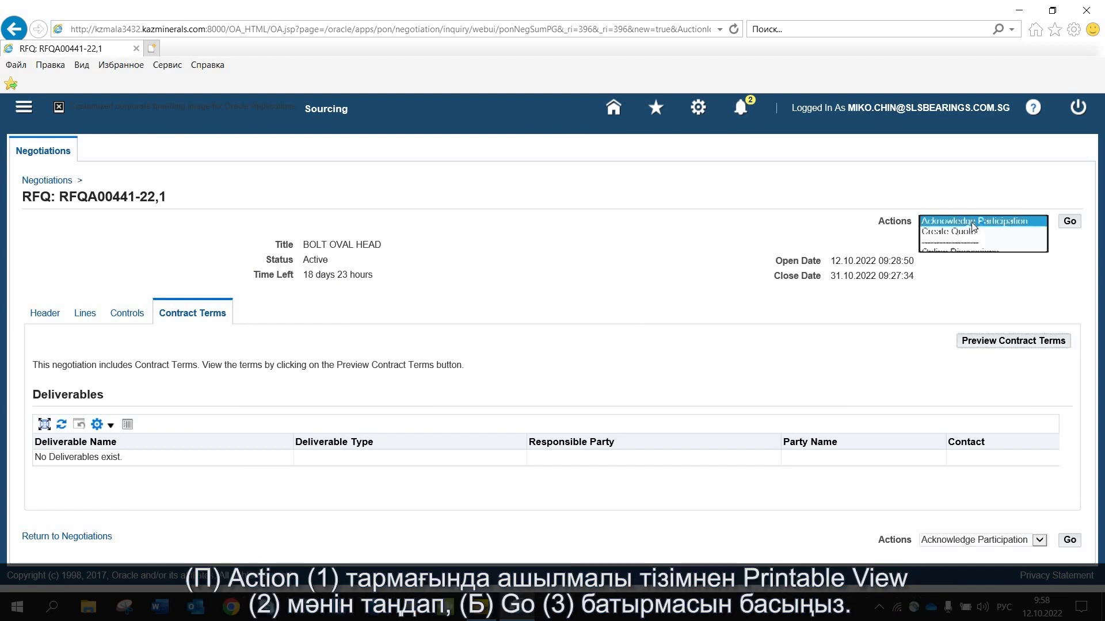
Step: Generate the printable view of the RFQ and open the resulting RFQA00441-22_1_US.pdf
click(974, 227)
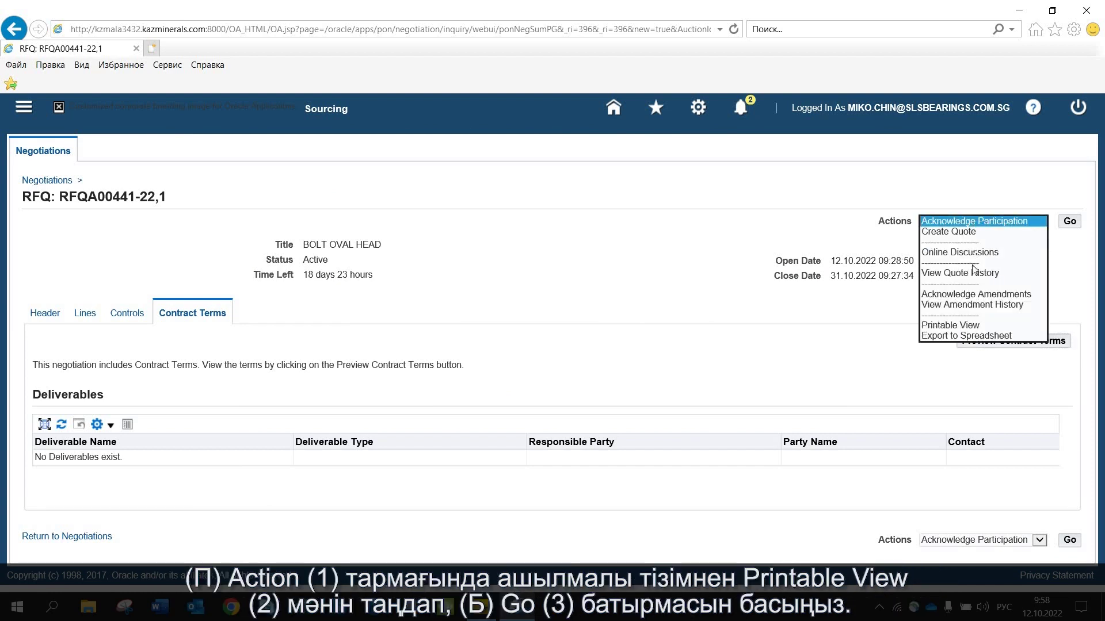
click(985, 323)
click(1069, 222)
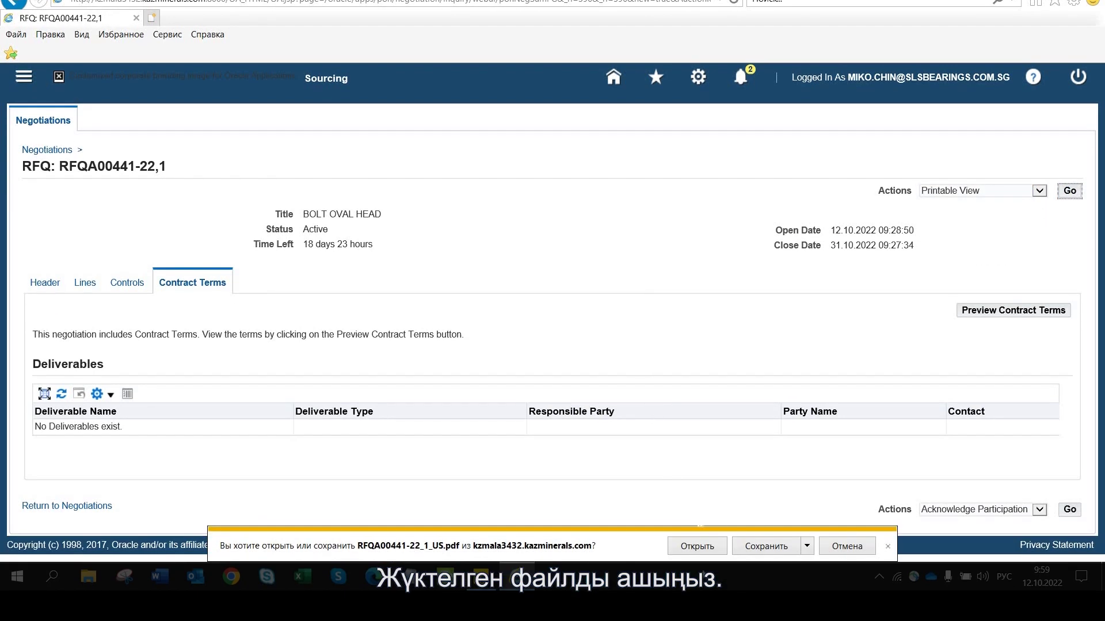
click(696, 546)
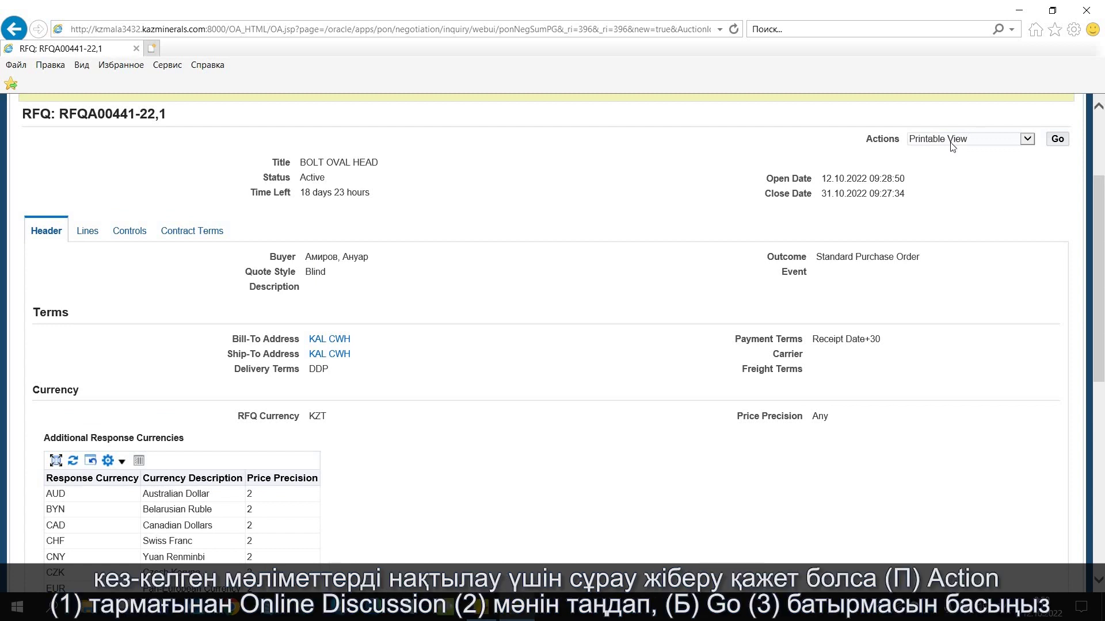
Step: Open the online discussions for RFQ RFQA00441-22,1
click(951, 141)
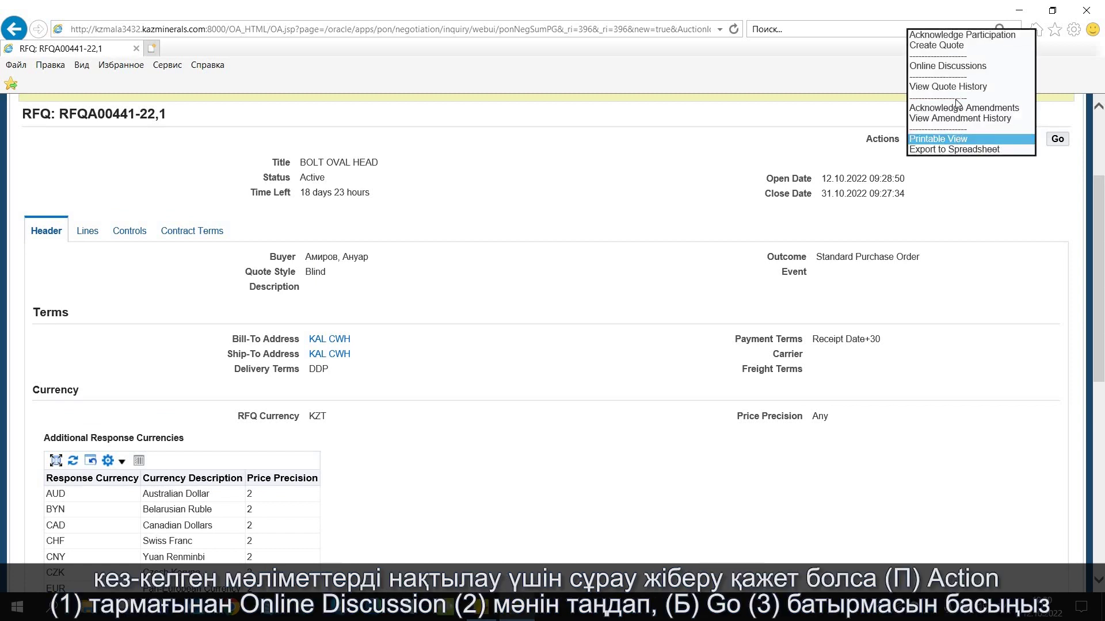
click(954, 67)
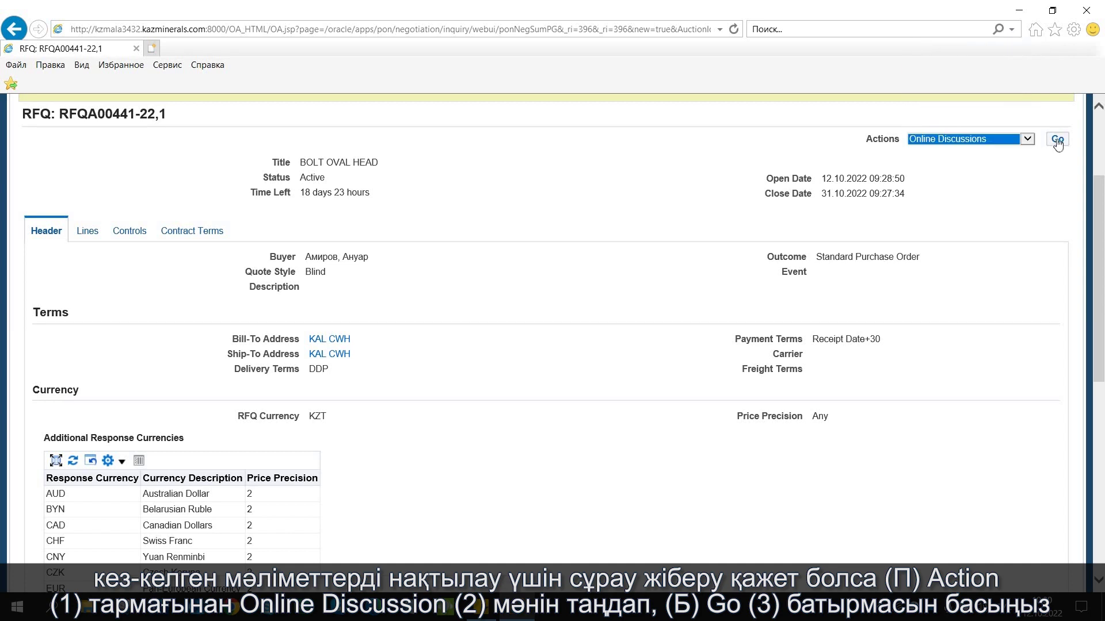
click(1058, 140)
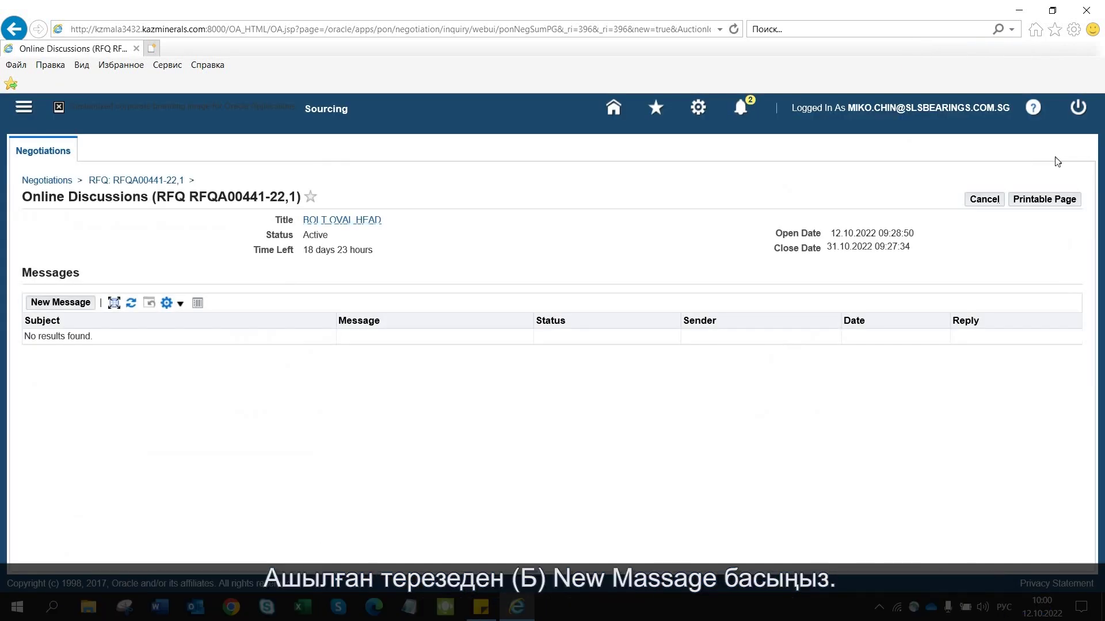
Step: Compose a new message with the subject "Дополнительная информация" and the text "Прошу предоставить тех.характеристики"
click(50, 305)
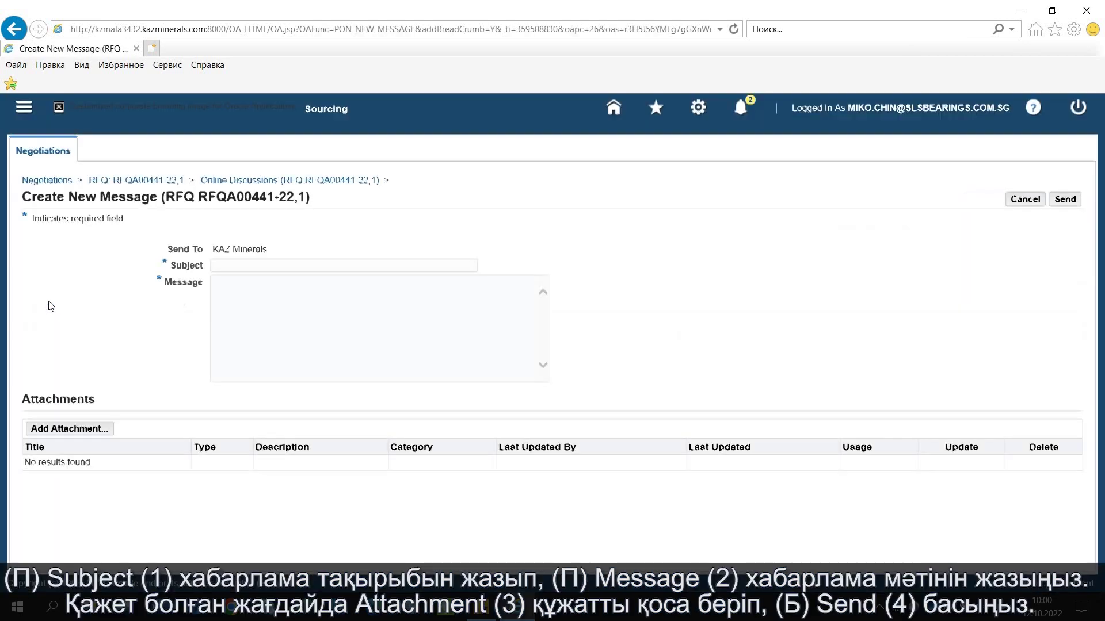
click(239, 264)
text(Дополнительна)
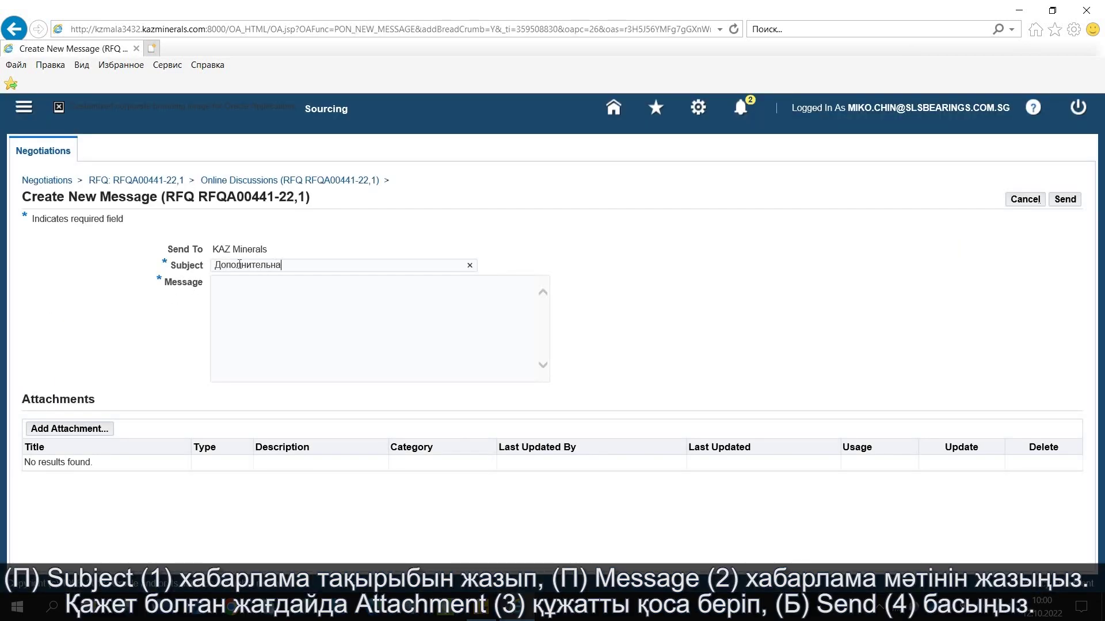
text(я информация)
click(286, 306)
text(Прошу пред)
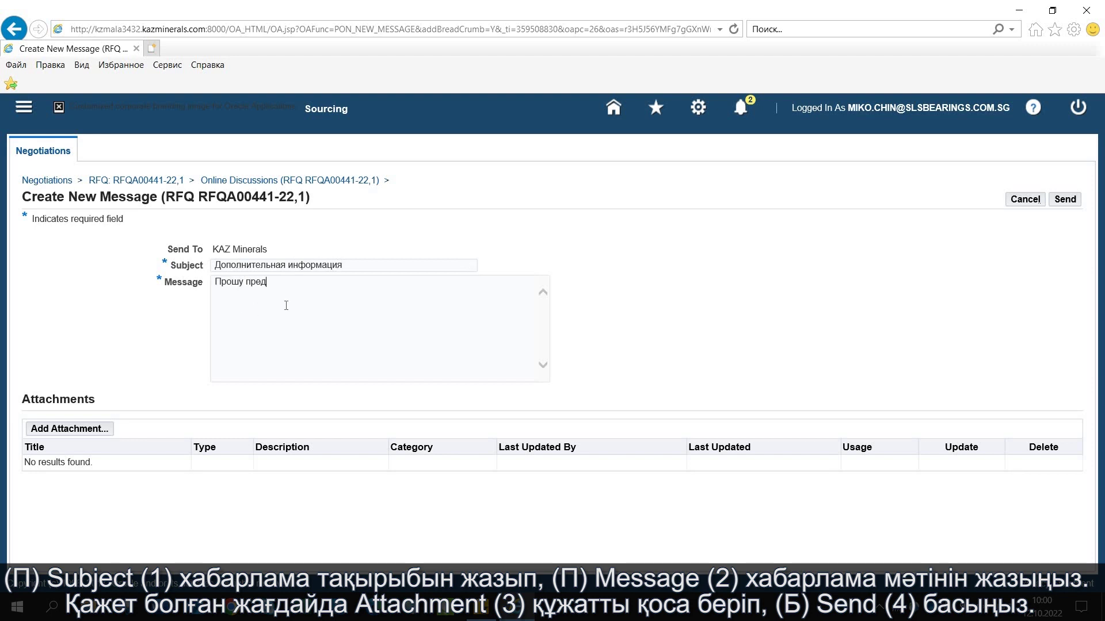
text(оставить тех.характеристики)
Step: Attach bid.pdf to the message with the title "Опросной лист" and send the message to KAZ Minerals
click(81, 430)
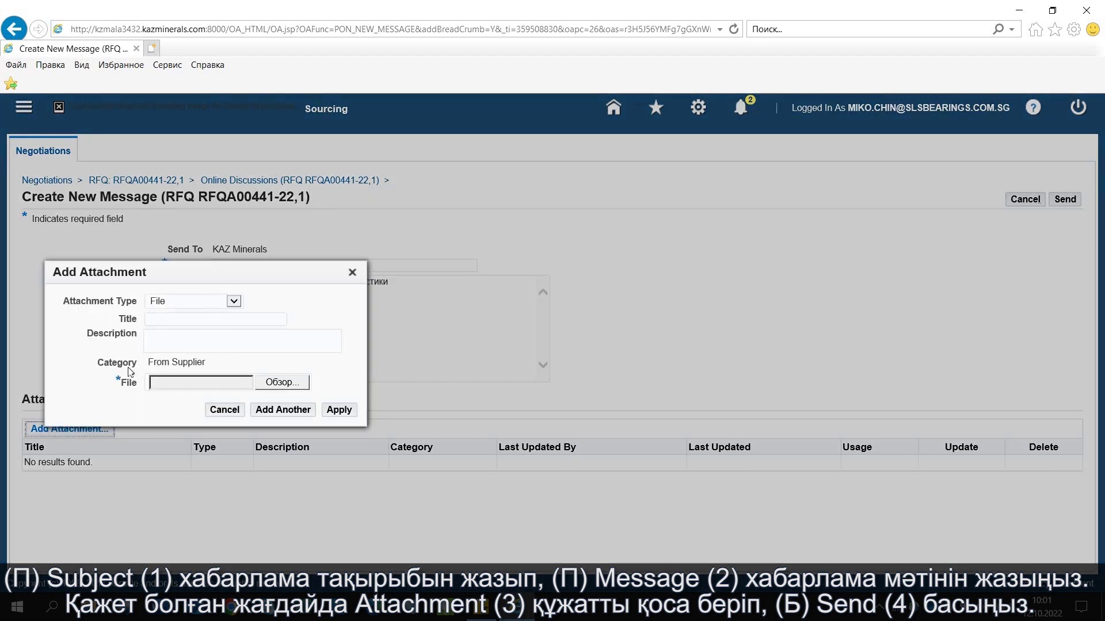
key(Tab)
text(Опросной лист)
click(281, 383)
click(164, 121)
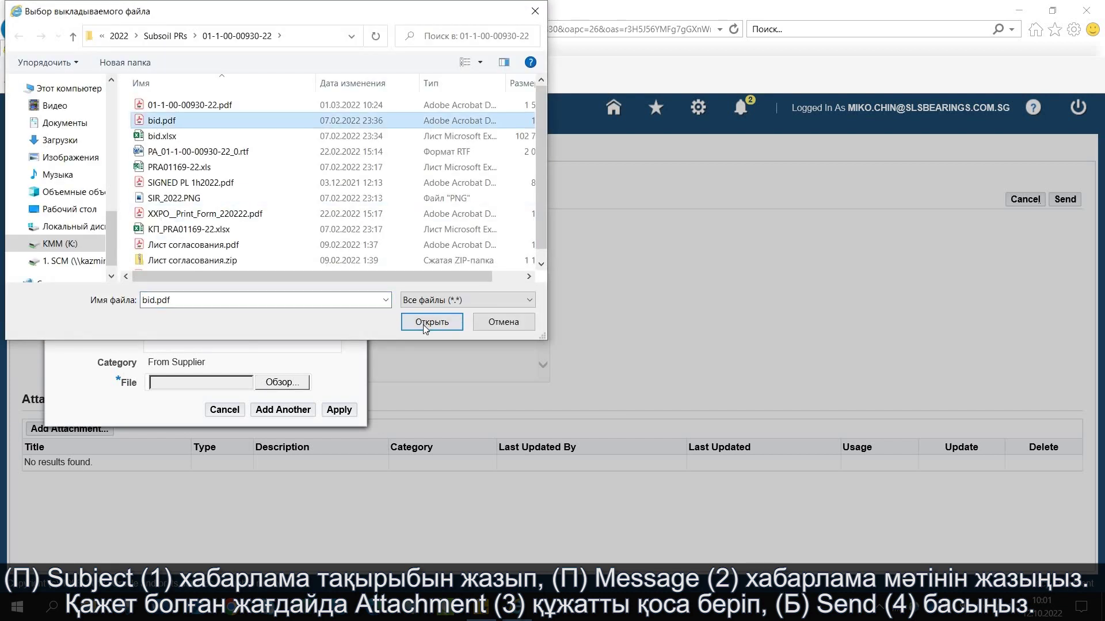
click(431, 322)
click(339, 410)
click(271, 505)
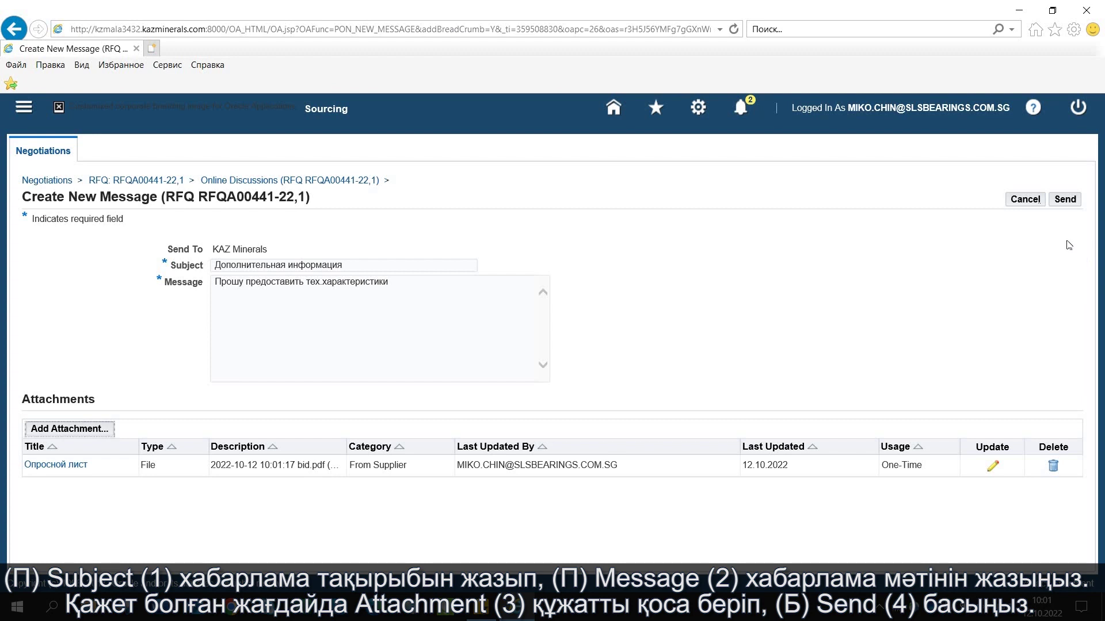
click(1064, 201)
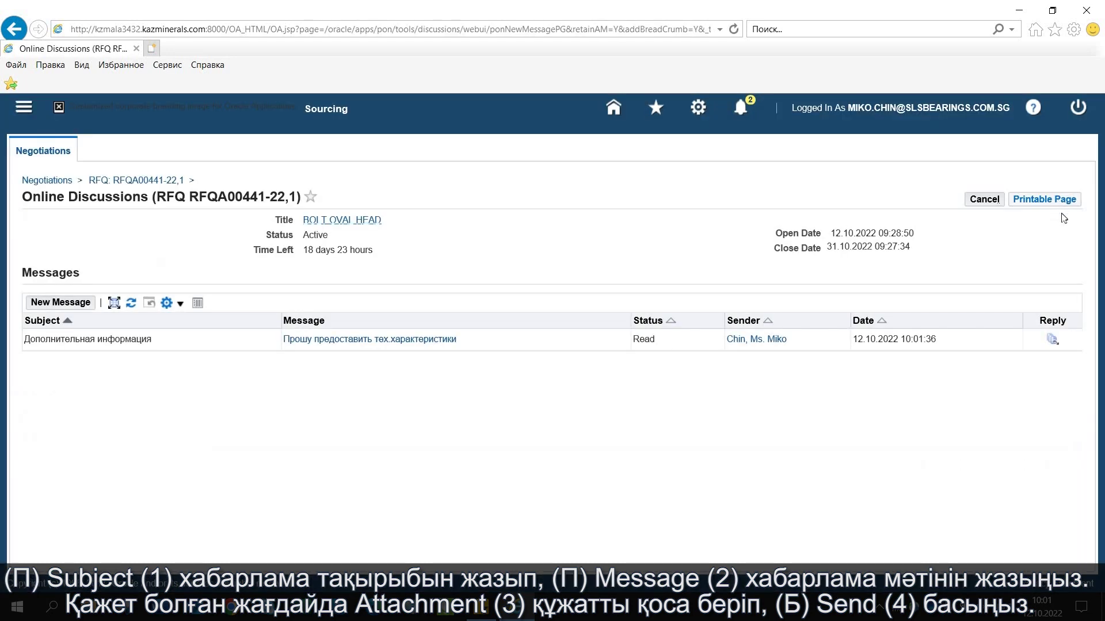
click(45, 156)
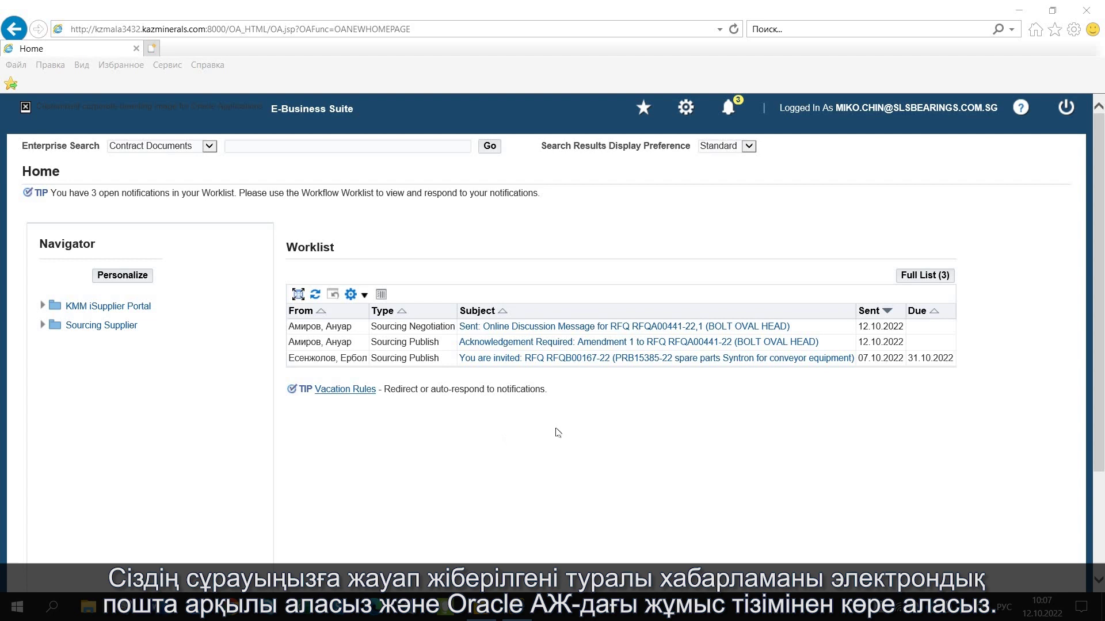
Step: Open the buyer's online discussion reply for RFQ RFQA00441-22,1 and create a quote from the linked RFQ
click(626, 326)
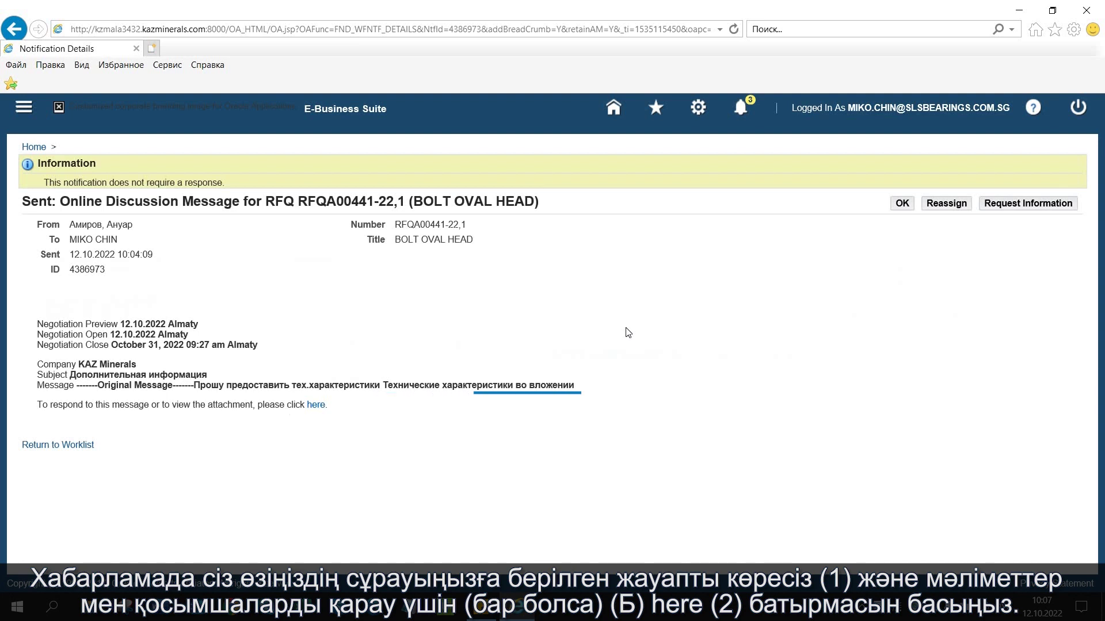
click(321, 406)
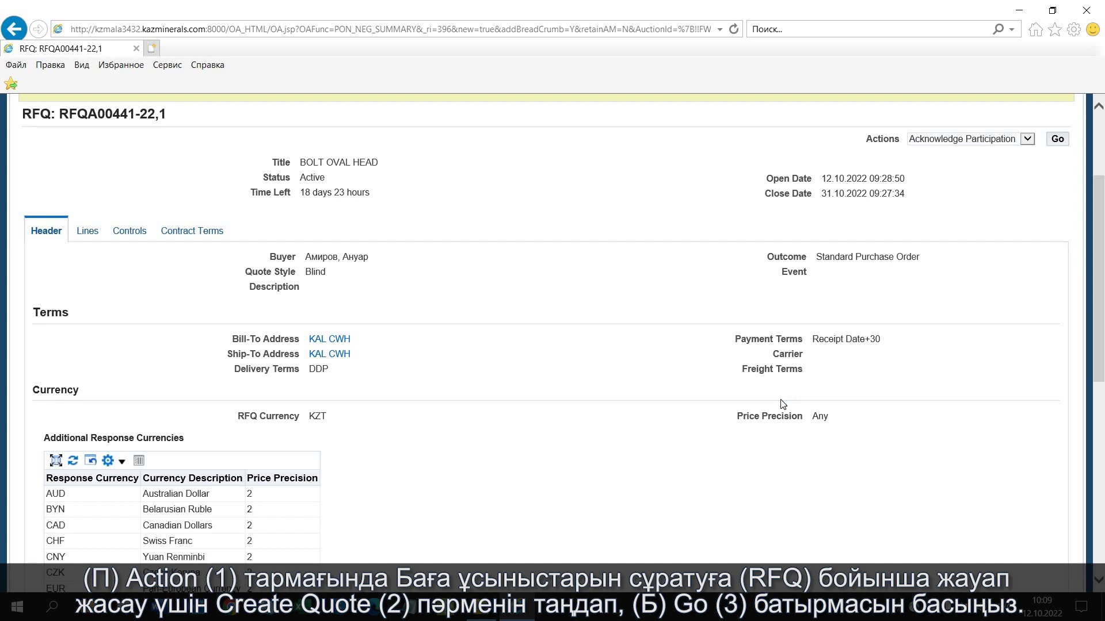
click(968, 140)
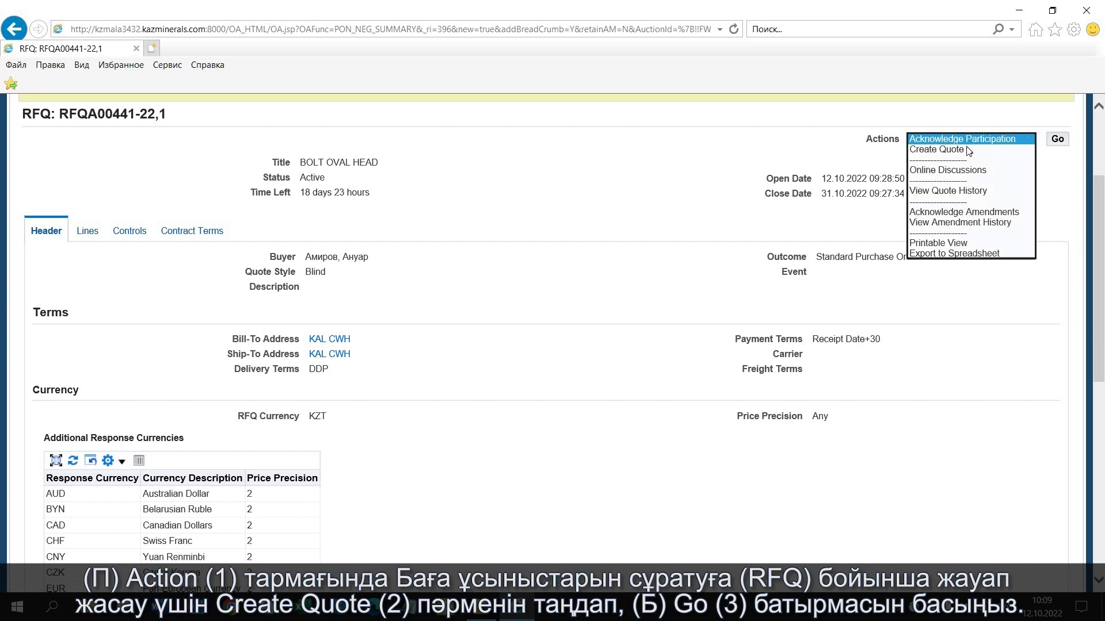
click(966, 149)
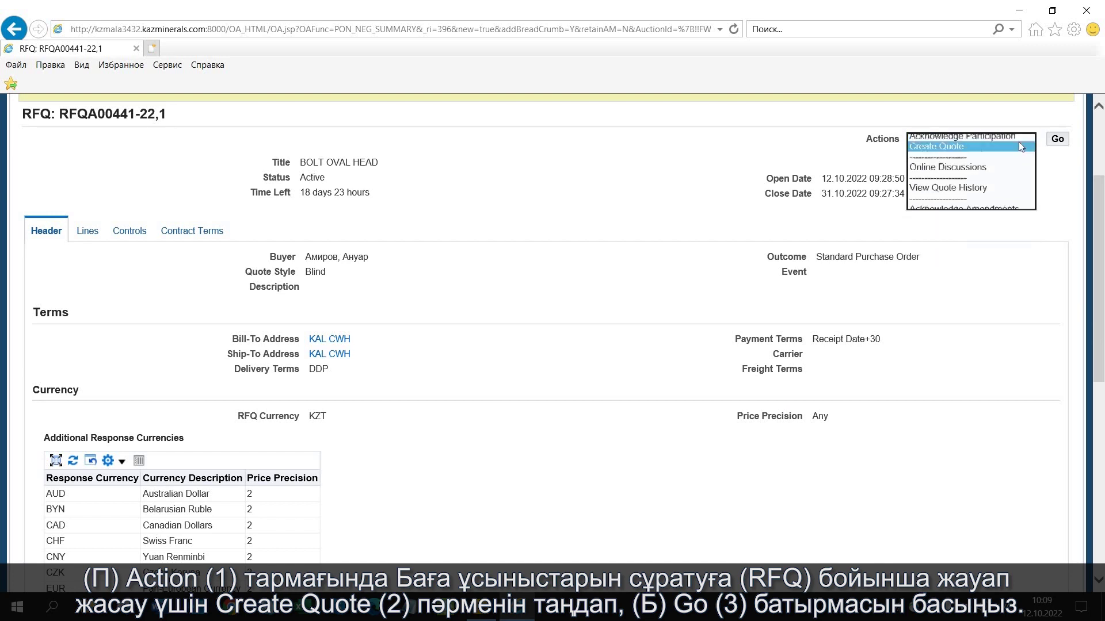
click(1059, 141)
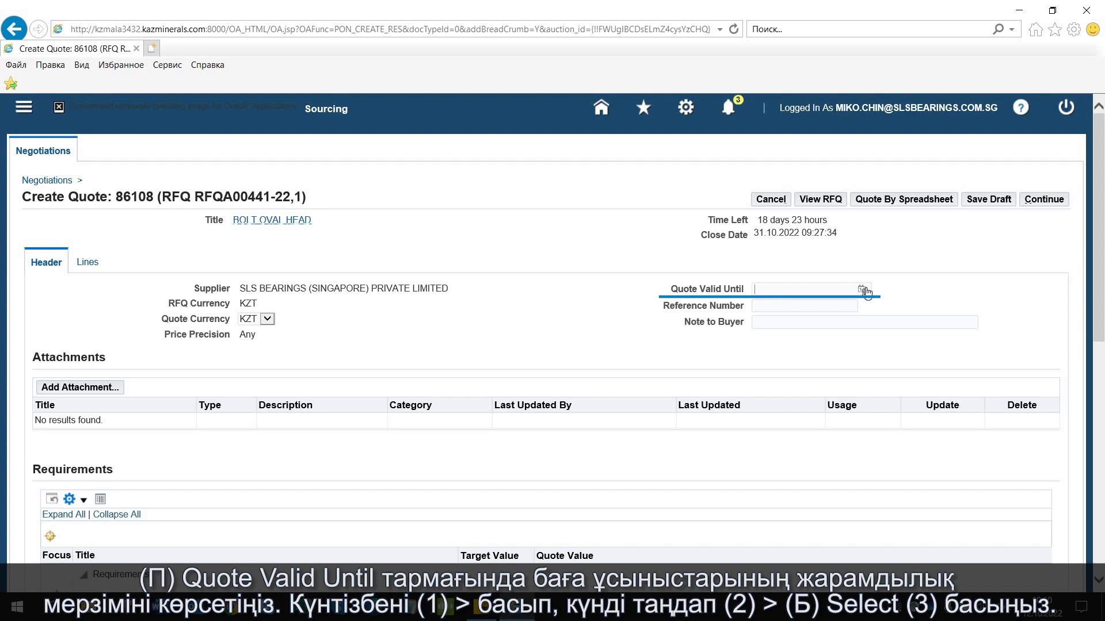
Step: Set the quote's validity to 31.10.2022 16:10:57 and its currency to USD
click(863, 290)
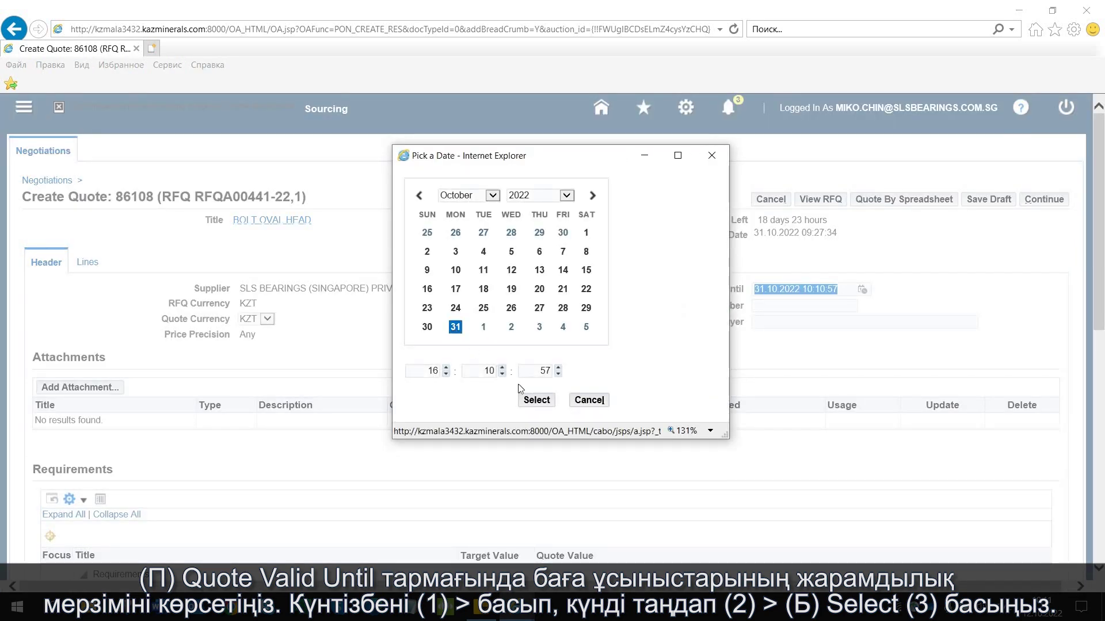
click(536, 400)
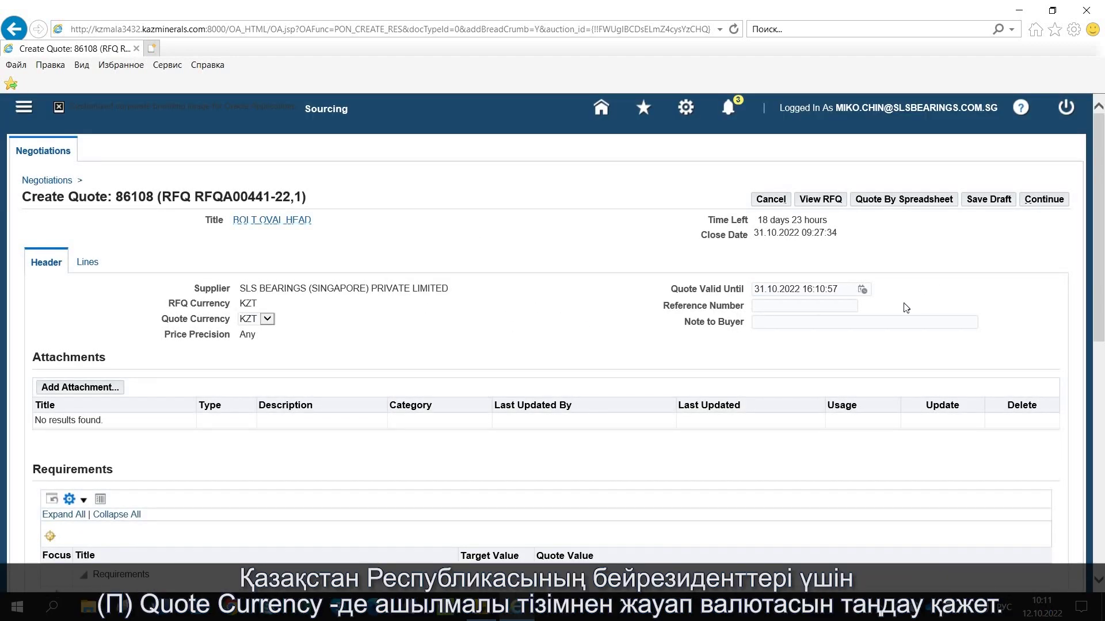
click(268, 319)
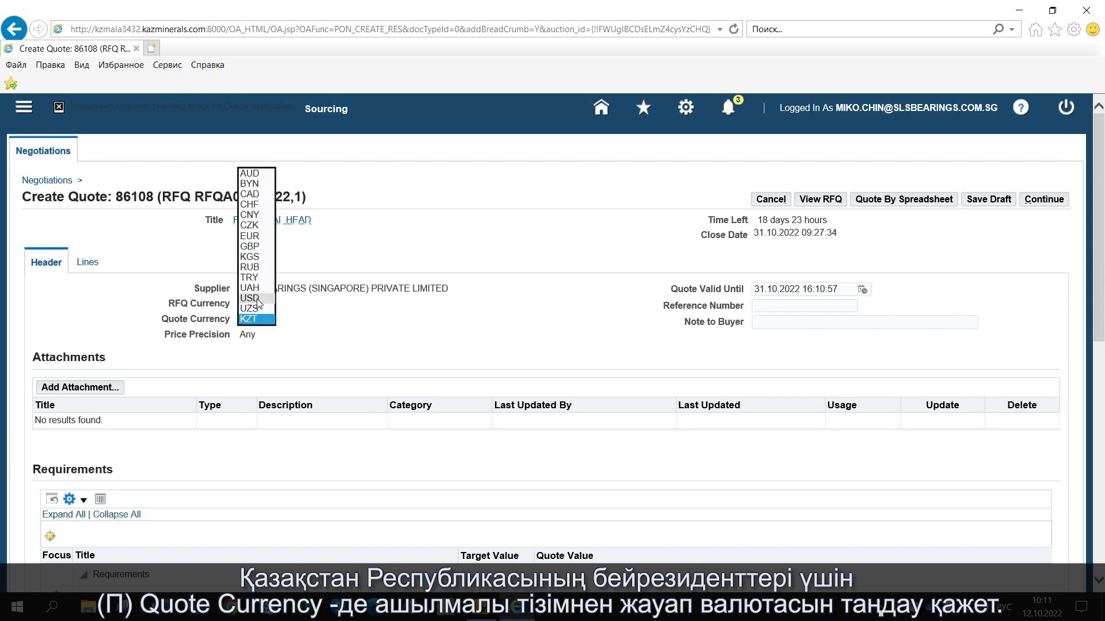
click(256, 299)
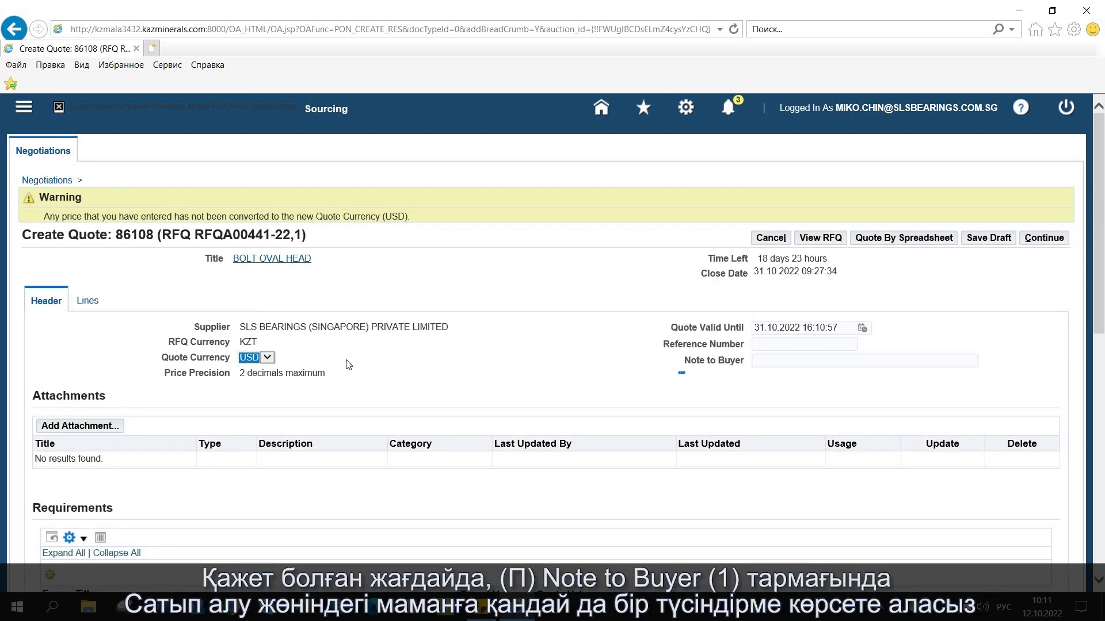
click(784, 363)
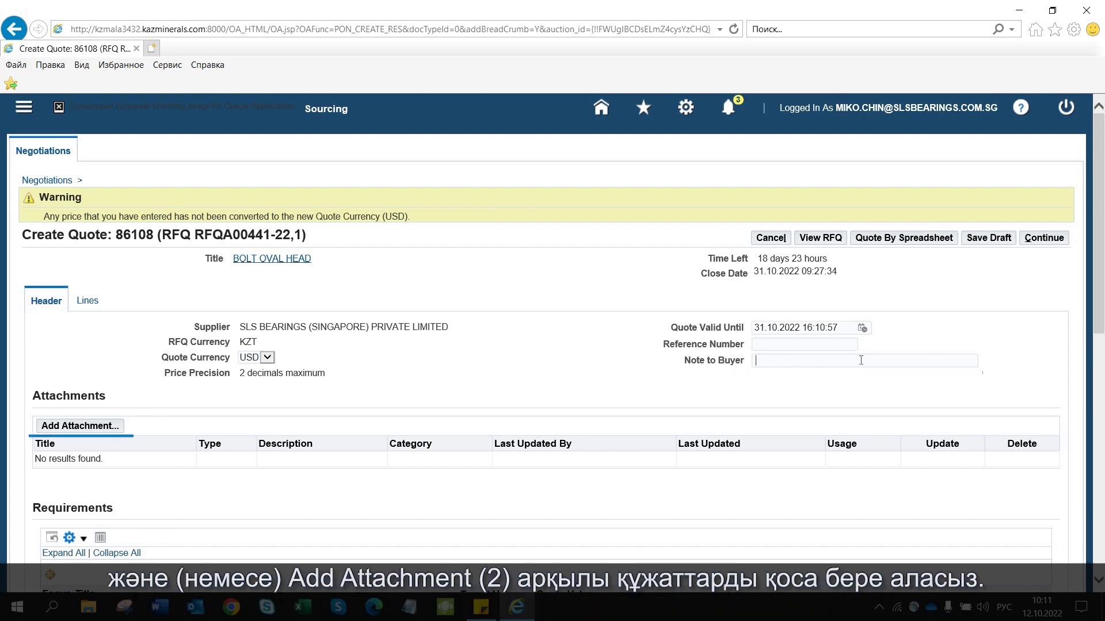
Step: Attach SIGNED PL 1h2022.pdf to the quote with the title "Чертеж" and the description "Чертеж и техническое описание к оборудованию"
click(91, 429)
text(Чертеж)
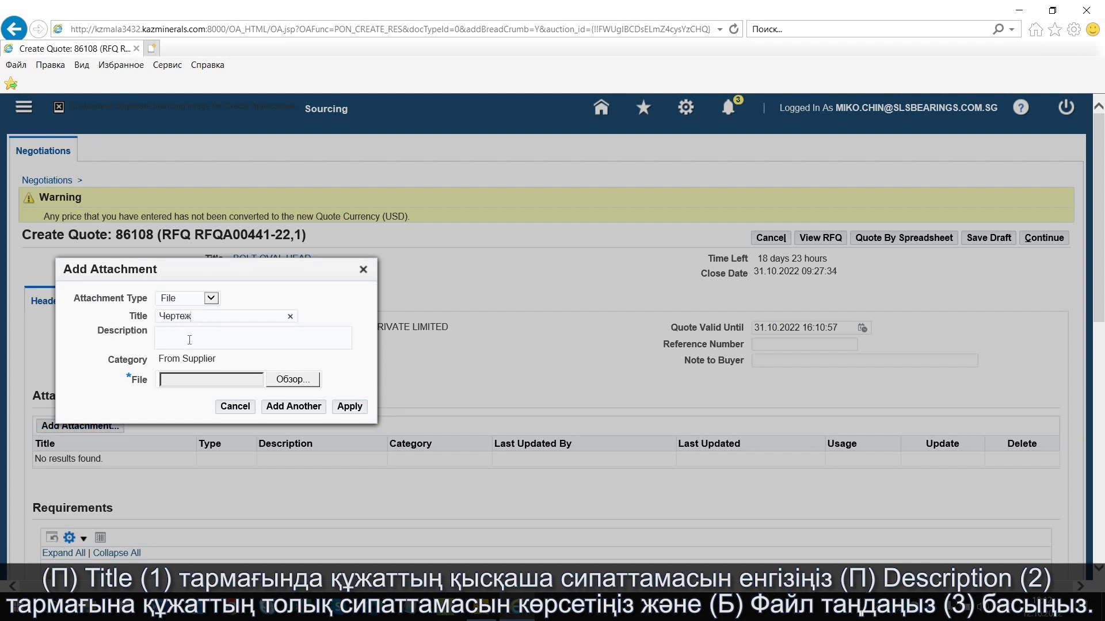
click(193, 333)
text(Чертеж й техническое описание к оборуд)
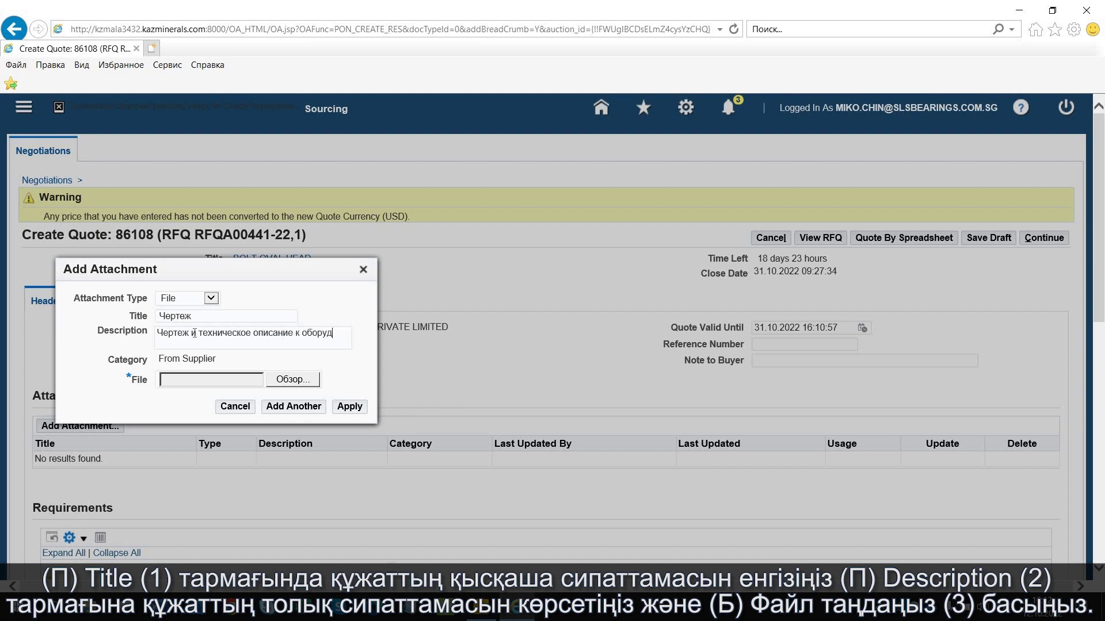
text(ованию)
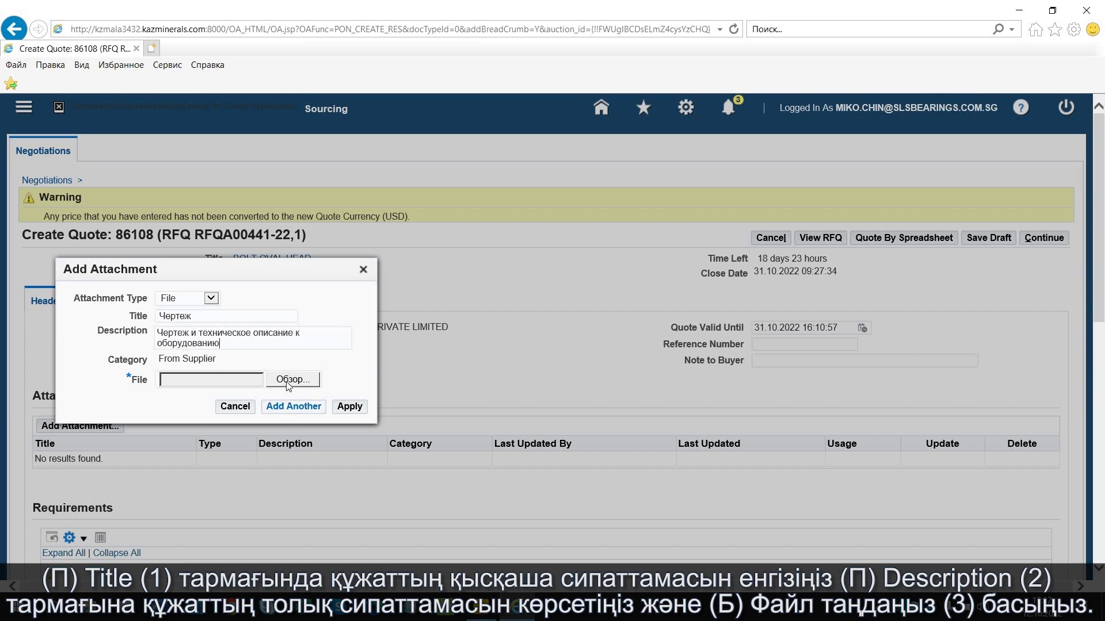
click(289, 379)
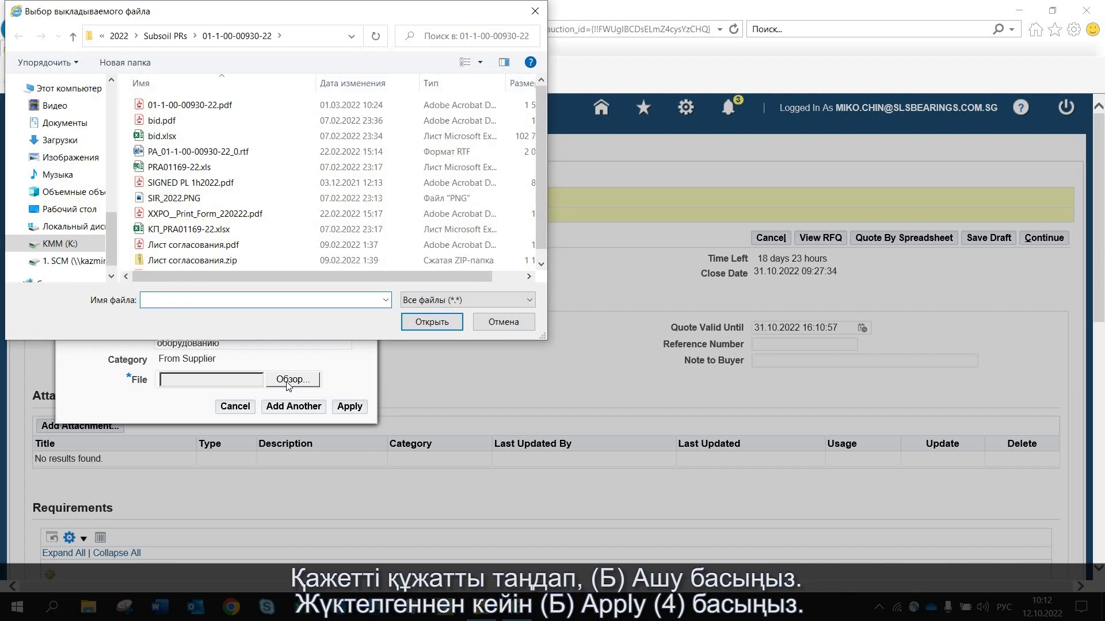
click(190, 183)
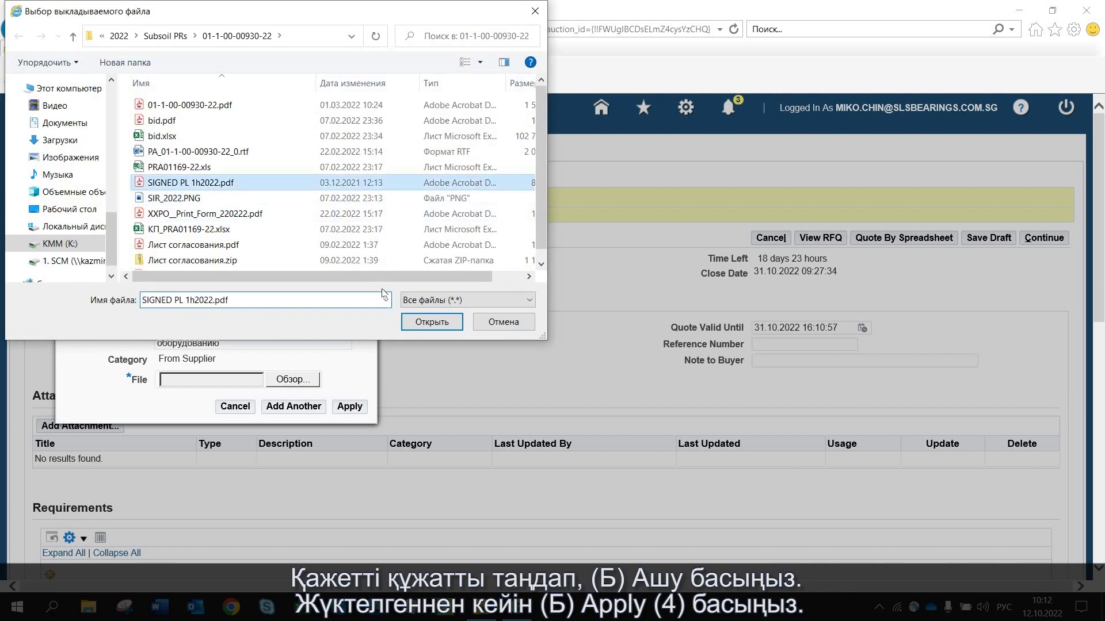
click(429, 322)
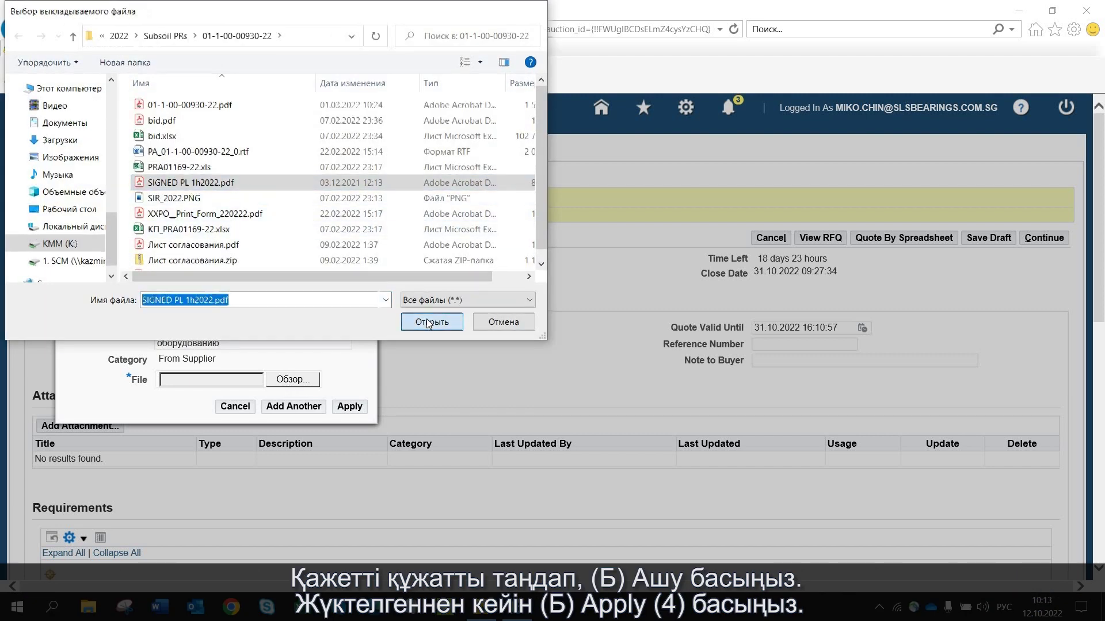
click(352, 408)
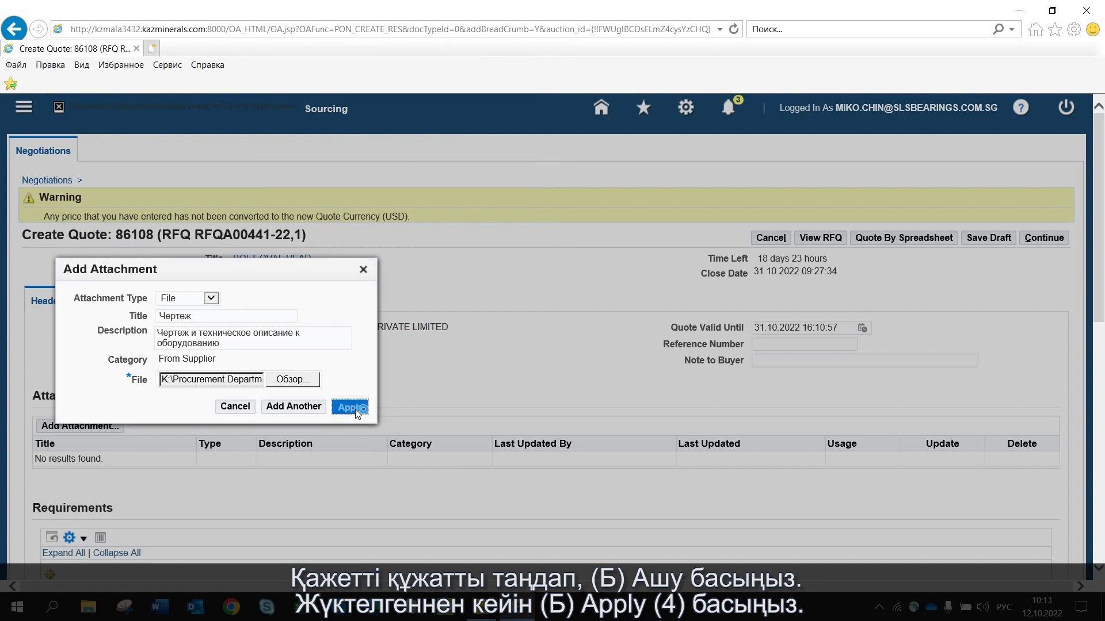
click(249, 461)
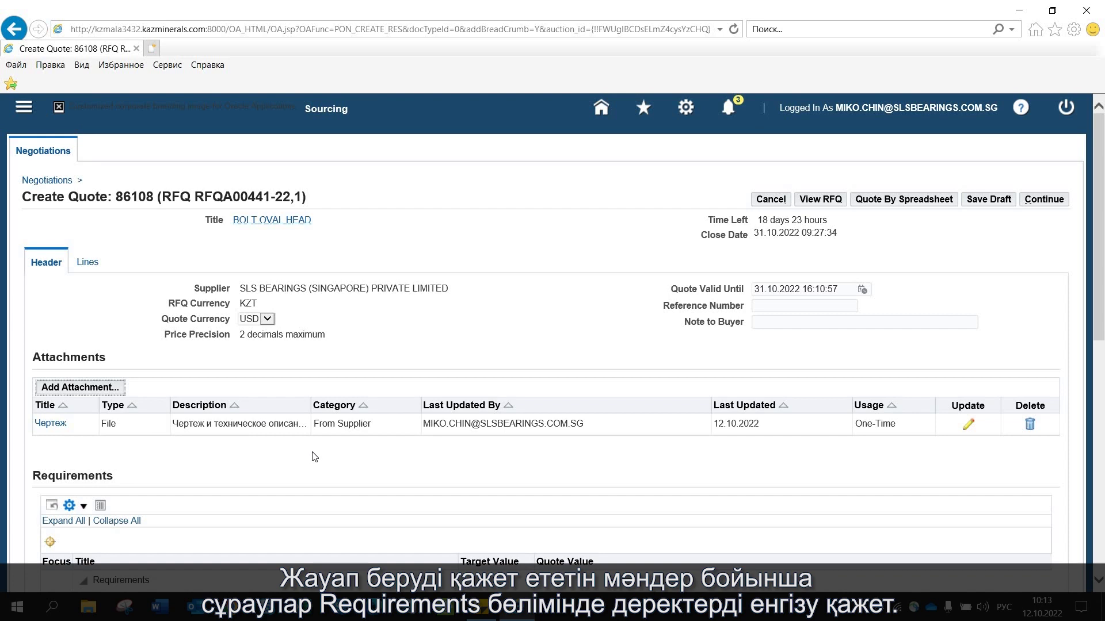
Step: Fill in the quote requirements with payment terms "аванс 100%" and EXW as the supplier's Incoterms
scroll(315, 457, down, 5)
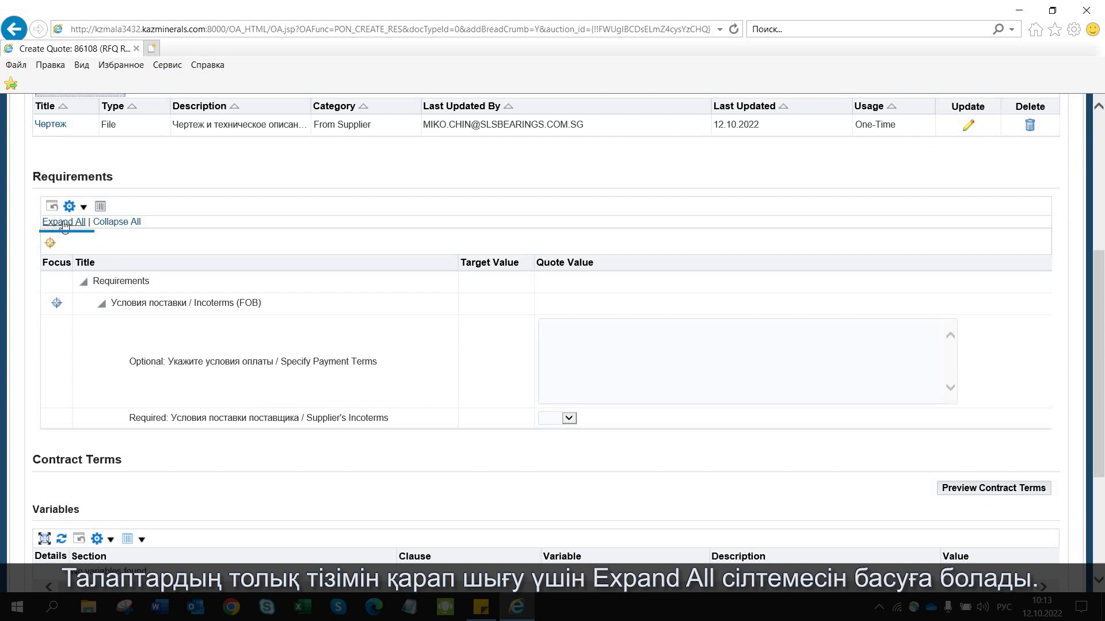
click(568, 338)
text(аванс 100)
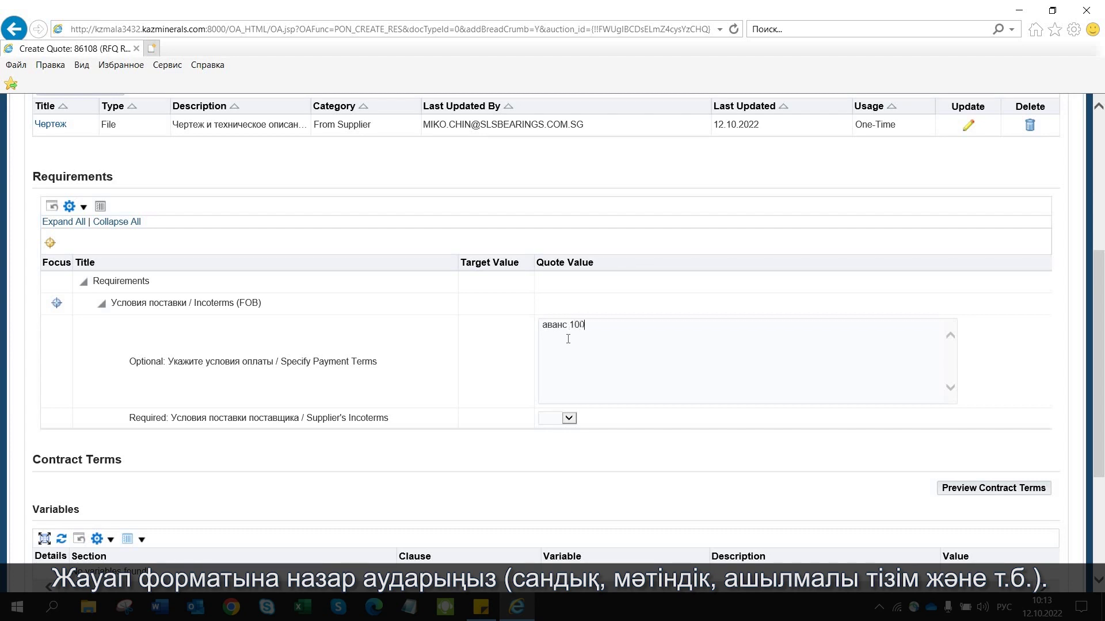
text(%)
click(572, 422)
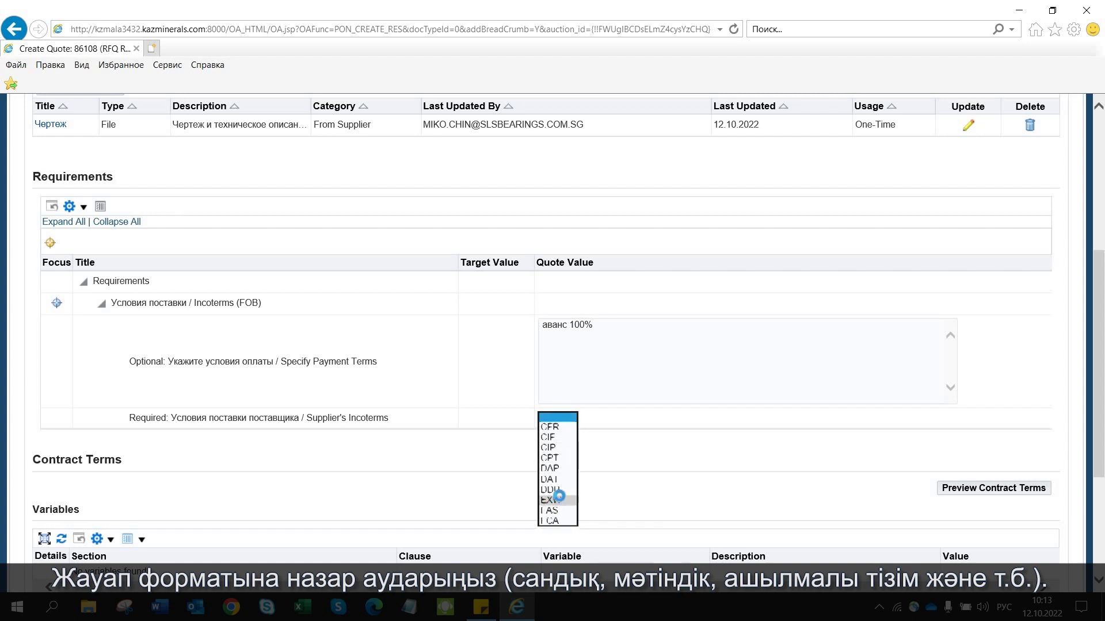
click(557, 511)
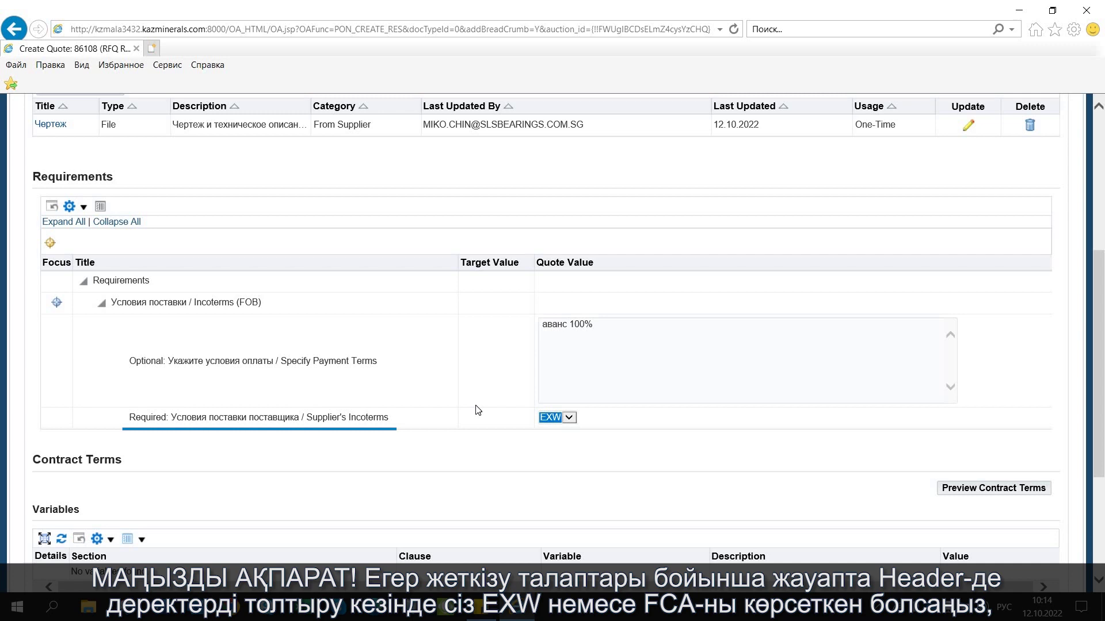
Step: Change the supplier's Incoterms to FCA and switch them back to EXW
click(566, 421)
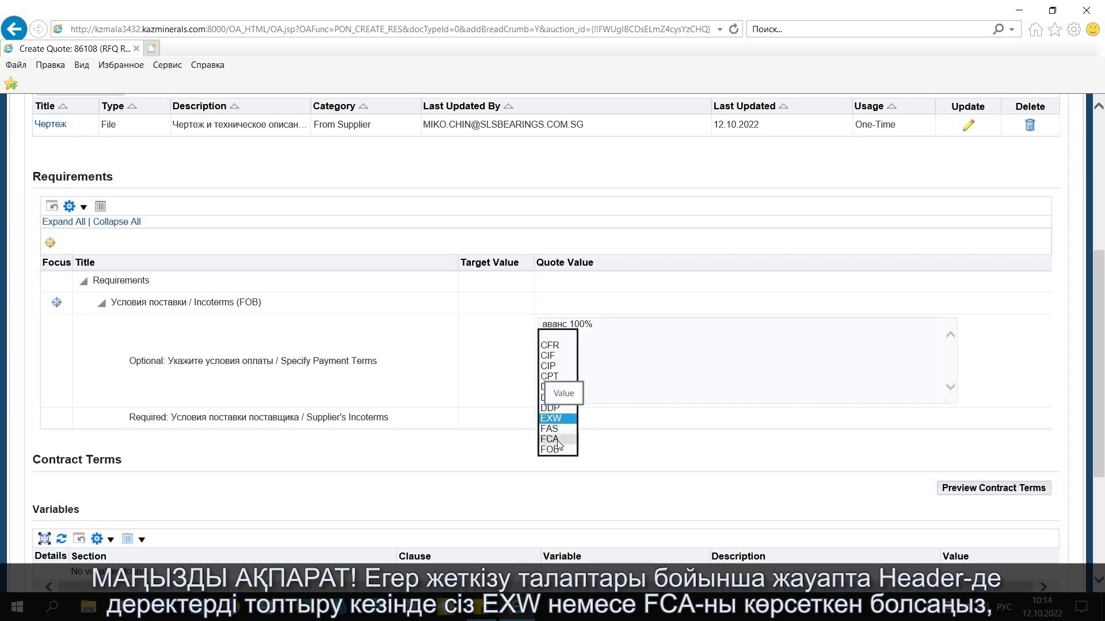
click(552, 439)
click(573, 422)
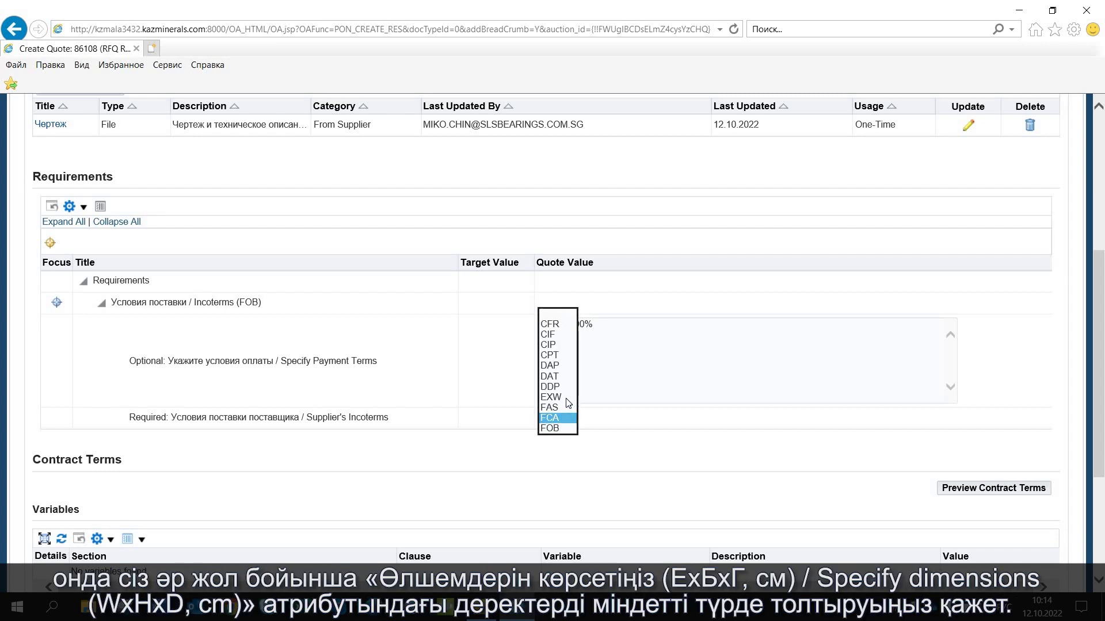
click(567, 399)
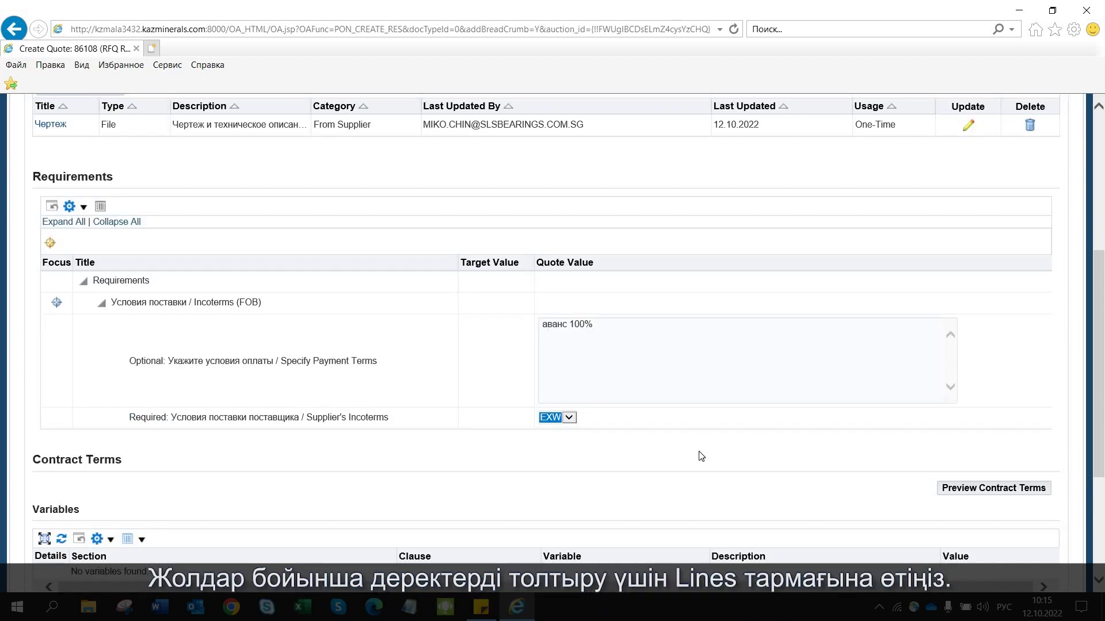
Step: Go to the quote's lines and open line 1, LINER OUTER PULP LIFTER, for updating
scroll(701, 457, up, 5)
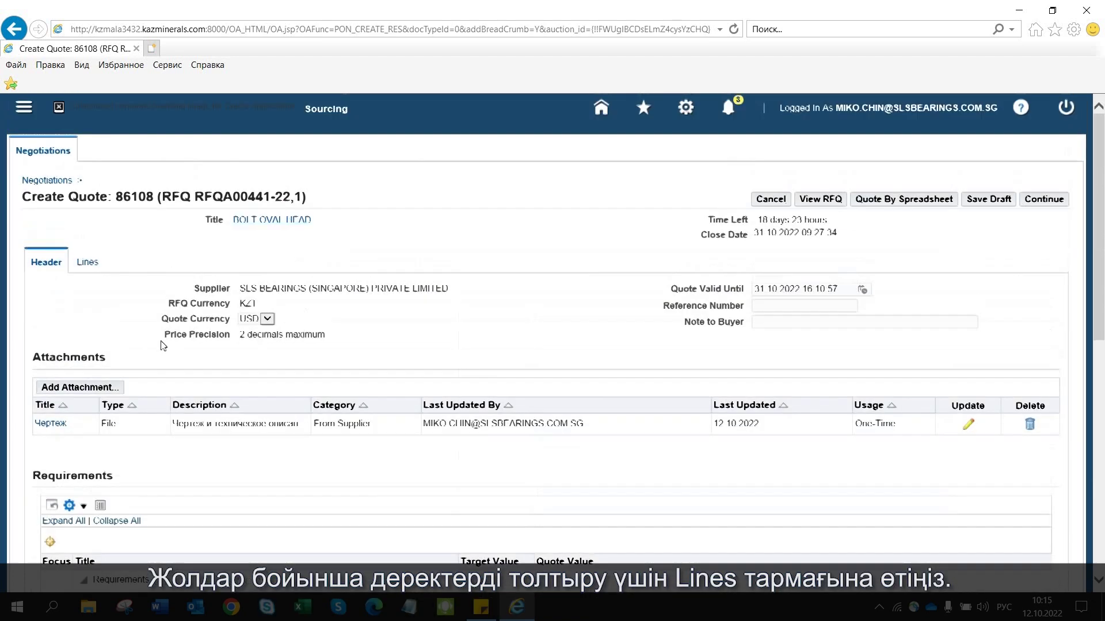
click(89, 263)
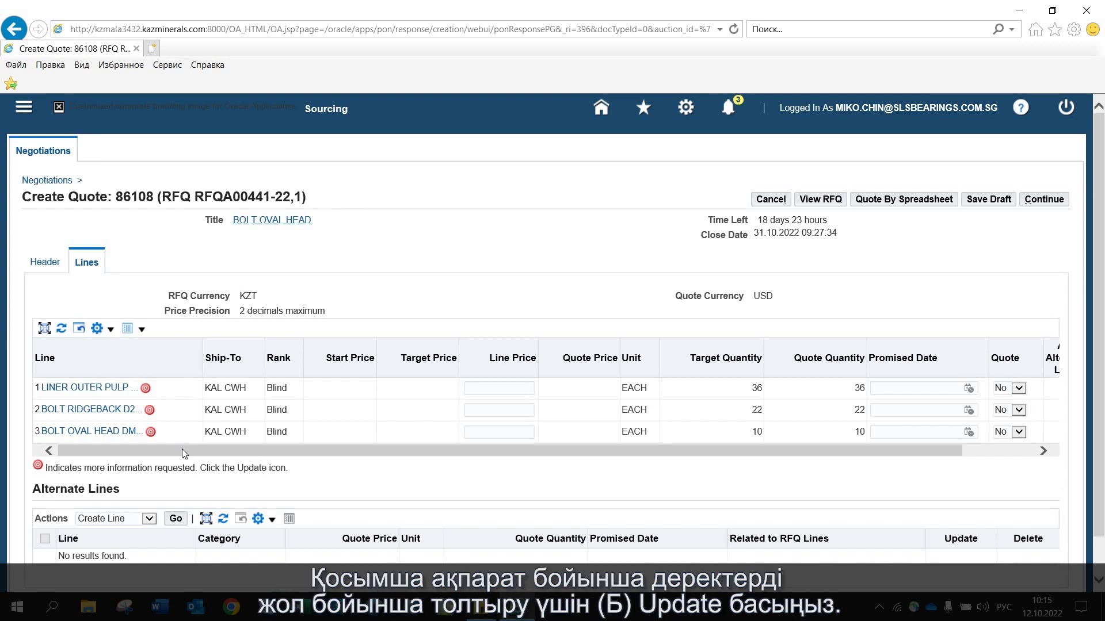
drag(185, 450, 1021, 409)
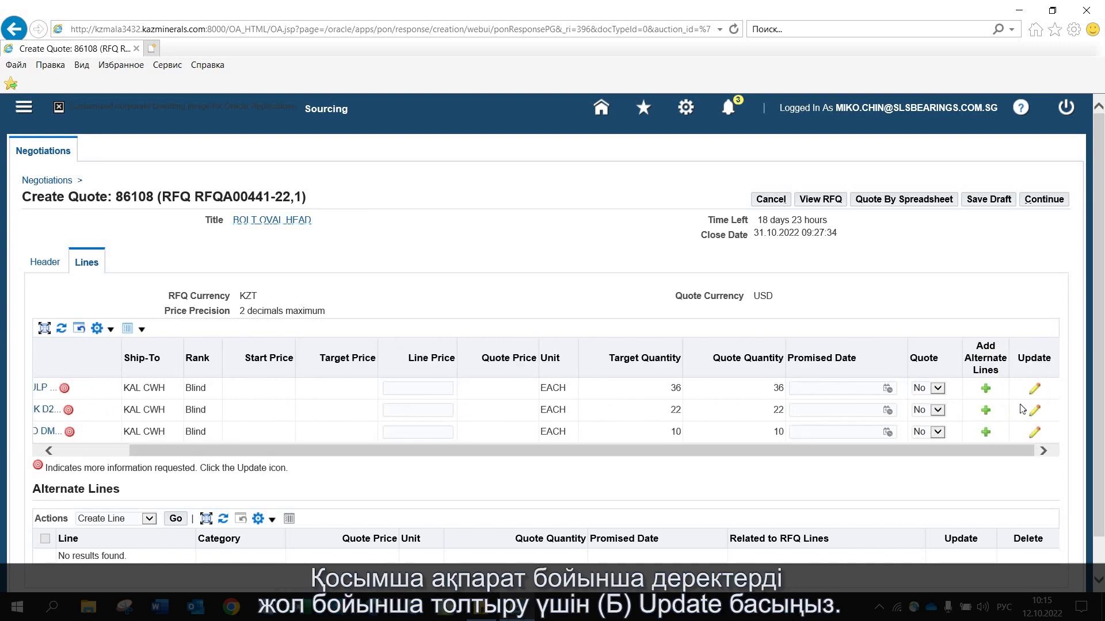
click(1033, 389)
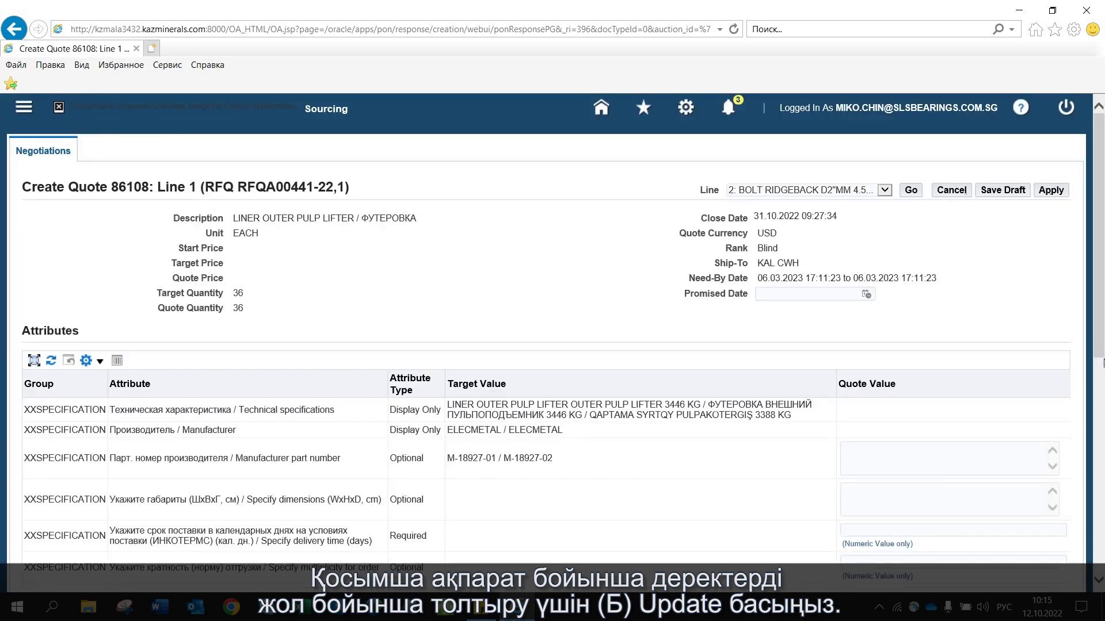
Step: Enter M-18927-03 as the quoted manufacturer part number for line 1
scroll(1102, 362, down, 2)
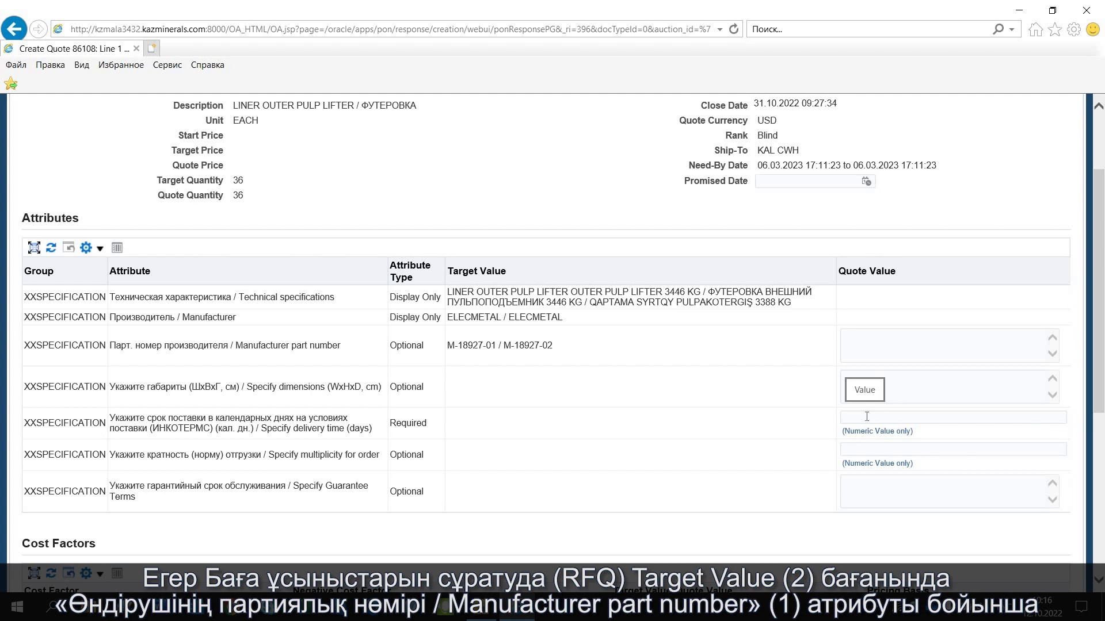
scroll(867, 416, down, 3)
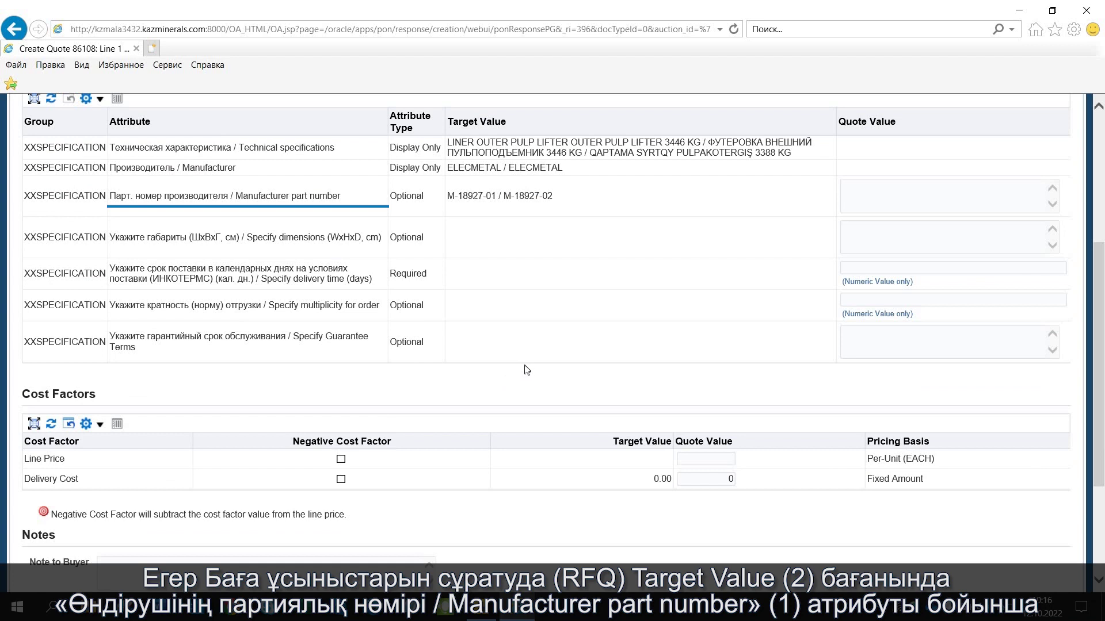
drag(447, 196, 553, 197)
click(865, 198)
text(M-18927-03)
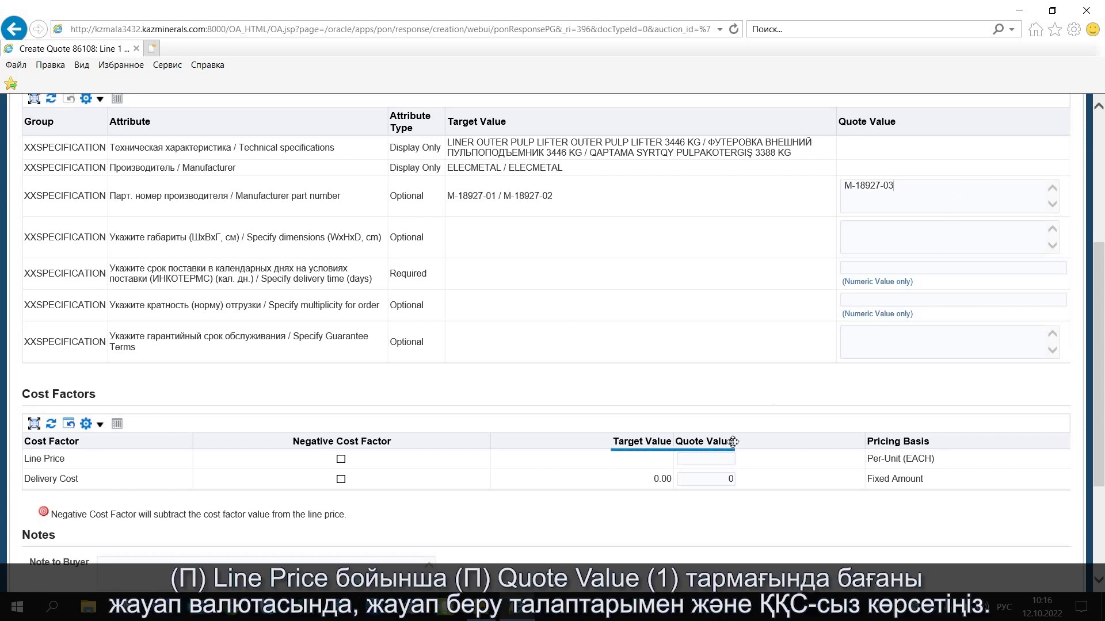
Step: Quote line 1 at a line price of 2500 with a 50-day delivery time and proceed to the next line
click(718, 461)
text(2500)
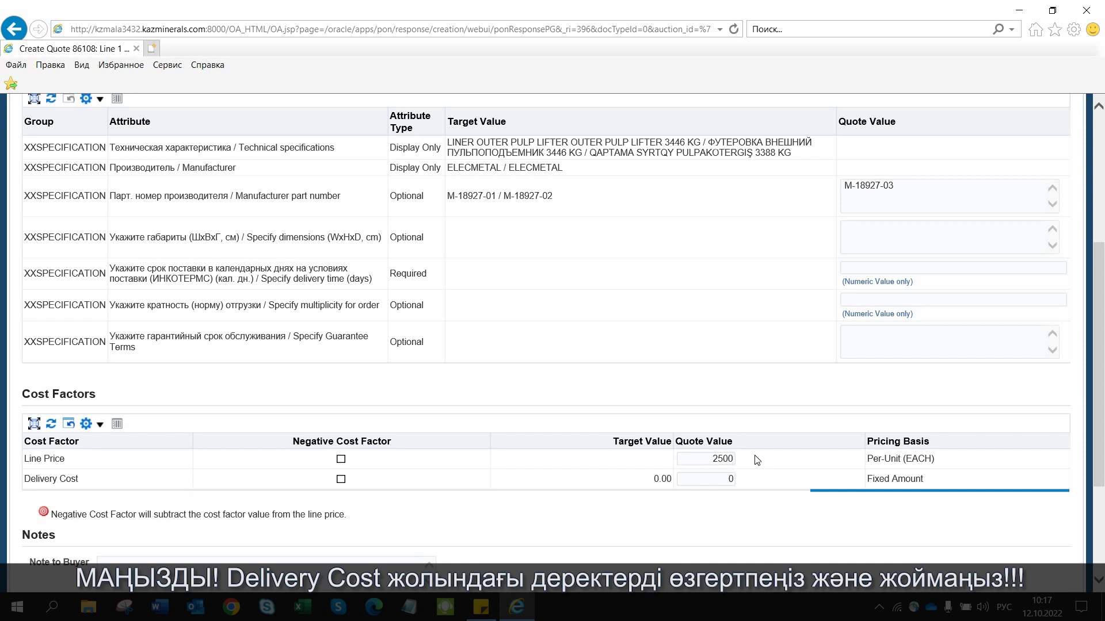
scroll(817, 492, up, 5)
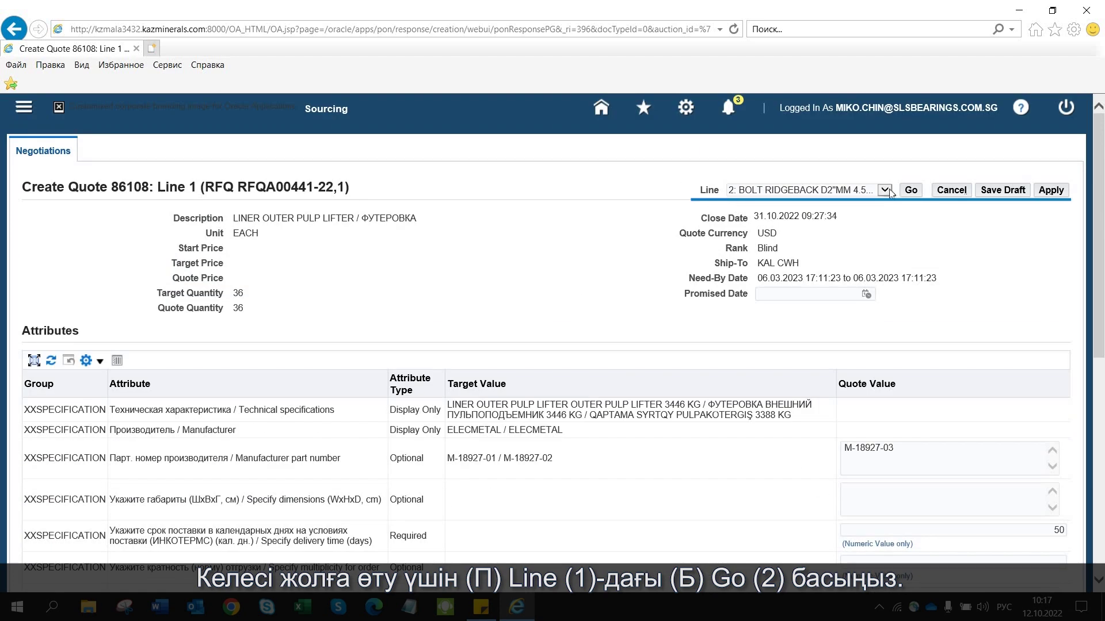
click(910, 191)
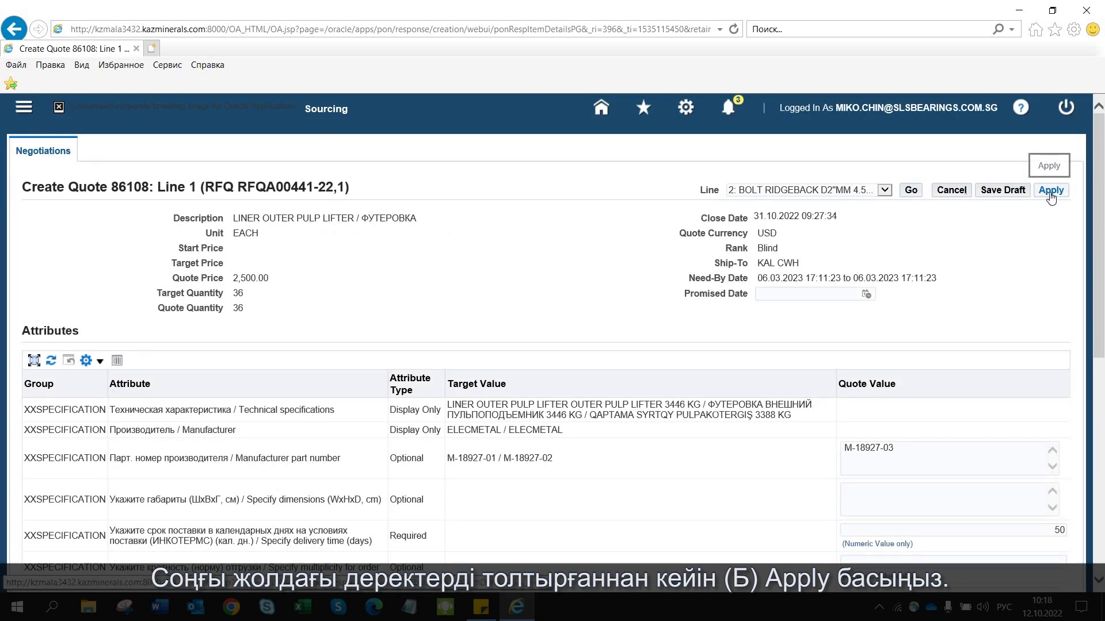
Step: Apply the line entries, accept USD as the response currency, and submit the quote from its review page
click(1050, 191)
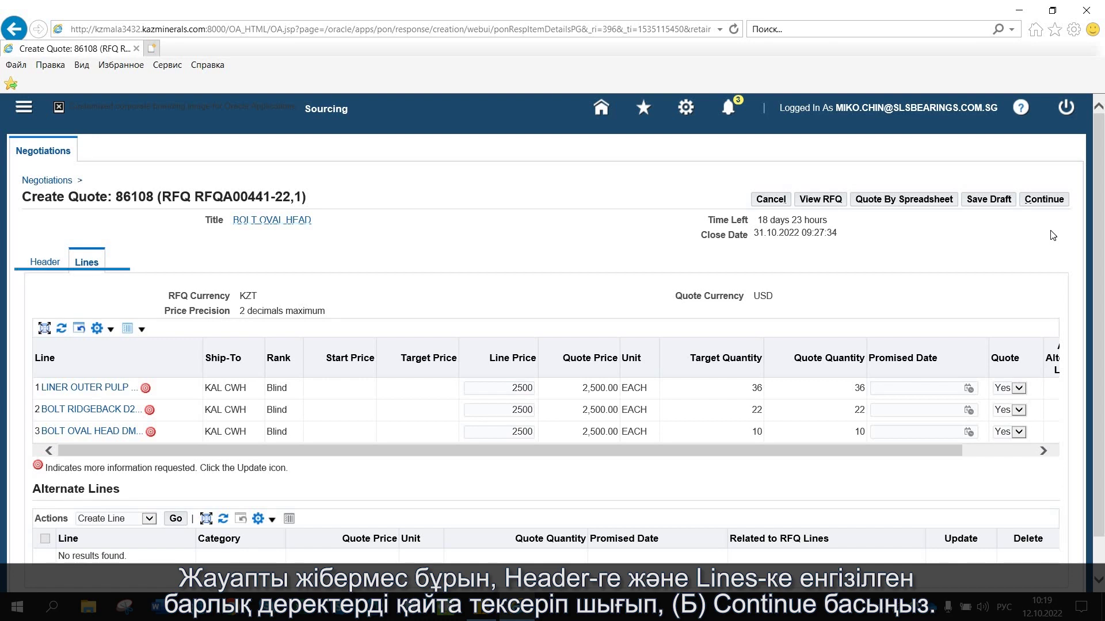
click(1061, 203)
click(1045, 200)
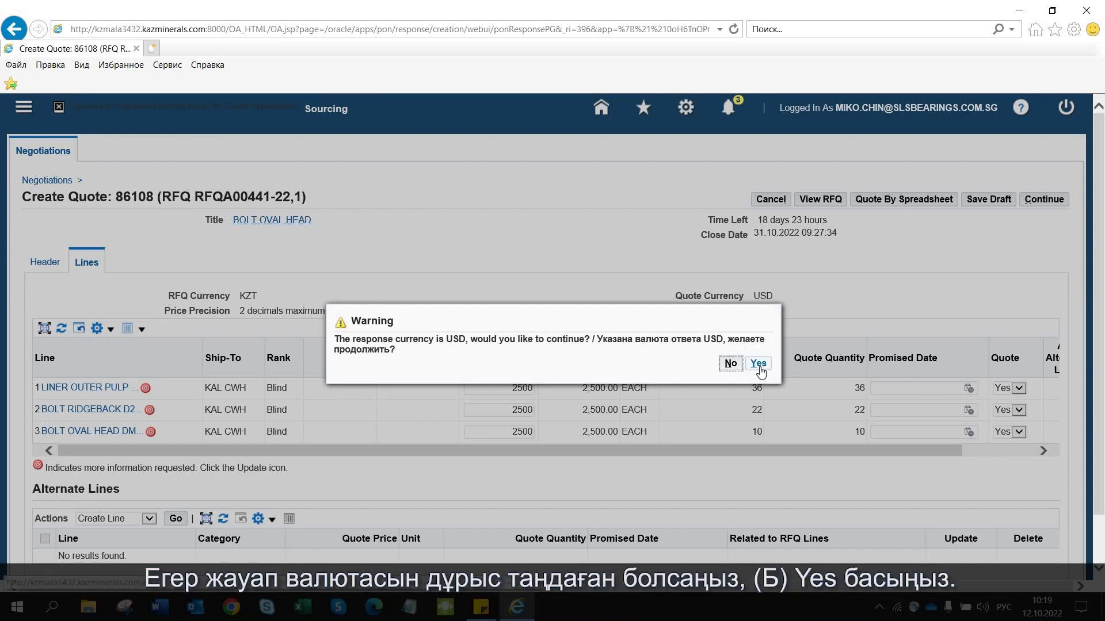
click(760, 371)
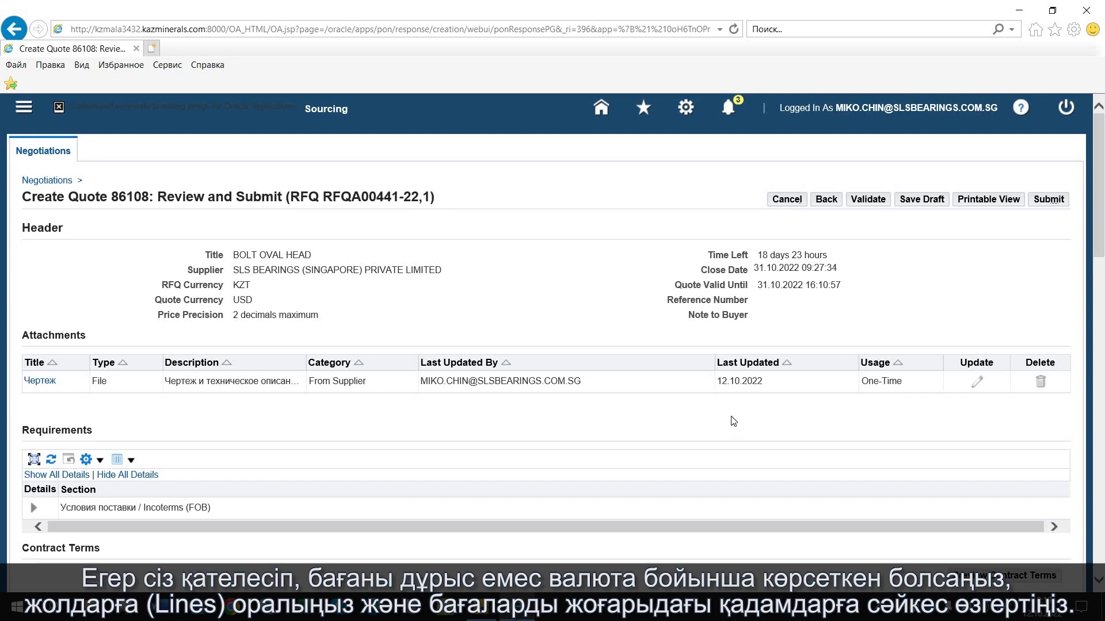
click(1048, 202)
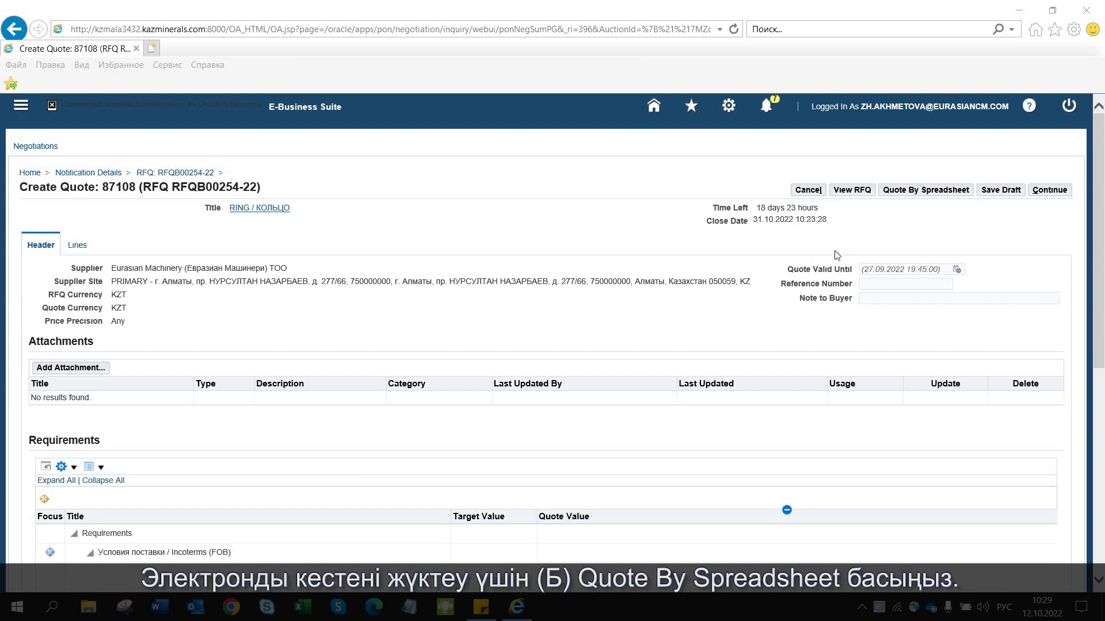
Step: Export the quote as an XXKMS XML Spreadsheet - Rich Style file and go to the RFQ's download requests
click(901, 196)
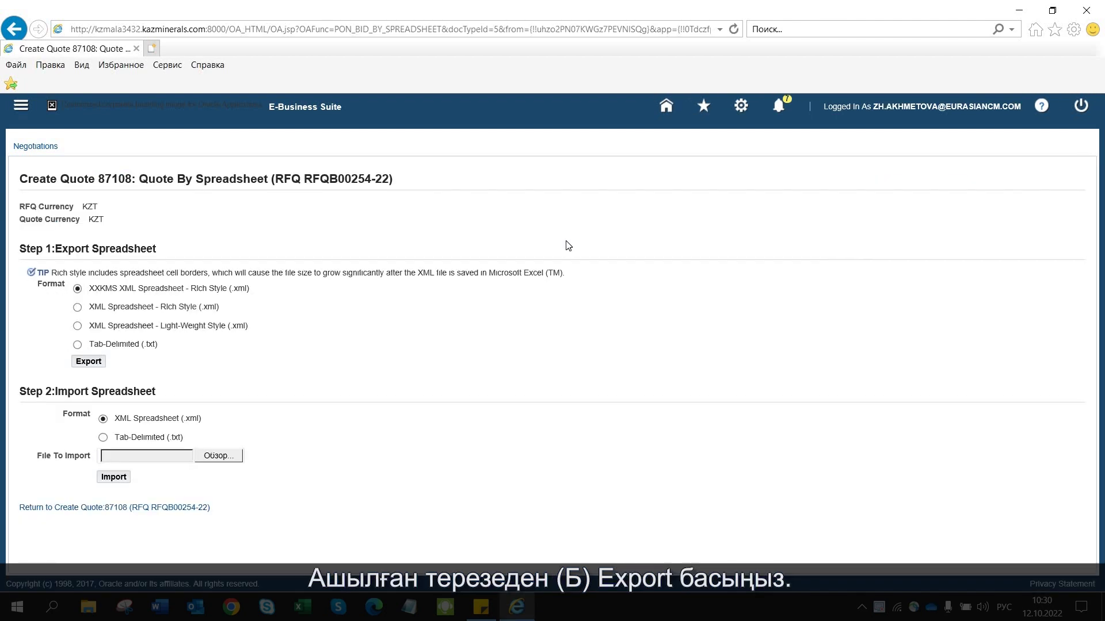
click(88, 362)
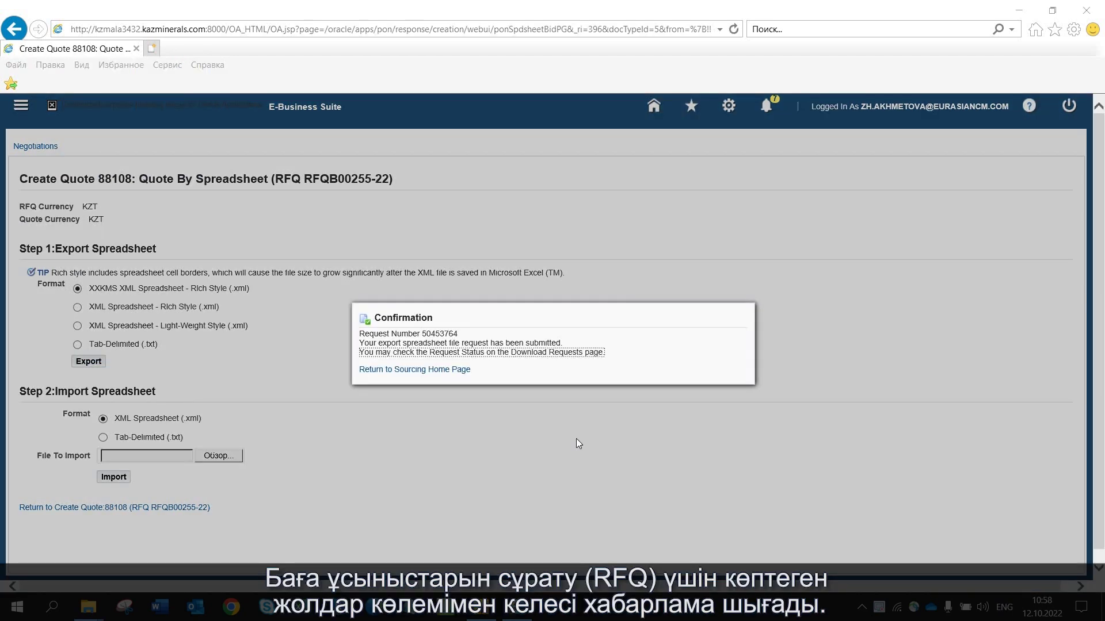
click(433, 357)
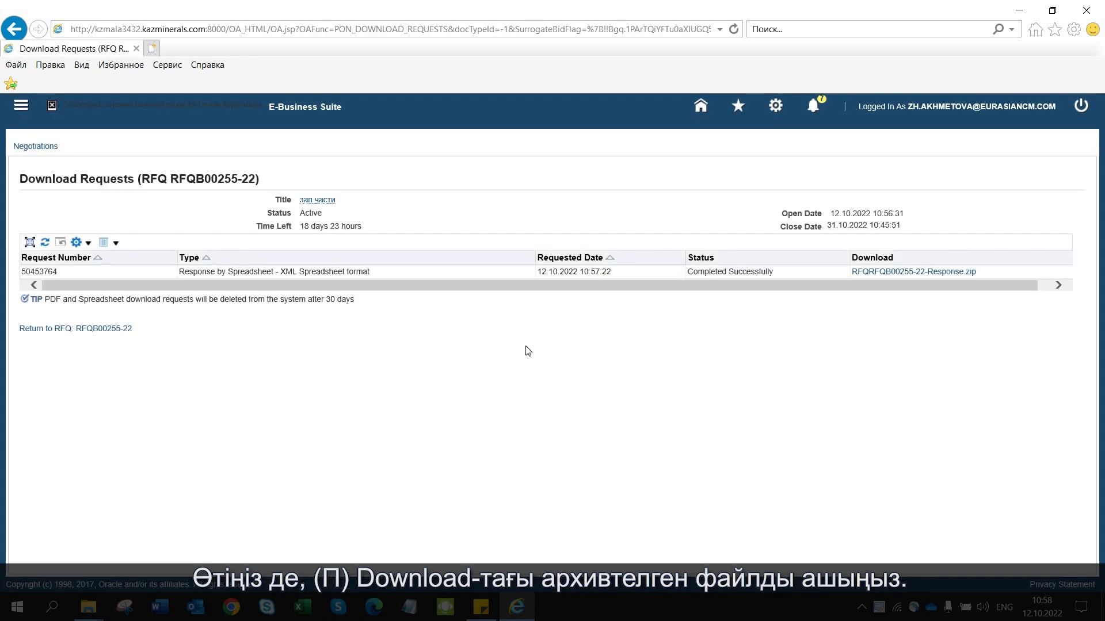
Step: Open the downloaded RFQRFQB00255-22-Response.zip and copy RFQRFQB00255-22-Response.xml from it to the desktop
click(901, 273)
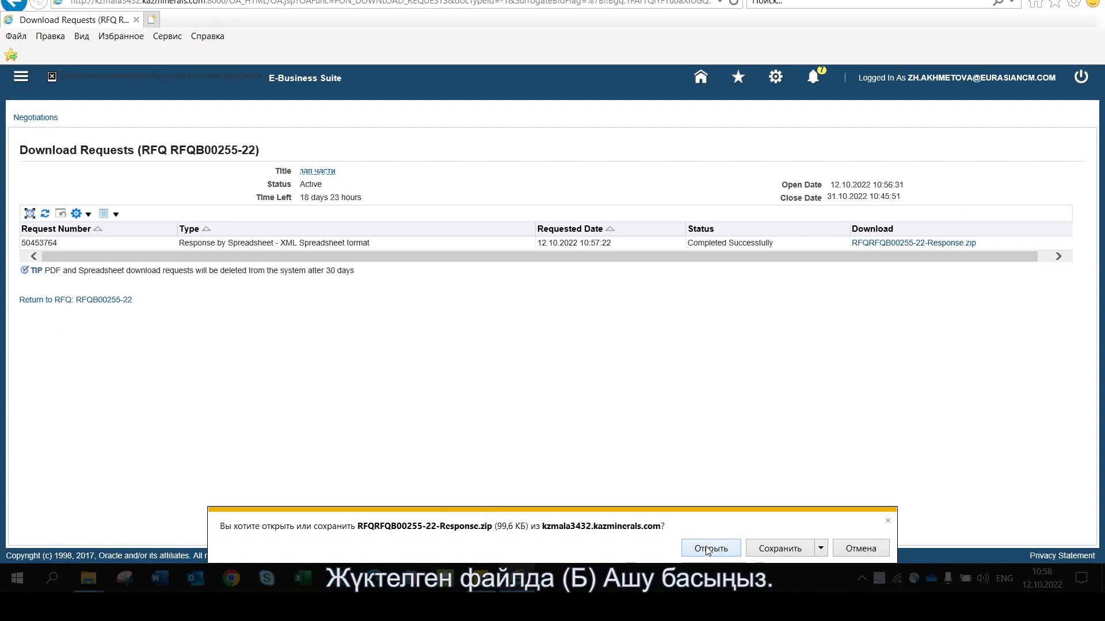
click(707, 550)
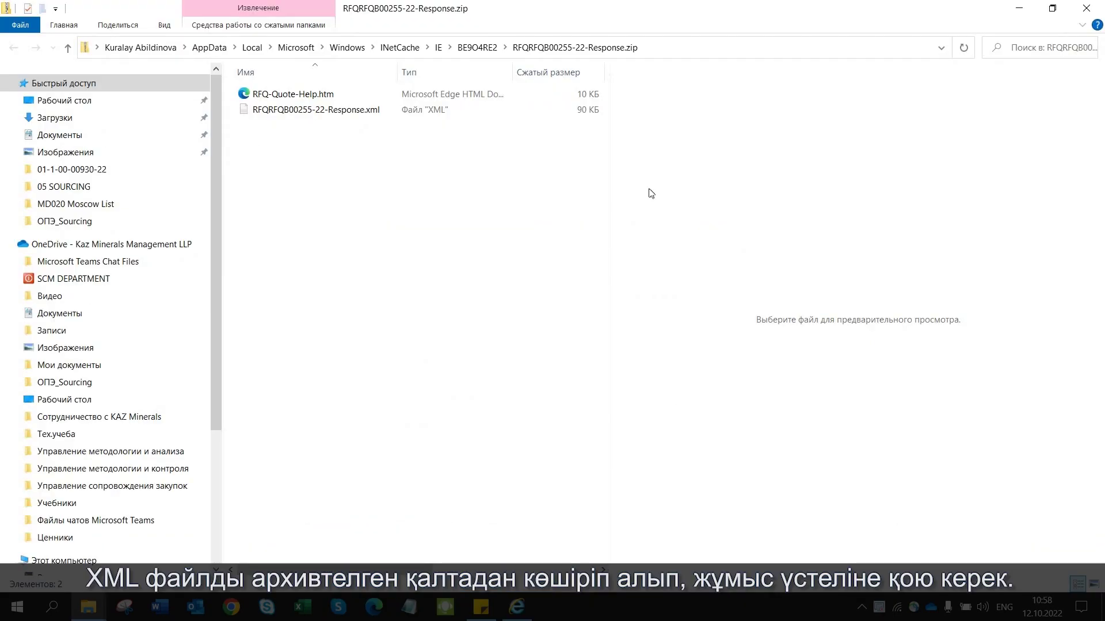
click(339, 113)
right_click(340, 113)
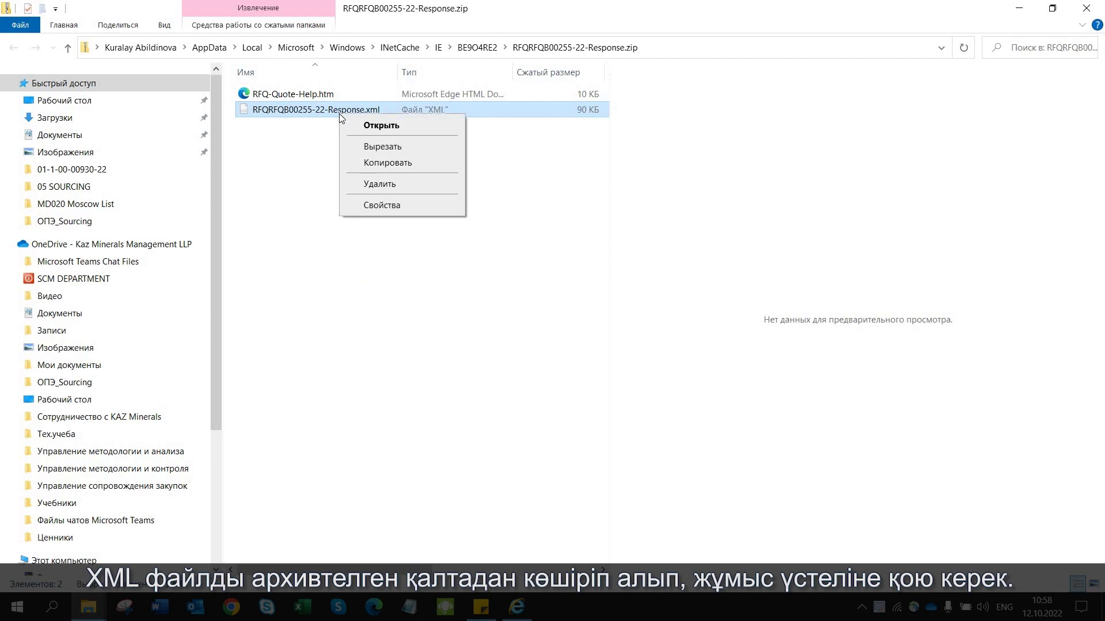
click(369, 162)
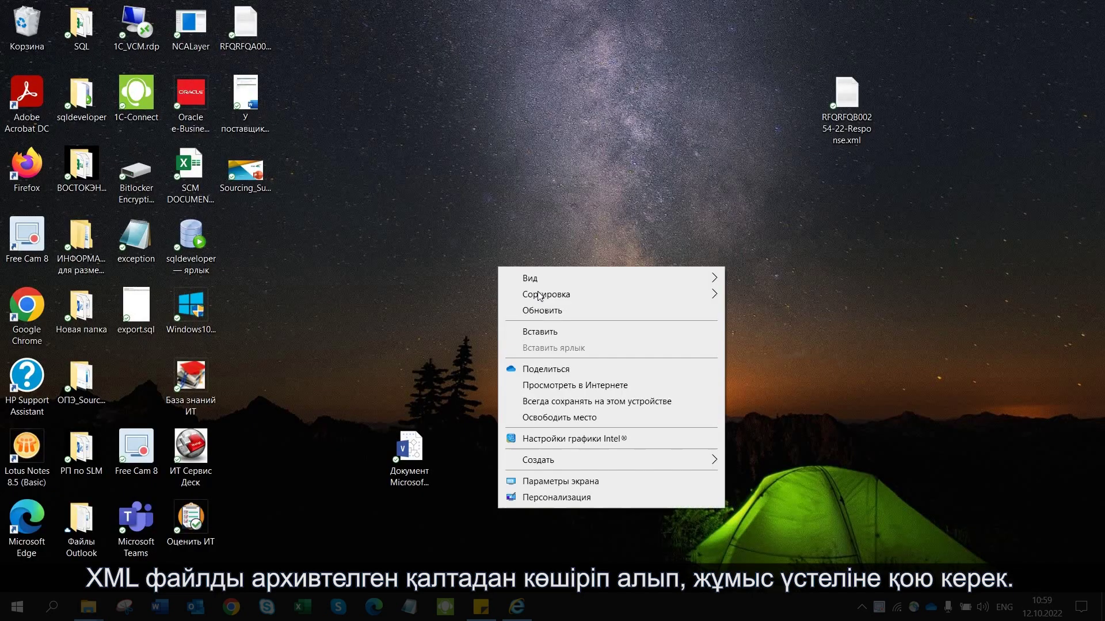
click(541, 332)
Step: Open RFQRFQB00255-22-Response.xml from the desktop with Excel
right_click(148, 389)
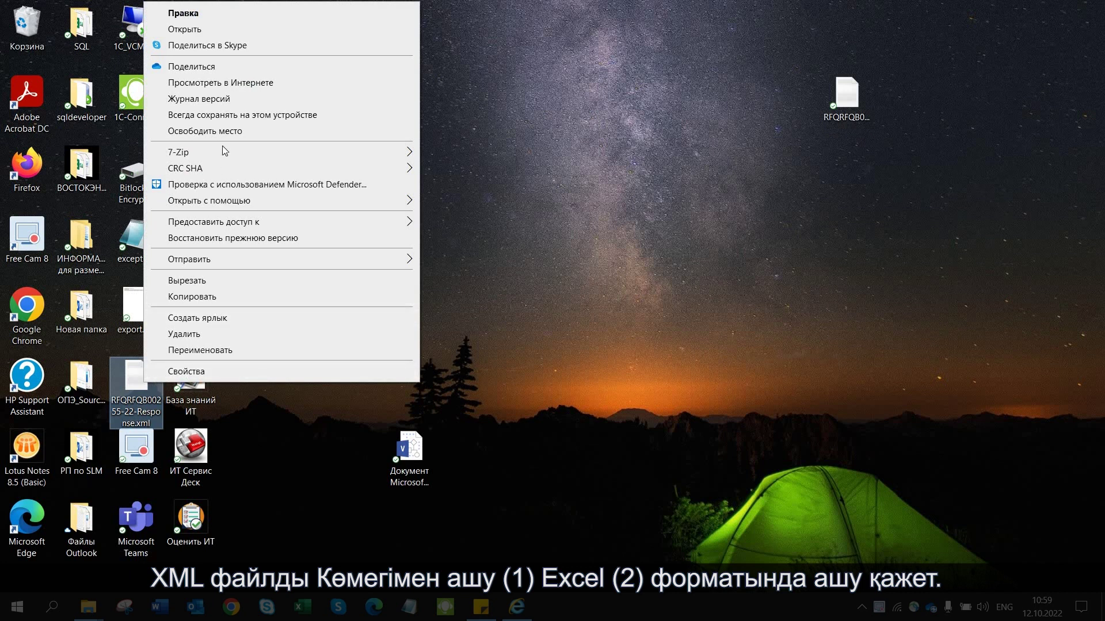
mouse_move(397, 201)
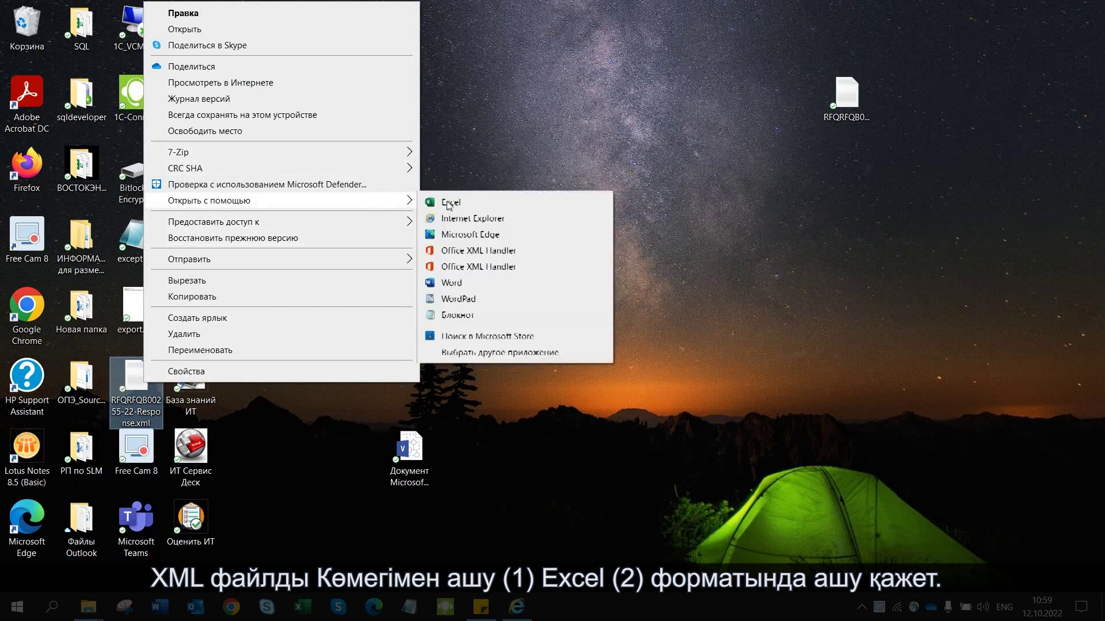
click(449, 203)
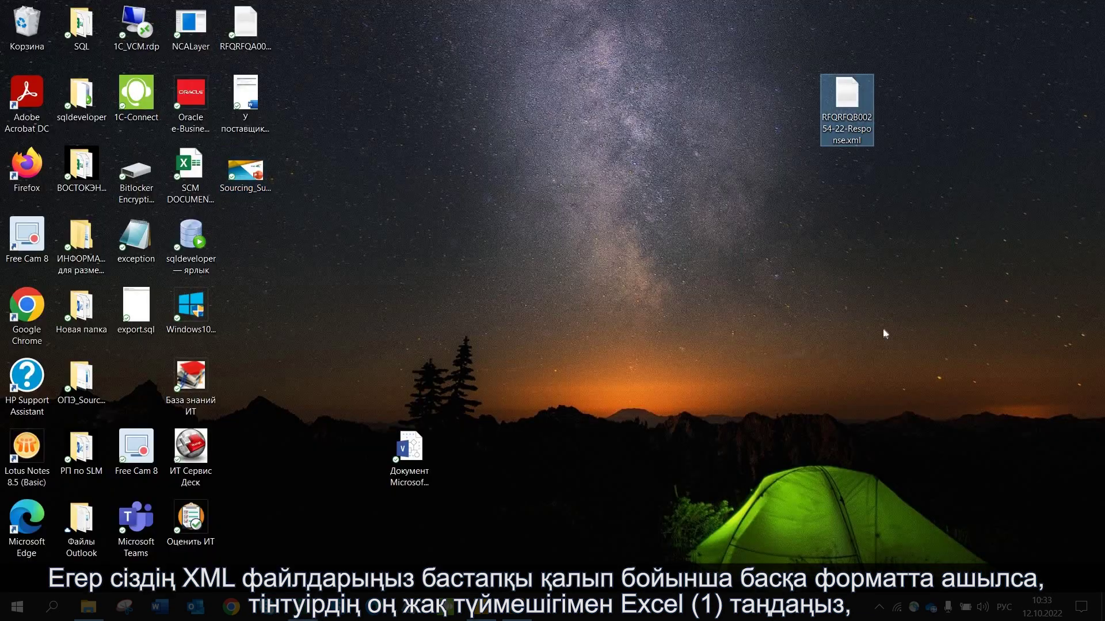
Step: Open RFQRFQB00254-22-Response.xml with Excel, making Excel the default application for all .xml files
right_click(829, 107)
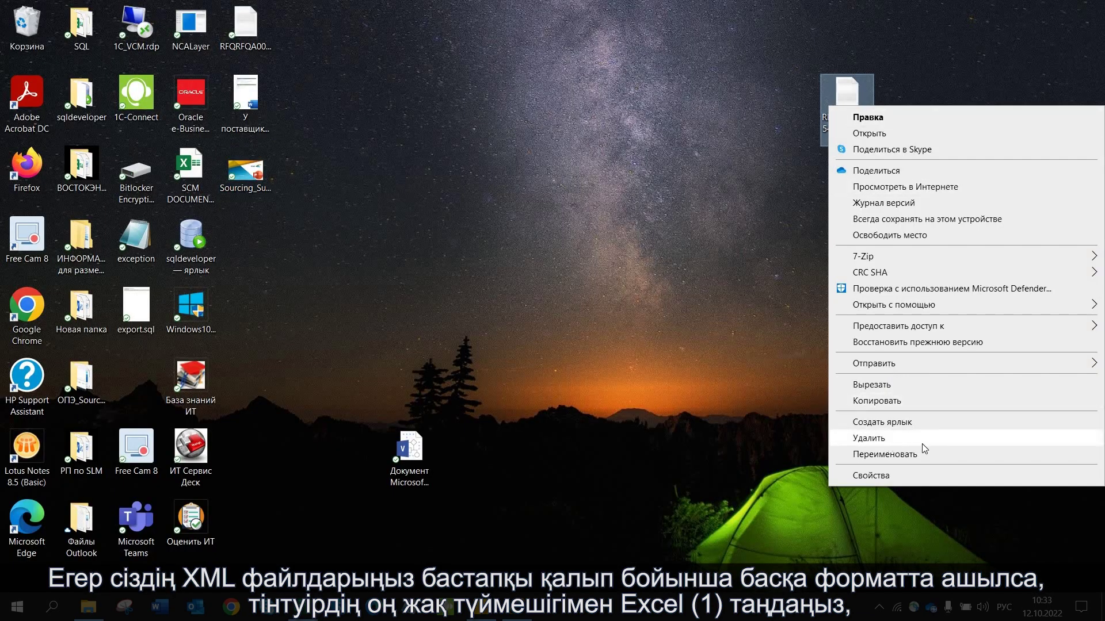
mouse_move(869, 310)
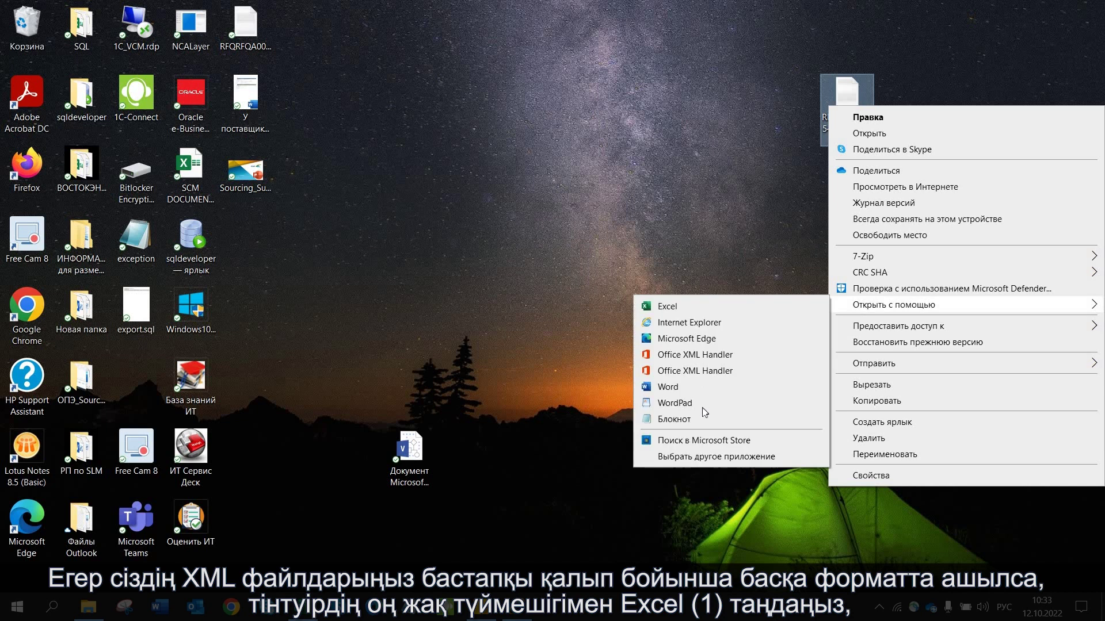
click(701, 458)
click(434, 467)
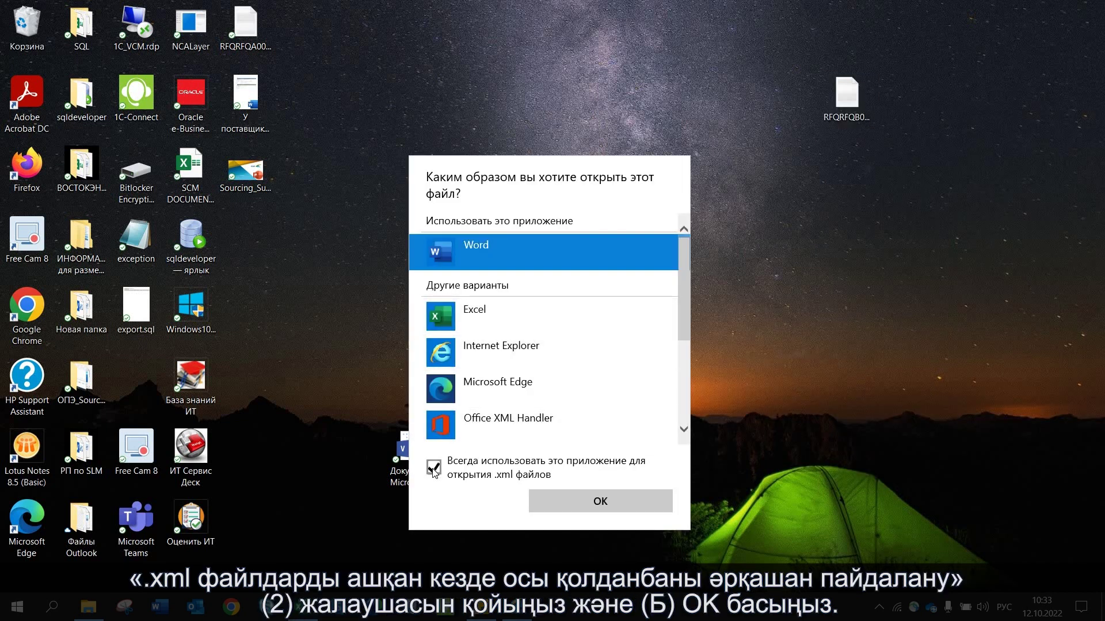
click(486, 325)
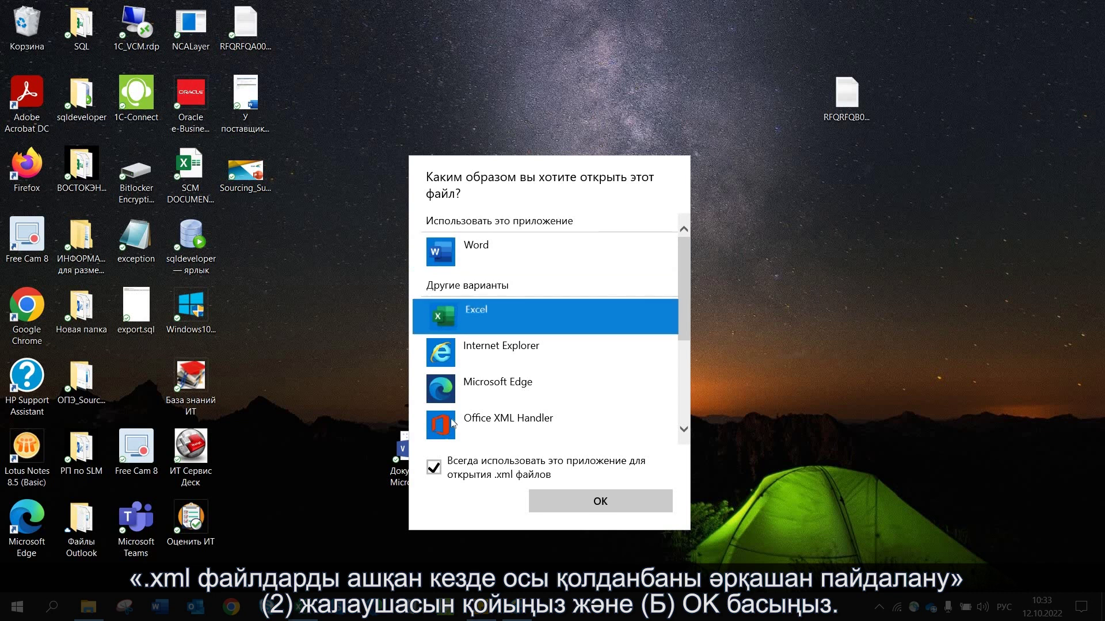
click(592, 502)
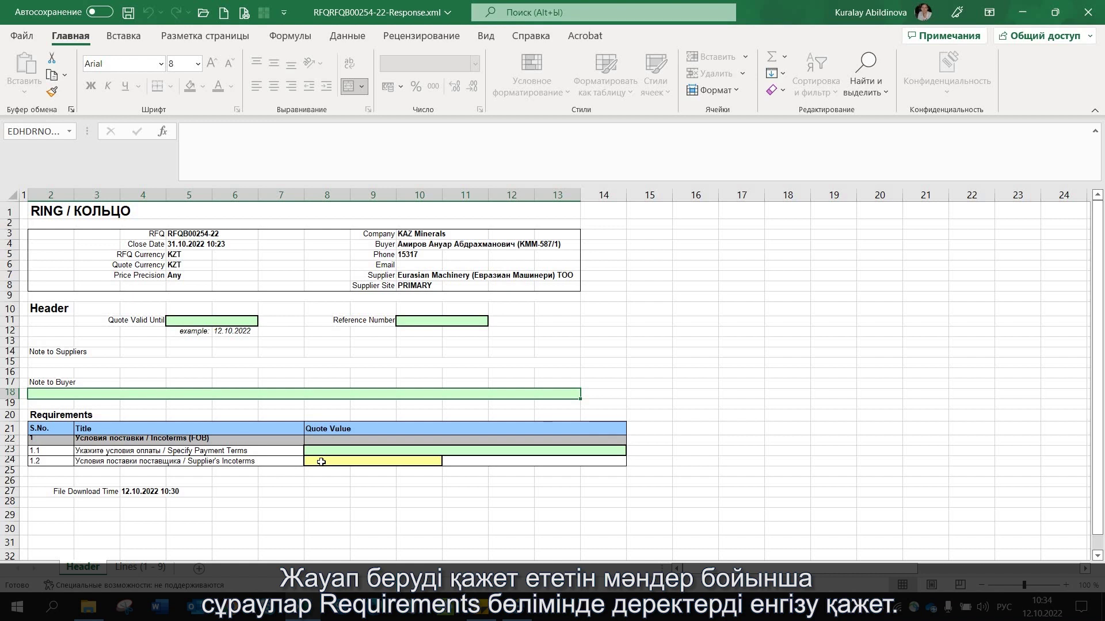
Step: Choose EXW as the Supplier's Incoterms in the Requirements of the Header sheet
click(322, 462)
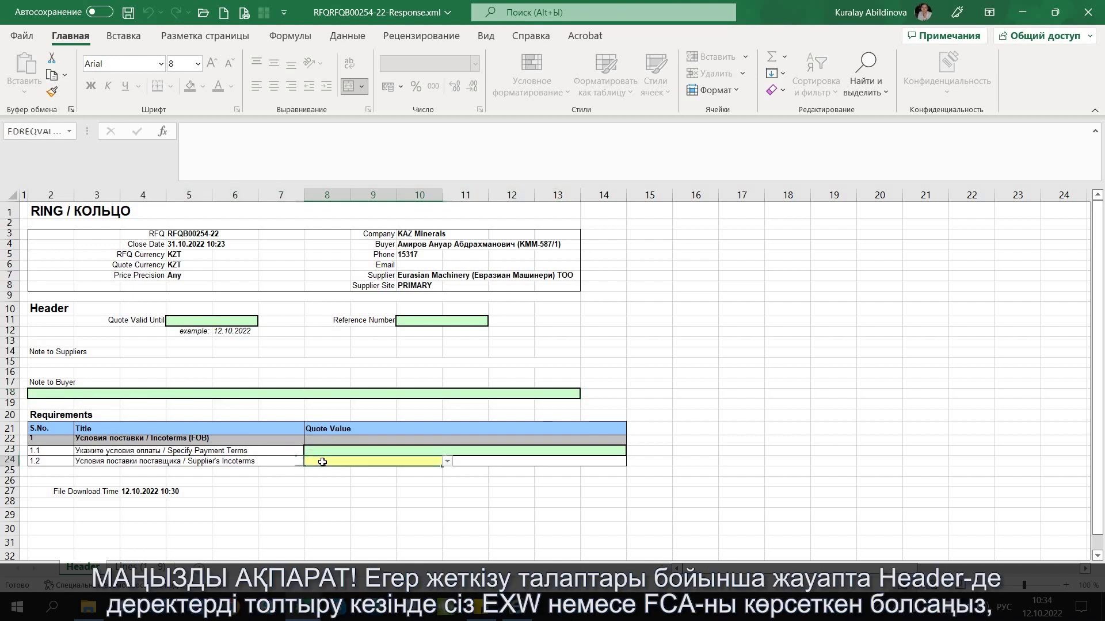
click(447, 463)
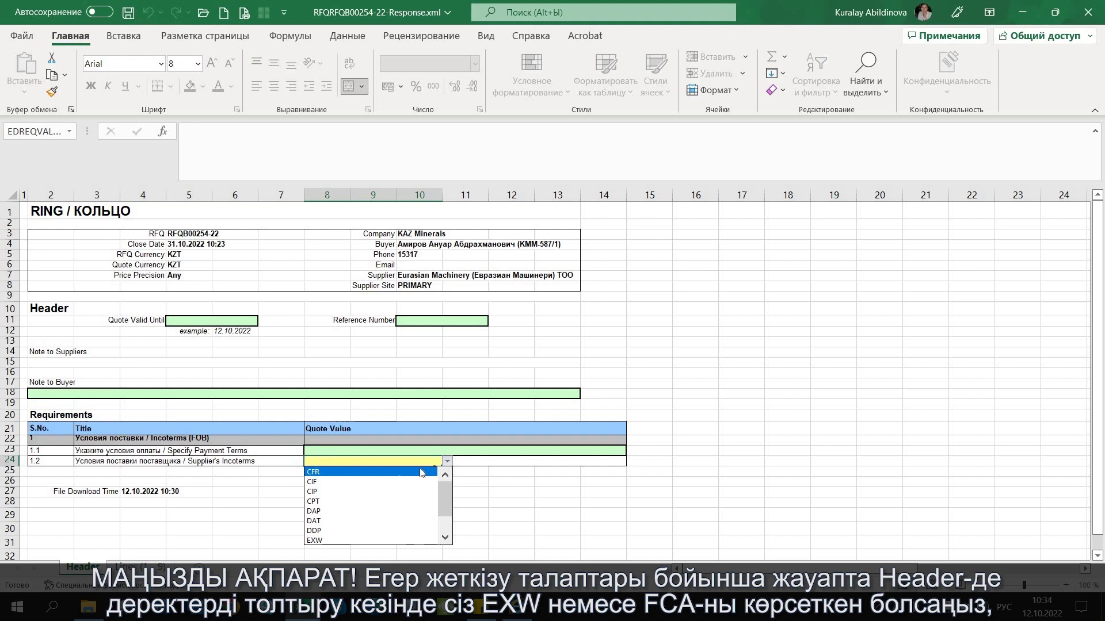
scroll(385, 520, down, 1)
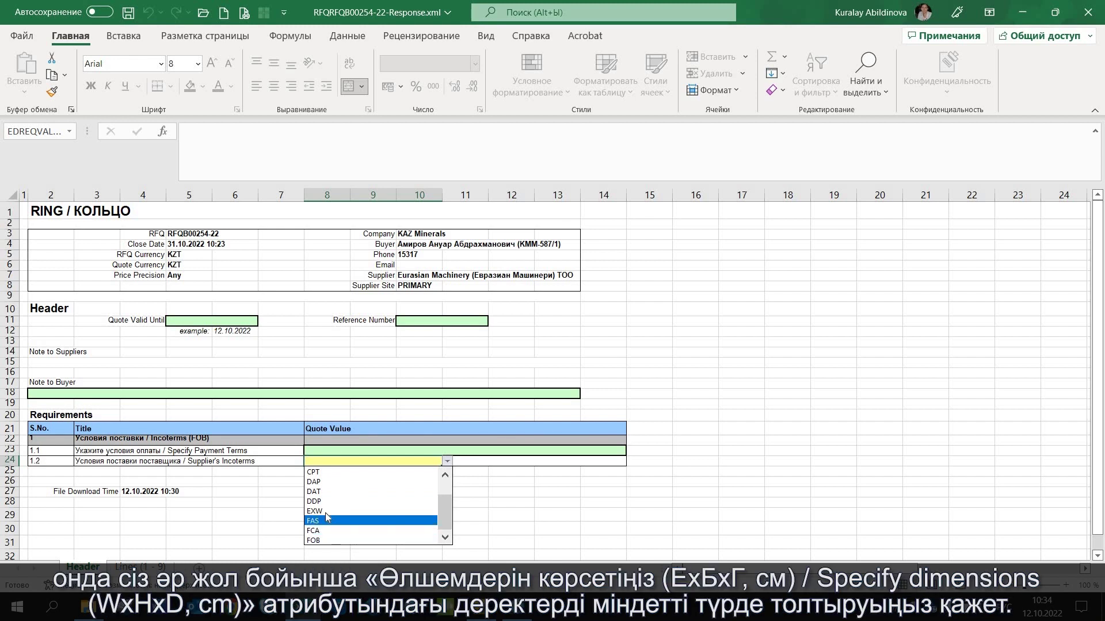
click(325, 511)
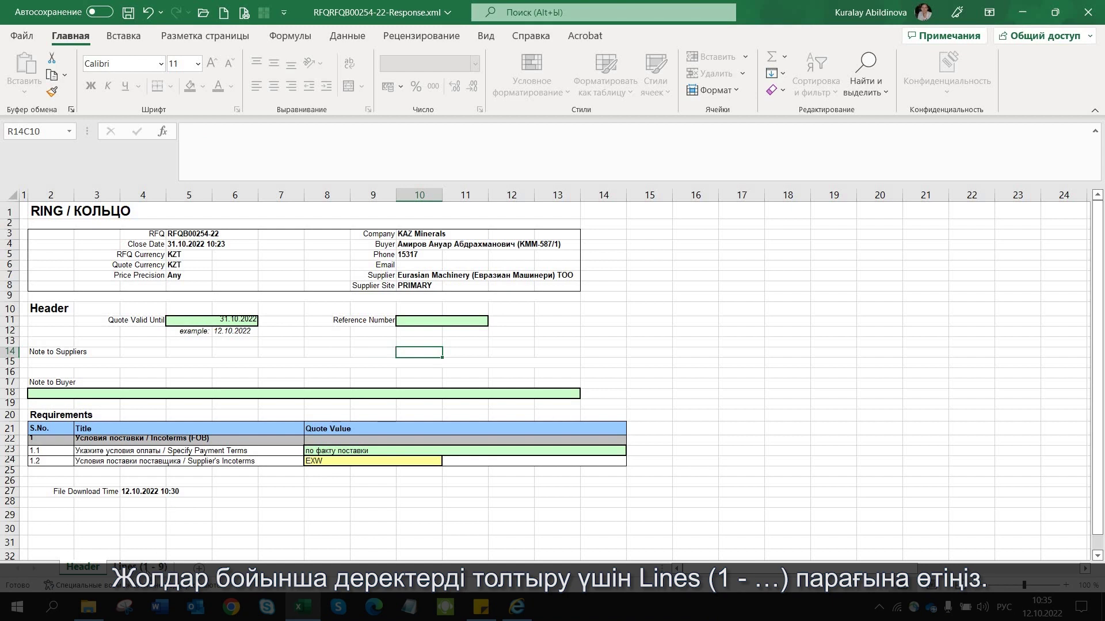
Step: Go to the Lines (1 - 9) sheet and enter delivery times of 20, 15 and 30 days for the first three lines
click(139, 567)
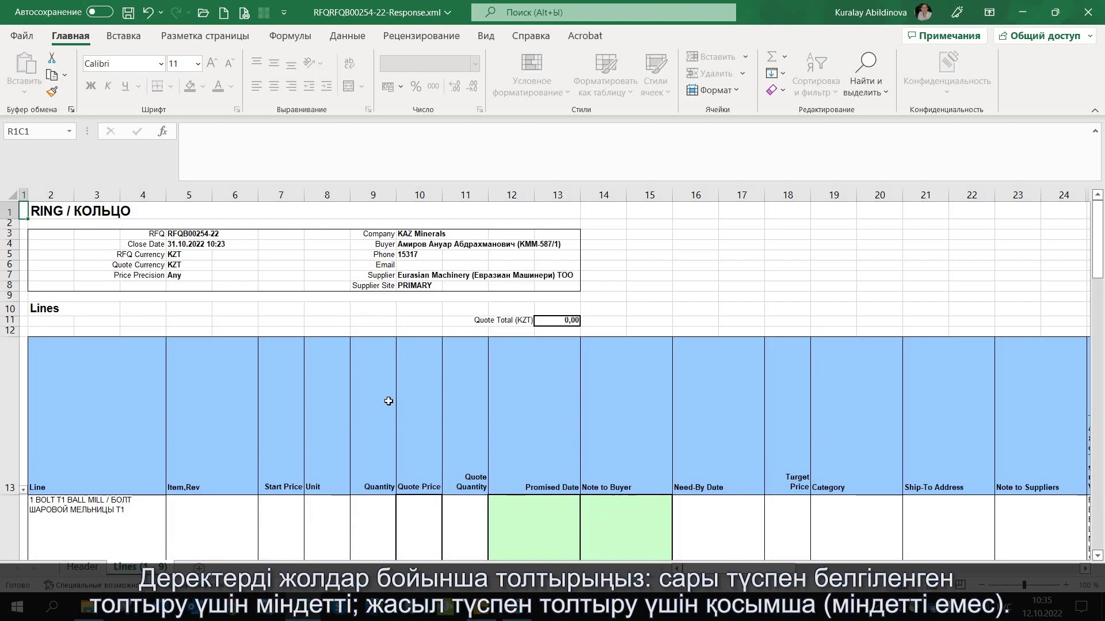
scroll(388, 402, down, 4)
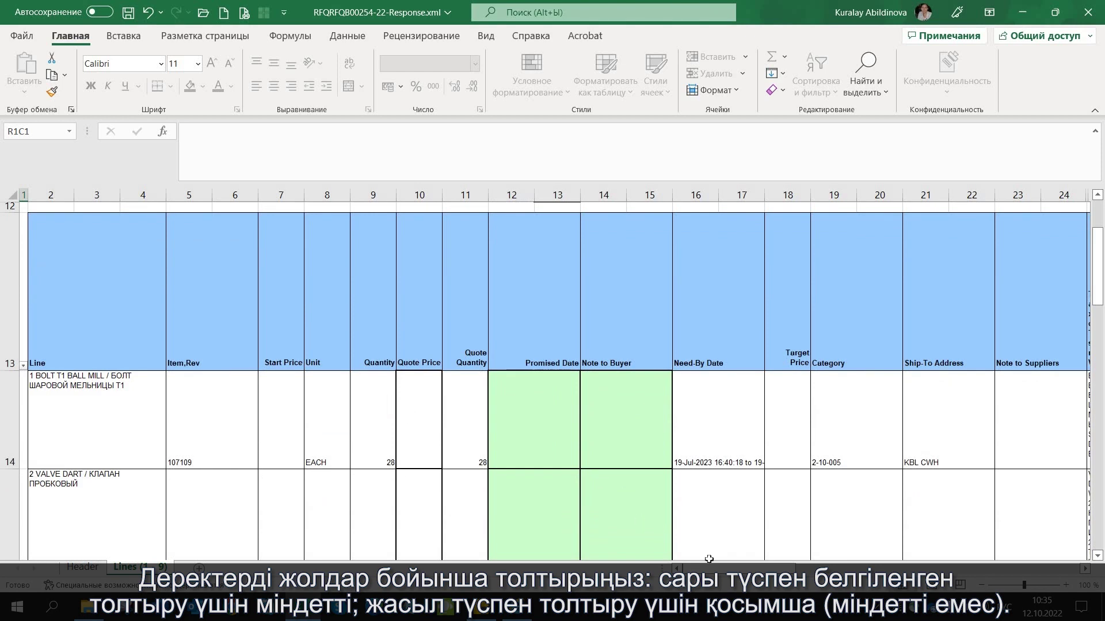
scroll(725, 571, right, 6)
click(691, 458)
click(692, 368)
click(710, 384)
text(20)
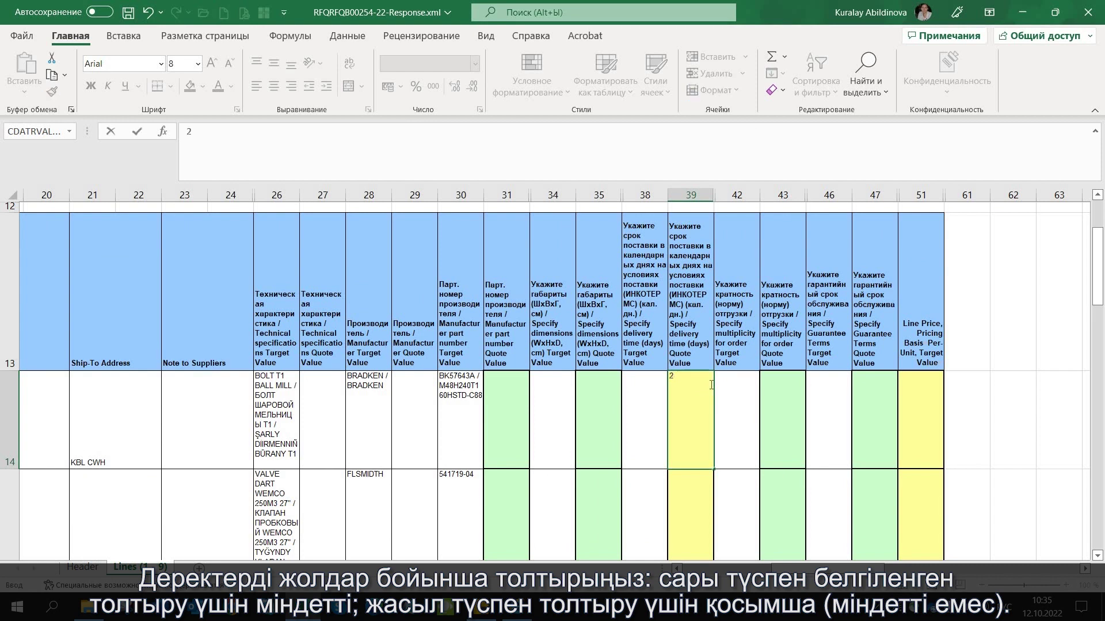
key(Return)
text(15)
key(Return)
text(3)
text(0)
key(Return)
scroll(732, 369, up, 1)
Step: Enter line prices of 5500, 5649 and 5555 for the first three lines
click(921, 397)
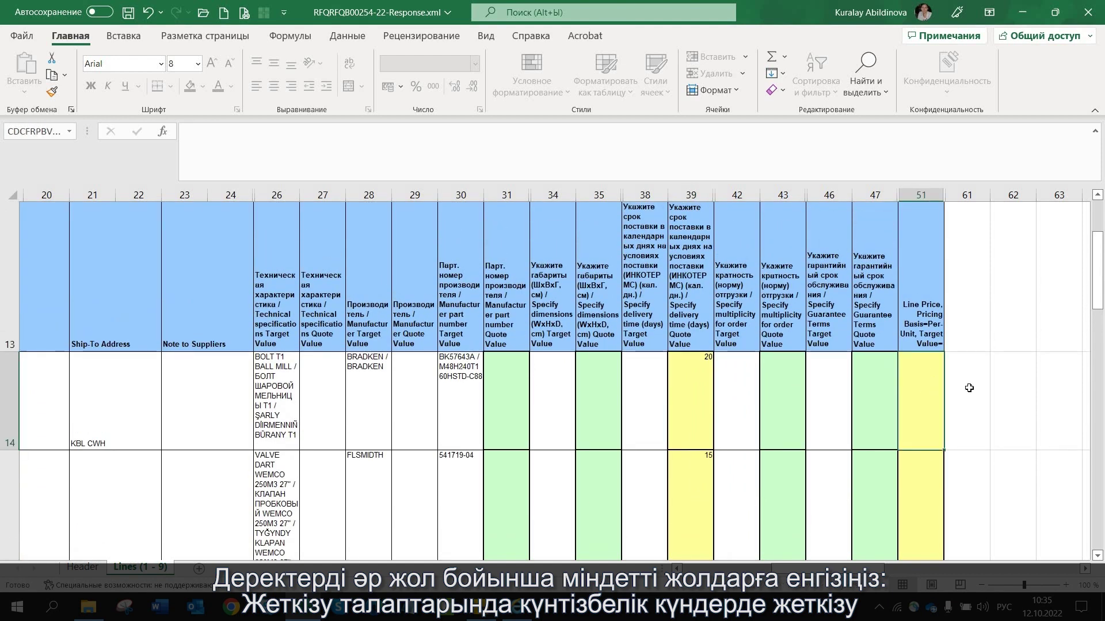
text(5500)
click(933, 488)
scroll(934, 487, down, 1)
text(5649)
key(Return)
text(5555)
scroll(949, 472, down, 1)
click(959, 466)
click(938, 483)
shift+click(902, 489)
scroll(901, 489, up, 4)
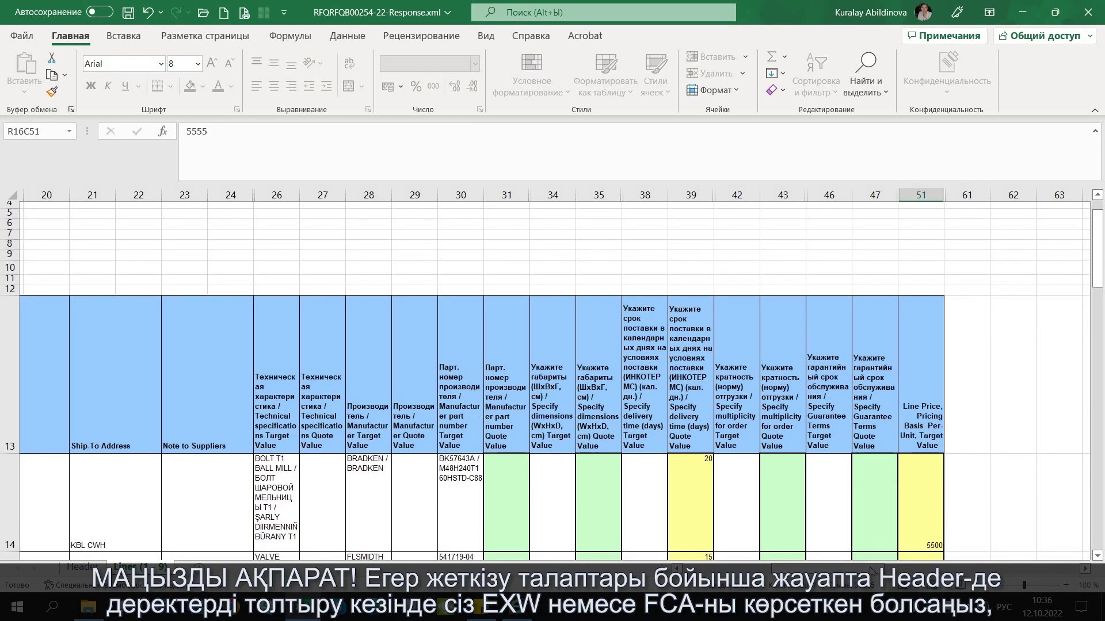
Step: Enter quoted dimensions of 50*50*50 for the first line and 70*50*100 for the second line
click(592, 518)
scroll(596, 515, down, 1)
text(50*50*50)
key(Return)
scroll(604, 464, down, 1)
text(70*50*100)
click(698, 459)
scroll(662, 472, up, 1)
click(604, 483)
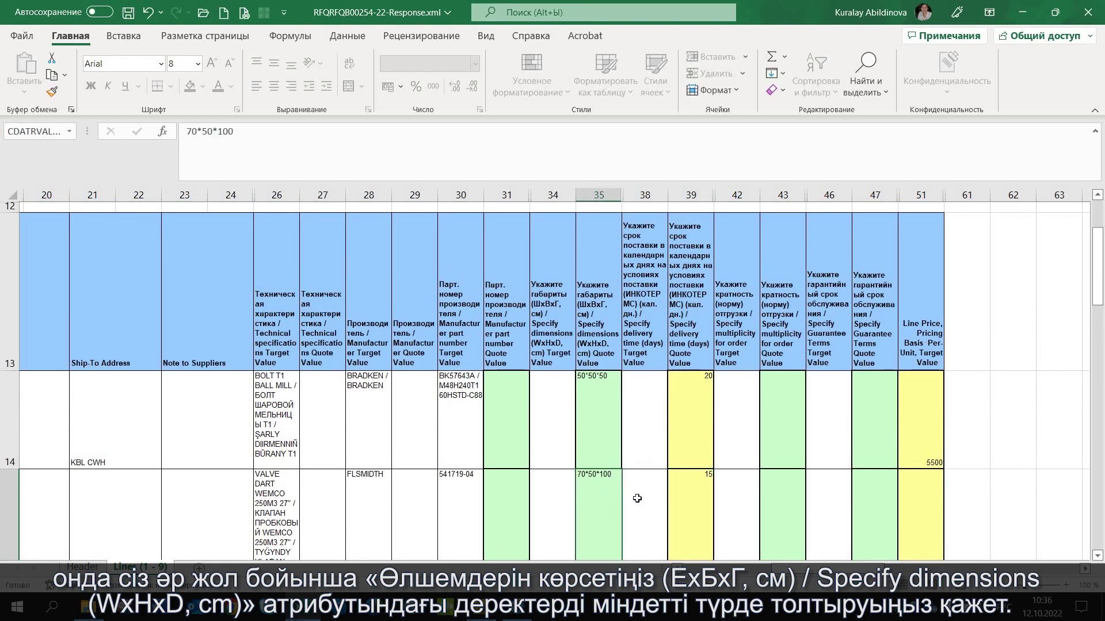
Step: Enter quoted dimensions of 100*100*100 for the third line and fill them down to the lines below
scroll(637, 499, down, 3)
click(611, 447)
text(100*100*100)
click(639, 441)
click(604, 406)
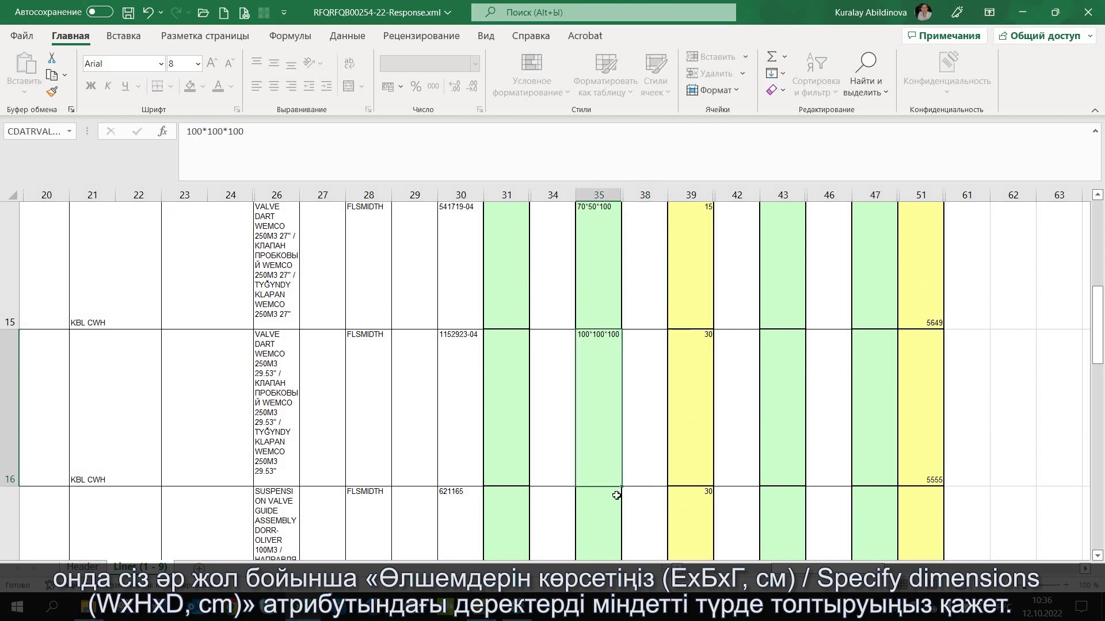
drag(621, 487, 624, 548)
scroll(622, 481, up, 5)
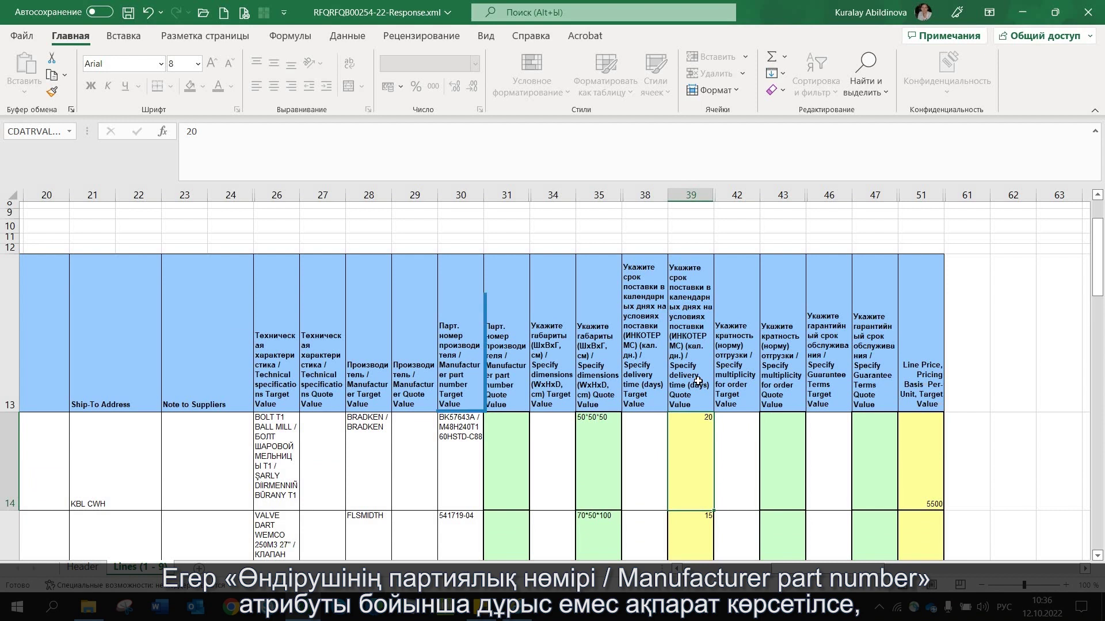
Step: Enter 151-15000 as the quoted manufacturer part number for the first line, BOLT T1 BALL MILL
click(466, 439)
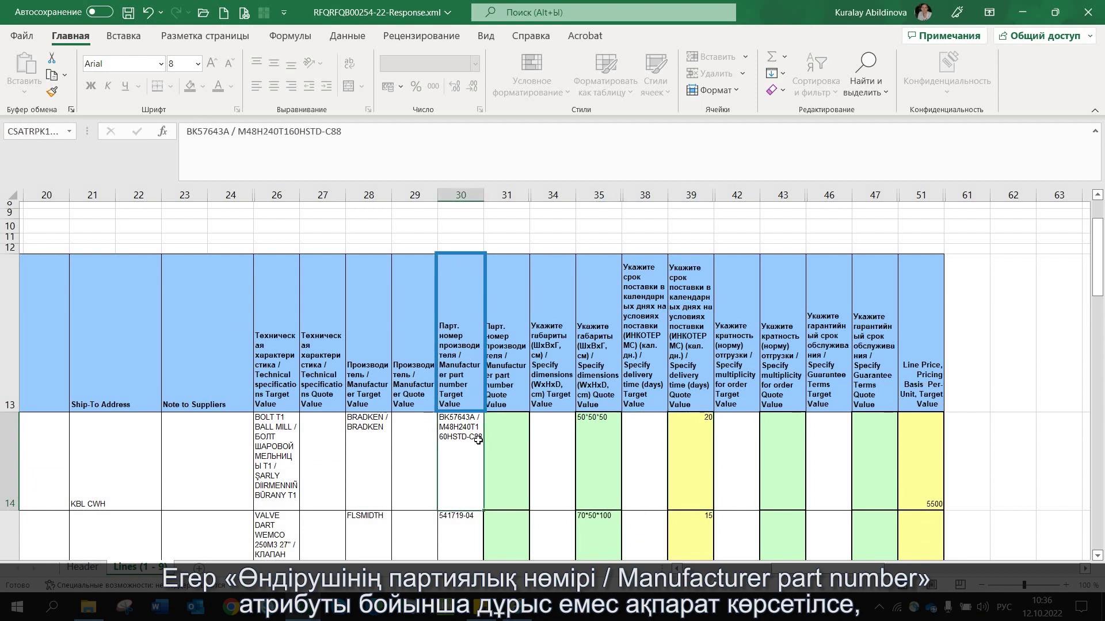
click(510, 441)
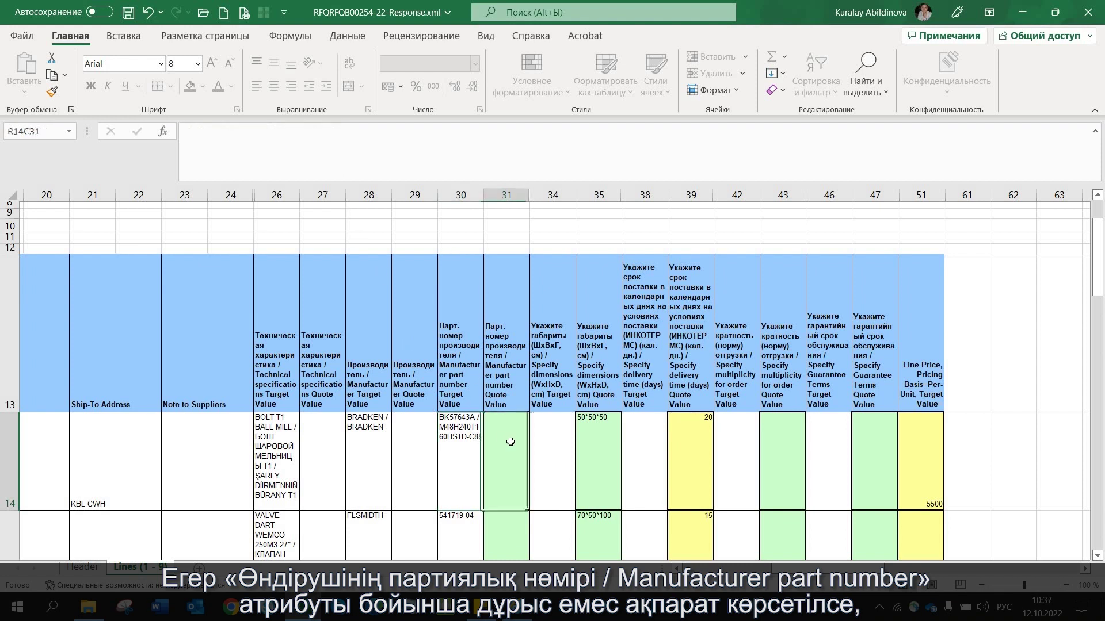
text(151-15000)
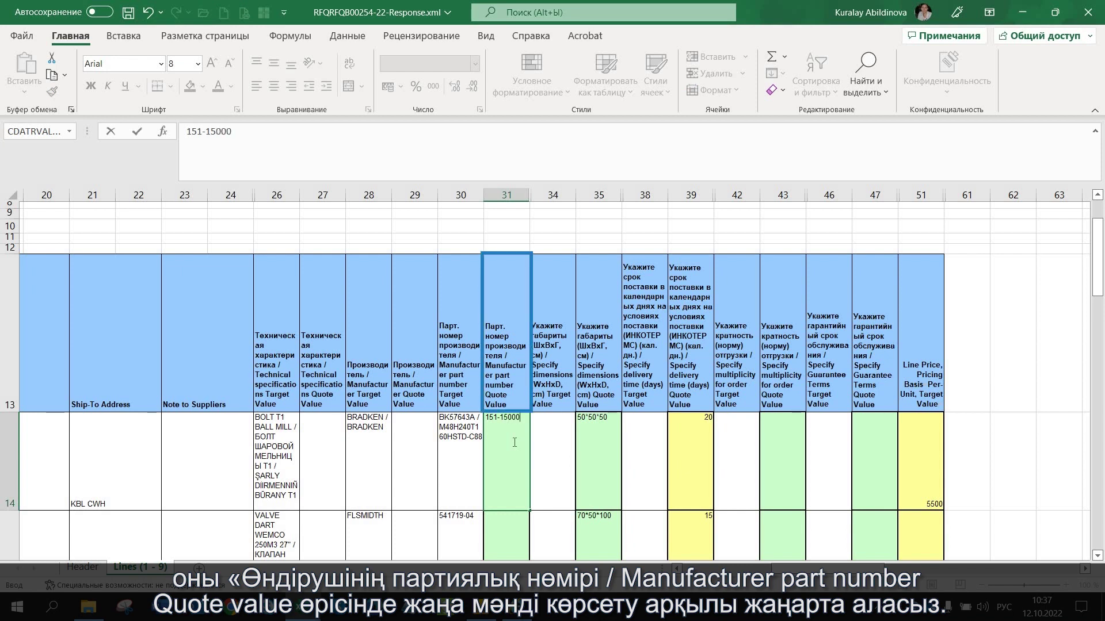
click(514, 529)
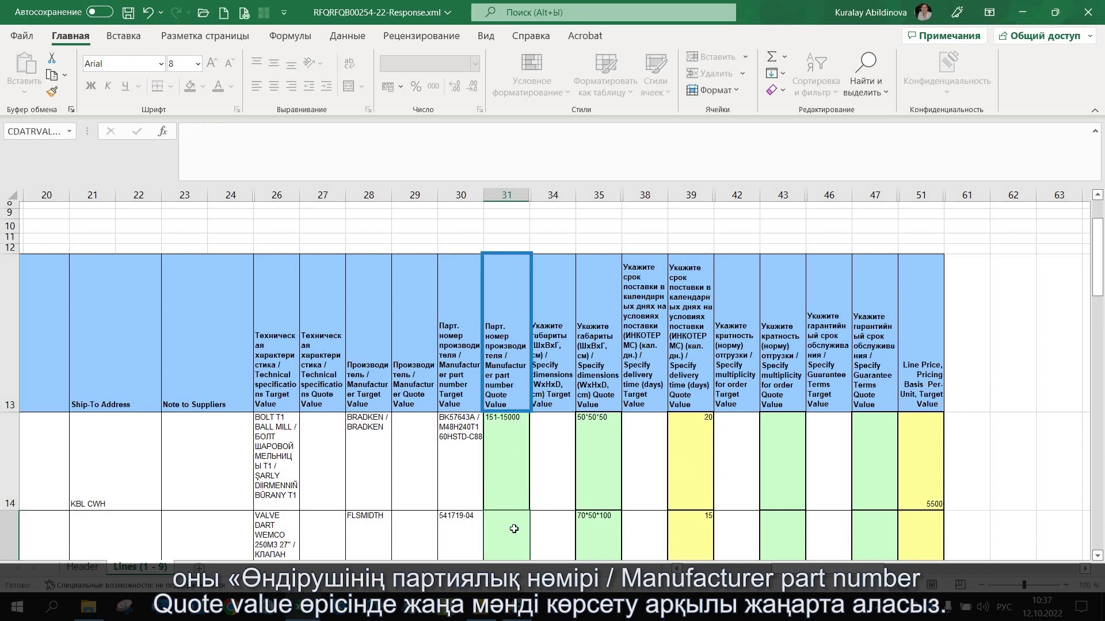
Step: Close the completed spreadsheet and import RFQRFQB00254-22-Response.xml from the desktop into the quote for RFQB00254-22
click(1088, 12)
click(485, 324)
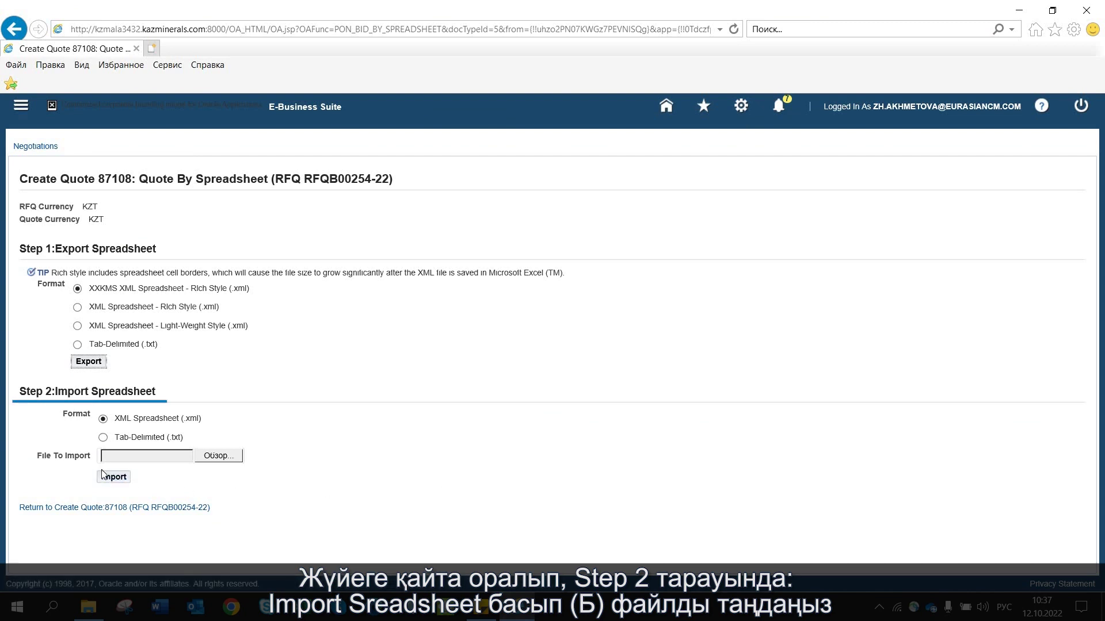
click(219, 456)
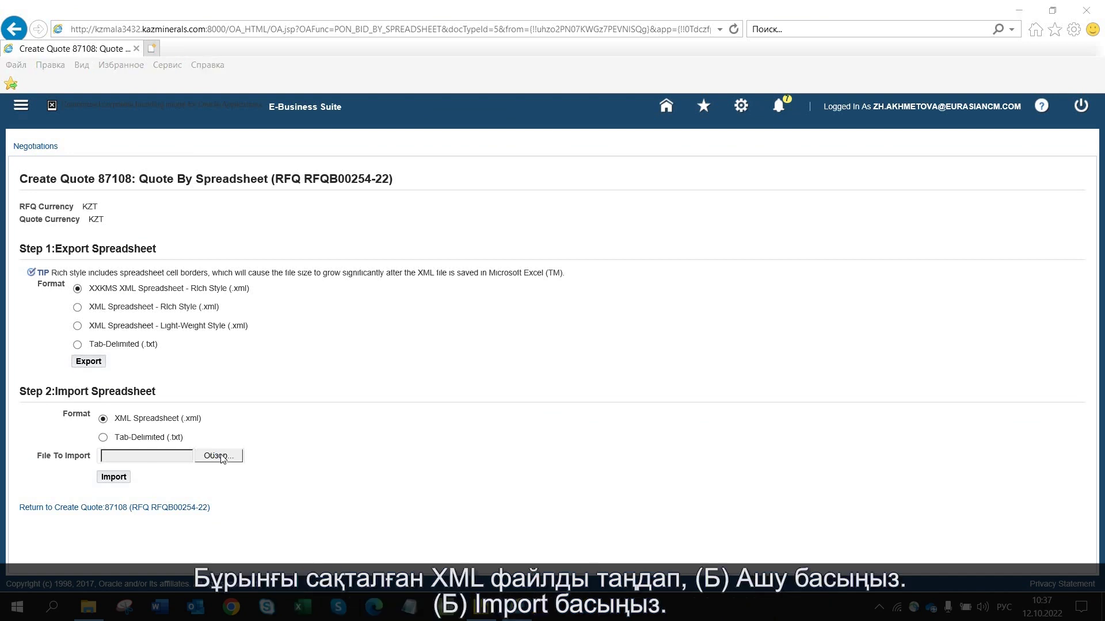
click(181, 105)
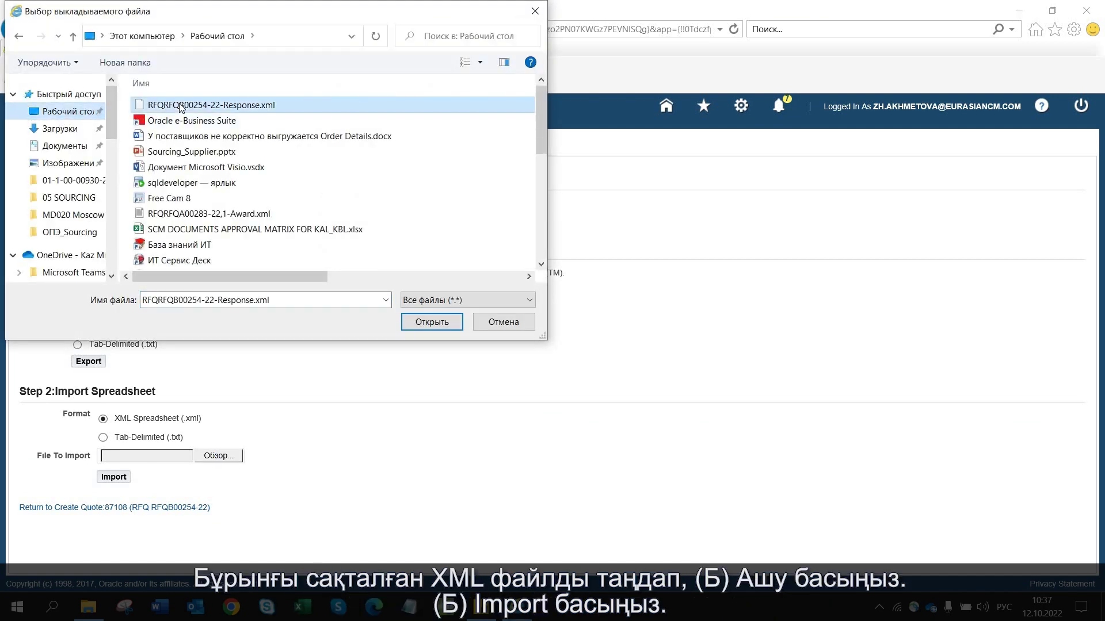
click(434, 324)
click(113, 477)
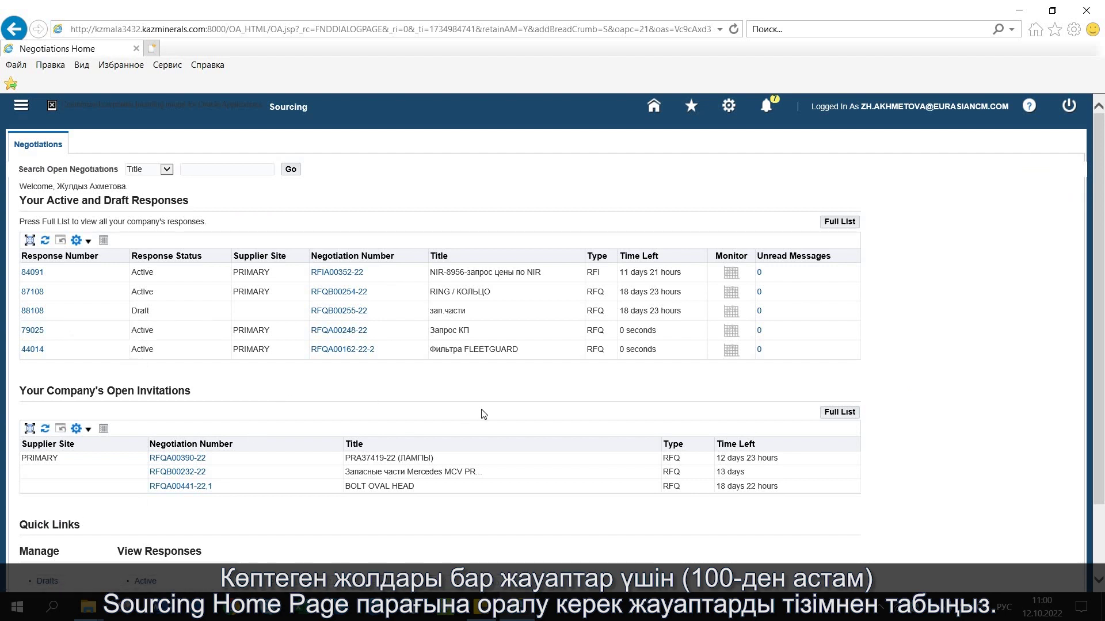
Step: Open the draft response to RFQB00255-22 and import RFQRFQB00255-22-Response.xml using Quote By Spreadsheet
click(38, 311)
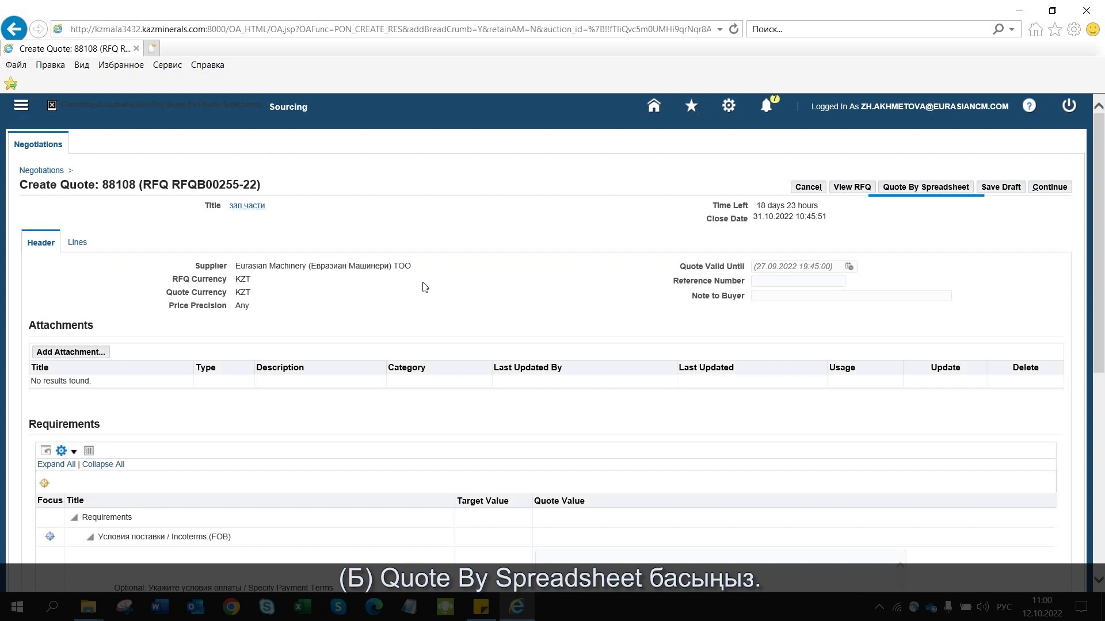
click(925, 187)
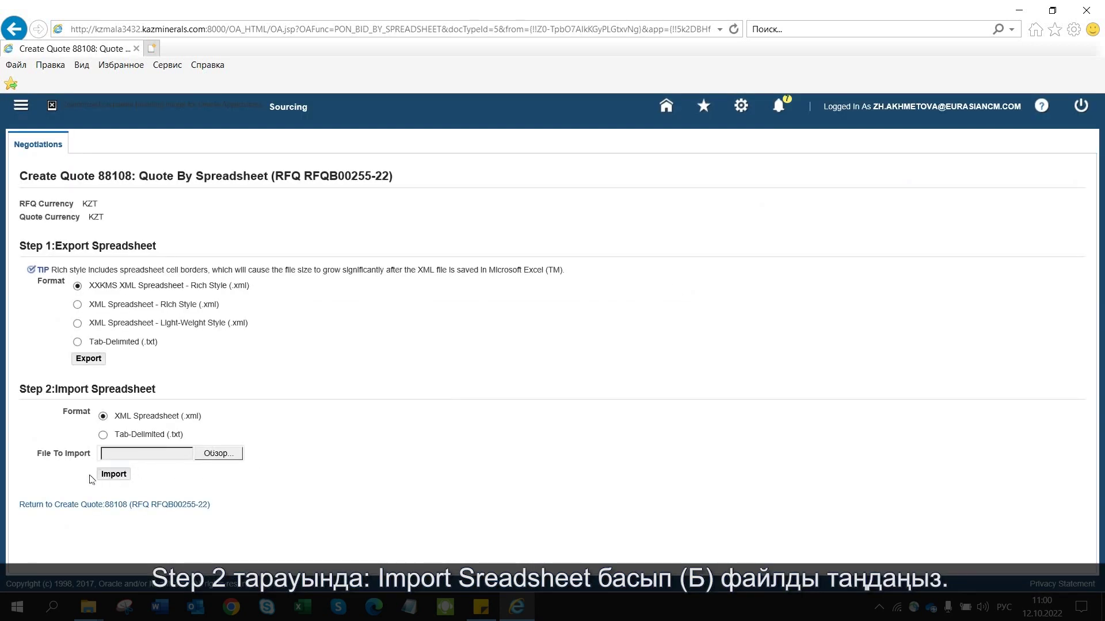
click(210, 455)
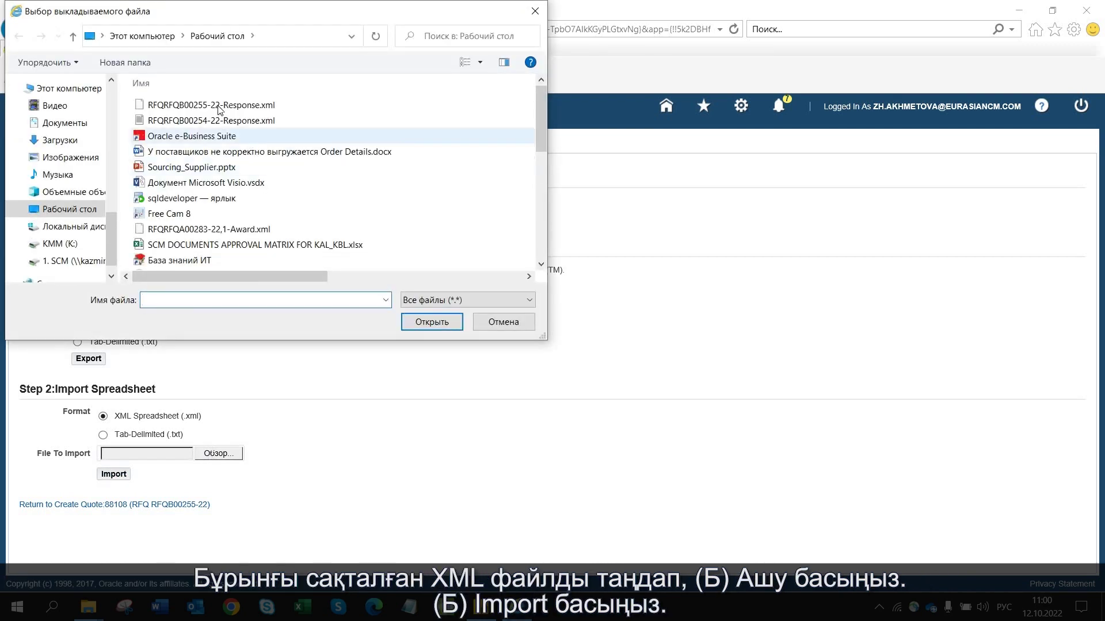
click(219, 109)
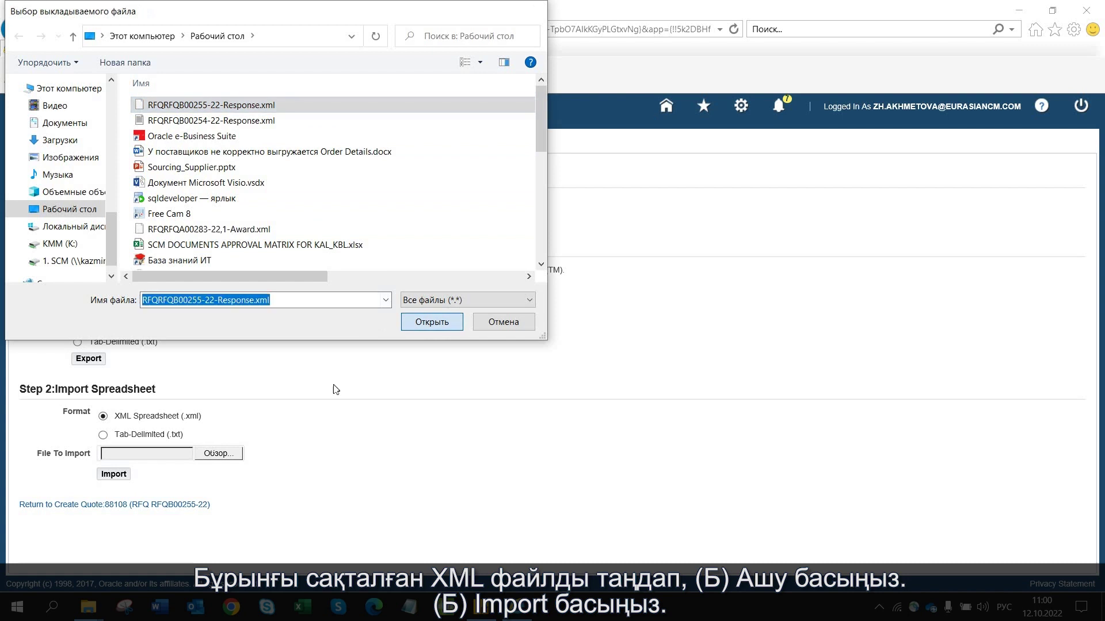
key(Return)
click(105, 474)
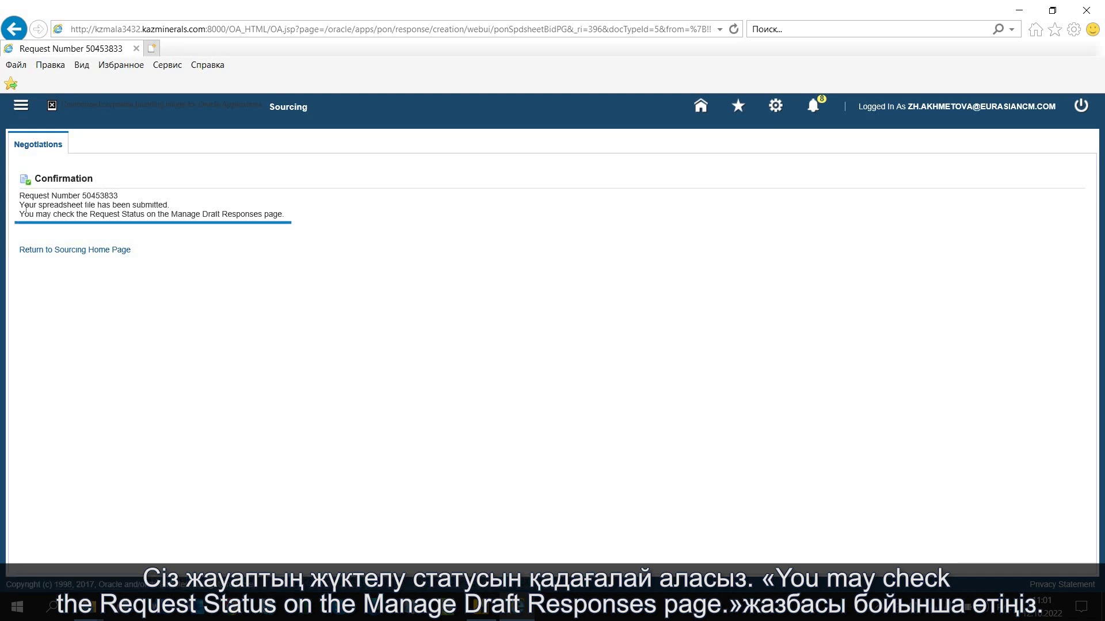
click(64, 217)
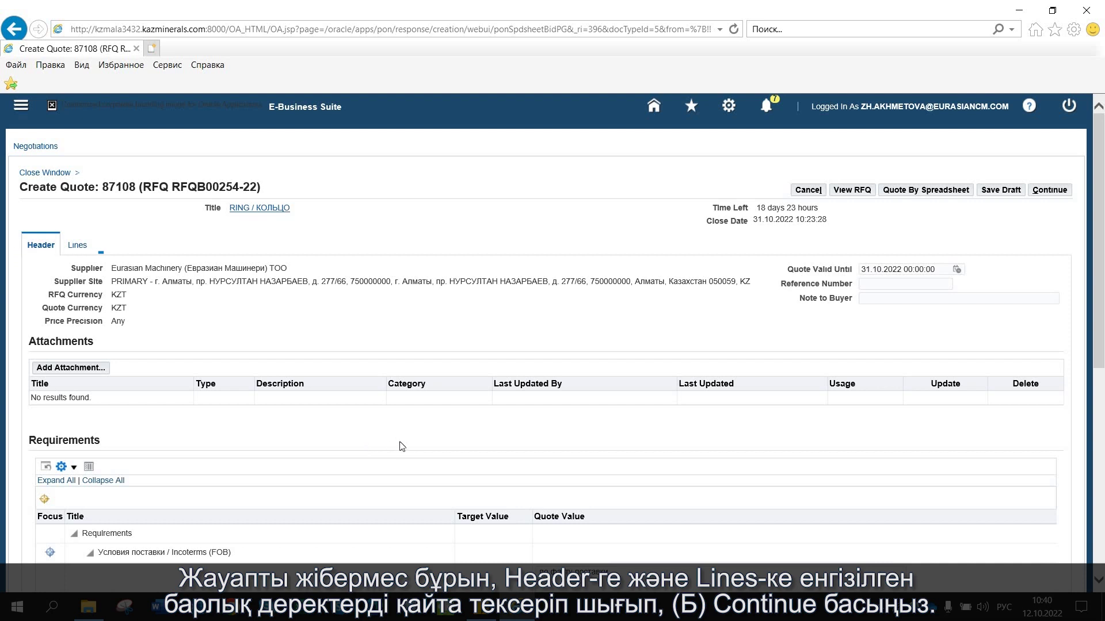
Step: Continue to the review of the quote for RFQB00254-22 and submit it
click(1043, 192)
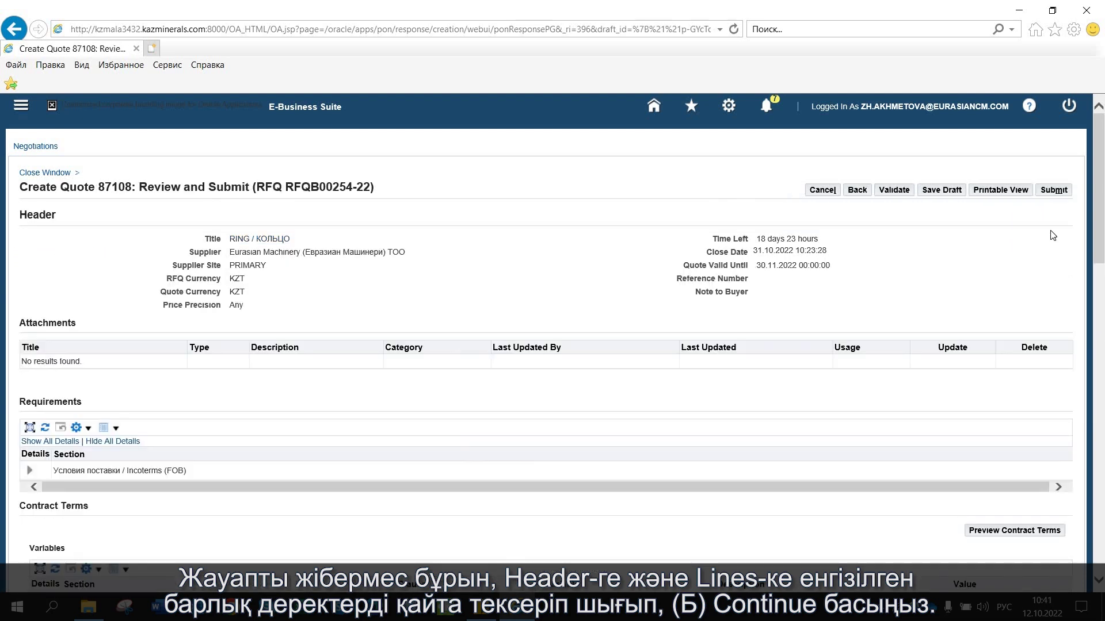
click(1055, 193)
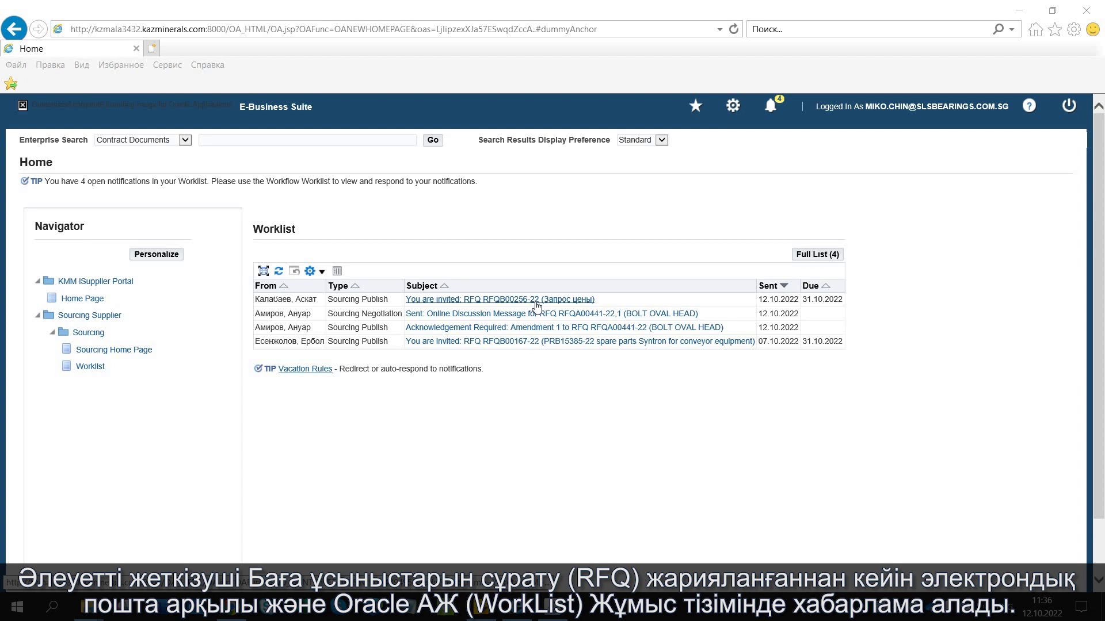
Step: Open the invitation to RFQ RFQB00256-22 and decline it with the buyer note "не заинтересован в данном запросе"
click(535, 301)
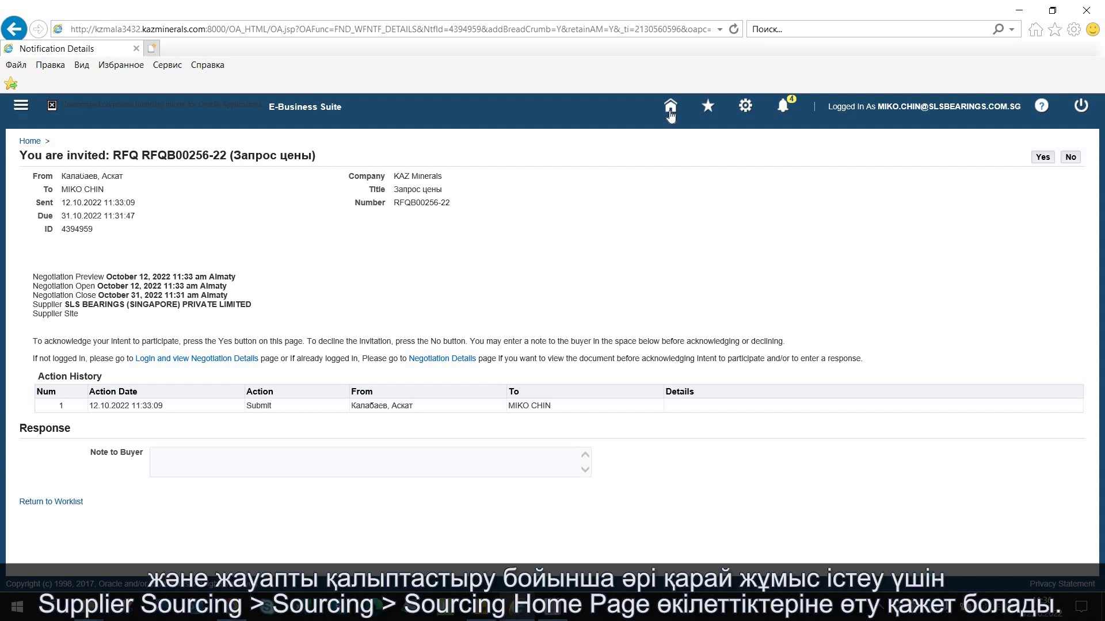
click(670, 107)
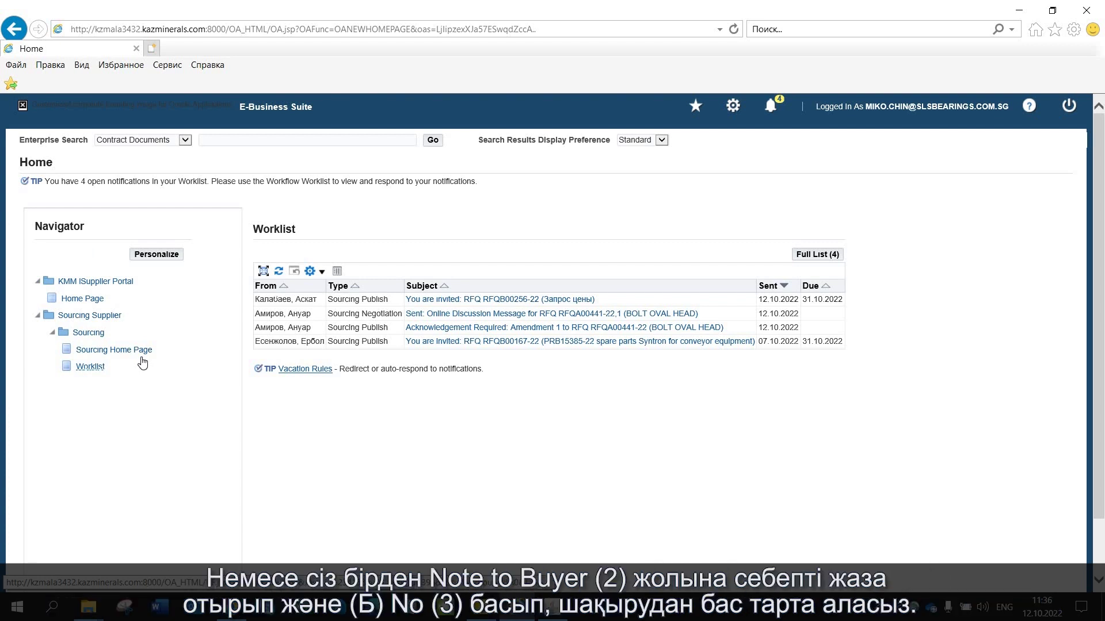
key(alt+shift)
text(не за)
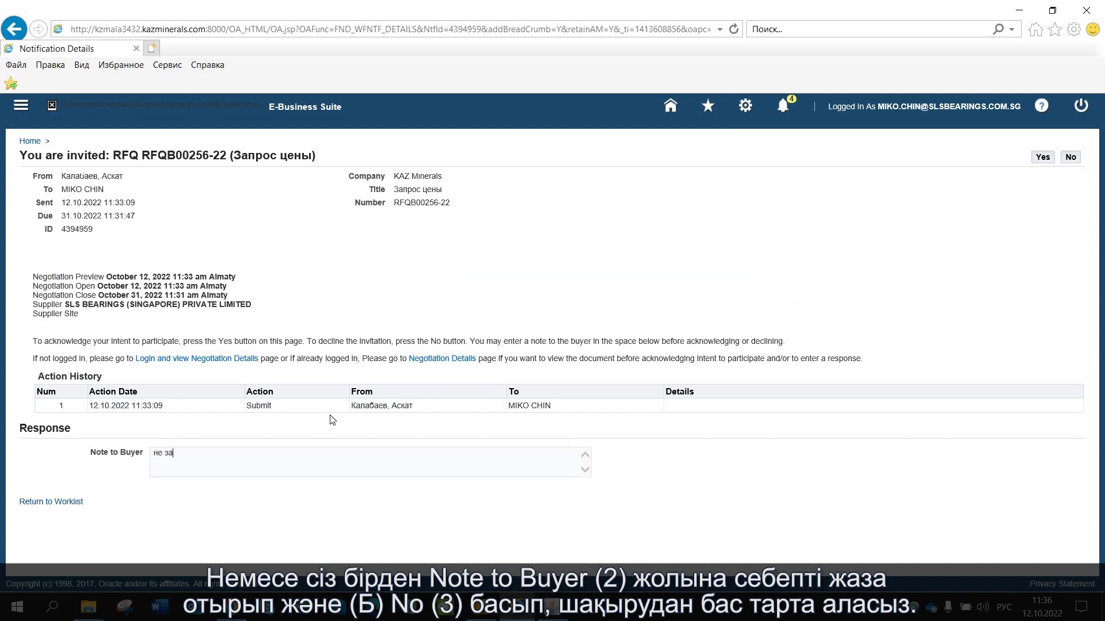
text(интересован в ланном запросе)
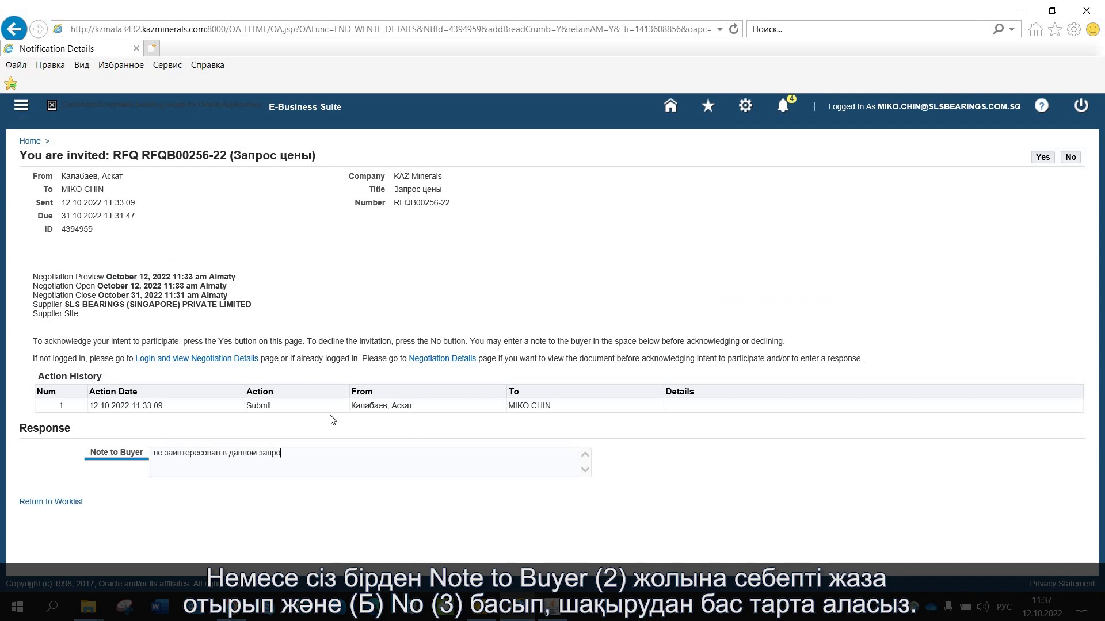
click(1070, 158)
click(1070, 158)
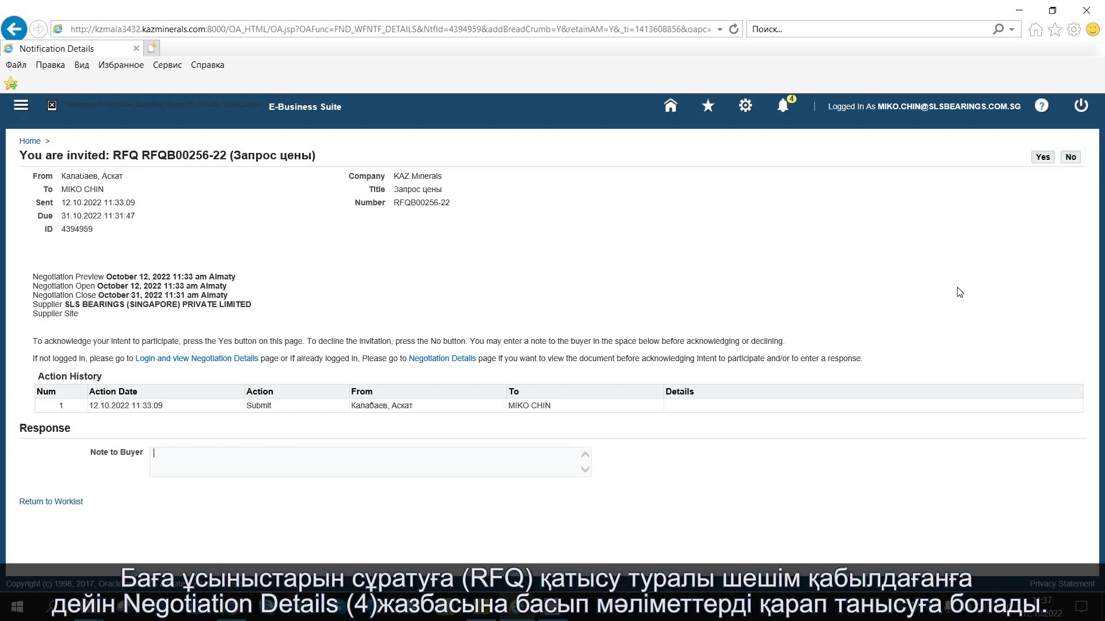
Step: Review the negotiation details of RFQB00256-22, expanding all requirements and viewing the offer validity requirement
click(453, 362)
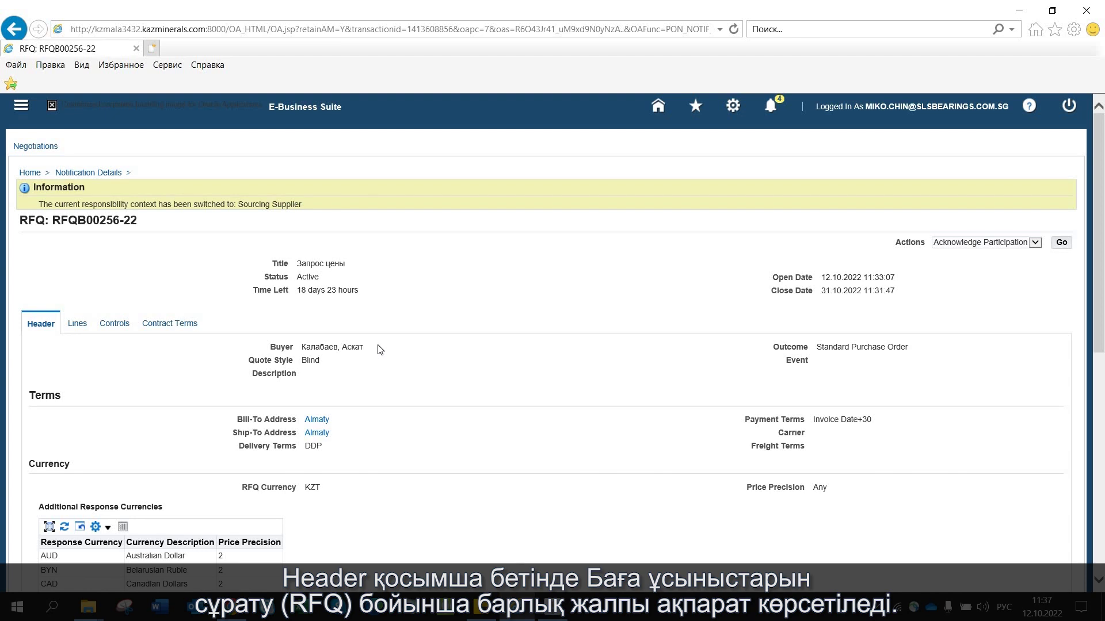
scroll(379, 349, down, 3)
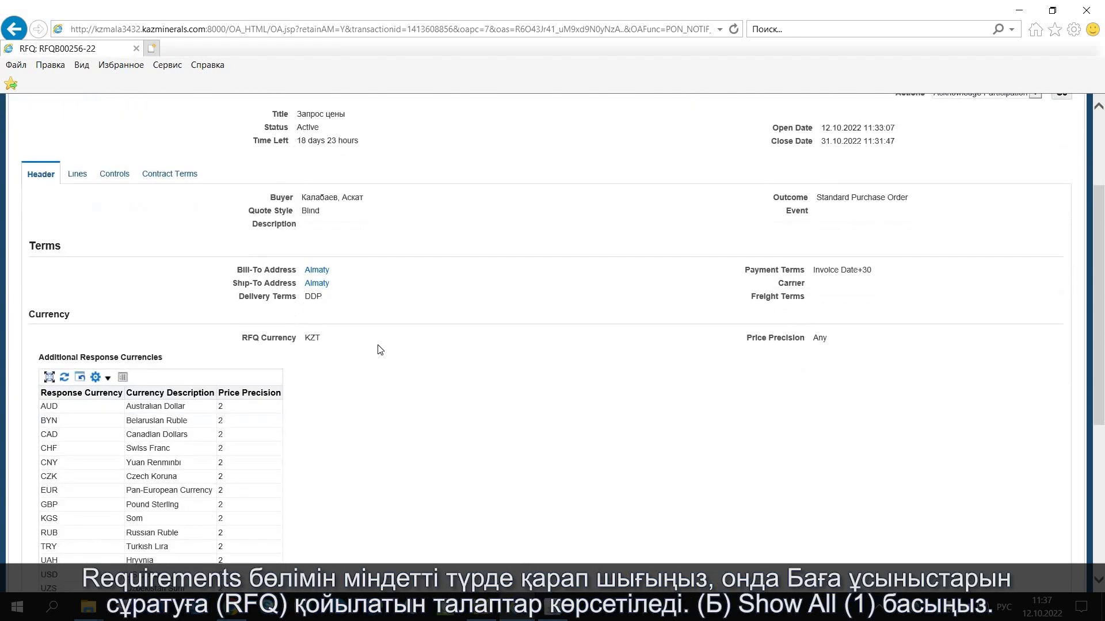
scroll(379, 349, down, 6)
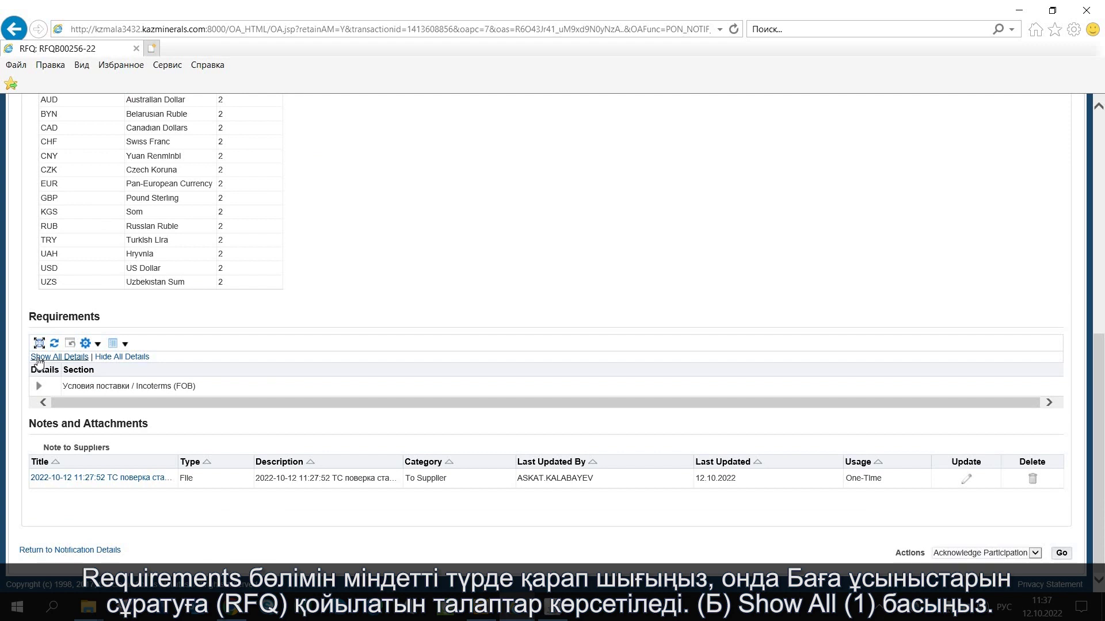
click(38, 357)
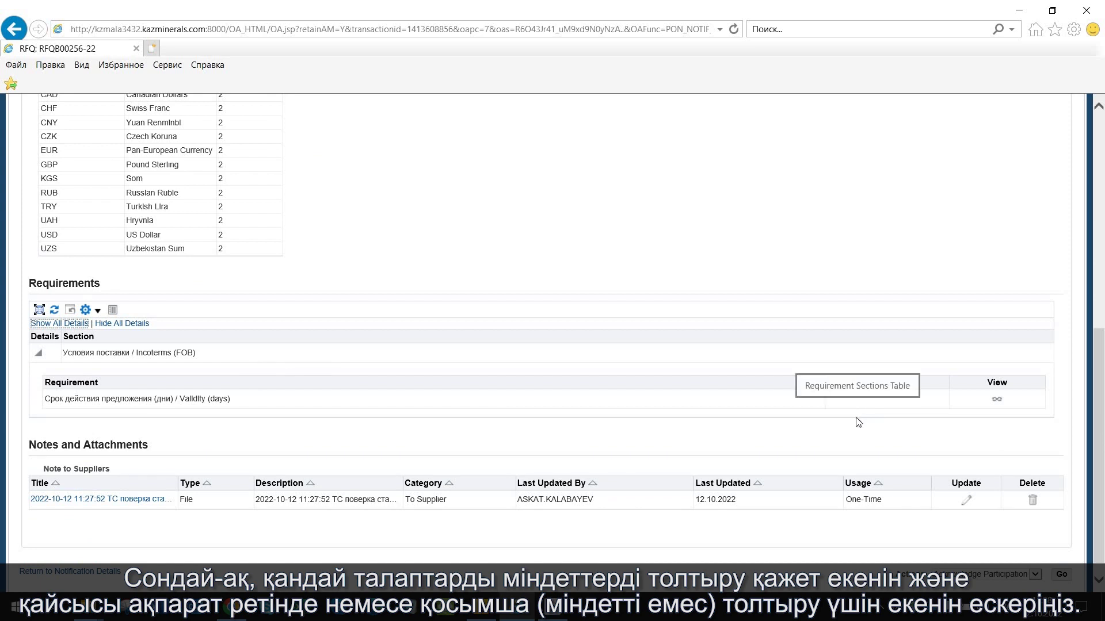
scroll(752, 488, down, 1)
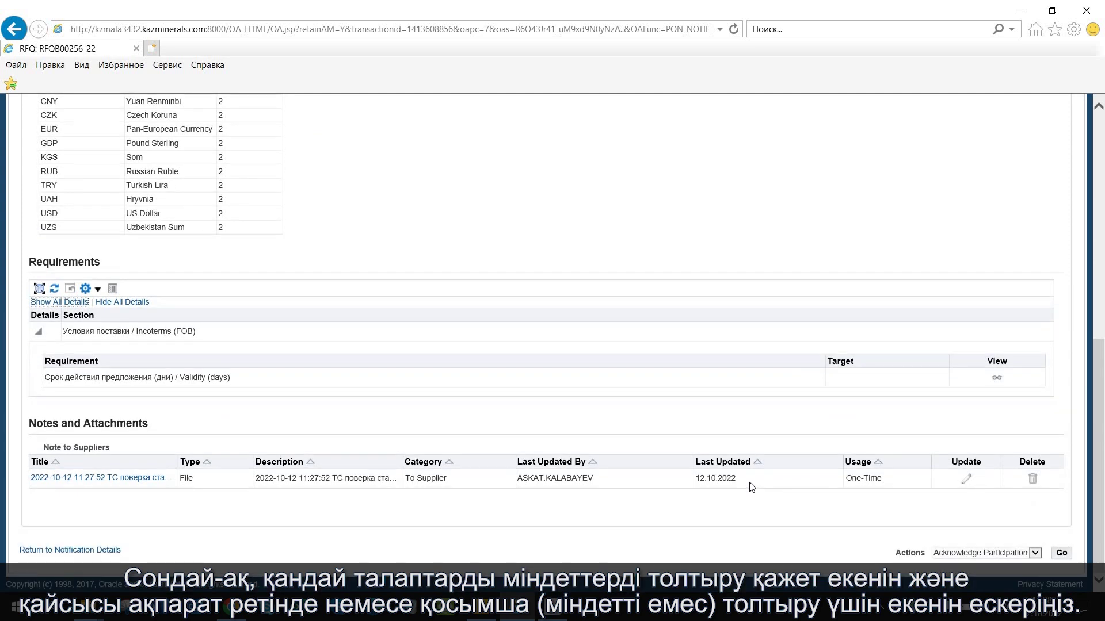
click(997, 383)
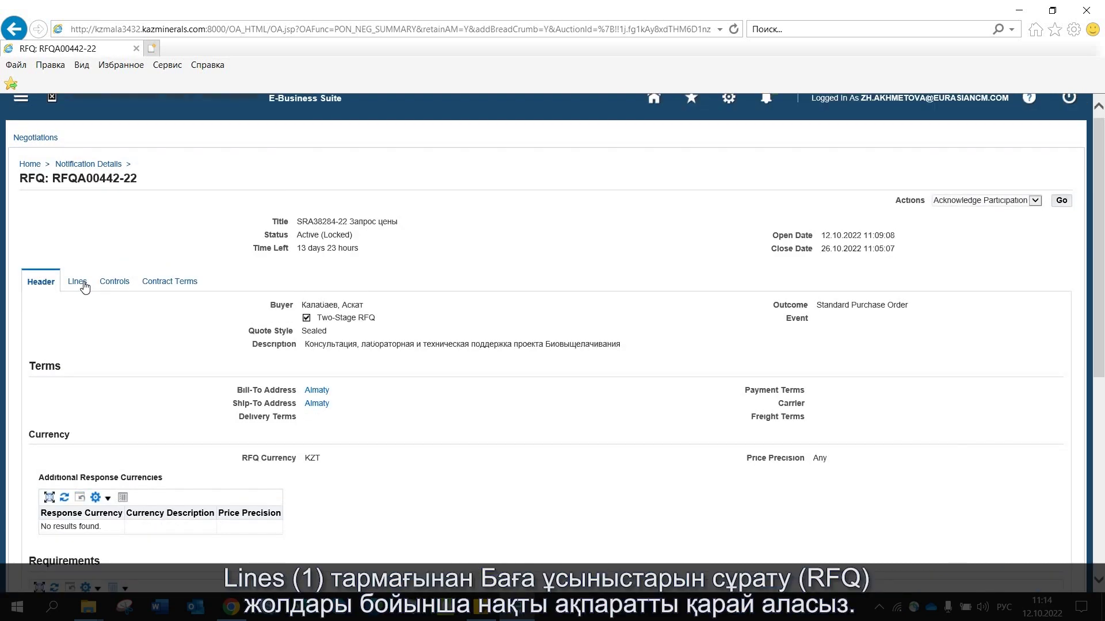
Step: Examine the line details and the schedule and response rules of RFQB00256-22
click(78, 290)
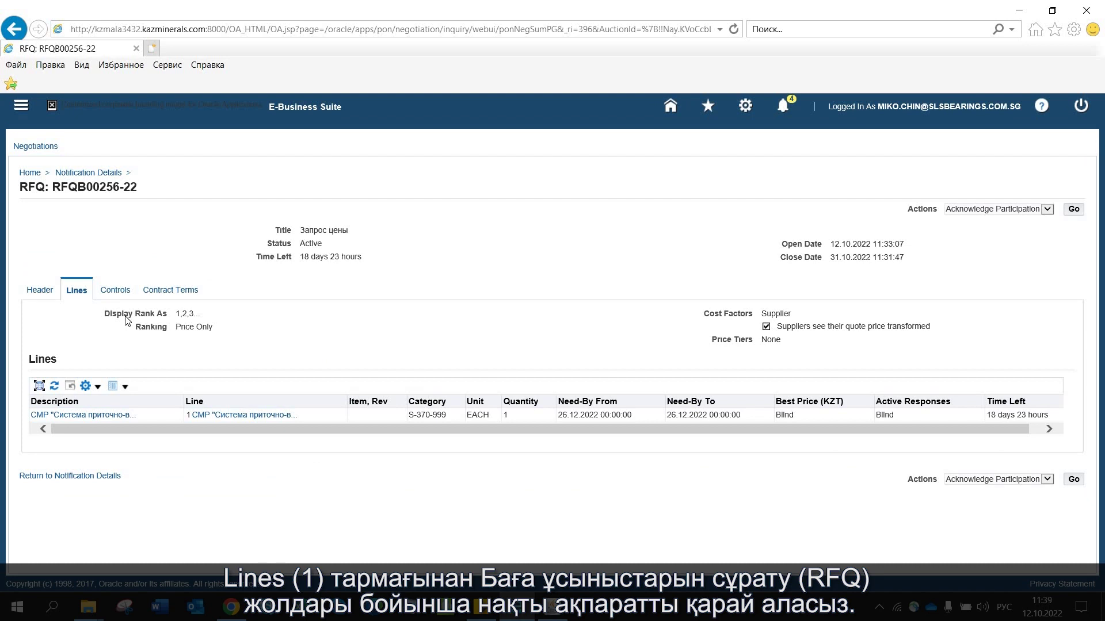
click(115, 290)
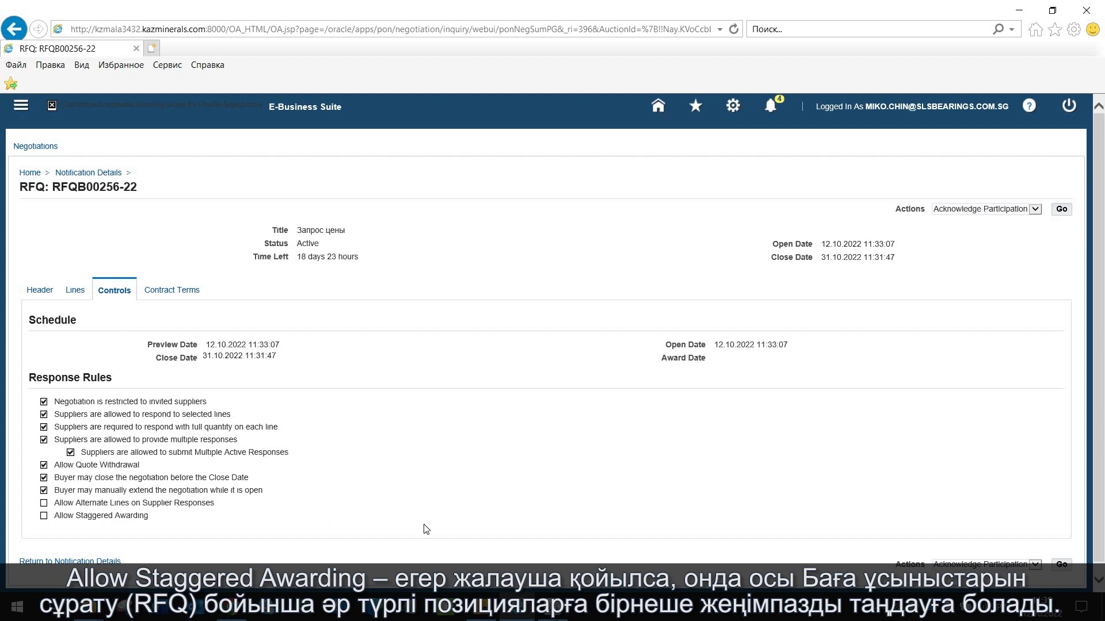
Step: Preview the RFQ's contract terms in RFQB00256-22_US_CONTRACT.pdf and close the document
click(170, 294)
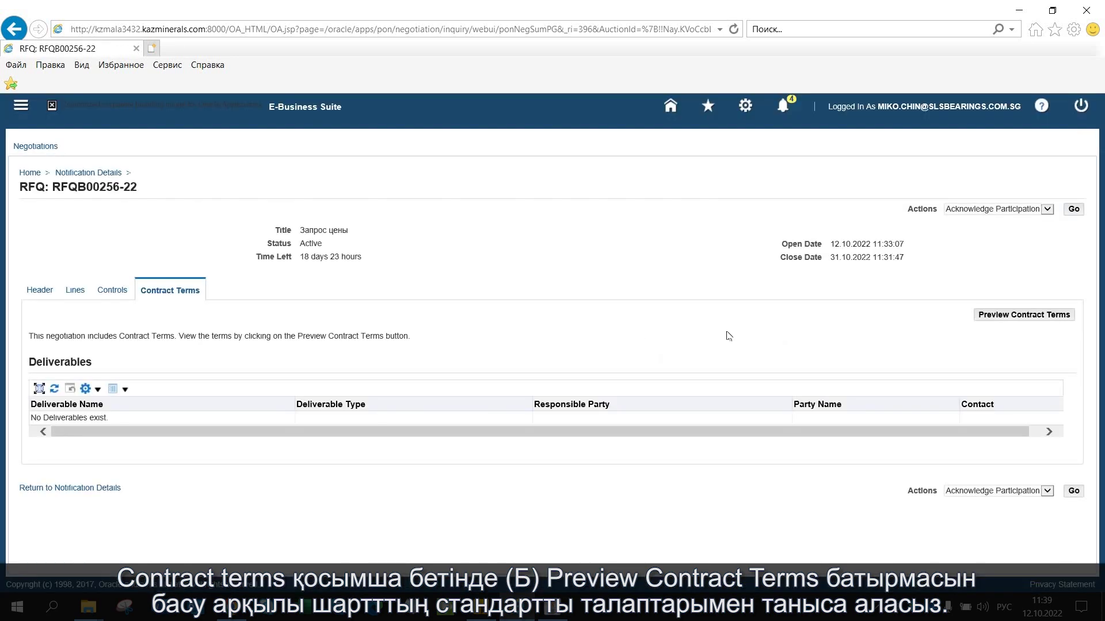
click(1015, 318)
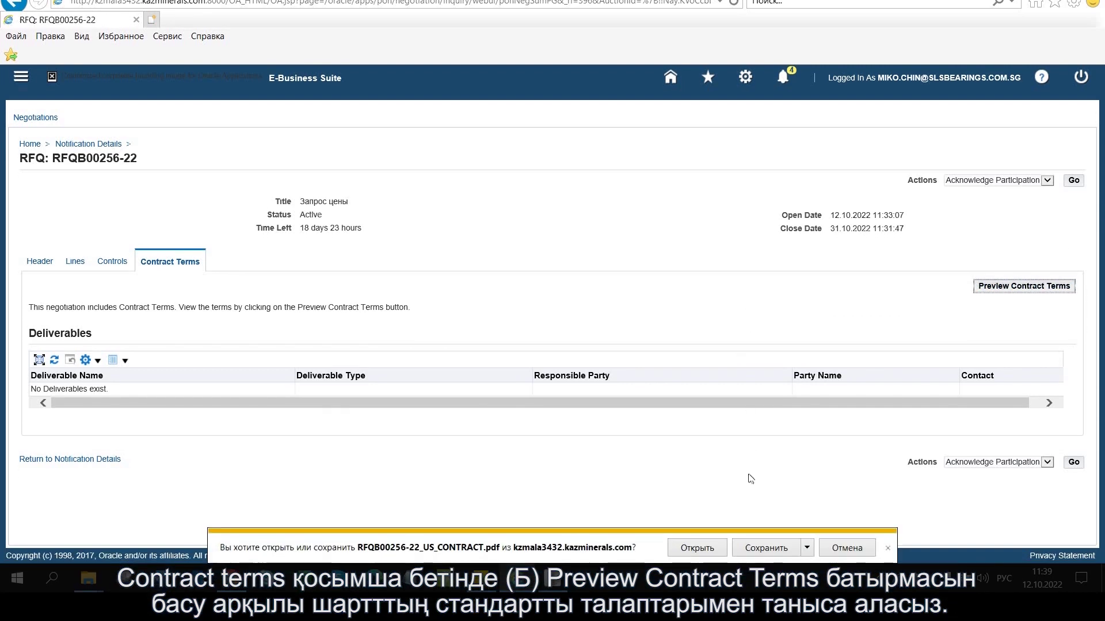
click(699, 547)
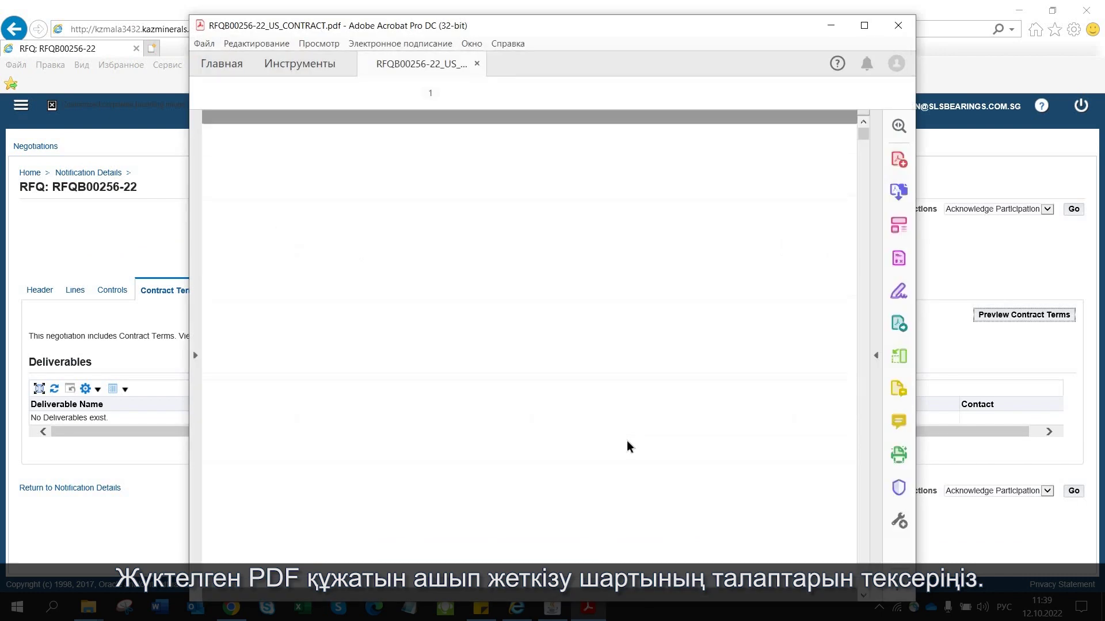
click(898, 25)
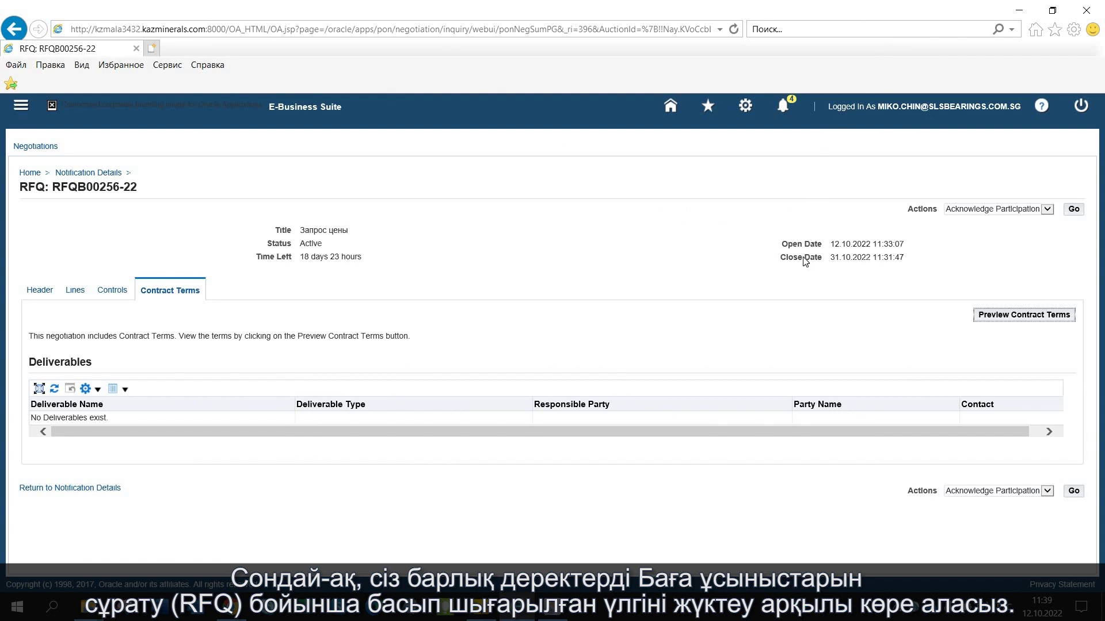
Step: Generate the printable view of RFQB00256-22 and open the resulting RFQB00256-22_US.pdf
click(976, 211)
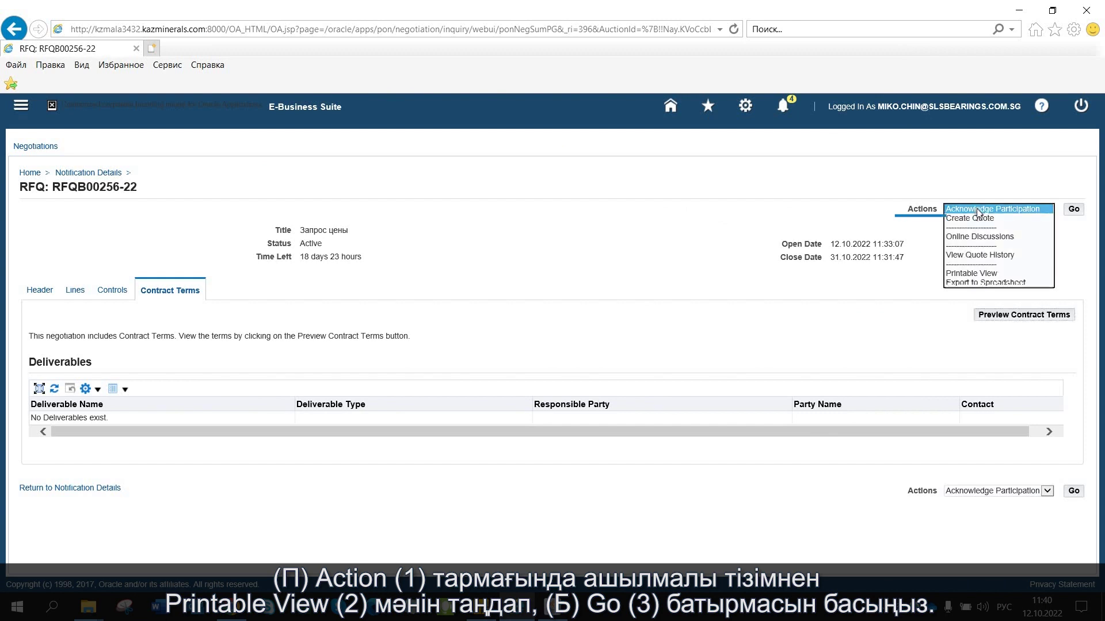
click(1003, 272)
click(1074, 209)
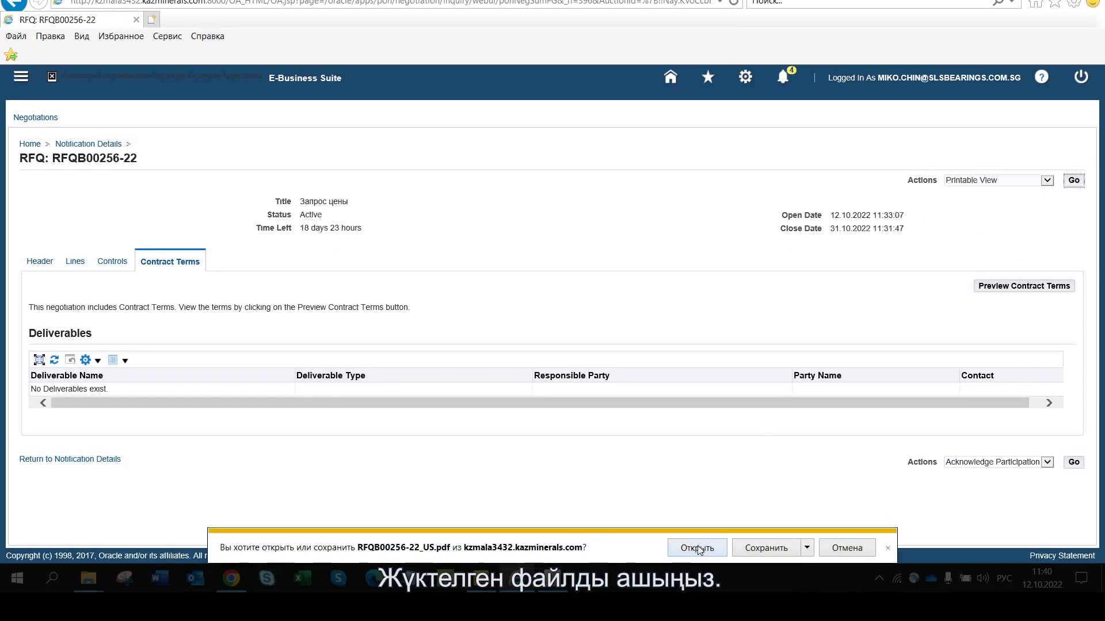
click(697, 548)
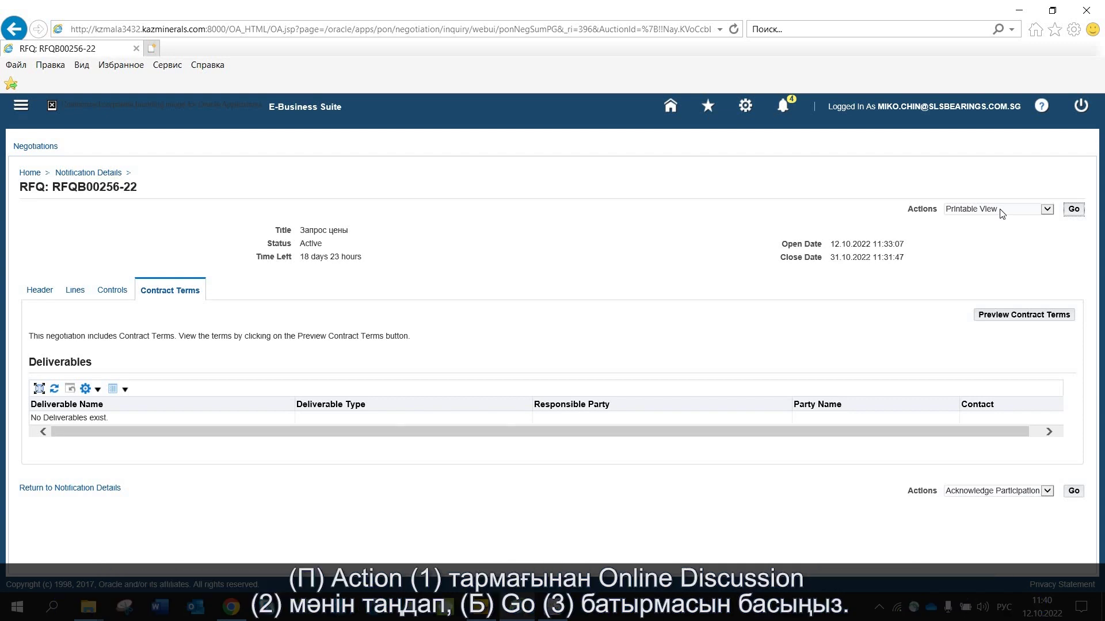
Step: Send the buyer an online discussion message on RFQB00256-22 with subject "Доп.информация" and text "Прошу направить дополнительные требования"
click(1002, 214)
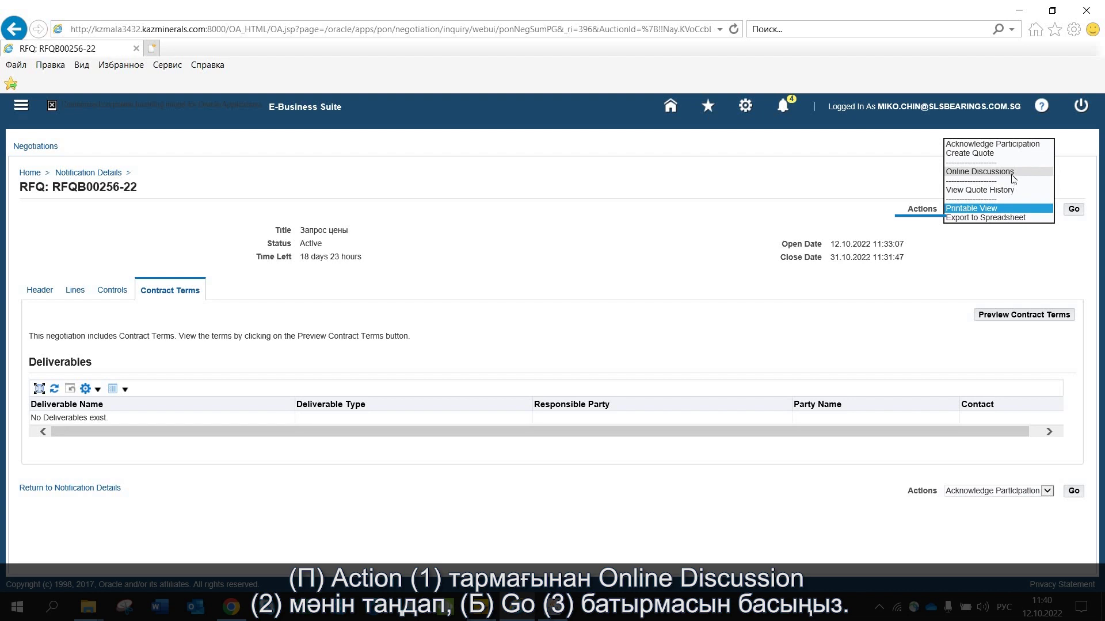
click(1012, 172)
click(1070, 214)
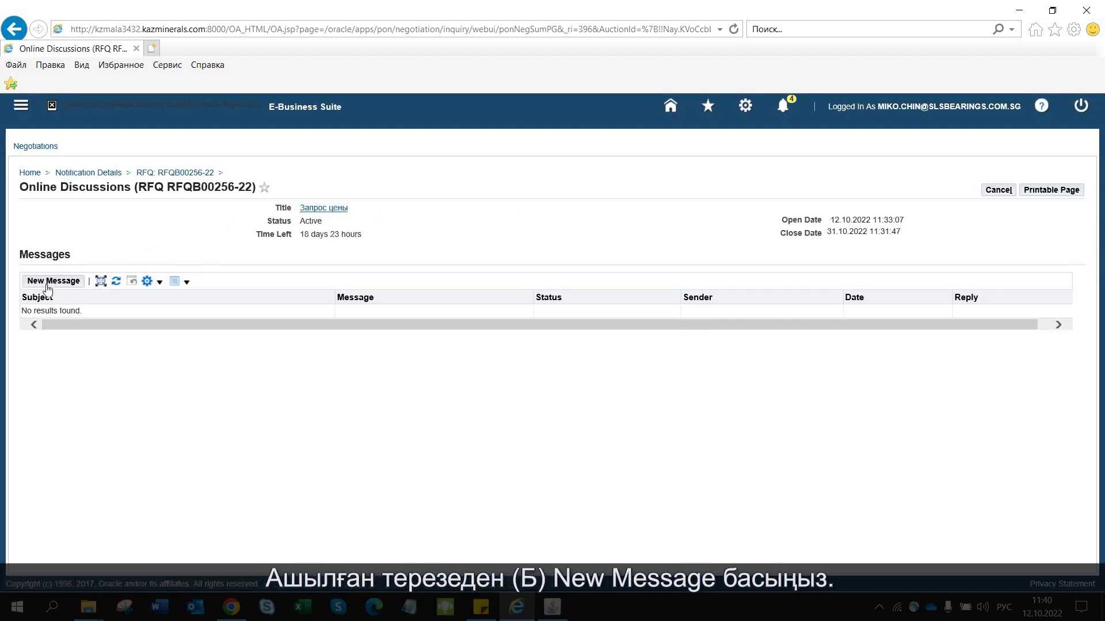
click(48, 282)
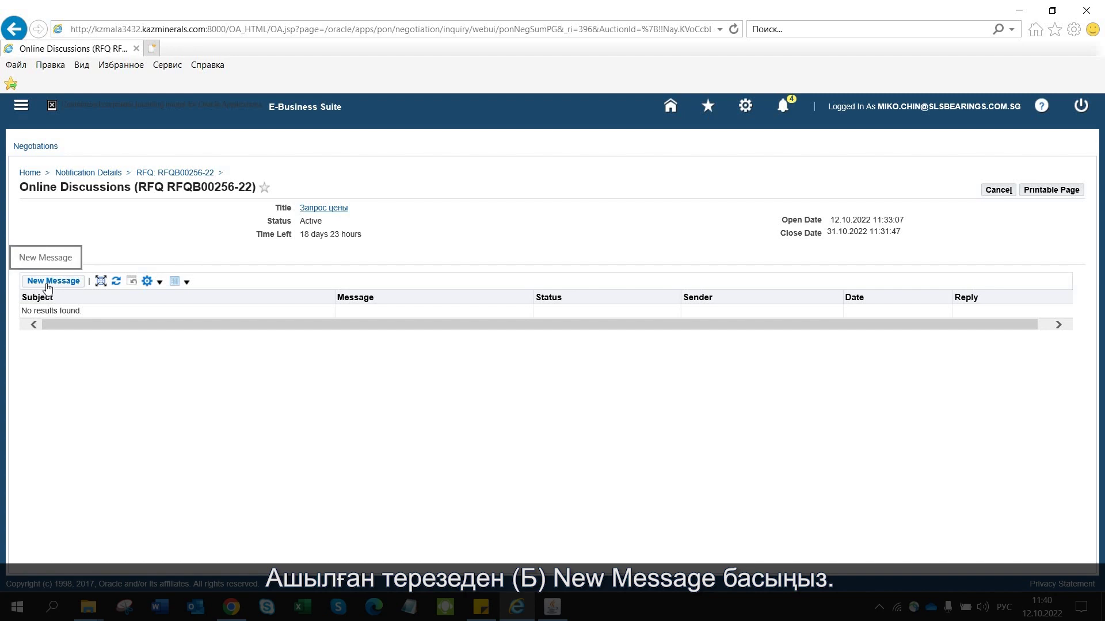
click(323, 249)
text(Доп.информация)
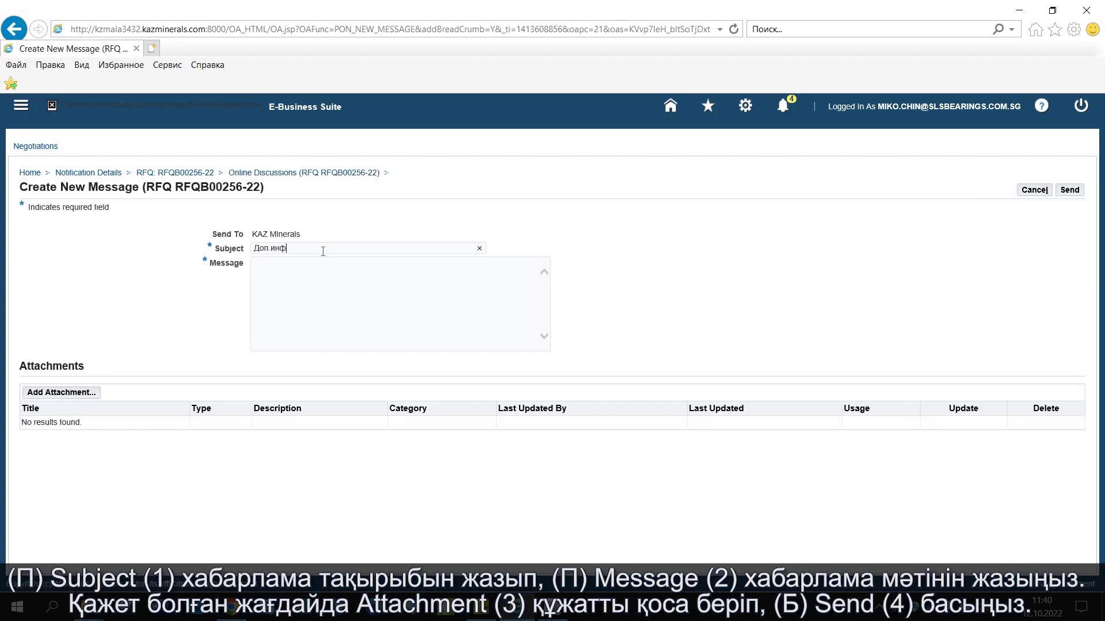
click(329, 269)
text(Прошу направить дополнительные требования)
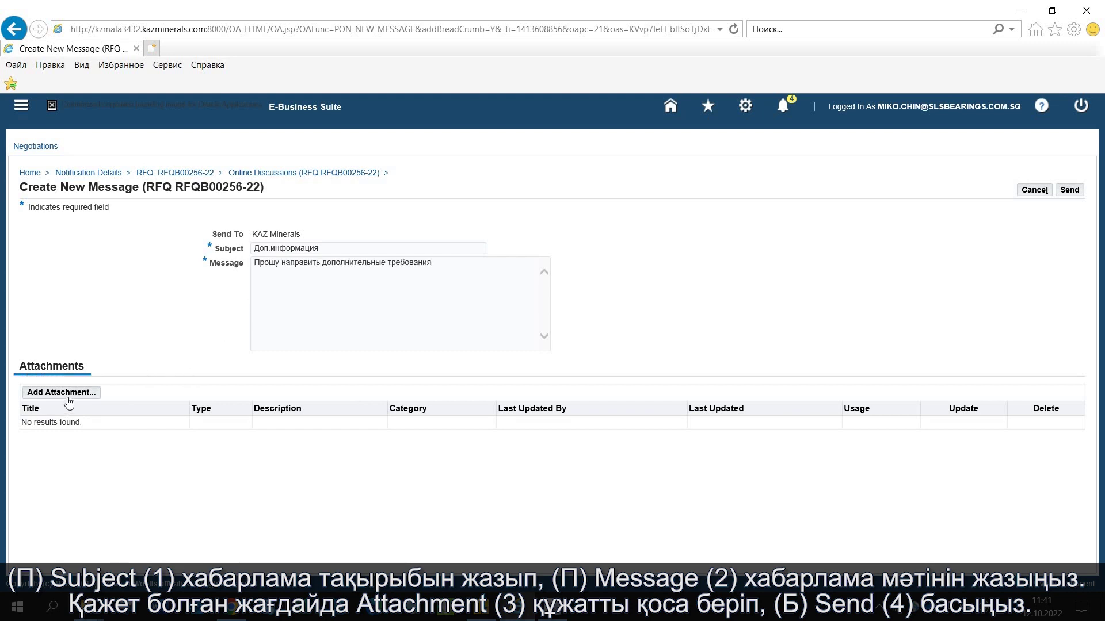
click(1071, 189)
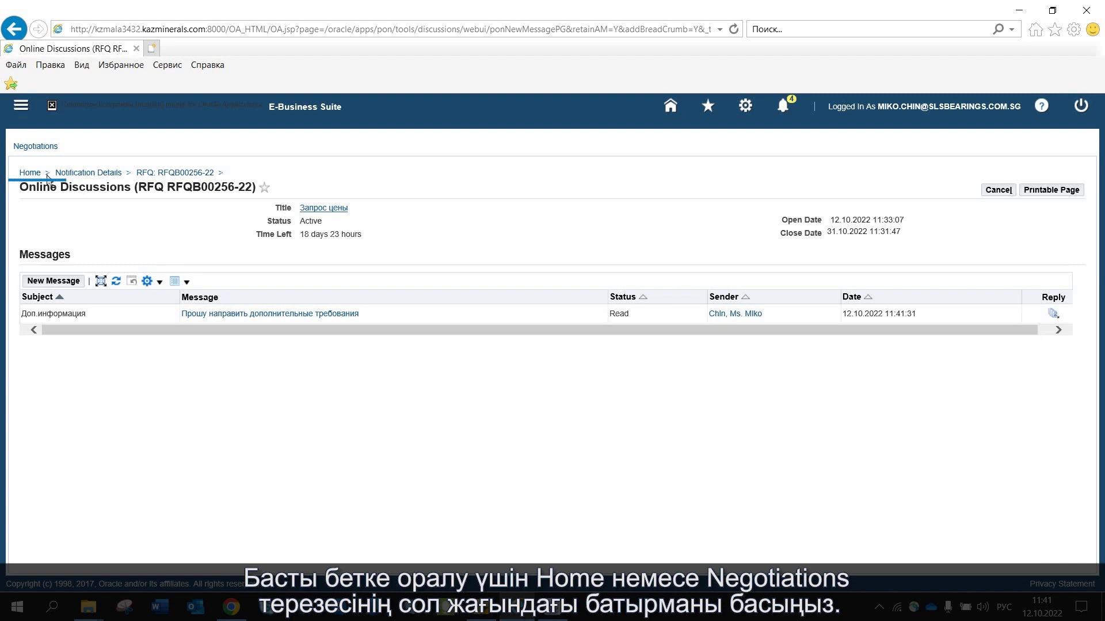
Step: Return to the home worklist, read the buyer's reply notification for RFQB00256-22 and follow its link to the RFQ
click(31, 149)
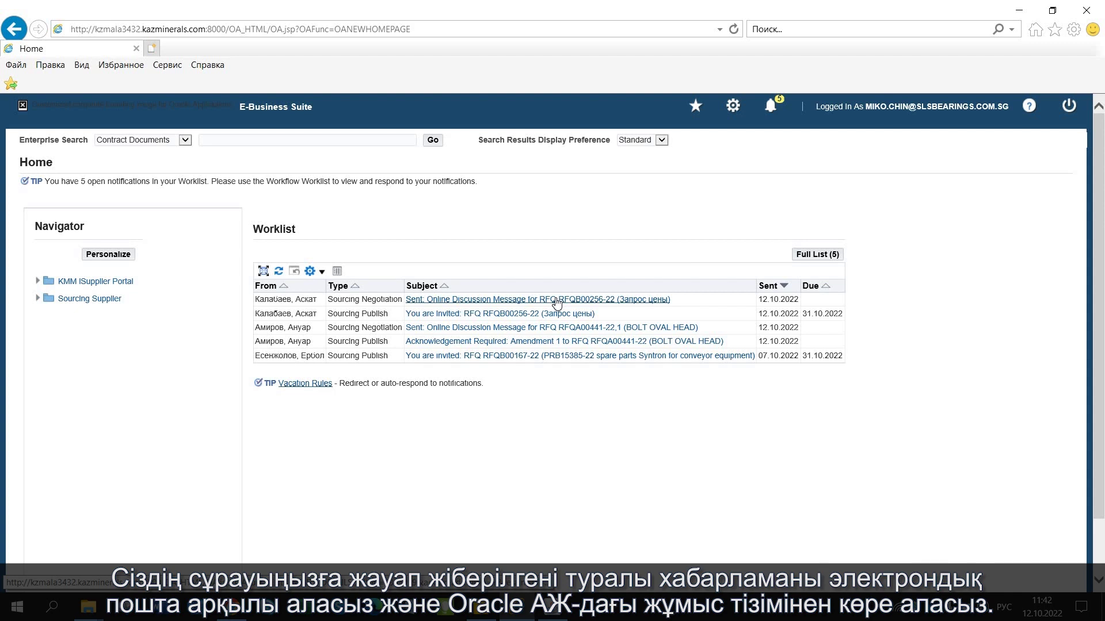
click(556, 300)
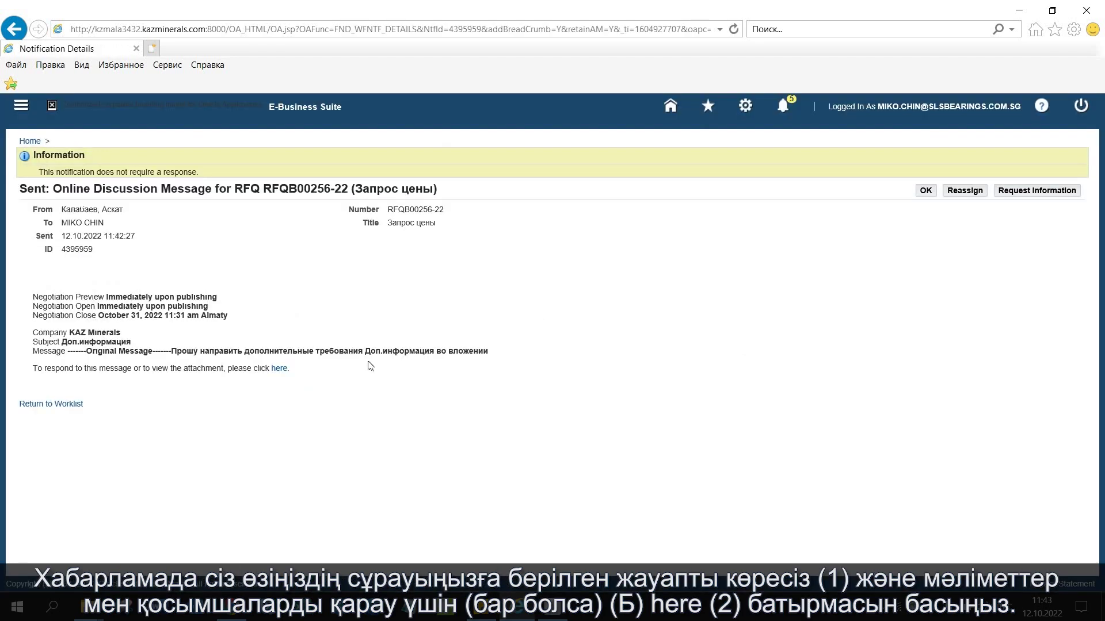
drag(365, 352, 487, 354)
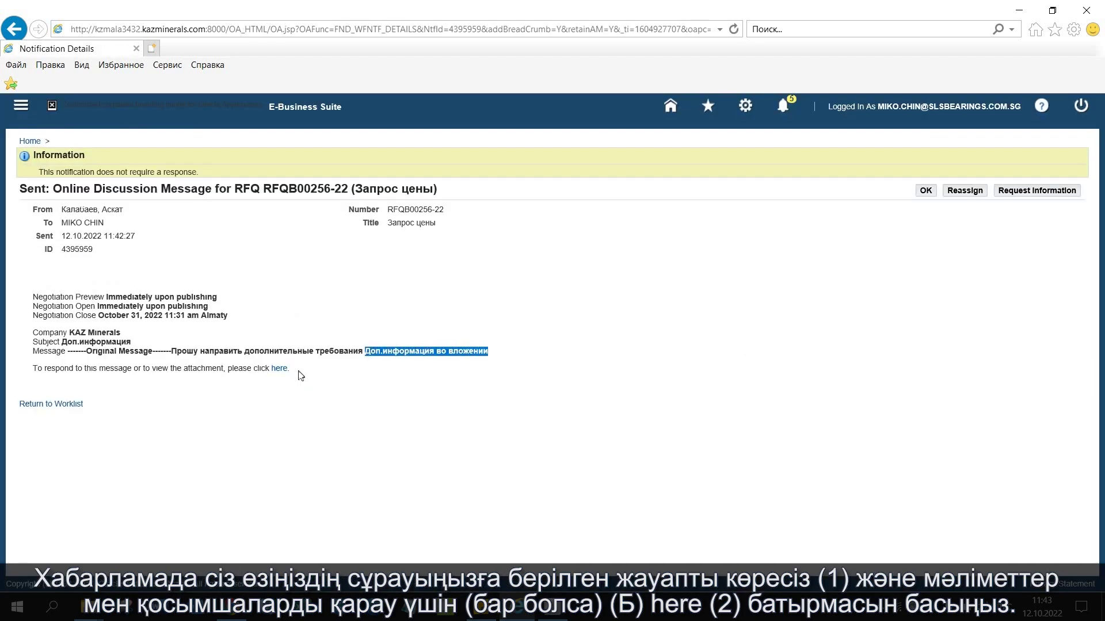
click(279, 371)
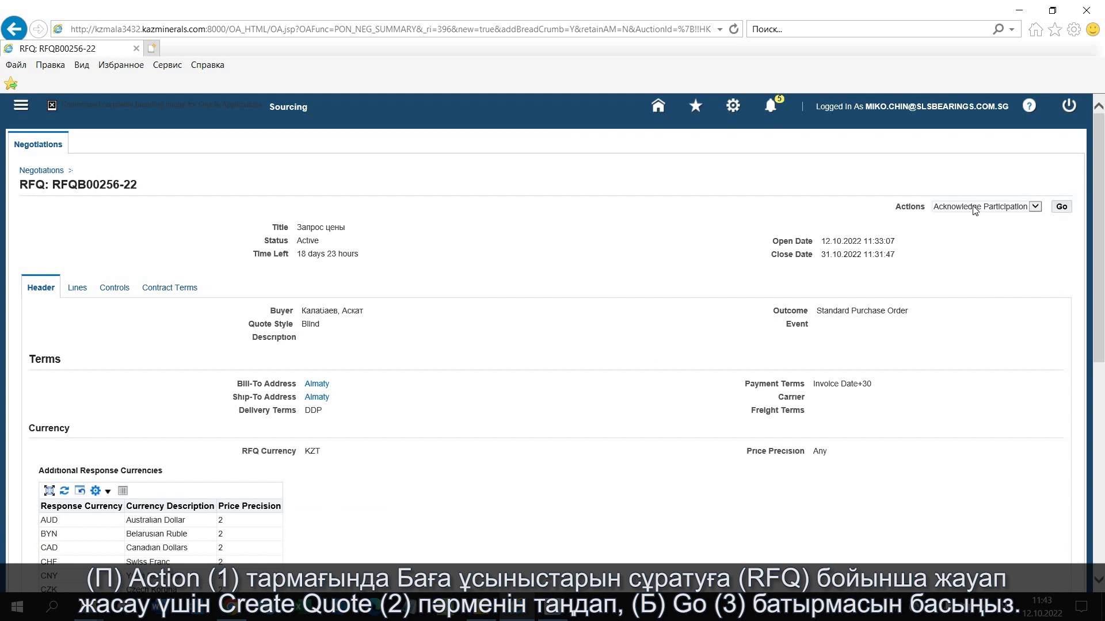
Step: Create a quote in response to RFQB00256-22
click(974, 210)
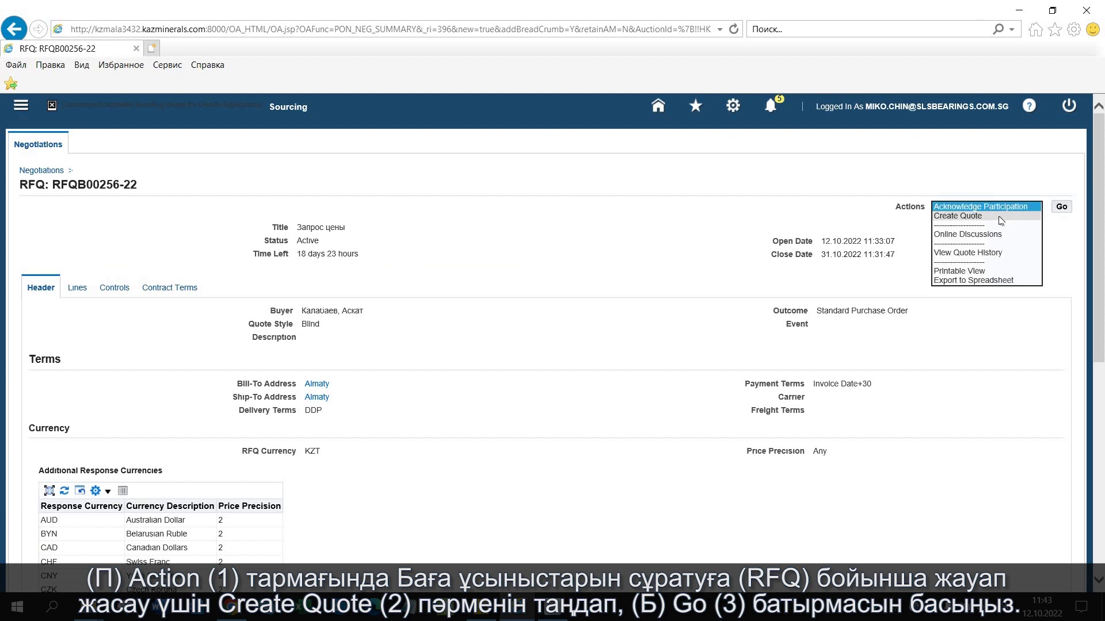
click(999, 216)
click(1062, 206)
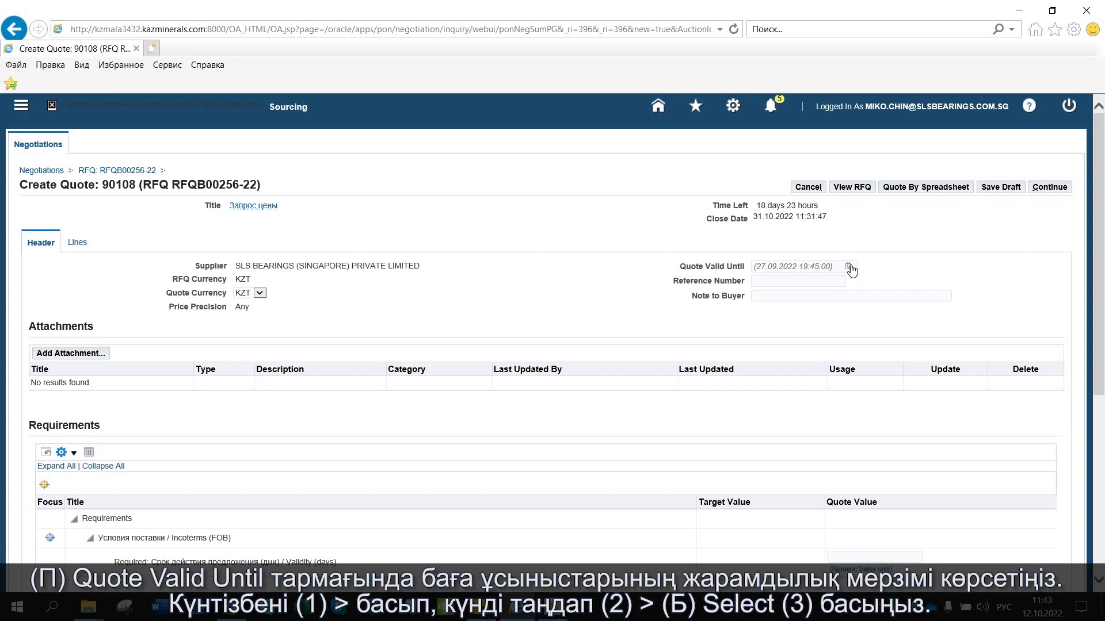
Step: Set the quote's validity end date to 31.12.2022 and its currency to USD
click(848, 267)
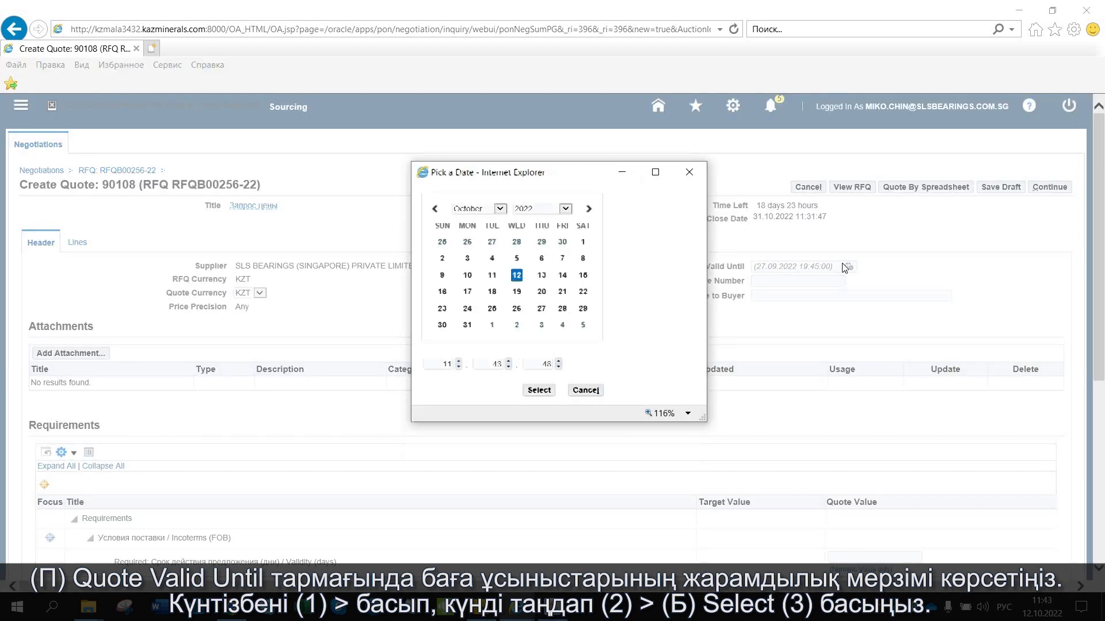
click(501, 209)
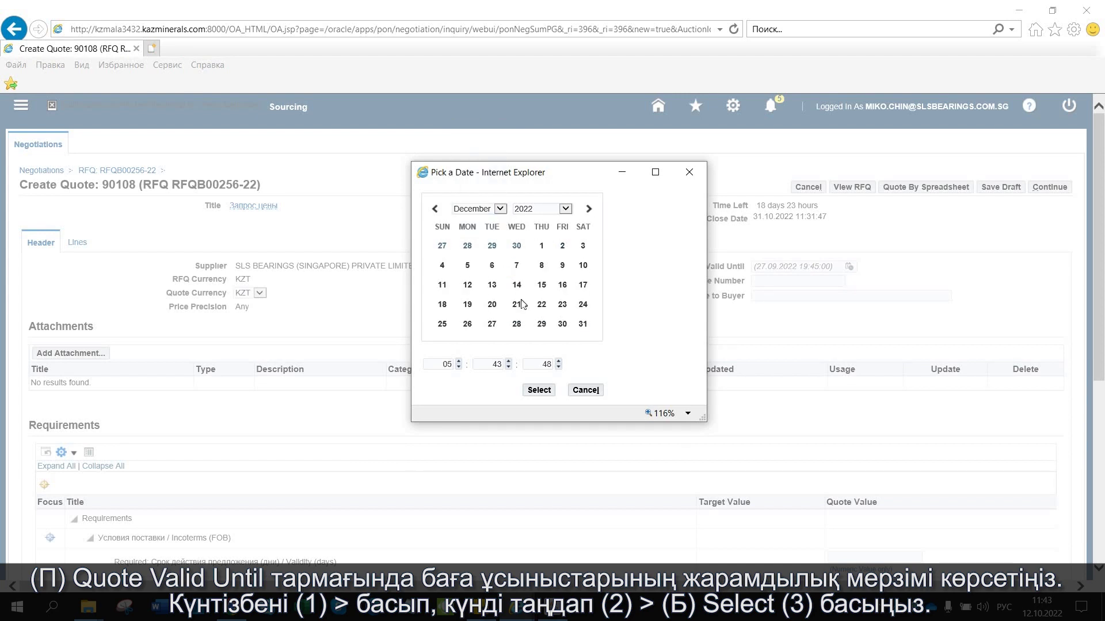
click(582, 324)
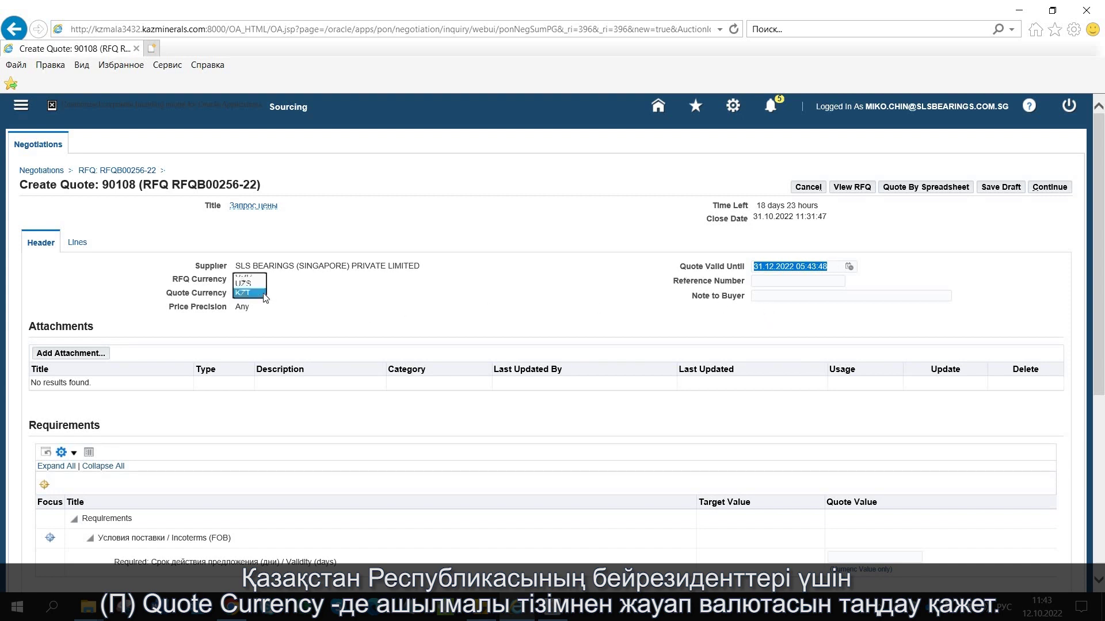
click(260, 294)
click(254, 275)
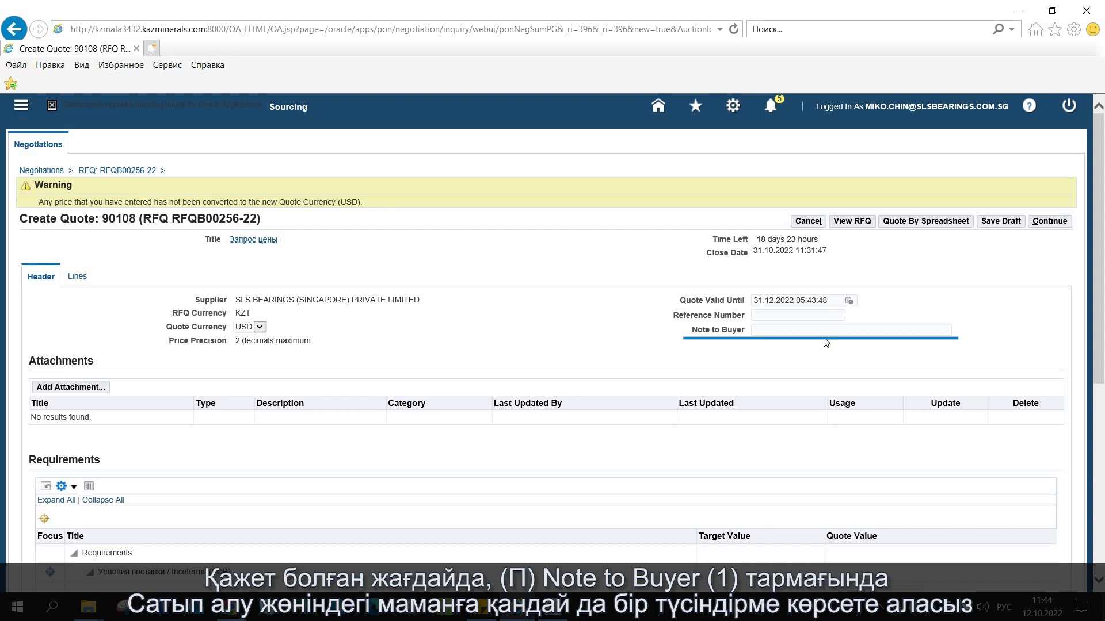
Step: Attach "ТС поверка стац газоанализаторов H2S и CS2_rus.docx" to the quote header, using "Опросной лист" as both title and description
click(74, 393)
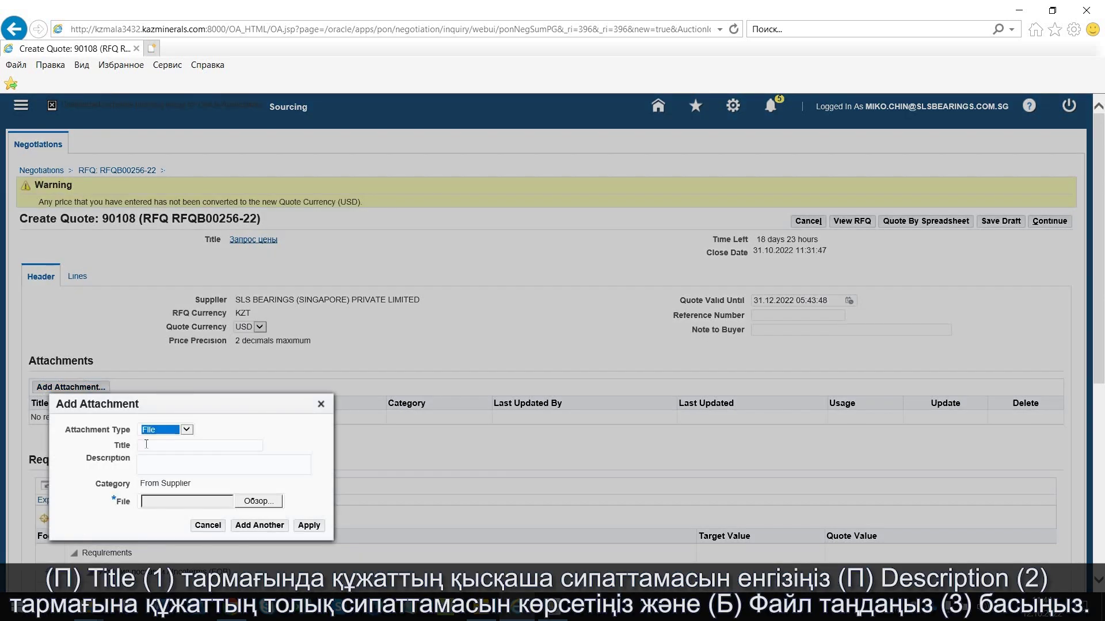
click(146, 444)
text(Опросной лист)
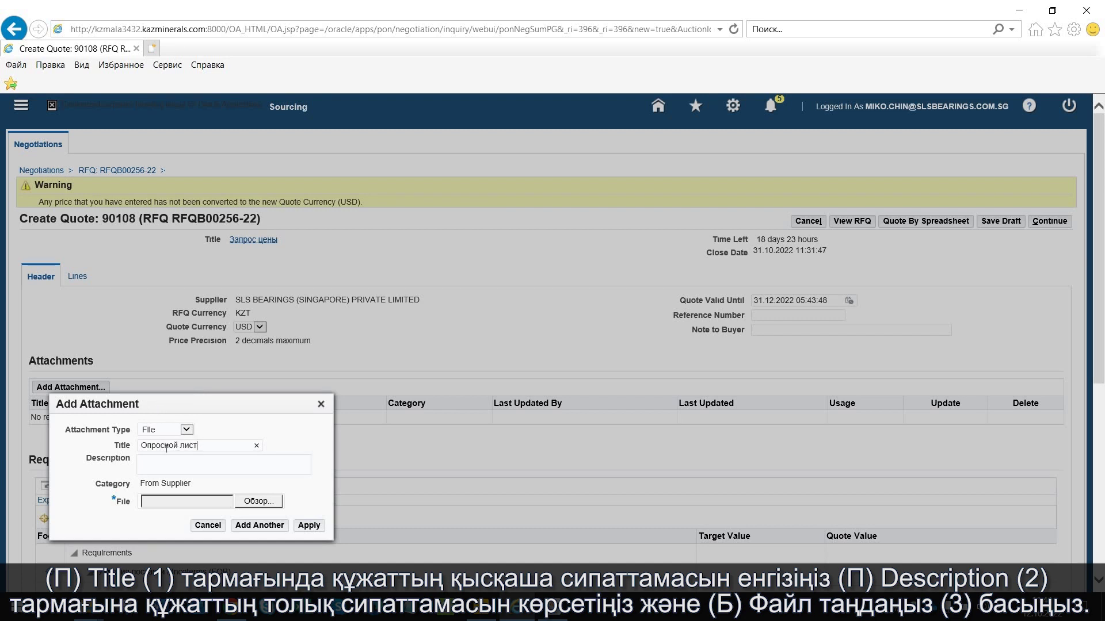
drag(138, 449, 162, 482)
key(ctrl+c)
click(181, 463)
key(ctrl+v)
click(258, 501)
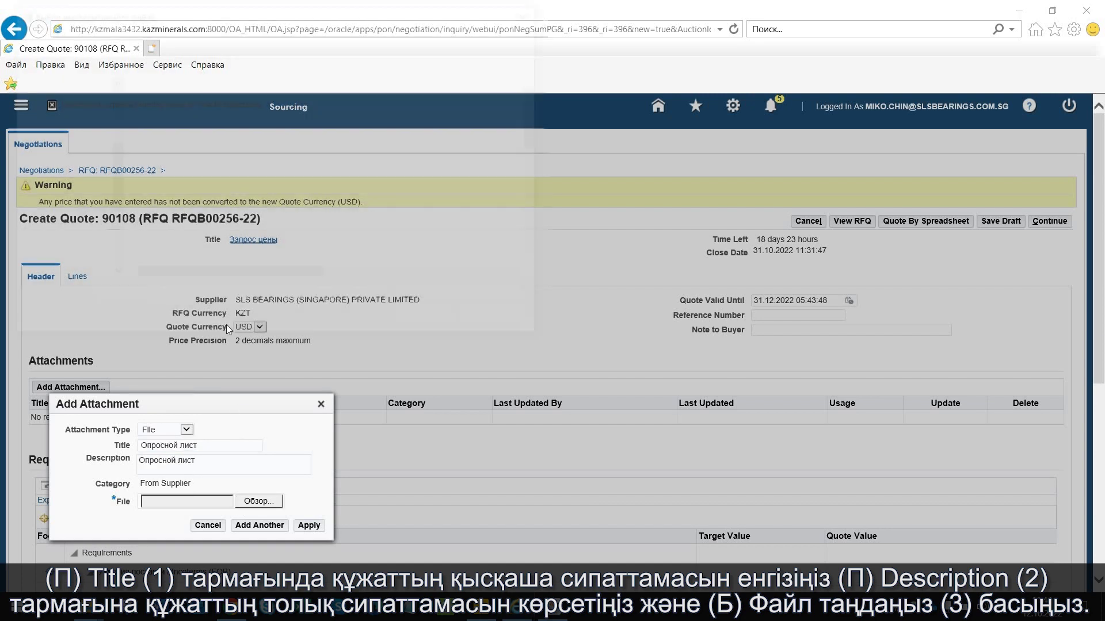
click(242, 120)
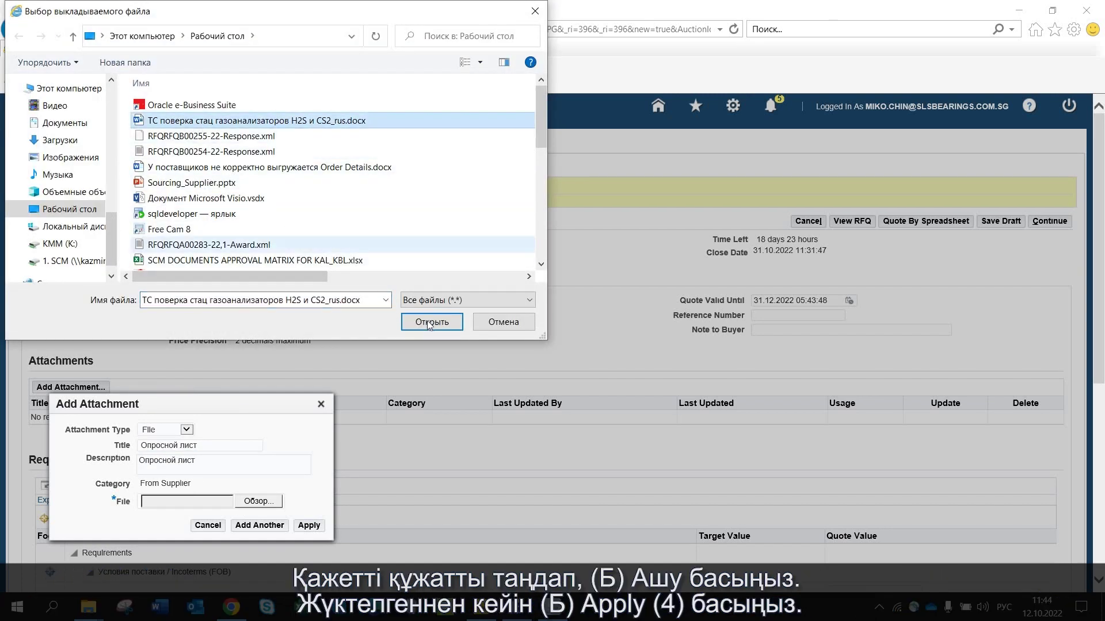
click(430, 322)
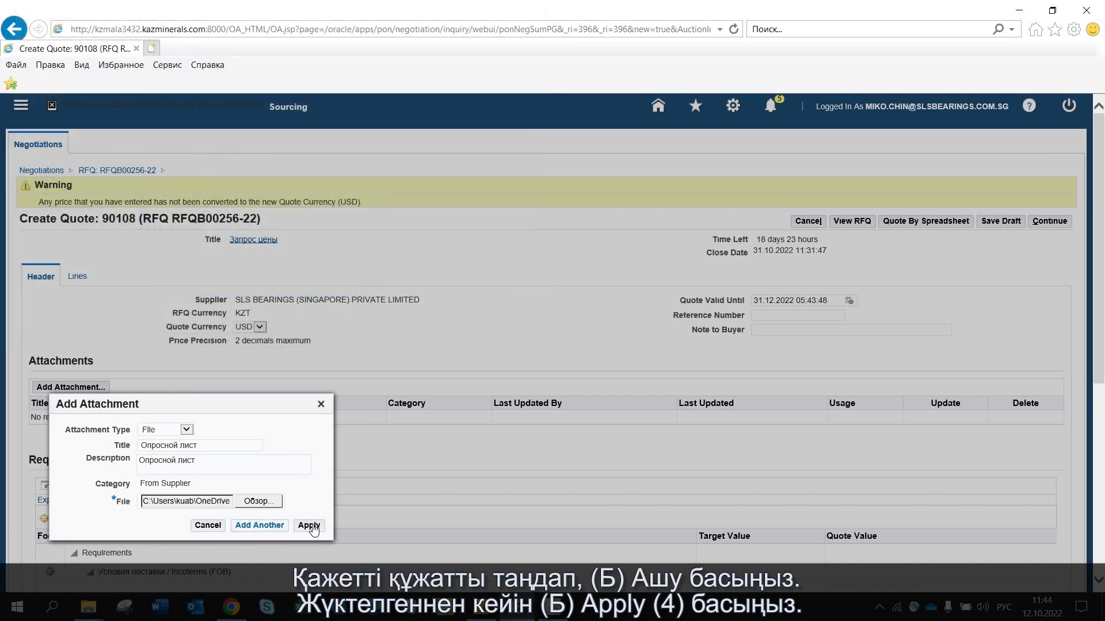
click(312, 527)
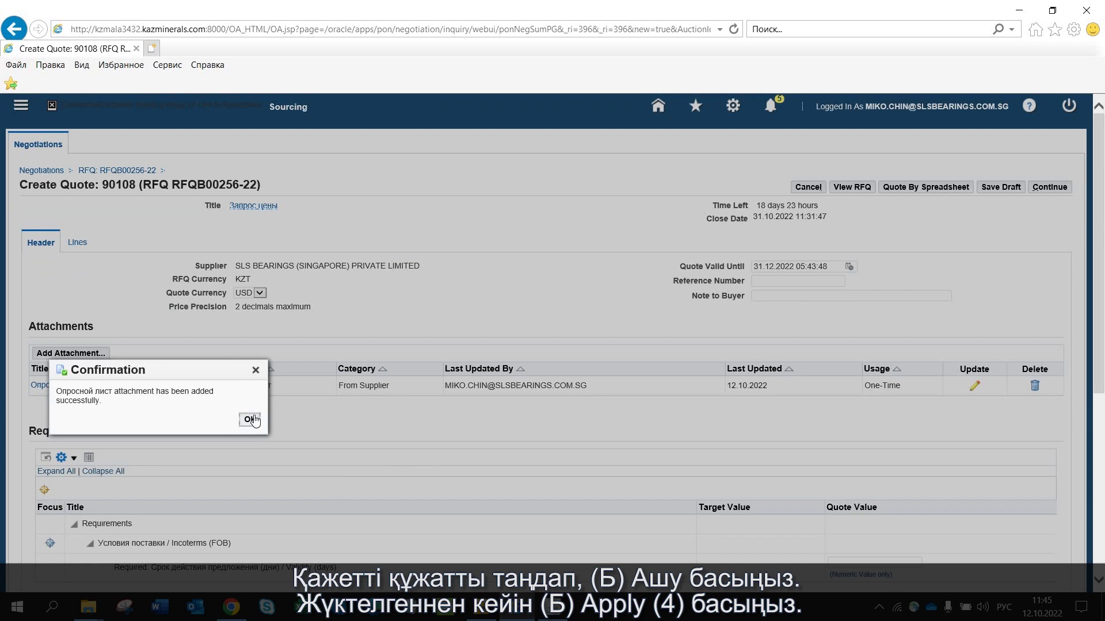
click(247, 419)
Step: Answer the required offer validity requirement (Validity, days) with 90
scroll(420, 460, down, 3)
scroll(420, 460, down, 3)
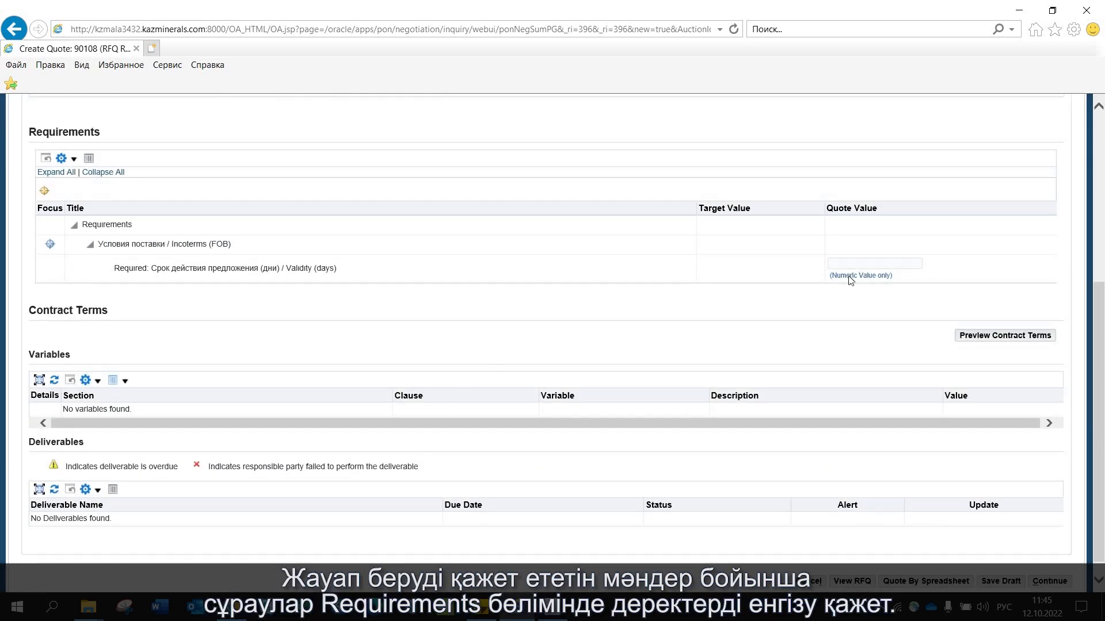
click(854, 259)
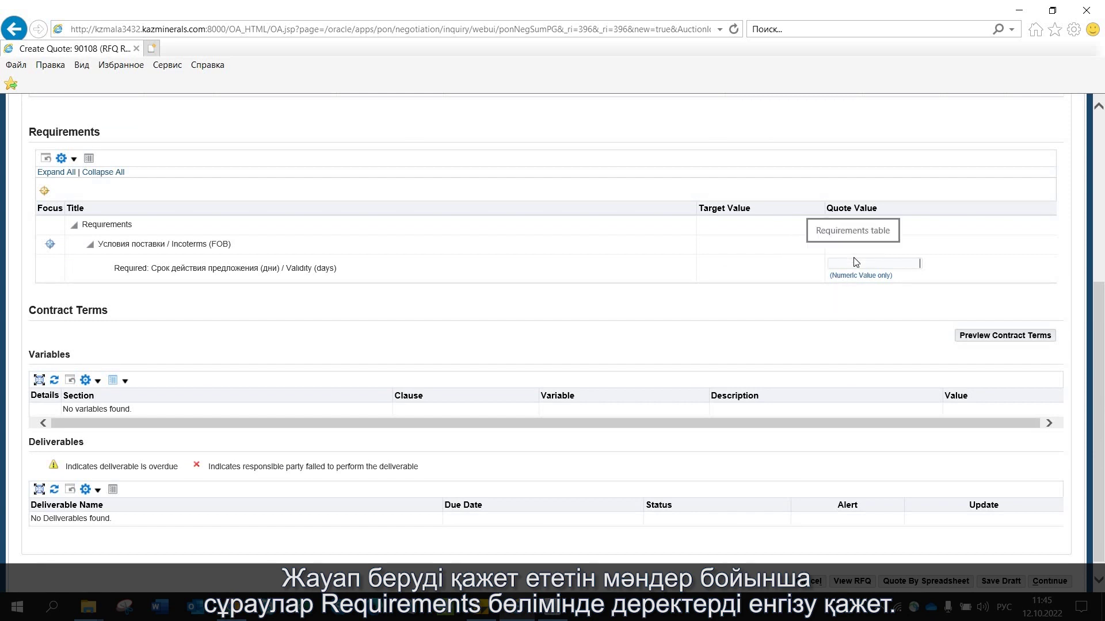
text(90)
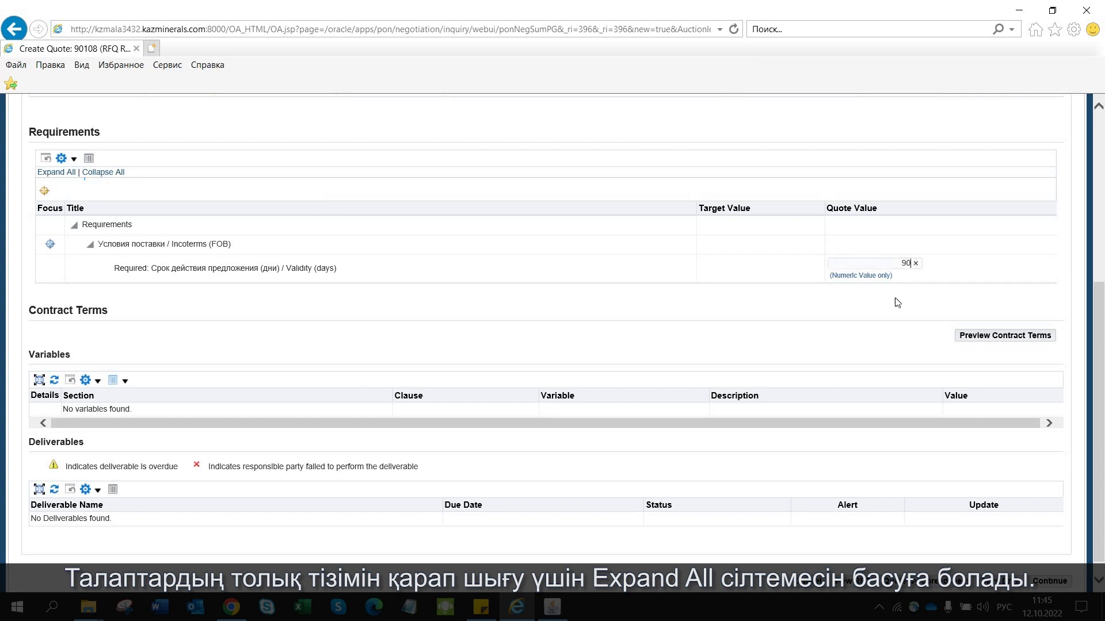
scroll(899, 302, down, 1)
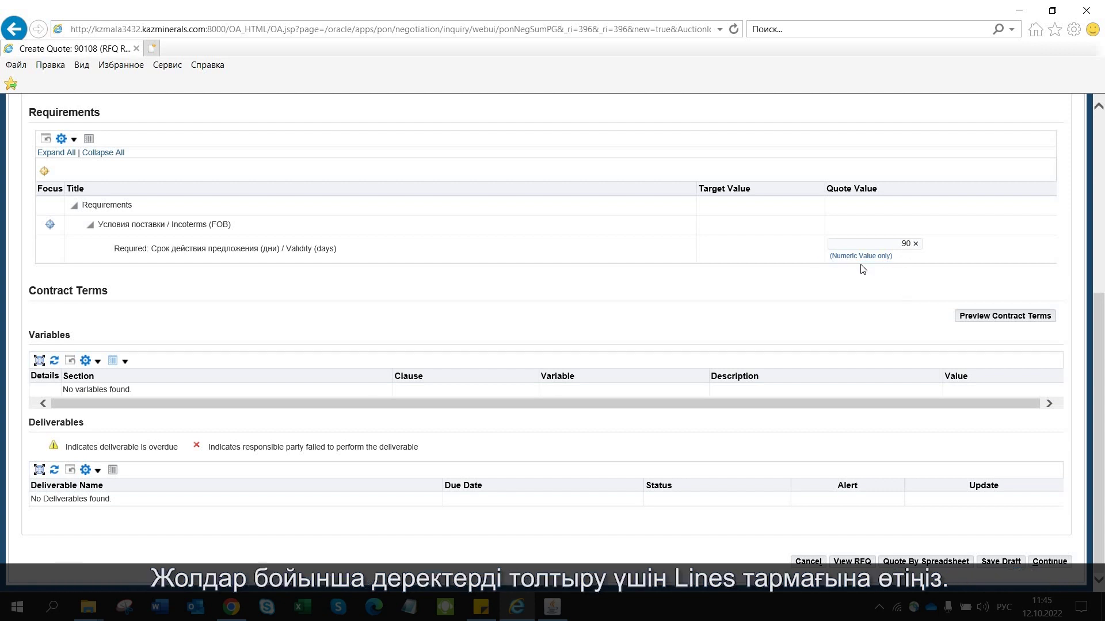
Step: Enter a quote price of 990000 and the promised date 26.12.2022 for line 1, and apply the line data
scroll(858, 287, up, 10)
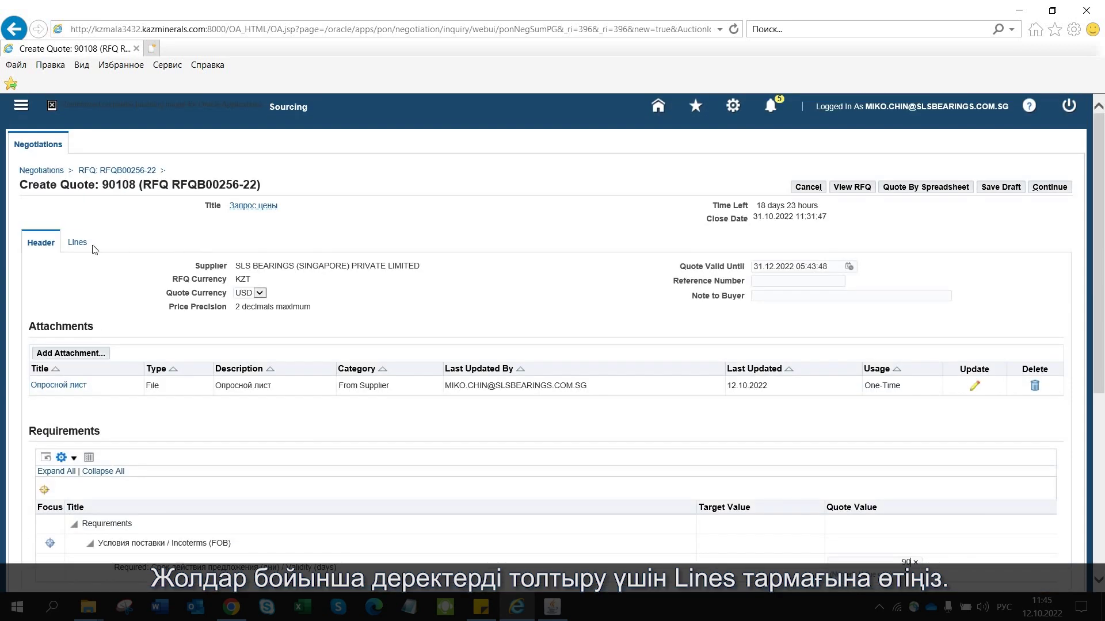
click(78, 244)
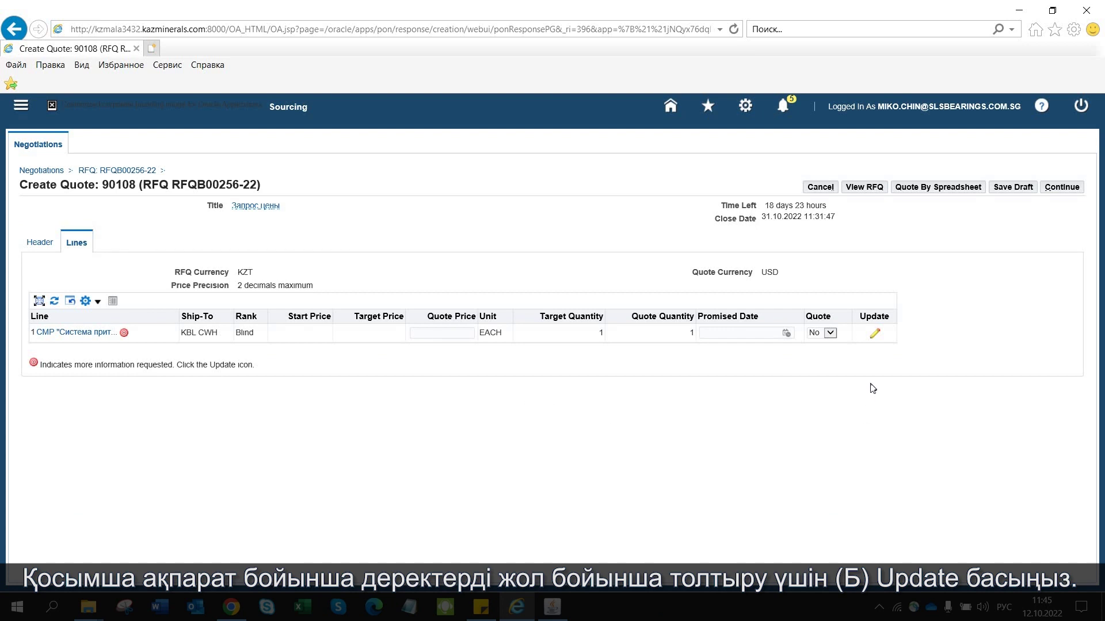
click(879, 338)
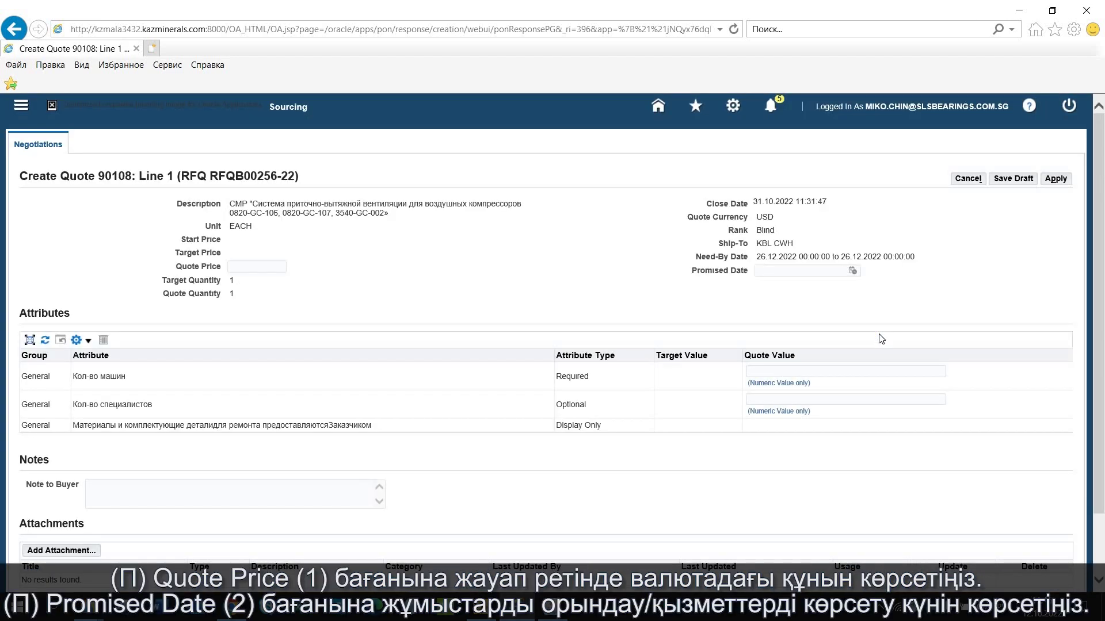
click(257, 266)
text(990000)
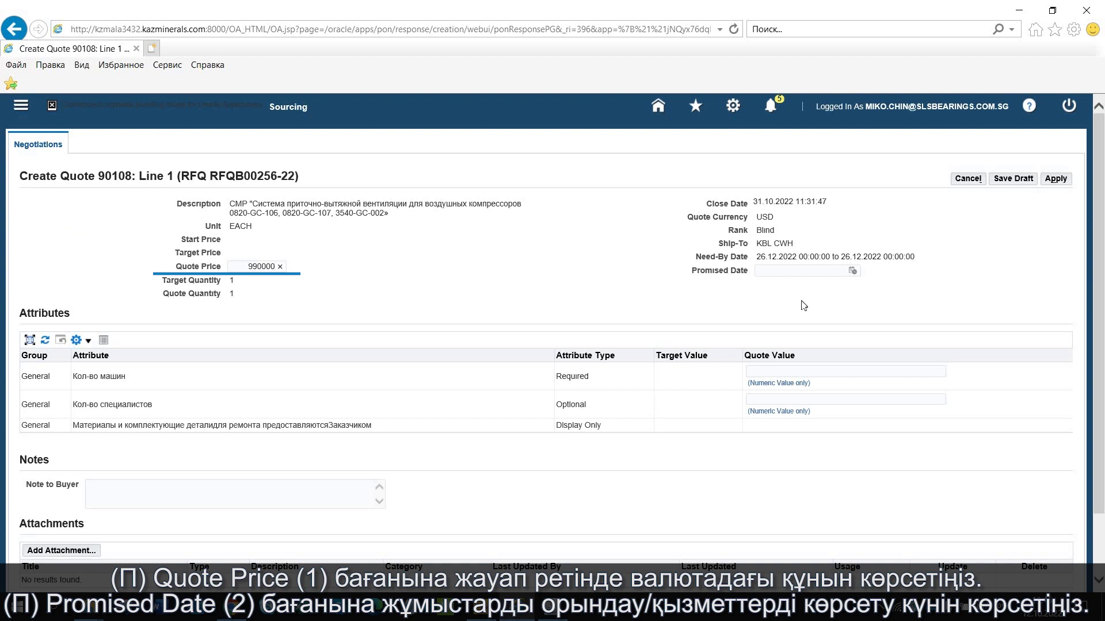
click(852, 271)
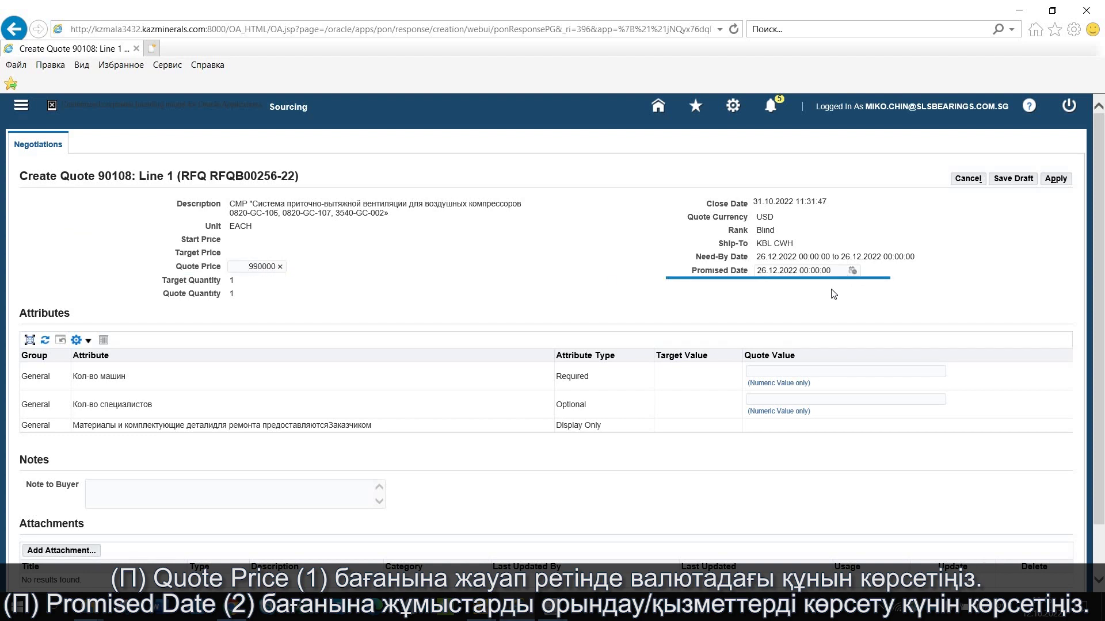
click(1056, 180)
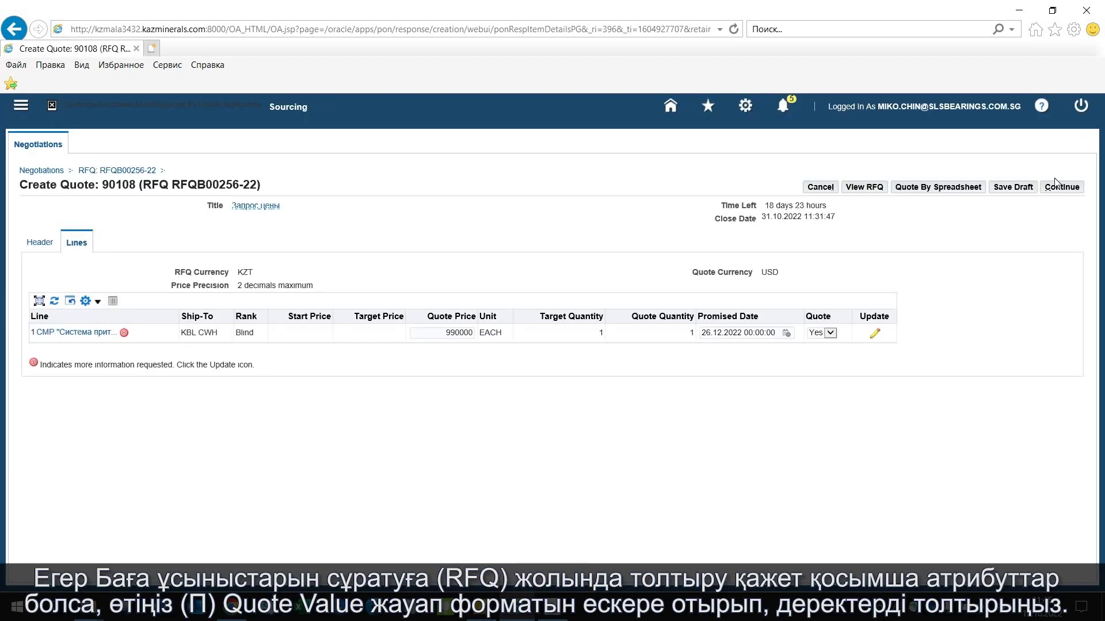
Step: Fill in line 1's attributes with 10 for "Кол-во машин" and 5 for "Кол-во специалистов", and apply them
click(874, 337)
click(789, 370)
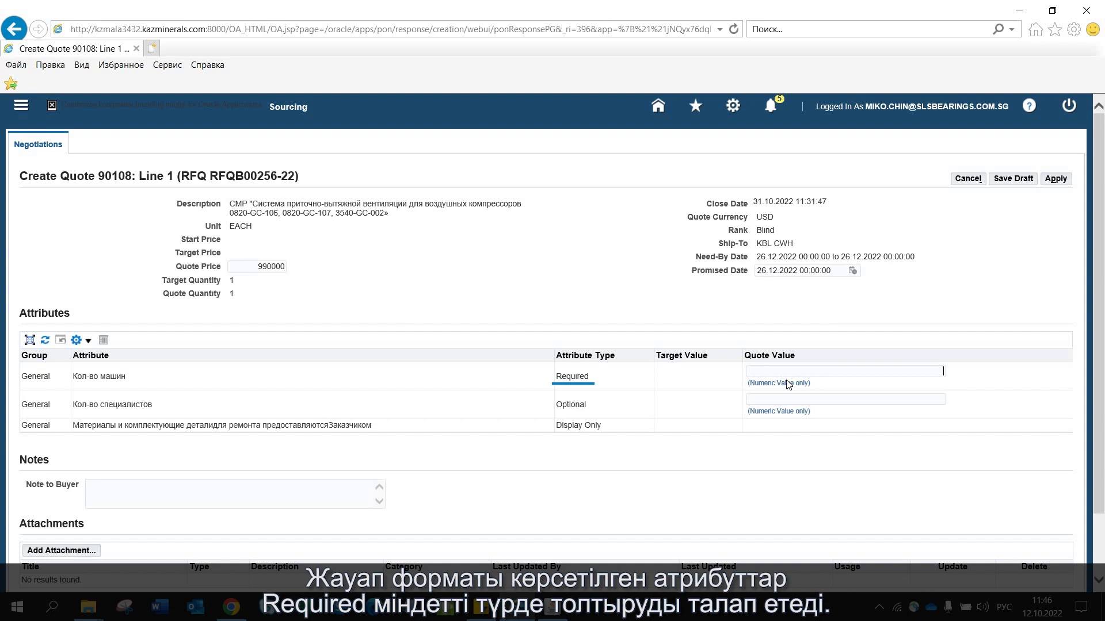
text(10)
click(914, 399)
text(5)
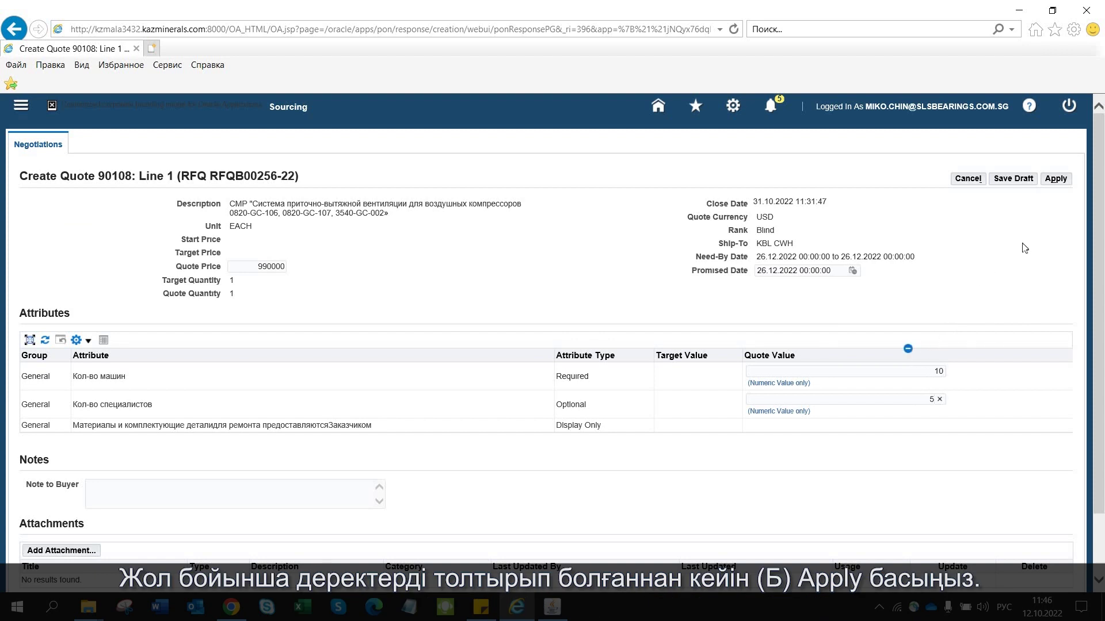
click(1057, 180)
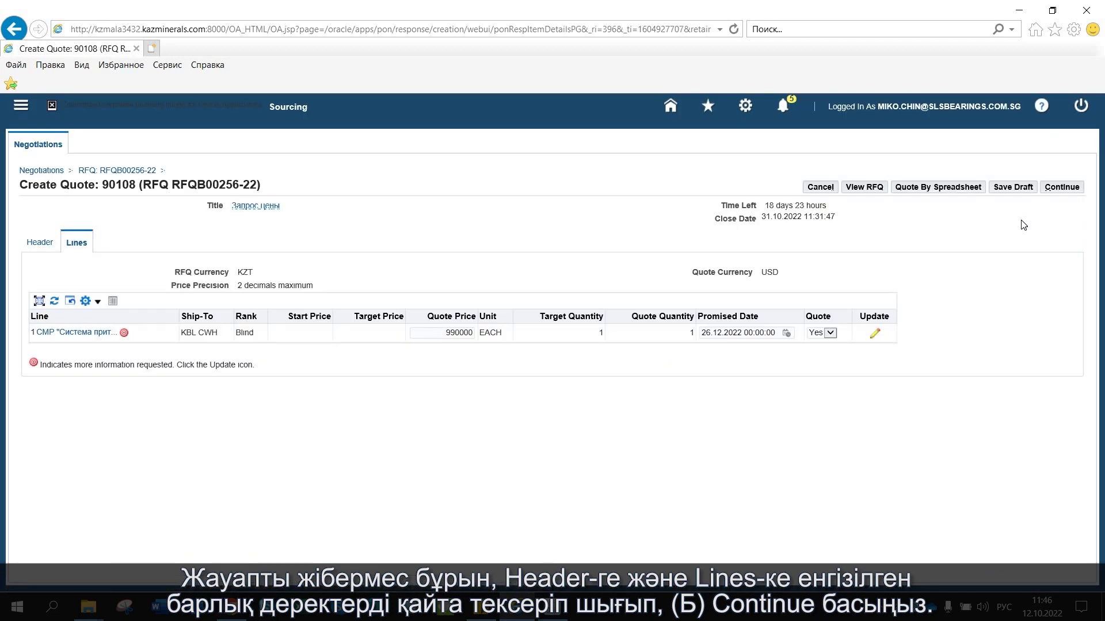
Step: Recheck the quote's header and lines, accept USD as the response currency, and submit the quote for RFQB00256-22
click(47, 248)
click(73, 244)
click(1062, 187)
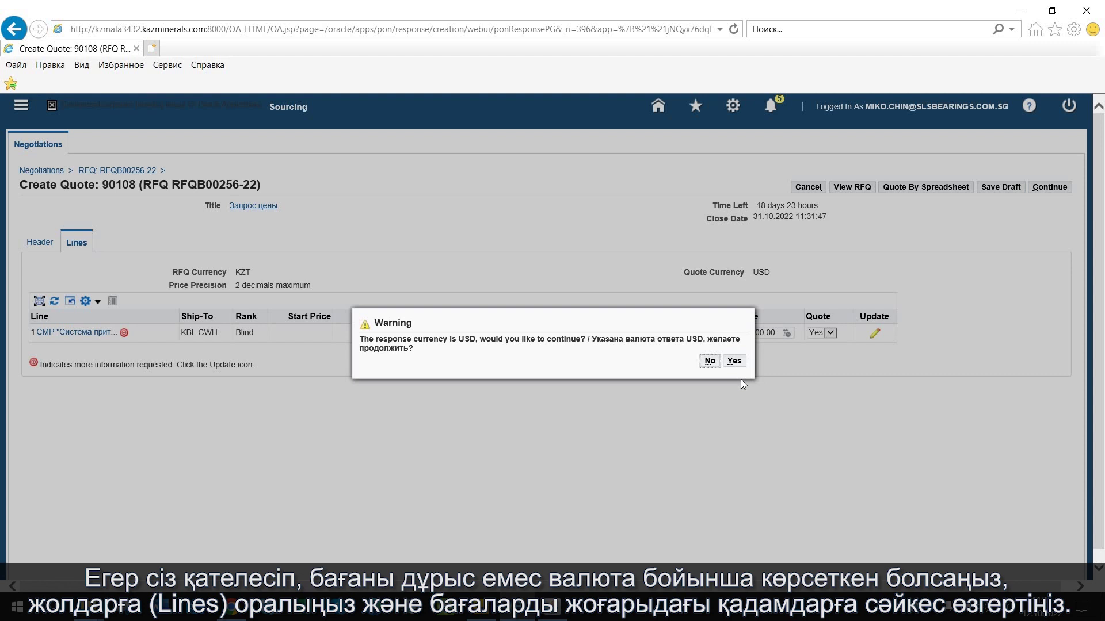
click(735, 362)
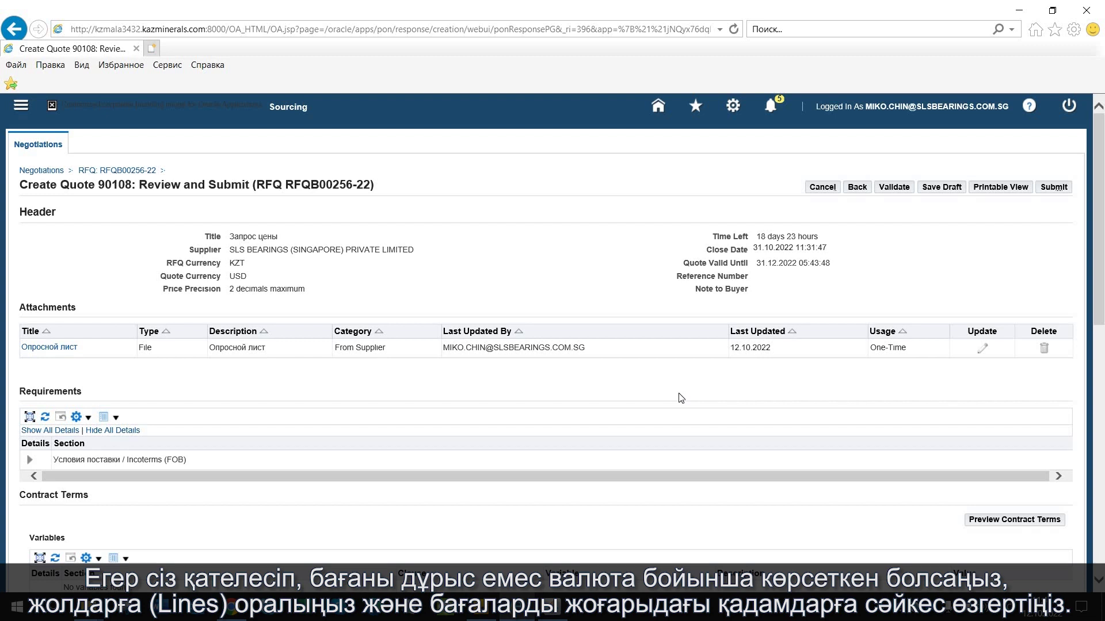
click(1051, 188)
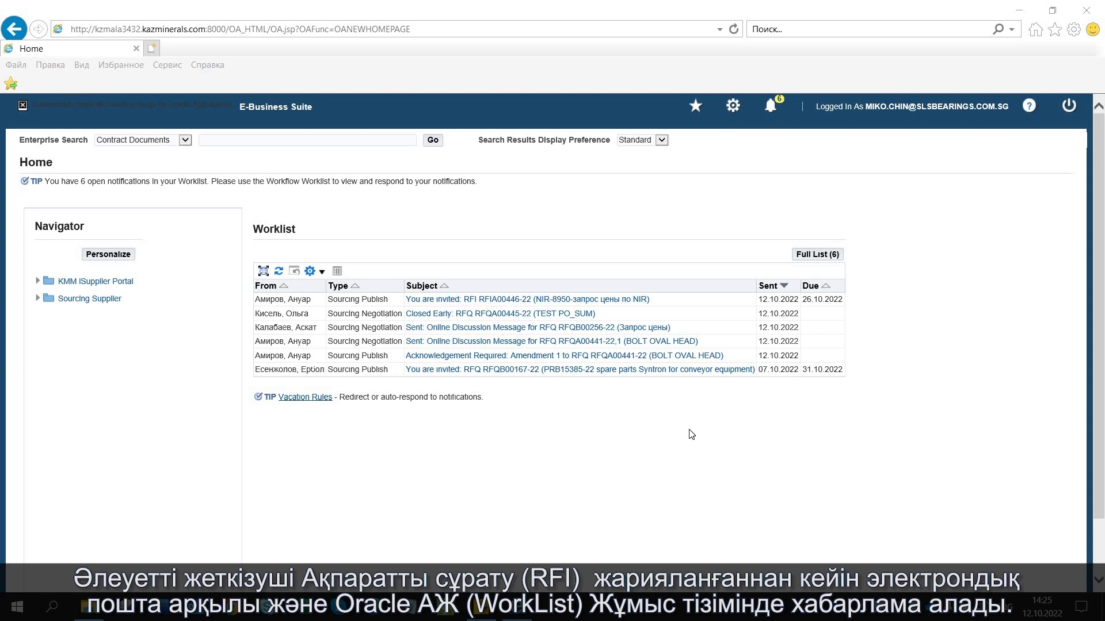
Step: View the worklist invitation to RFI RFIA00446-22, and expand Sourcing Supplier > Sourcing in the home page Navigator
click(537, 300)
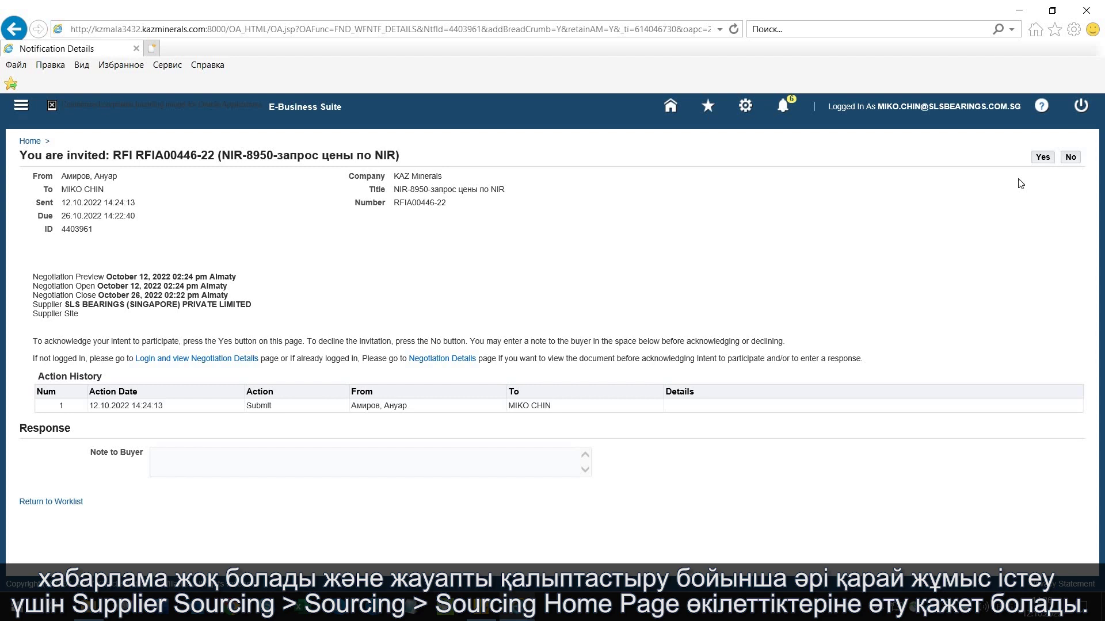
click(670, 105)
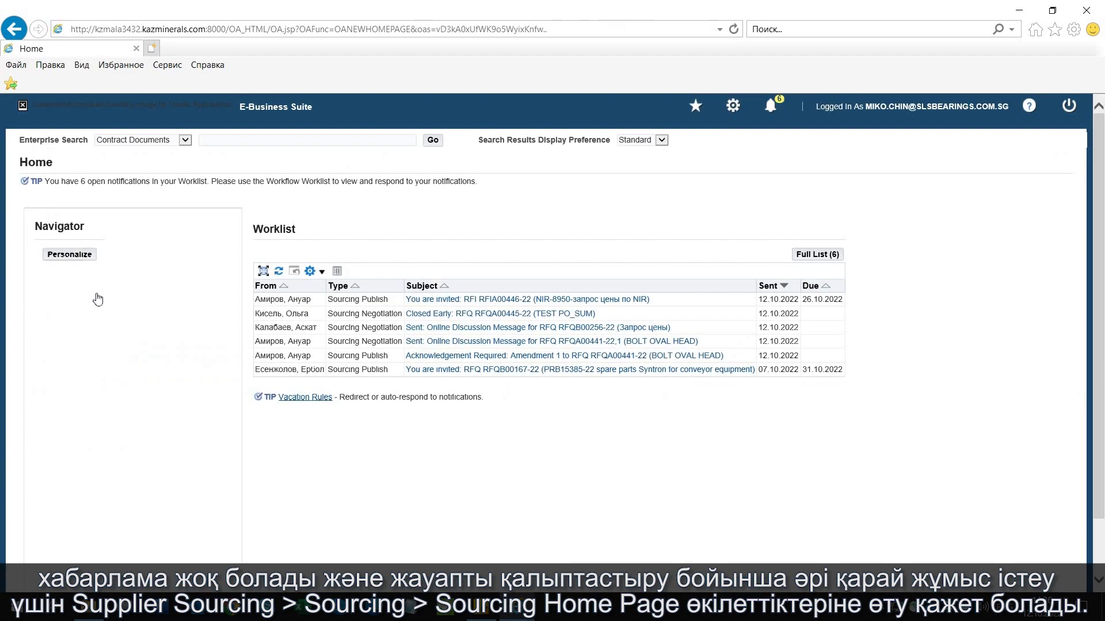
click(40, 299)
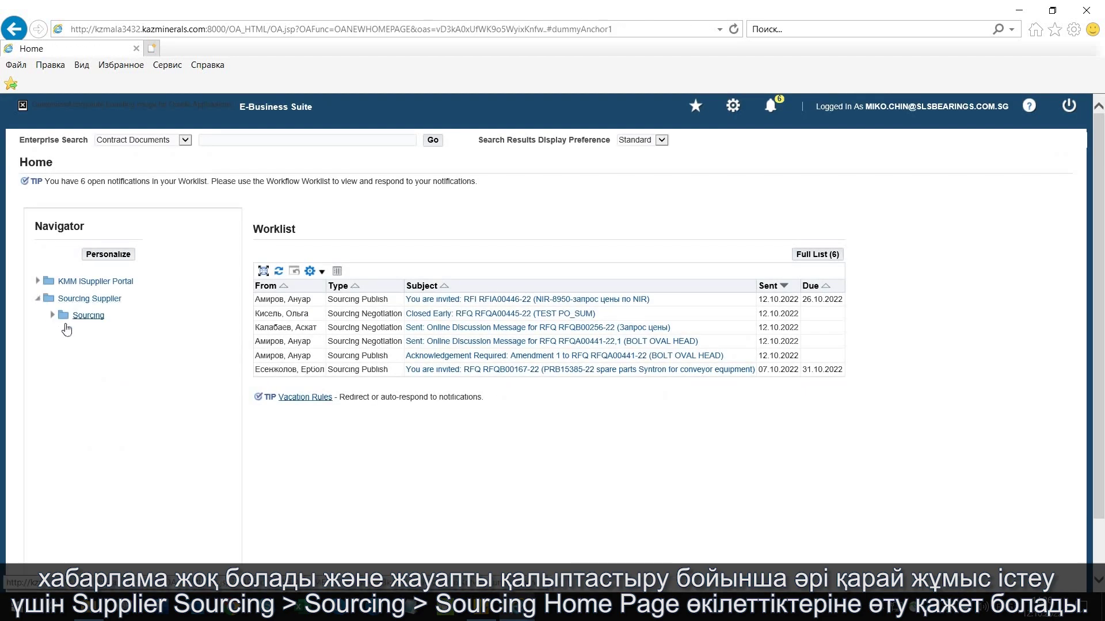
click(52, 316)
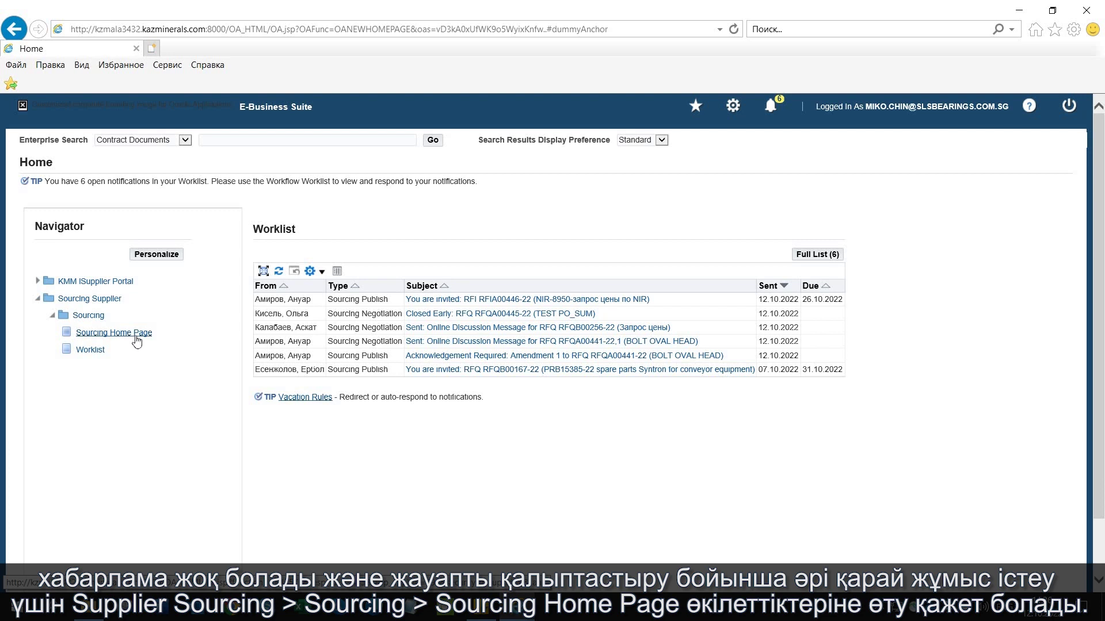
Step: Decline the invitation to RFI RFIA00446-22 with the note to buyer "не заинтересован в данном запросе"
click(580, 300)
click(341, 454)
key(alt+shift)
text(не)
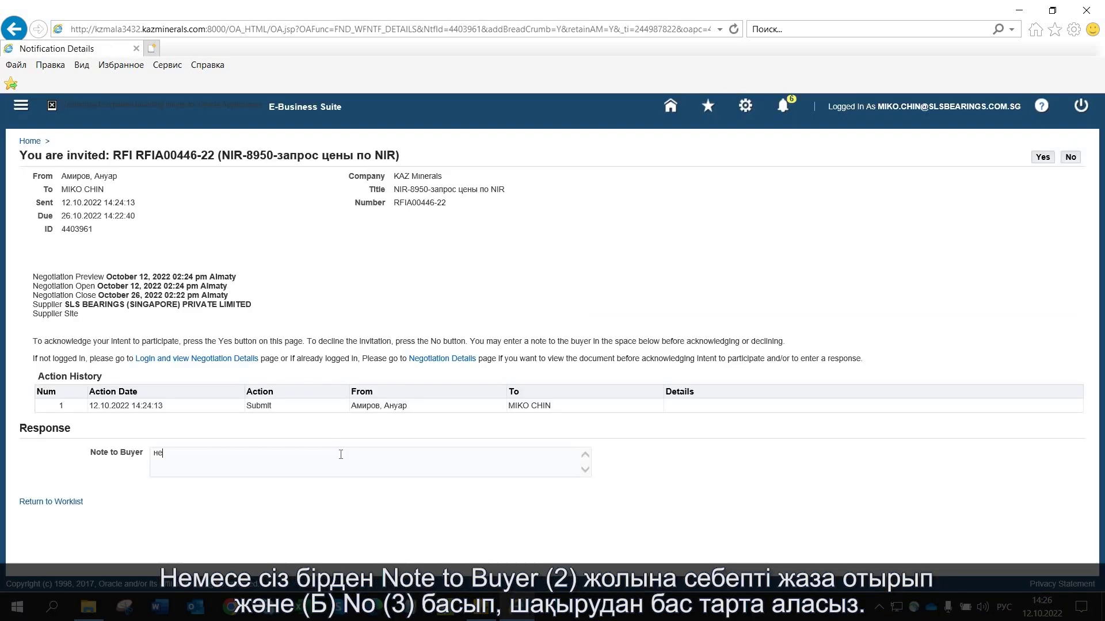
text( заинтересован в данном запросе)
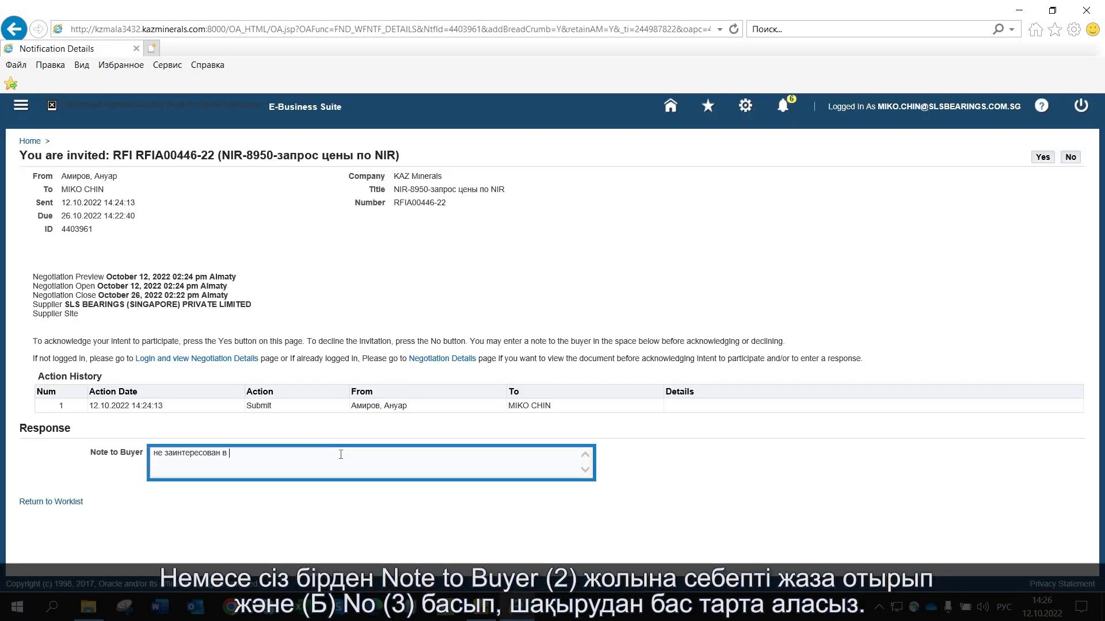
click(444, 520)
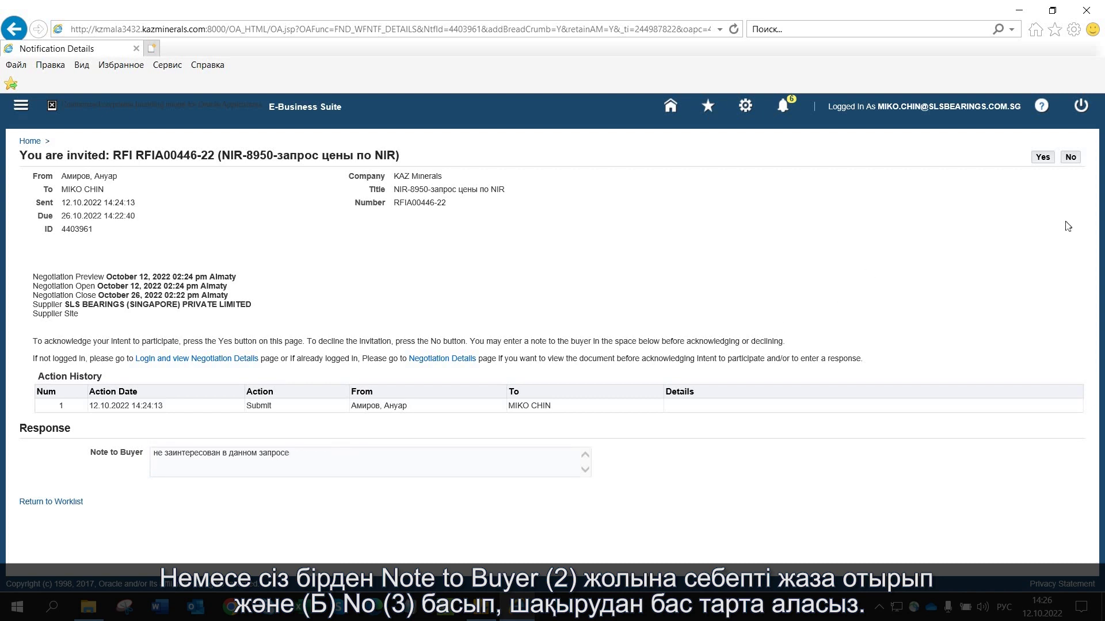
click(1071, 158)
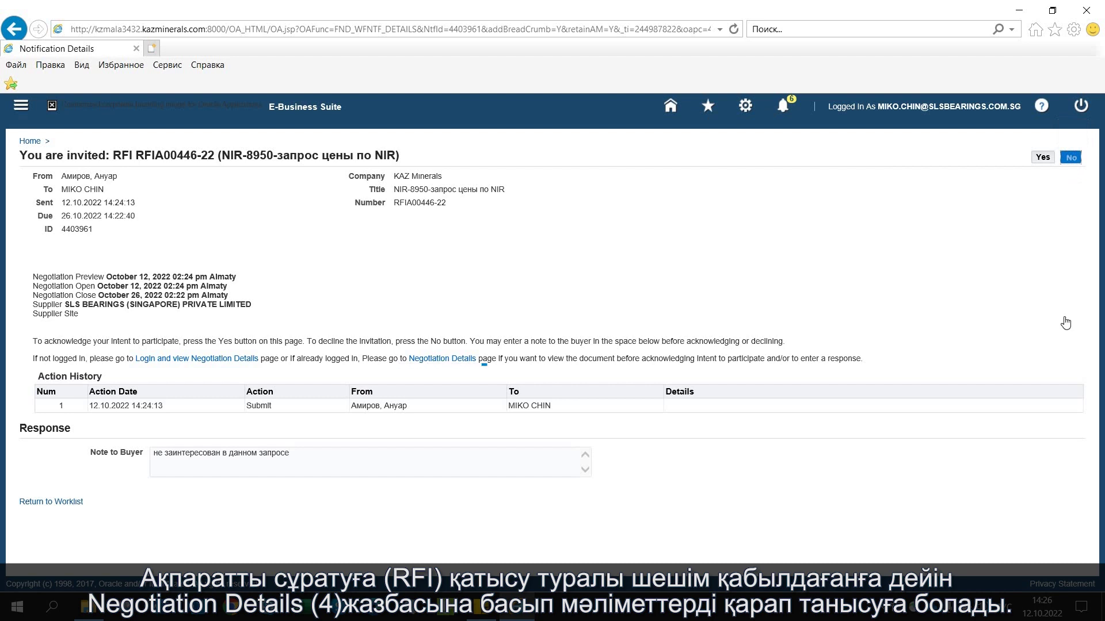
Step: Open the RFI's negotiation details, show all requirement details, and examine the properties of the Supplier's Incoterms requirement
click(453, 358)
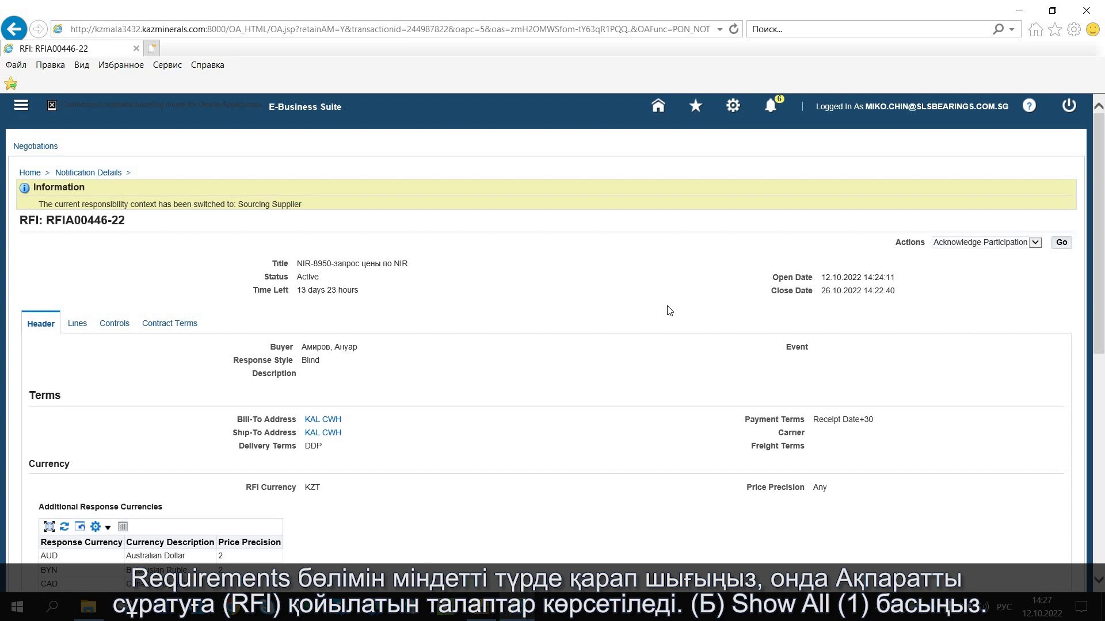
scroll(545, 365, down, 5)
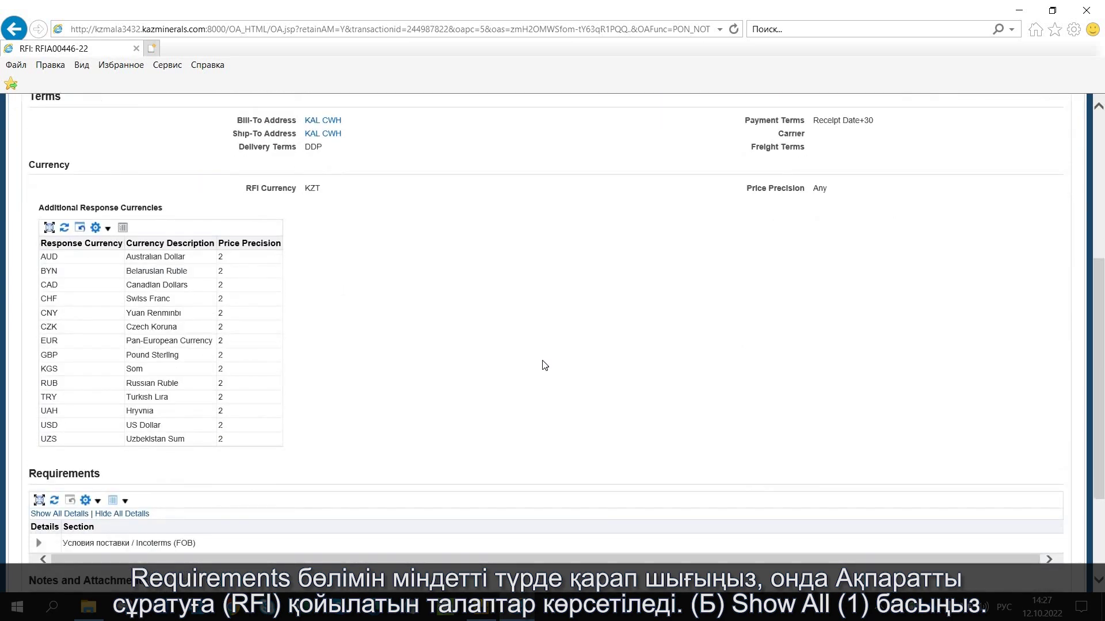
scroll(544, 365, down, 3)
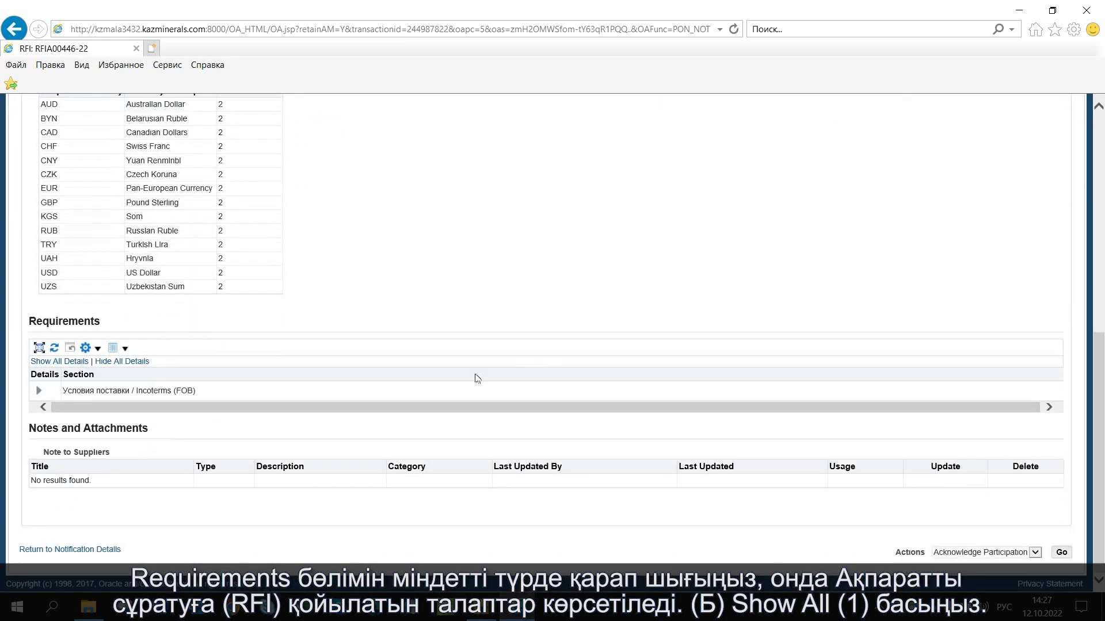
click(42, 362)
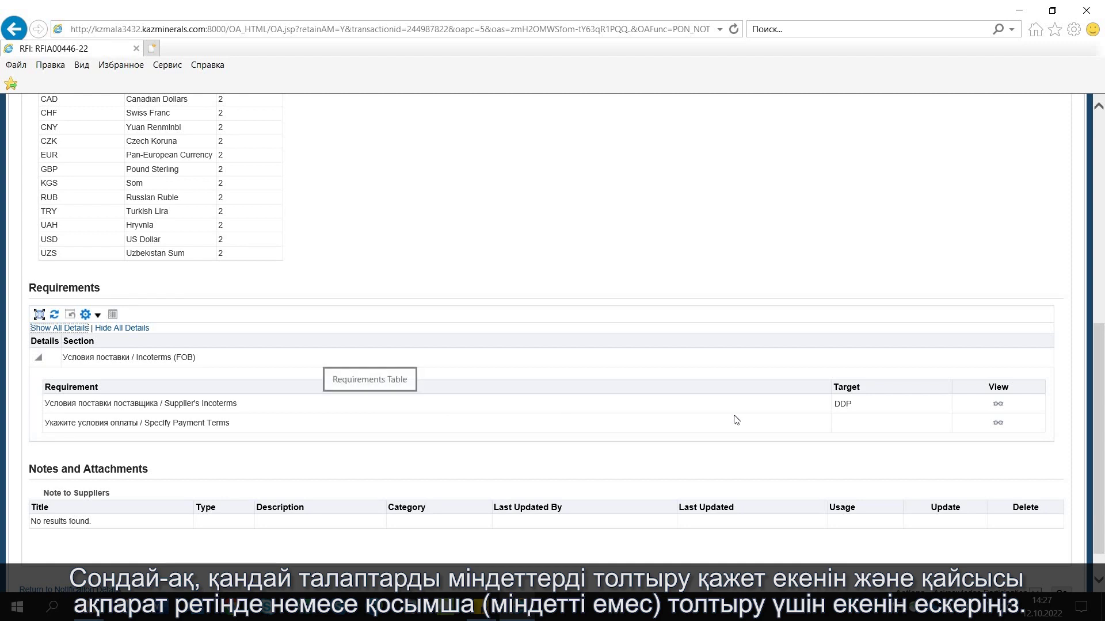
click(1000, 406)
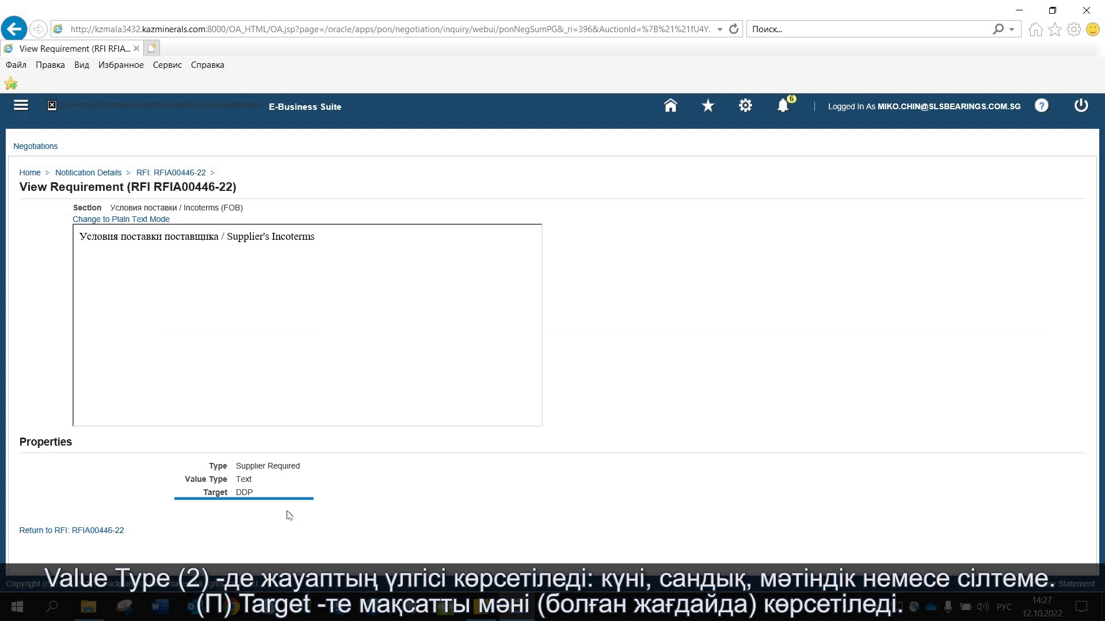
click(161, 173)
Step: Examine the attributes of line 1 (310523 NUT M100X2) and the RFI's schedule and response rules
scroll(342, 344, down, 10)
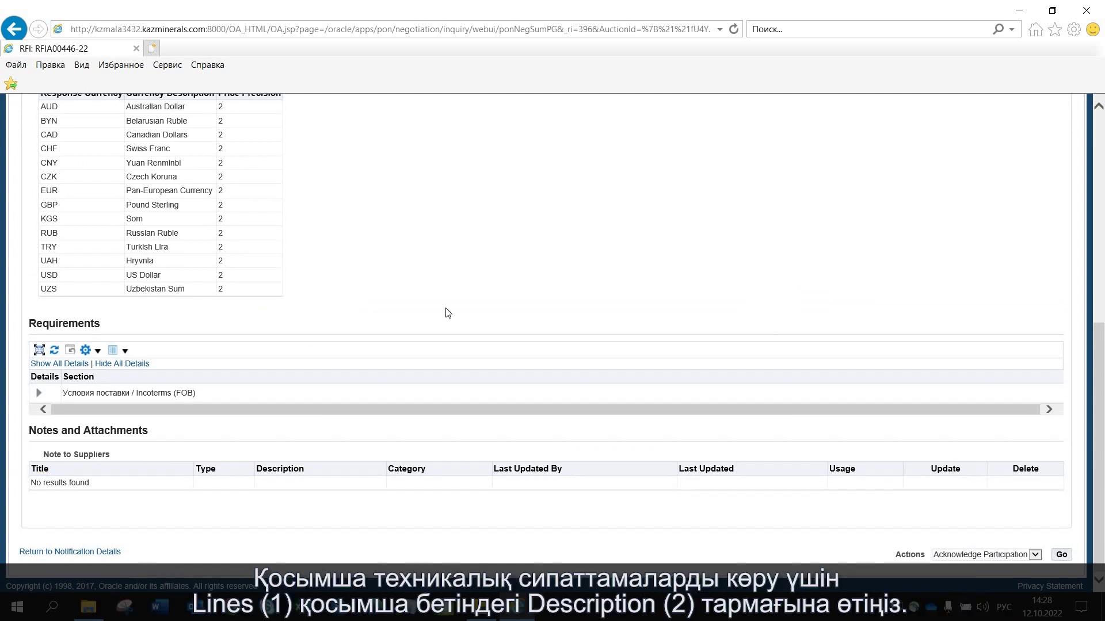
scroll(447, 313, up, 10)
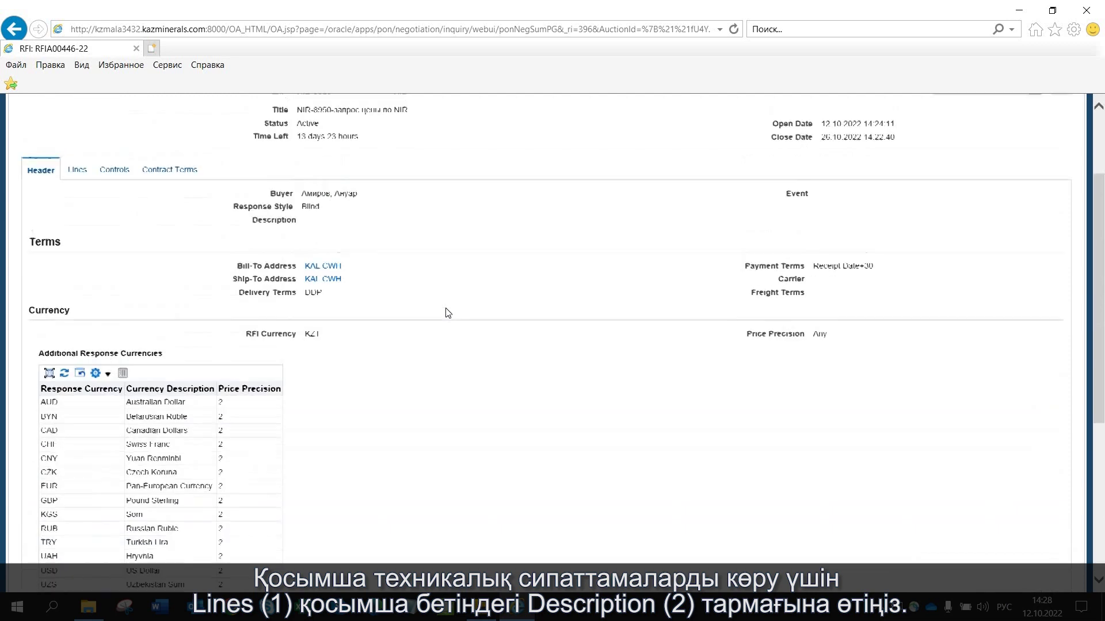
click(77, 249)
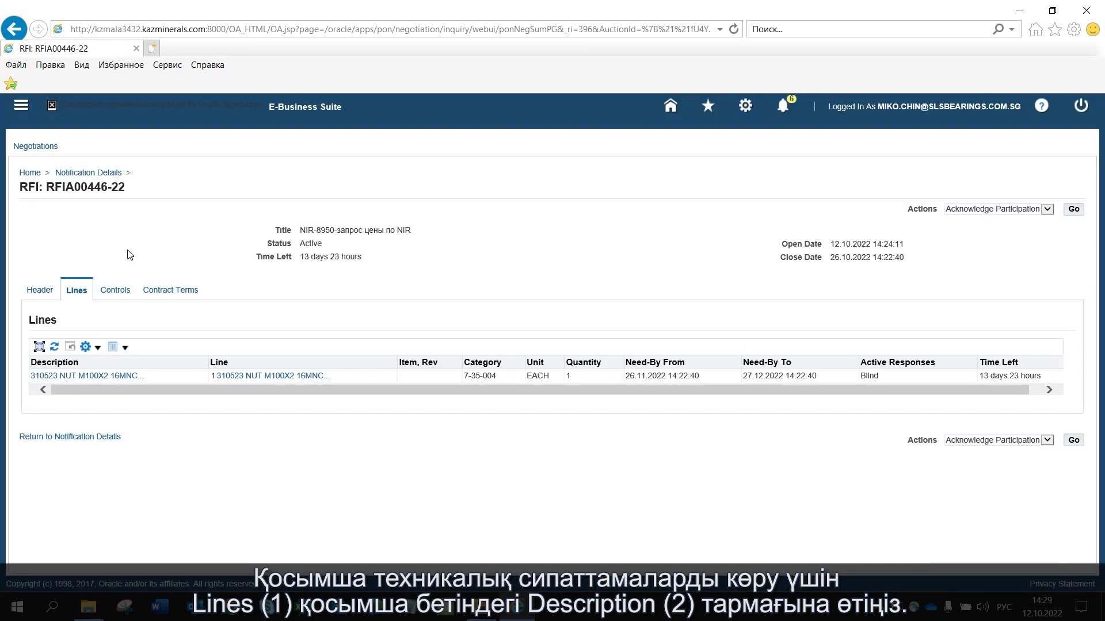
click(94, 378)
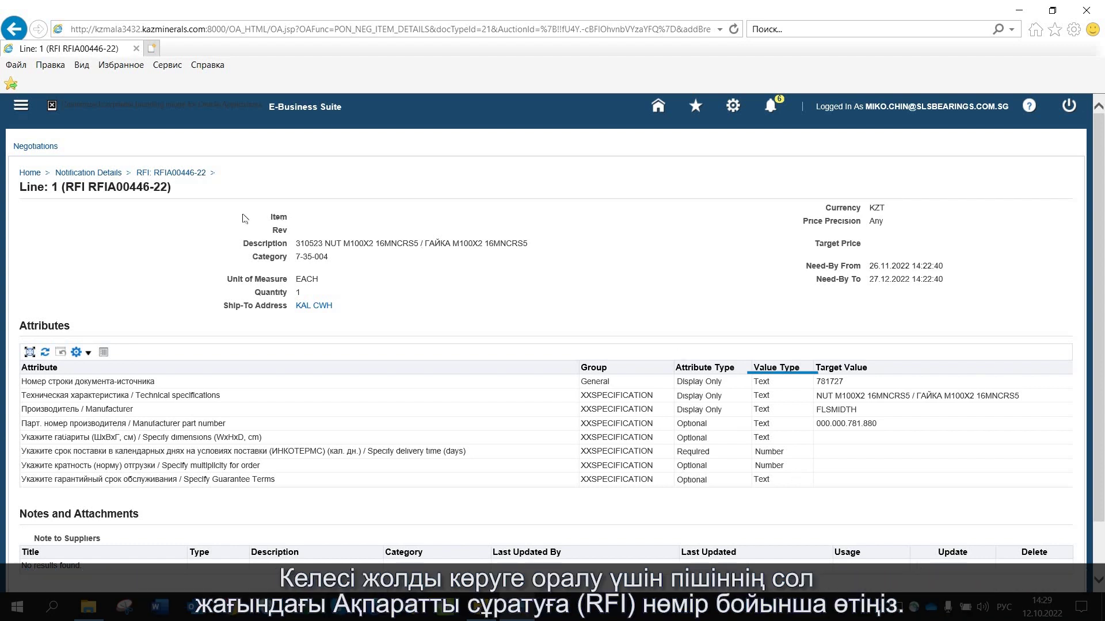
click(175, 176)
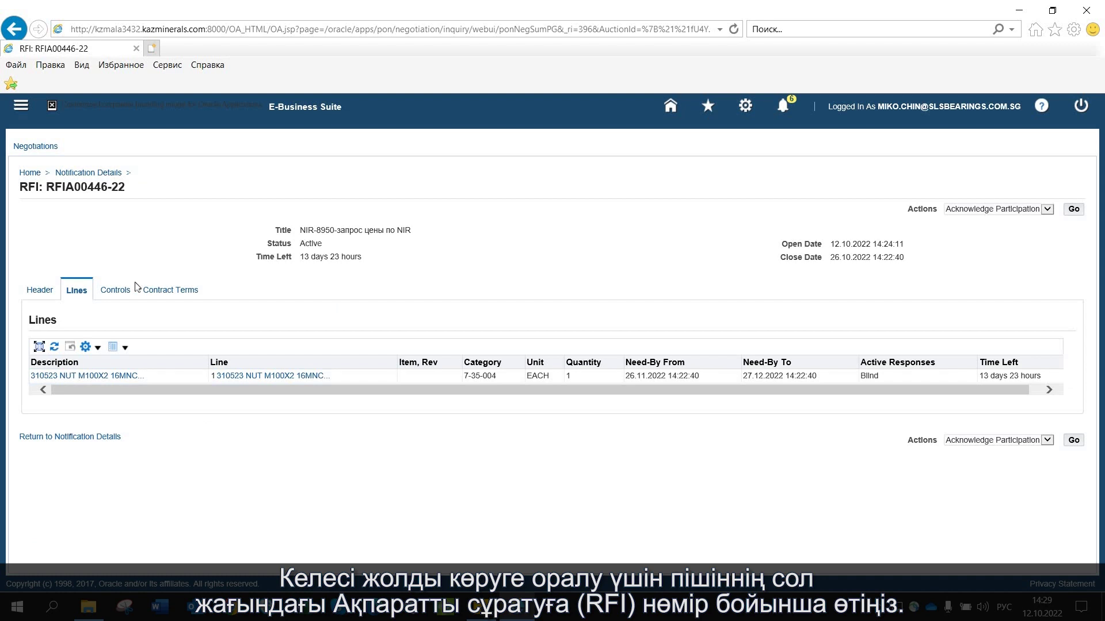
click(121, 297)
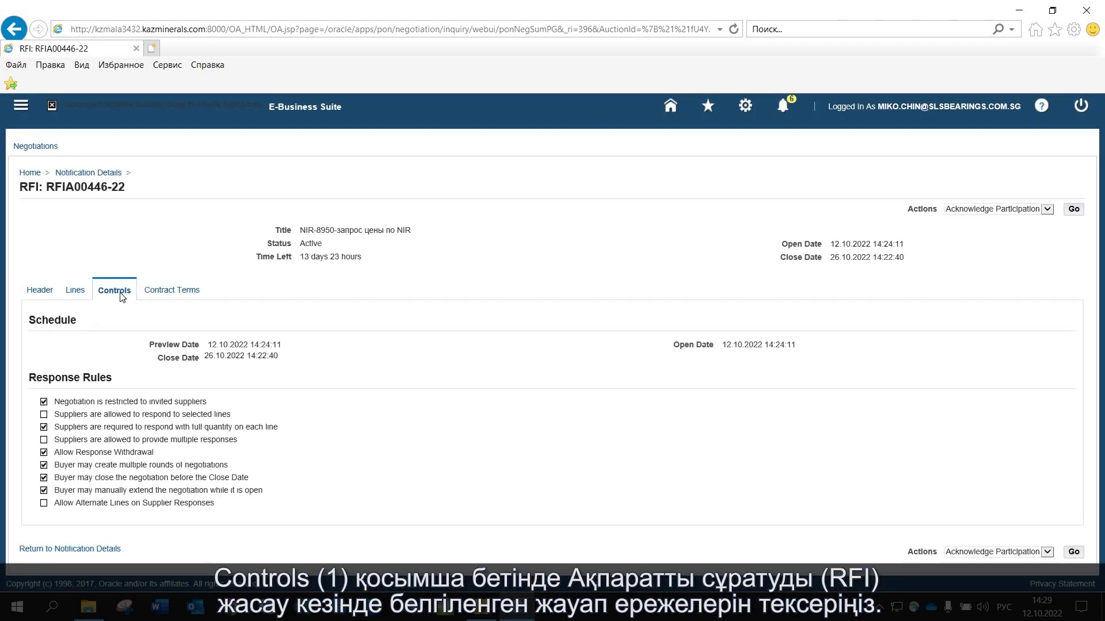
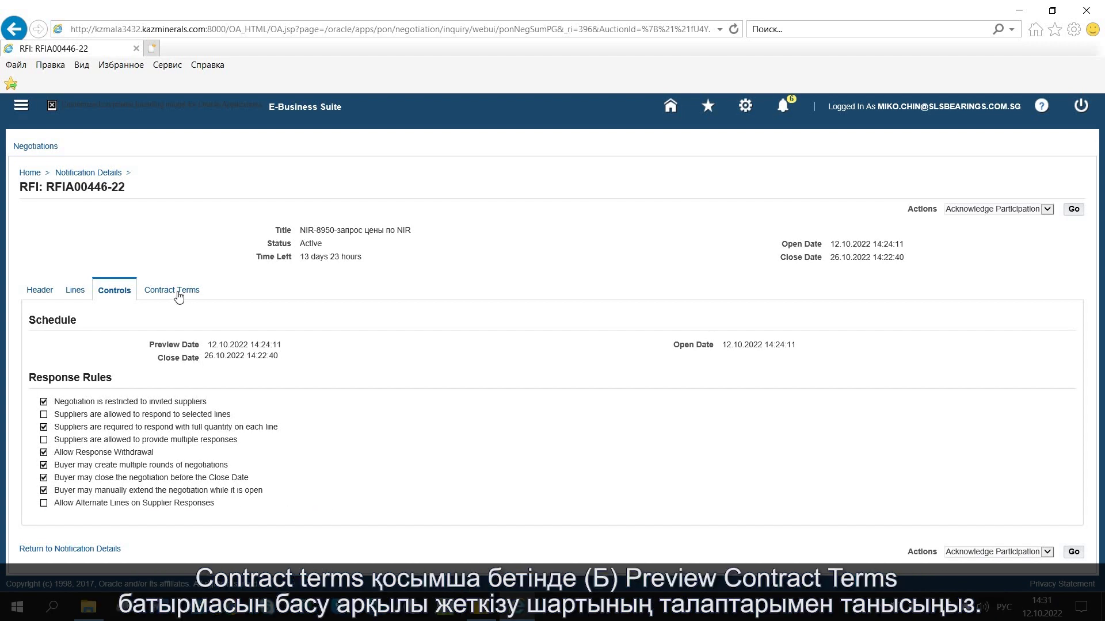
Step: Preview the RFI's contract terms as a PDF and close the document
click(179, 296)
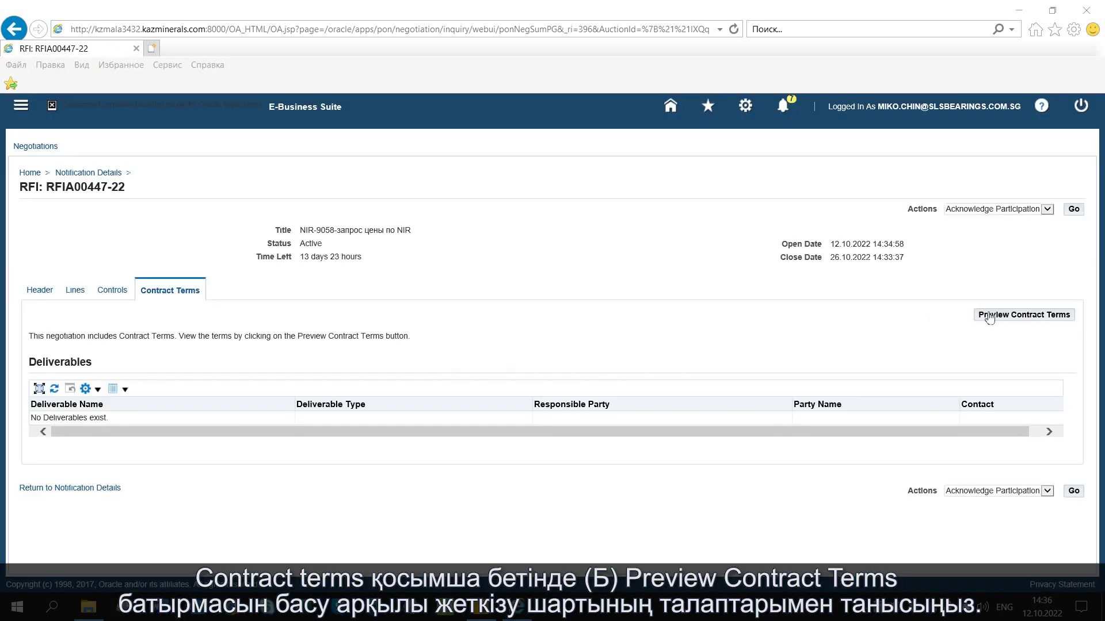
click(989, 316)
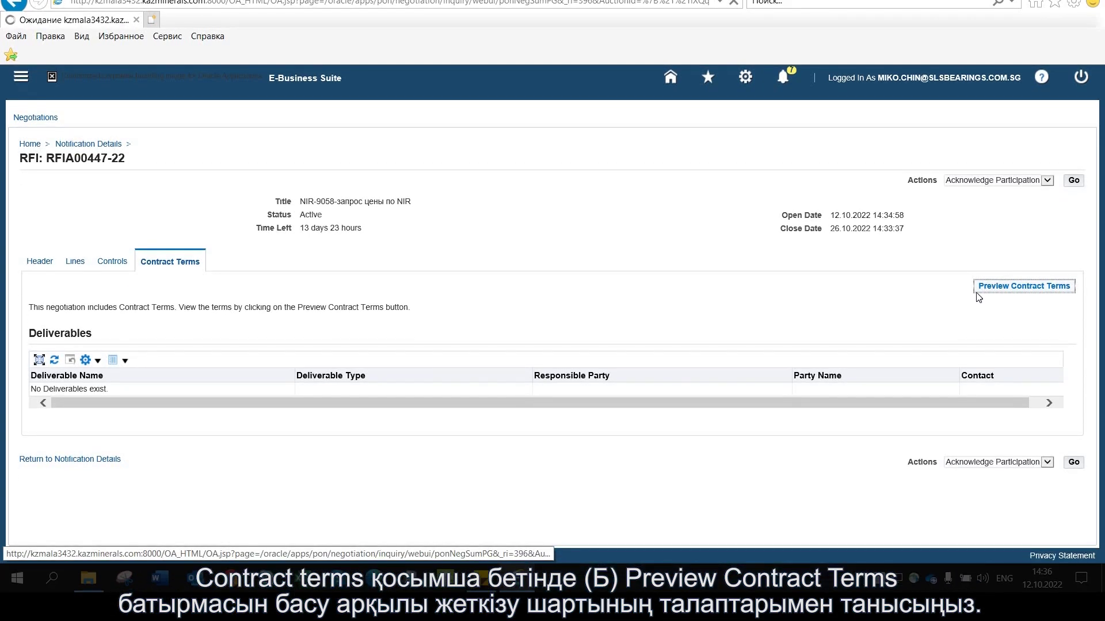
click(709, 544)
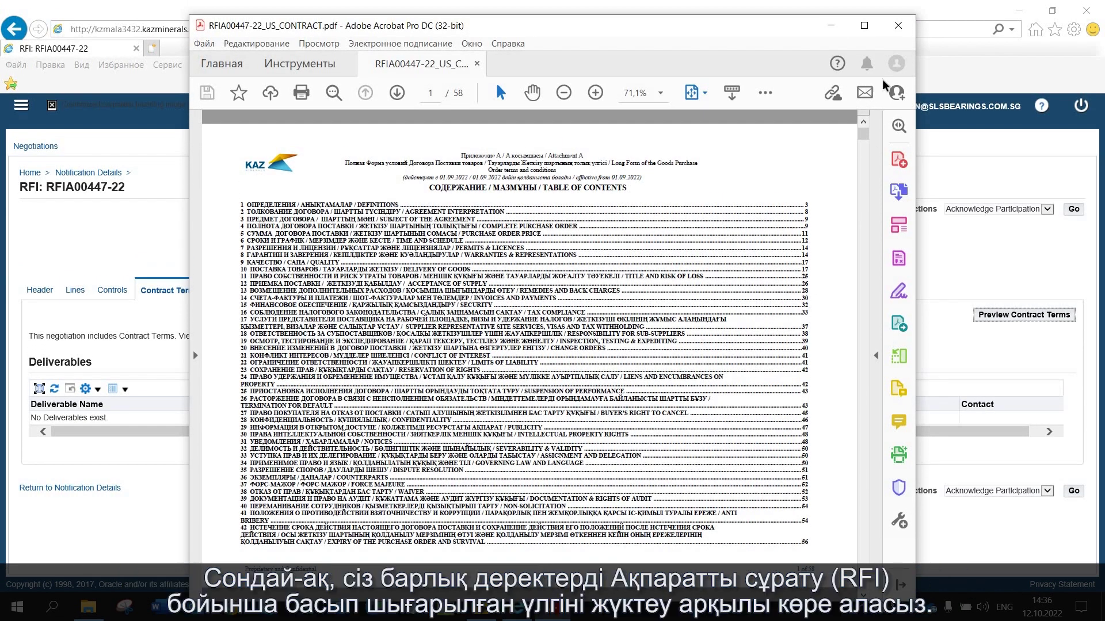
click(899, 26)
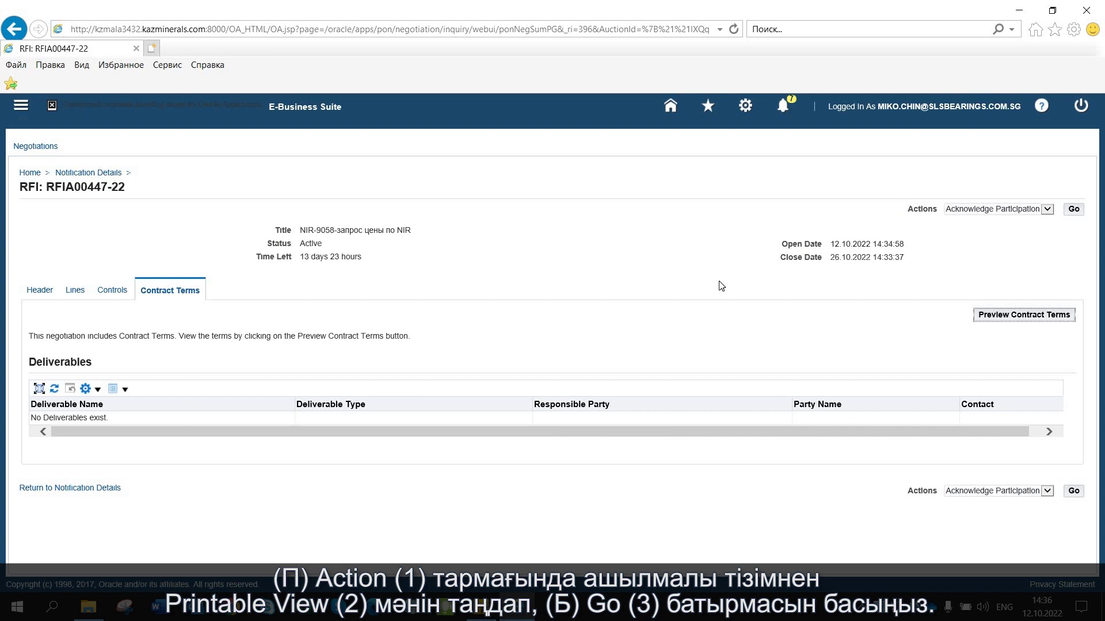
Step: Generate the Printable View of RFI RFIA00447-22, view the PDF, and close it
click(982, 212)
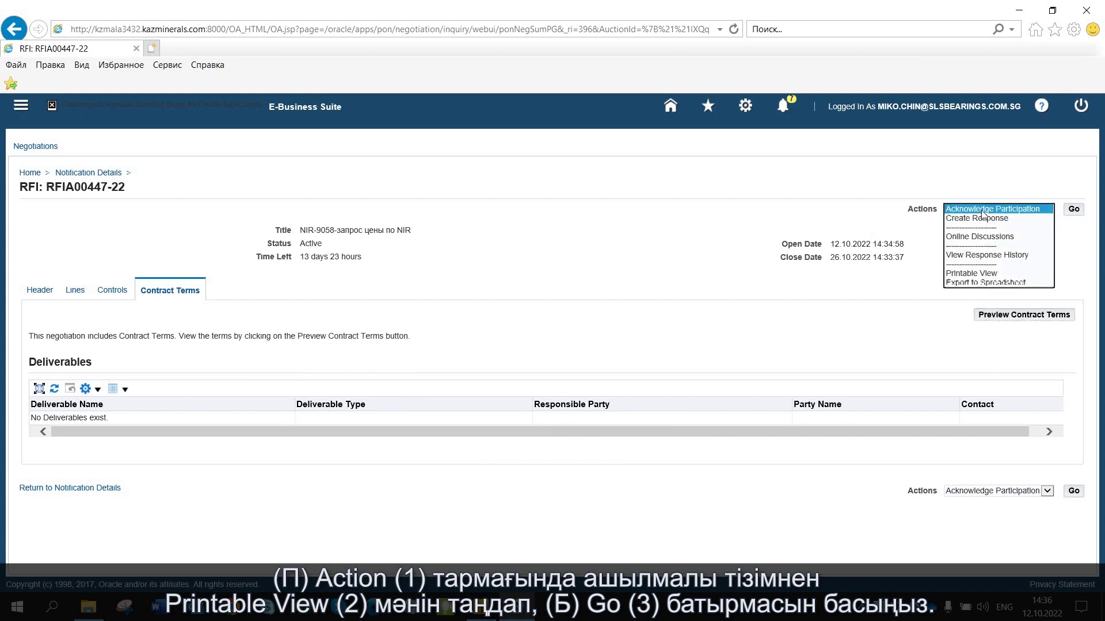
click(999, 274)
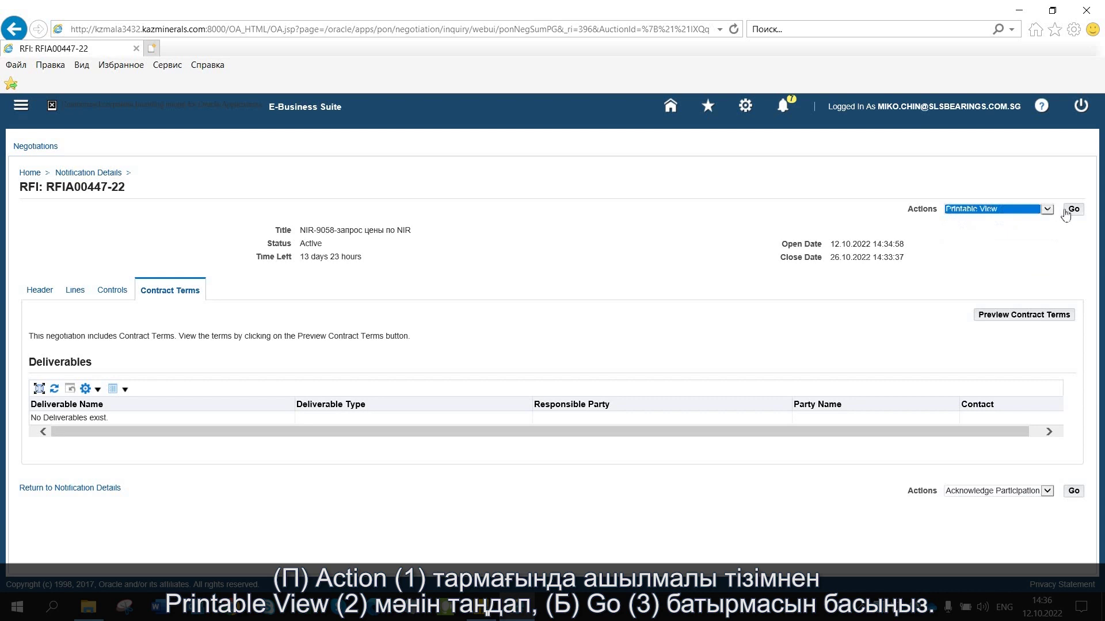
click(1065, 211)
click(684, 551)
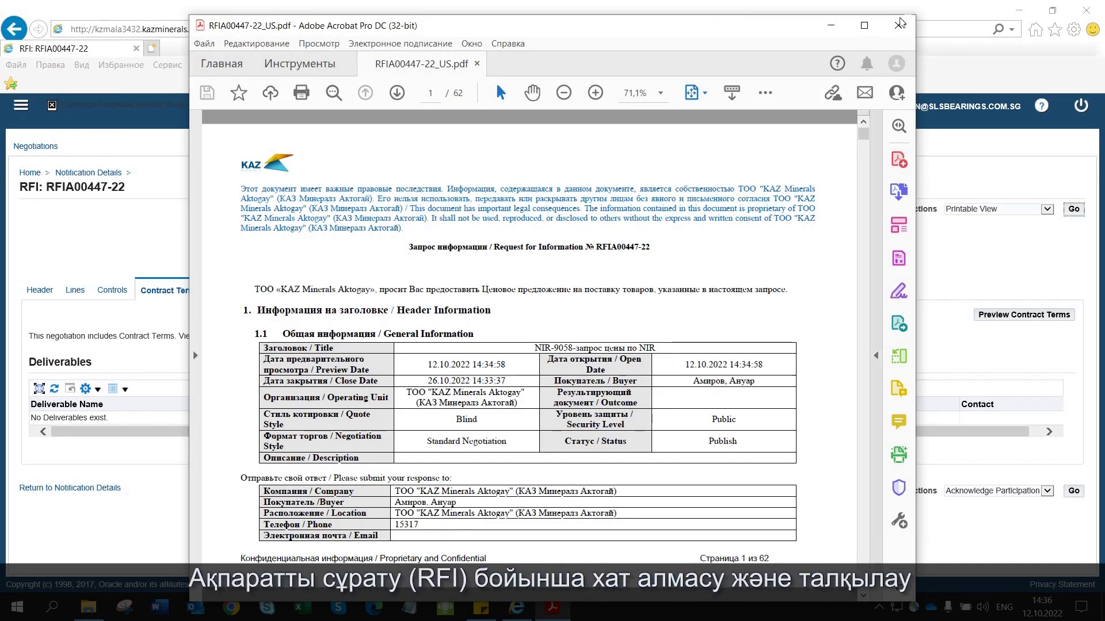
click(899, 25)
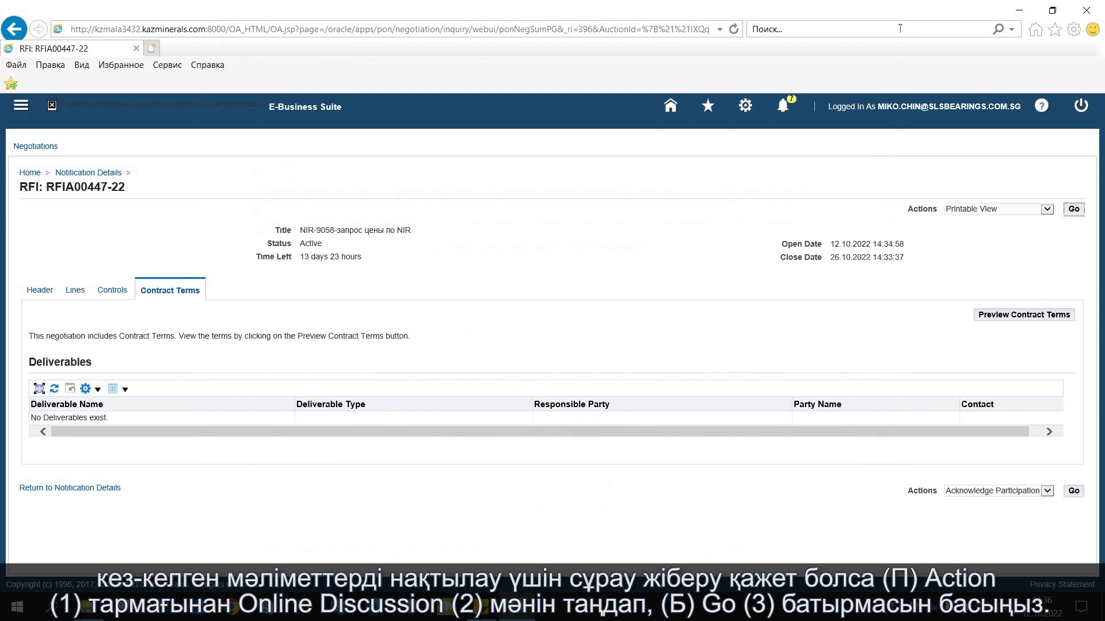
Step: Open the Online Discussions for RFI RFIA00447-22
click(1047, 210)
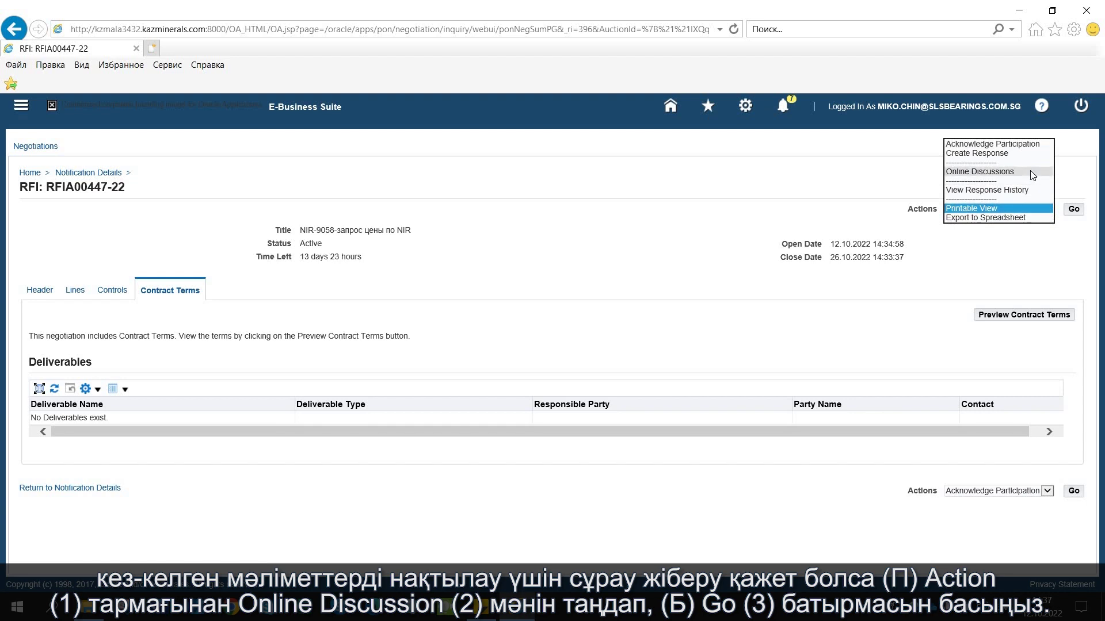
click(1030, 172)
click(1071, 211)
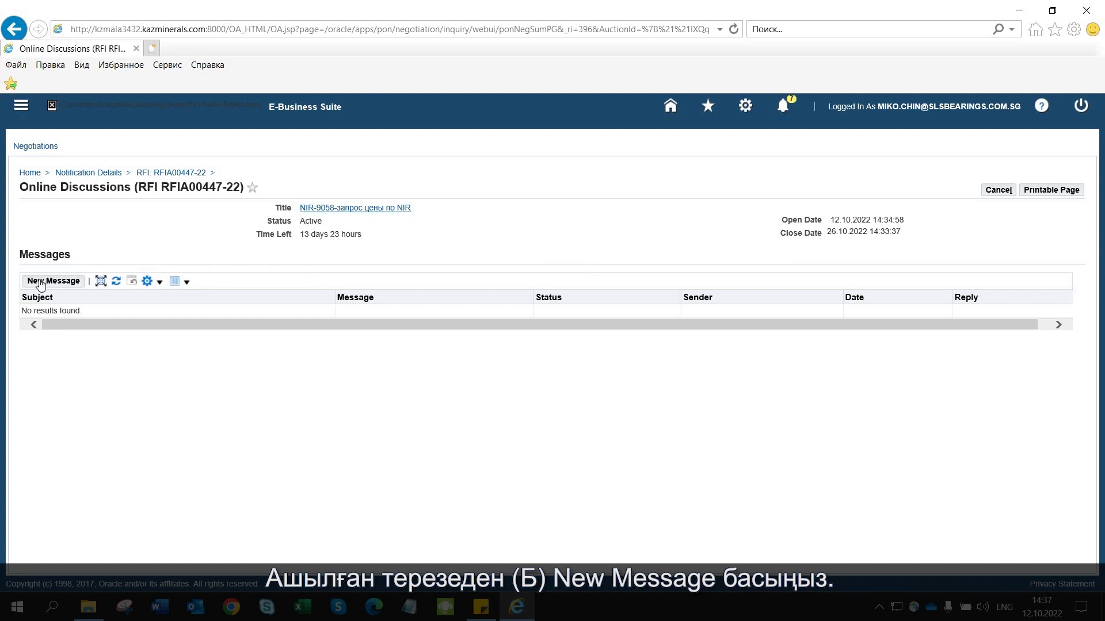
Step: Send the buyer a new message with subject "Доп.информация" and text "Прошу предоставить дополнительные требования"
click(39, 282)
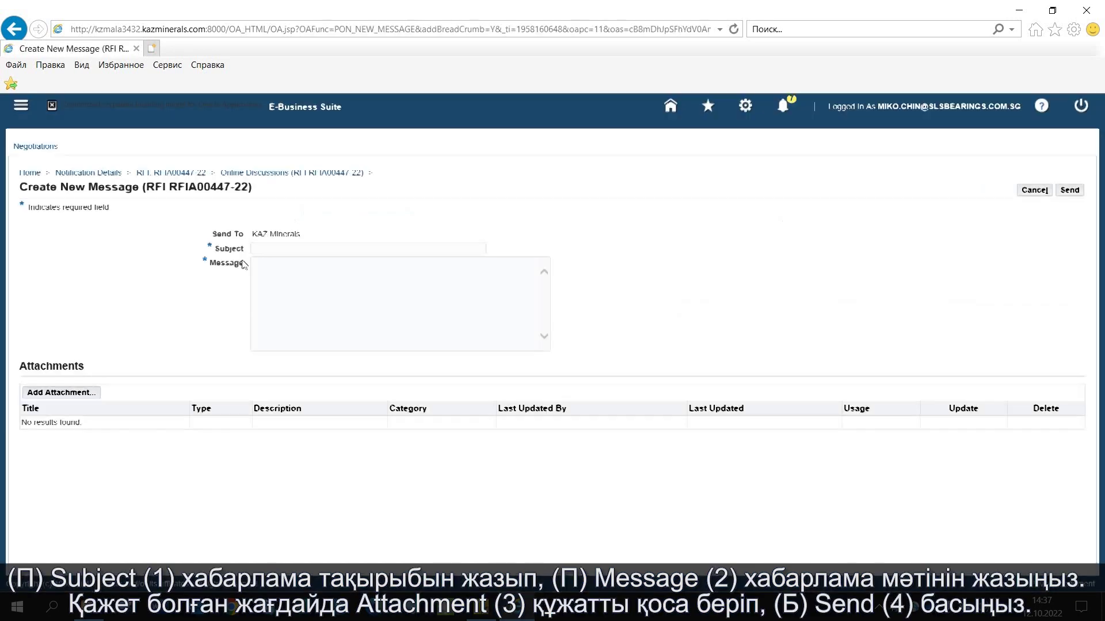
text(Доп.информация)
click(348, 263)
text(Прошу предоставить дополнительные тре)
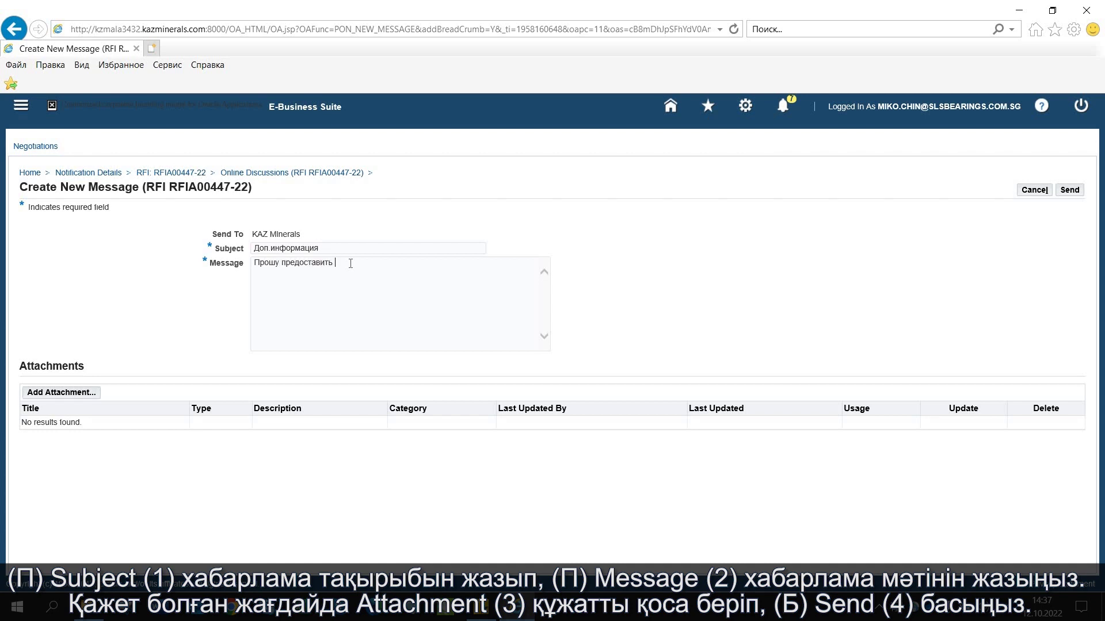
text(бования)
click(1070, 190)
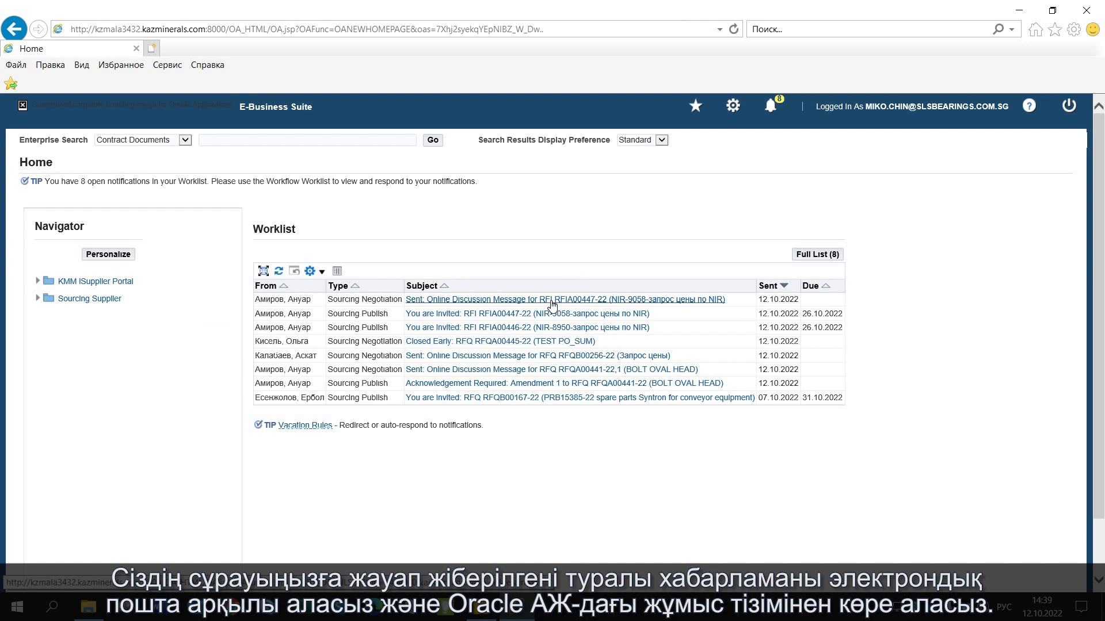
Step: Read the buyer's reply in the RFI RFIA00447-22 discussion notification and follow its link to the message and attachment
click(551, 300)
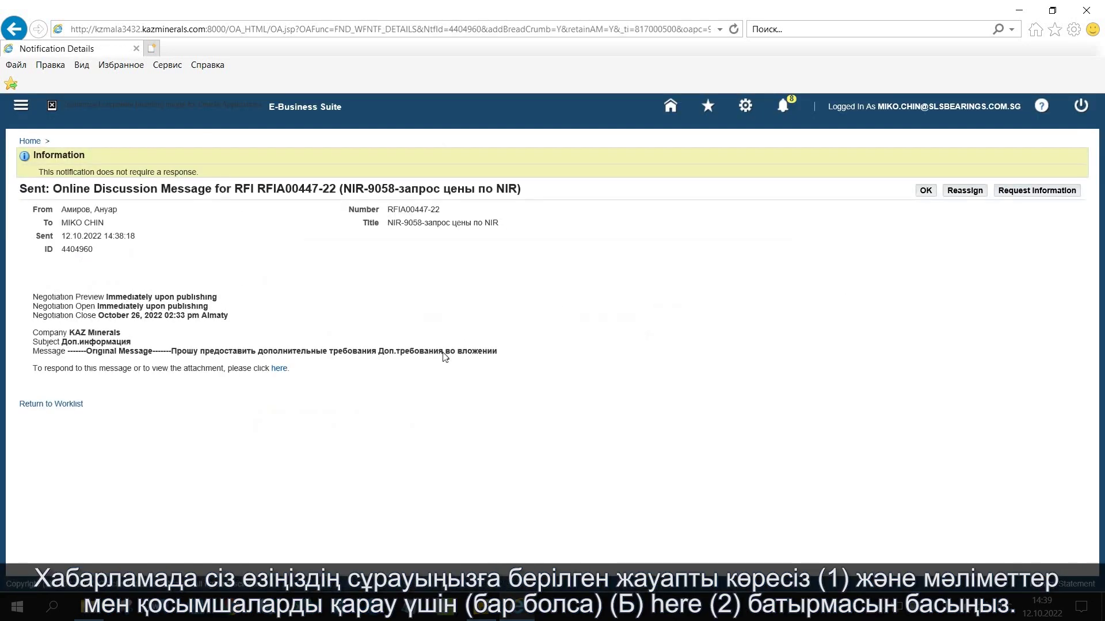
drag(379, 354, 459, 360)
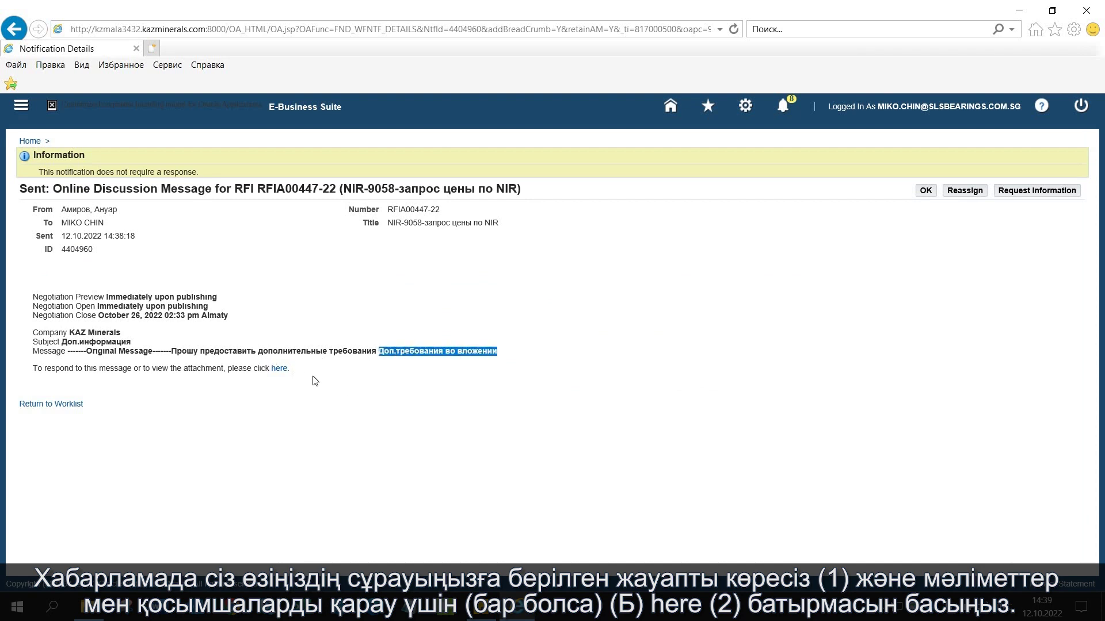
click(280, 376)
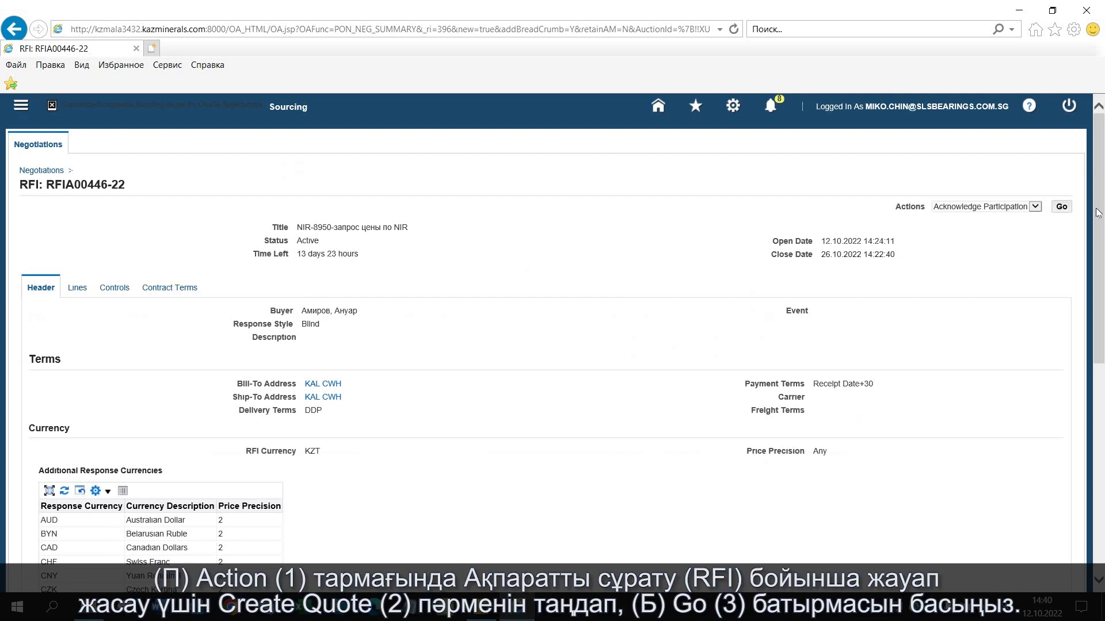
Step: Create a response to RFI RFIA00446-22
click(1033, 206)
click(1023, 217)
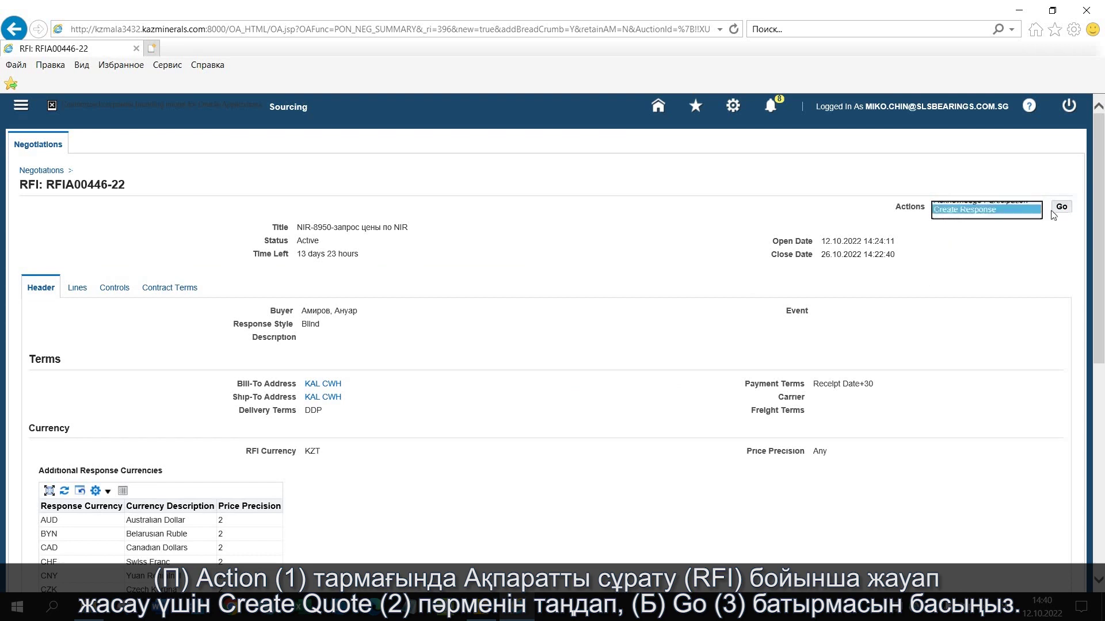
click(1062, 207)
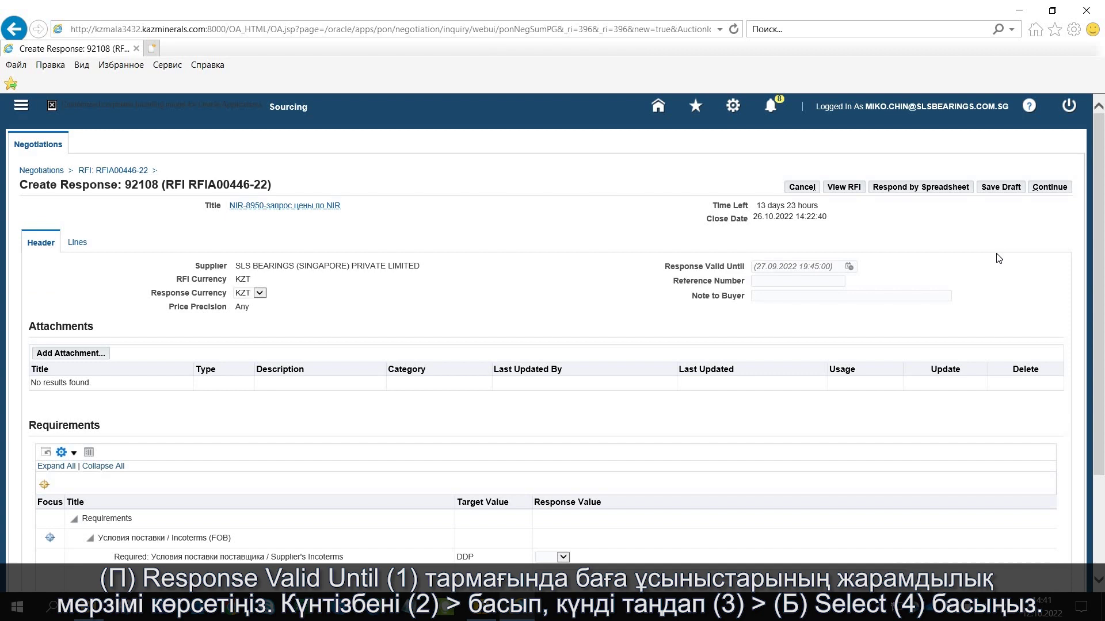
Step: Set the response's Response Valid Until date to 31.12.2022 08:41:35 and its response currency to USD
click(850, 267)
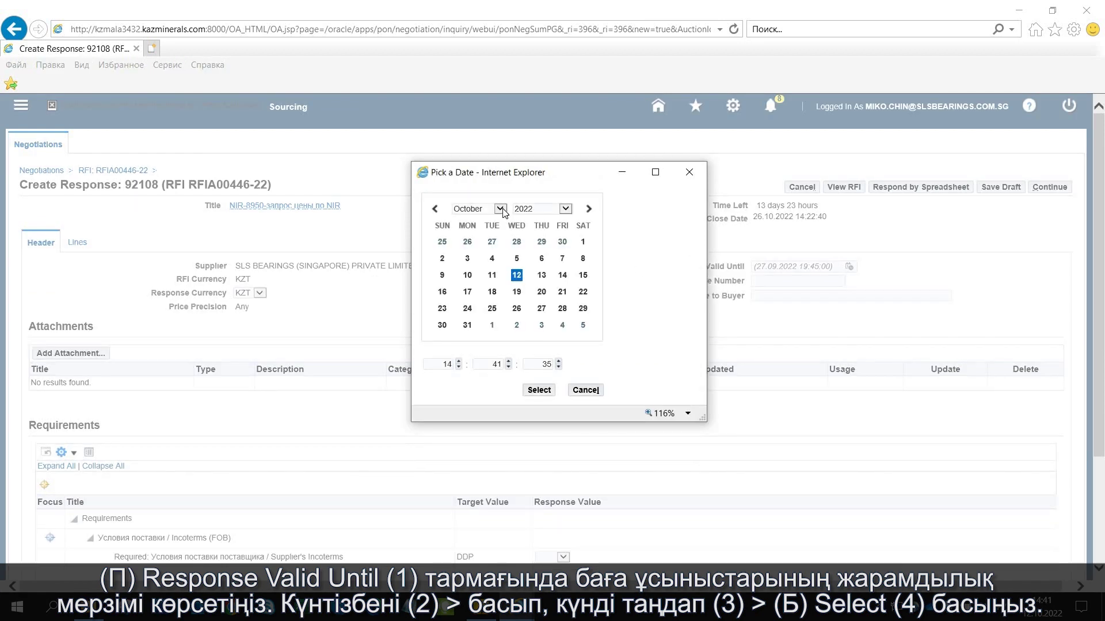
click(478, 208)
click(476, 229)
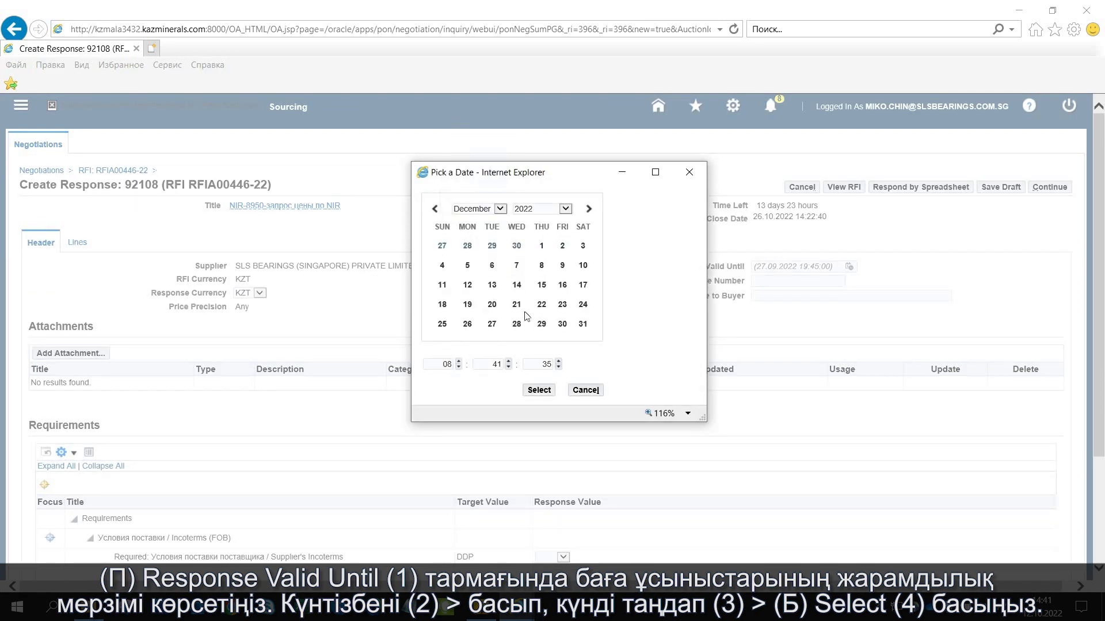
click(583, 326)
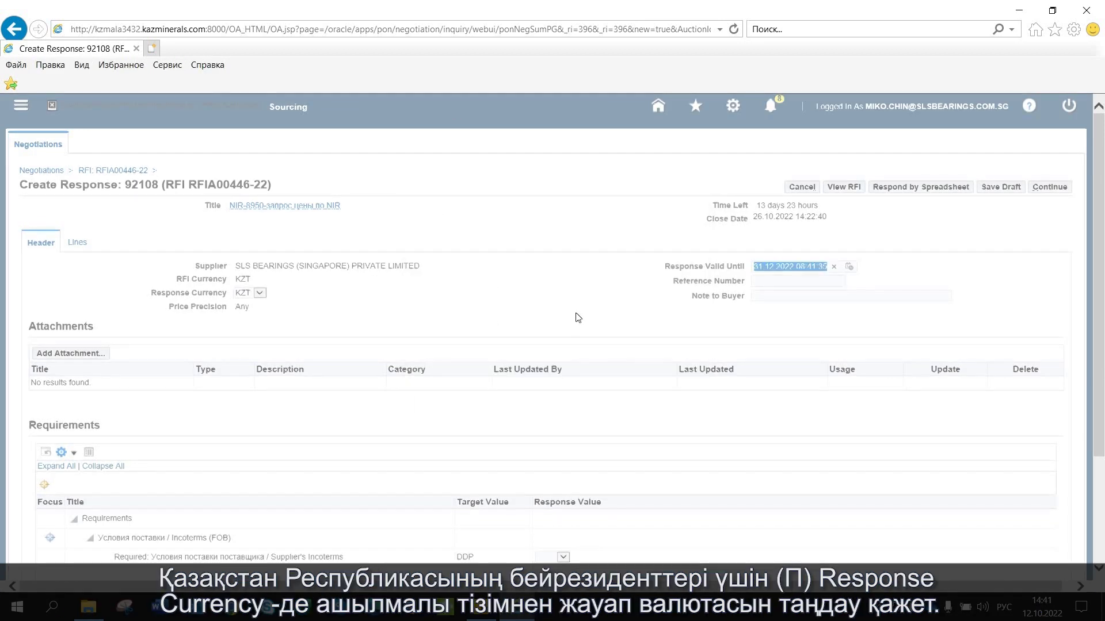
click(260, 294)
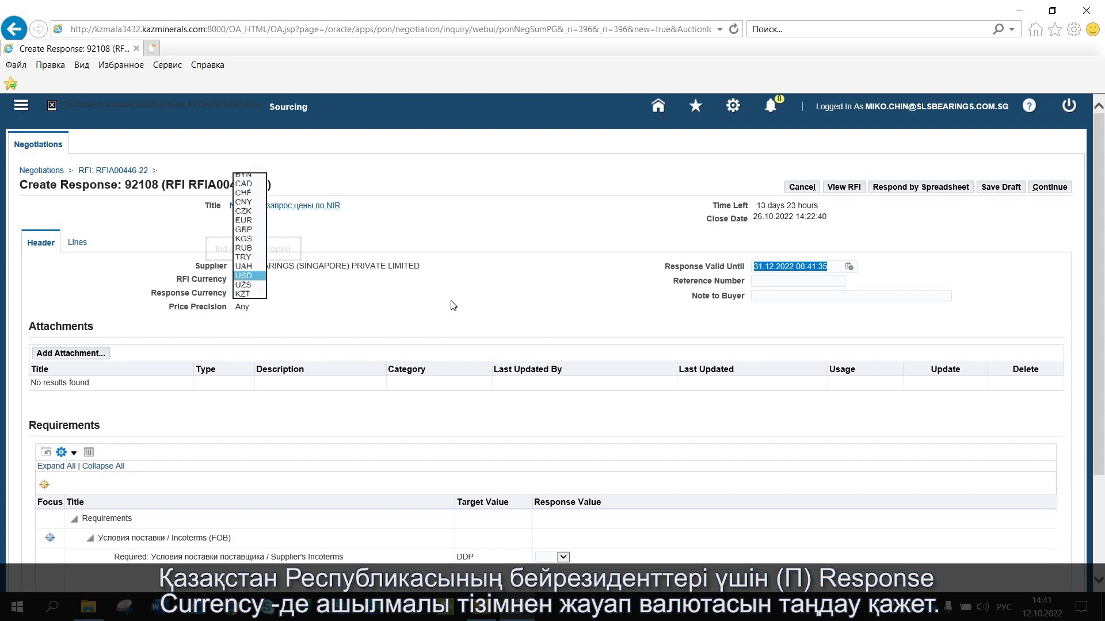
key(Return)
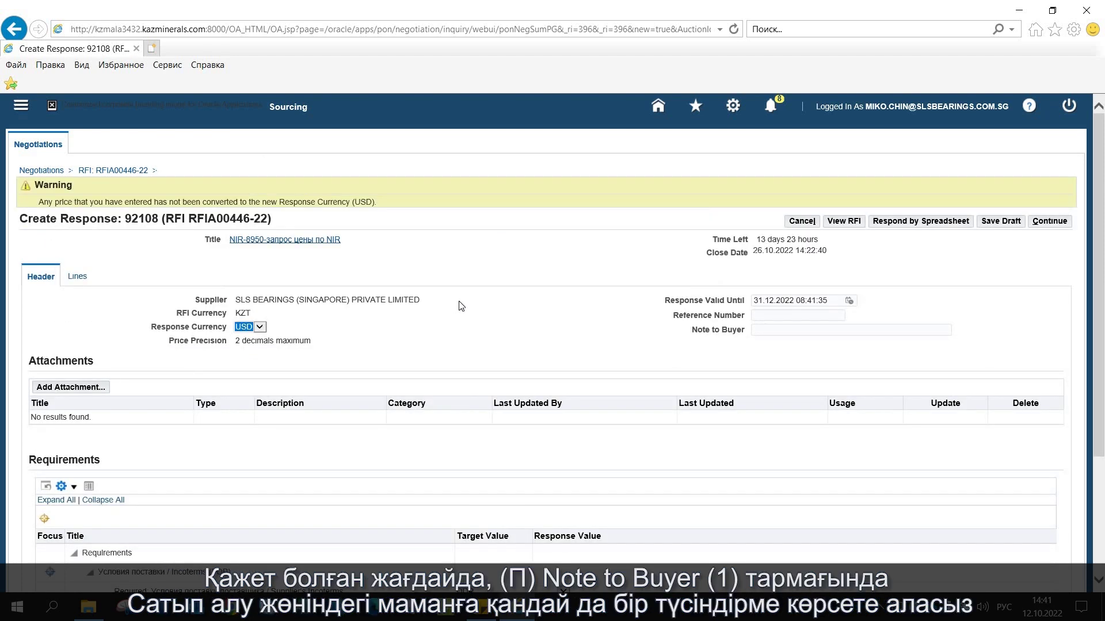
click(462, 320)
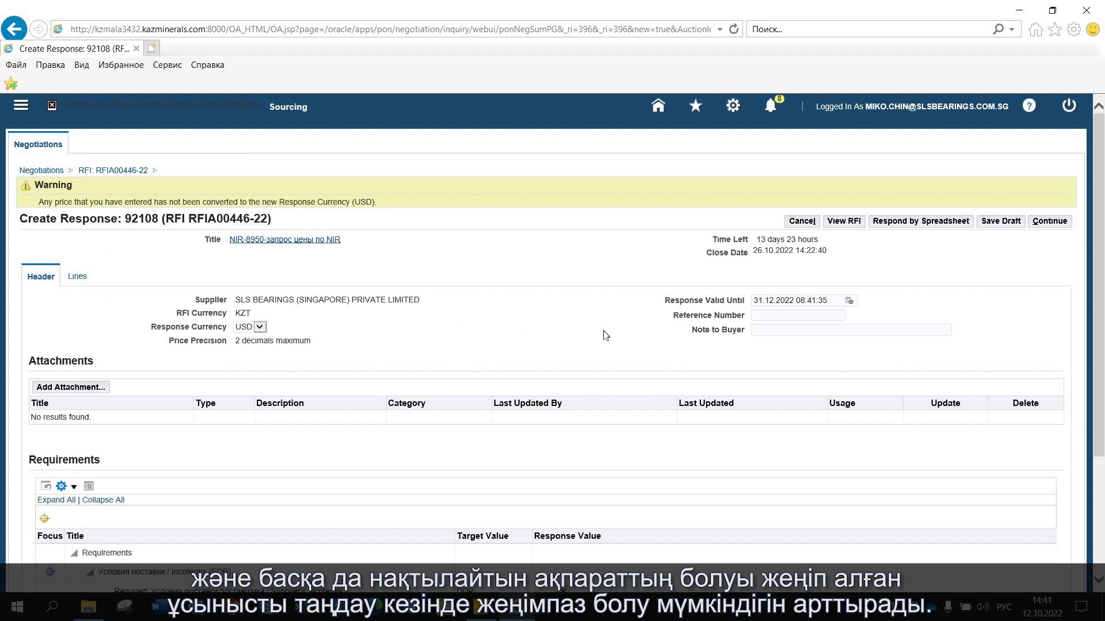
Step: Attach the file "ТС поверка стац газоанализаторов H2S и CS2_rus.docx" to the response, with title and description "Тех.характеристики"
click(69, 393)
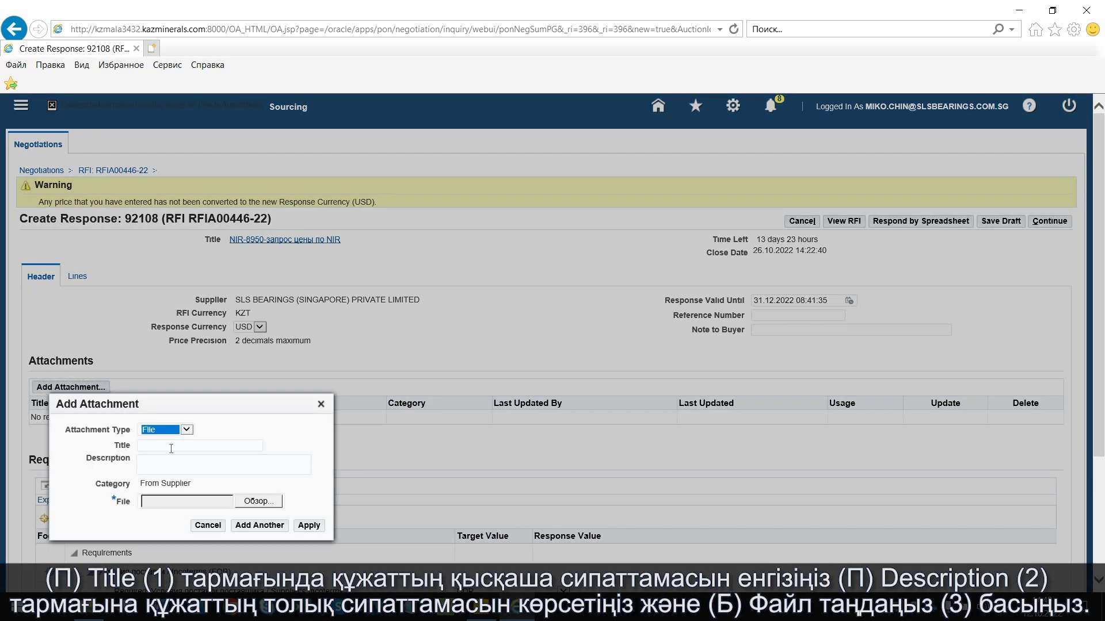
click(171, 448)
text(Тех.характеристики)
key(Tab)
text(Тех.характеристики)
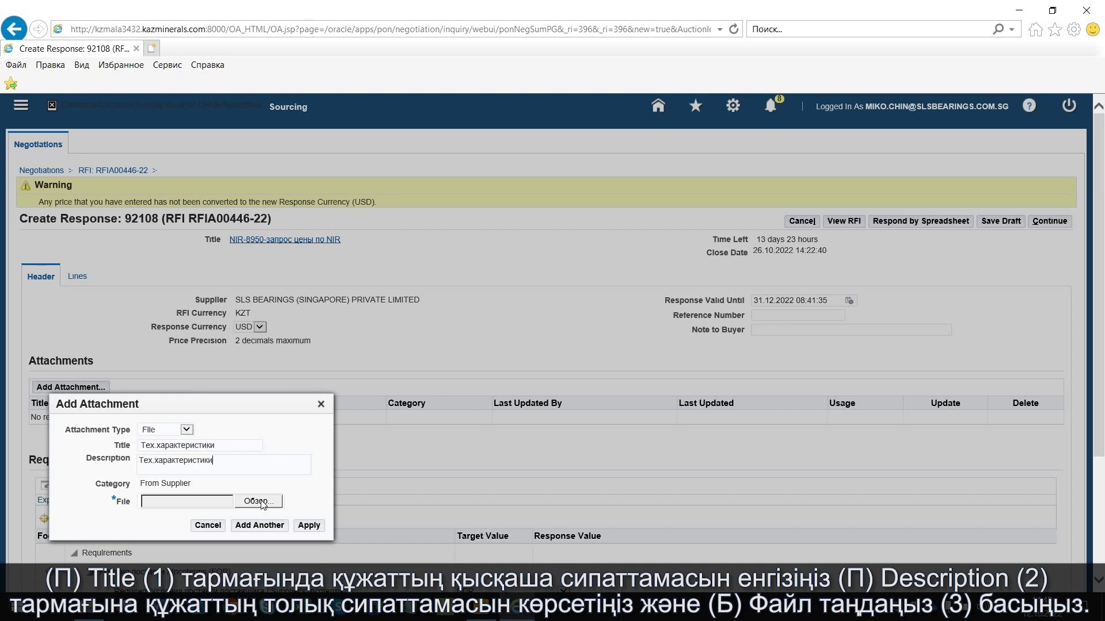
click(258, 501)
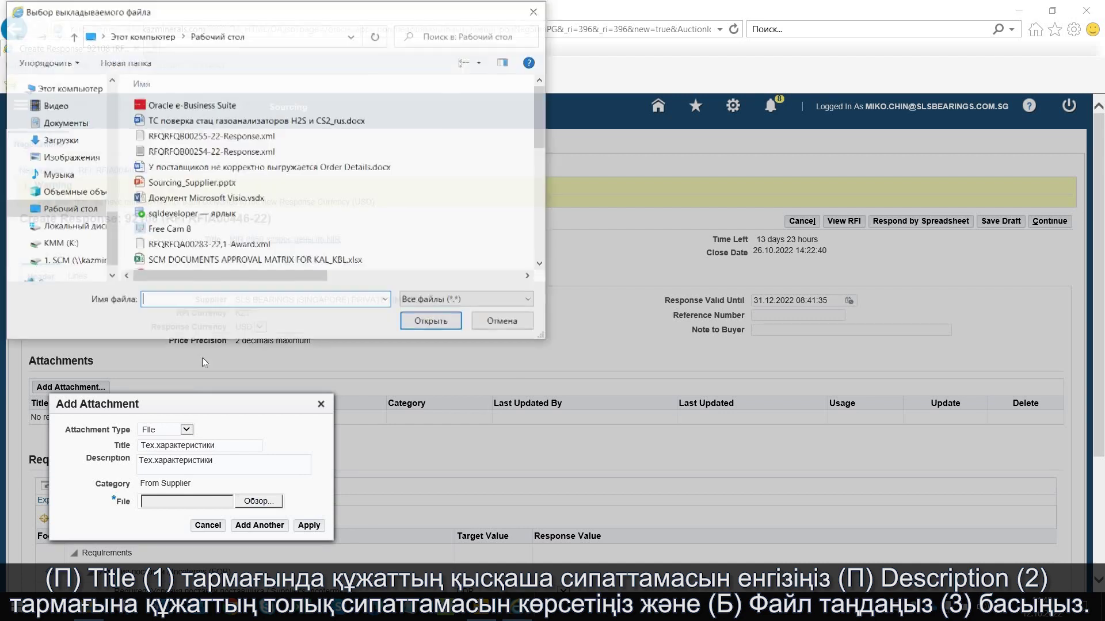
click(187, 122)
click(431, 322)
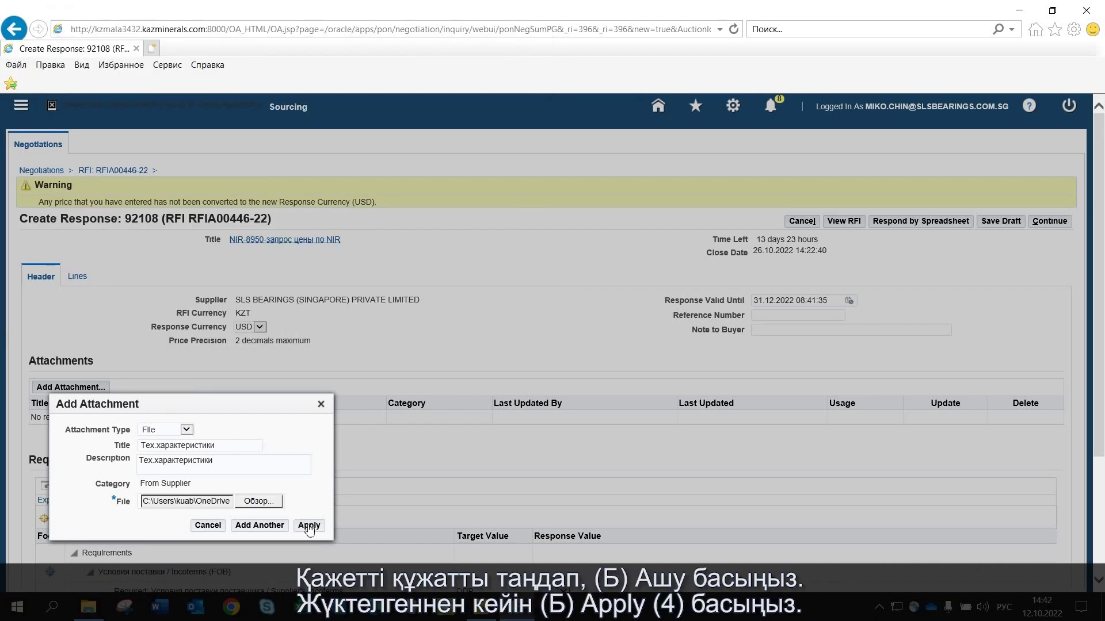
click(309, 525)
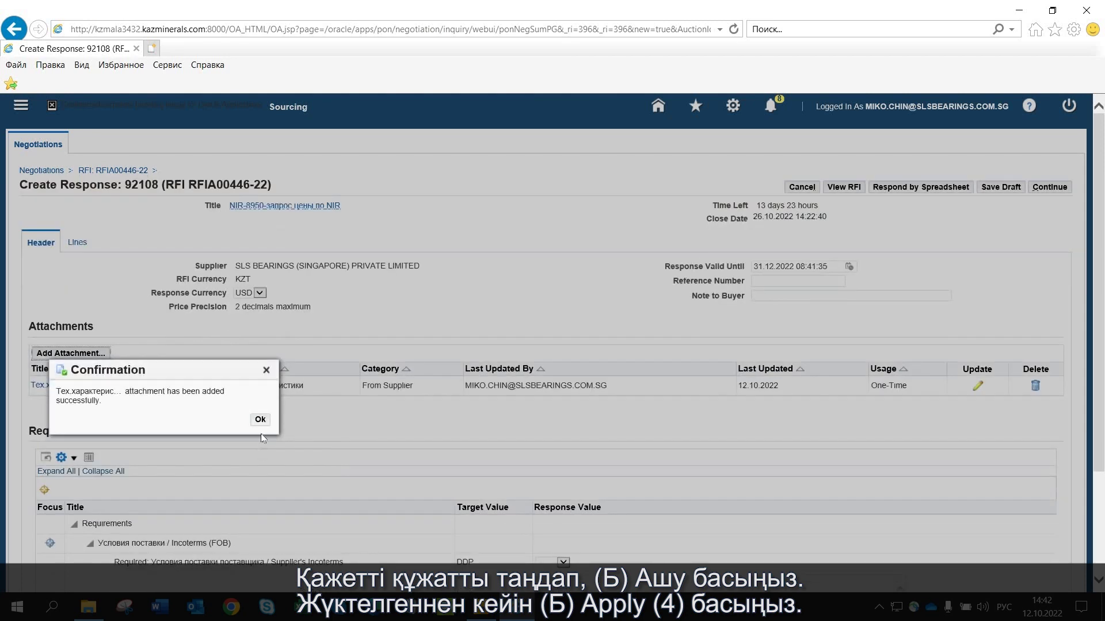
click(259, 420)
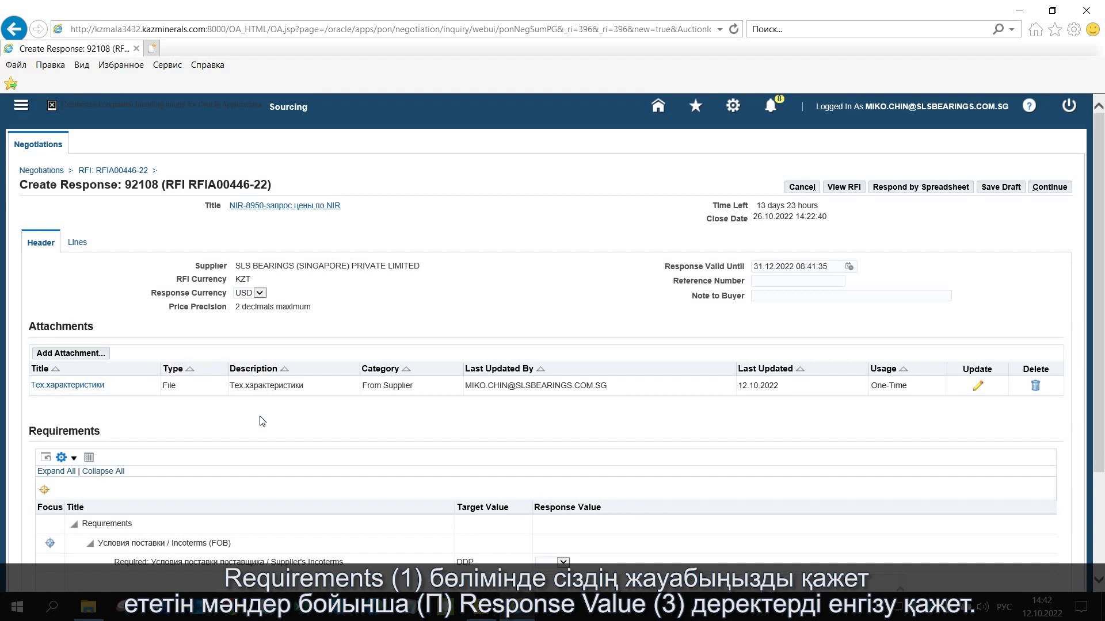
Step: Answer the header requirements with Supplier's Incoterms EXW and payment terms "по факту поставки"
scroll(262, 421, down, 3)
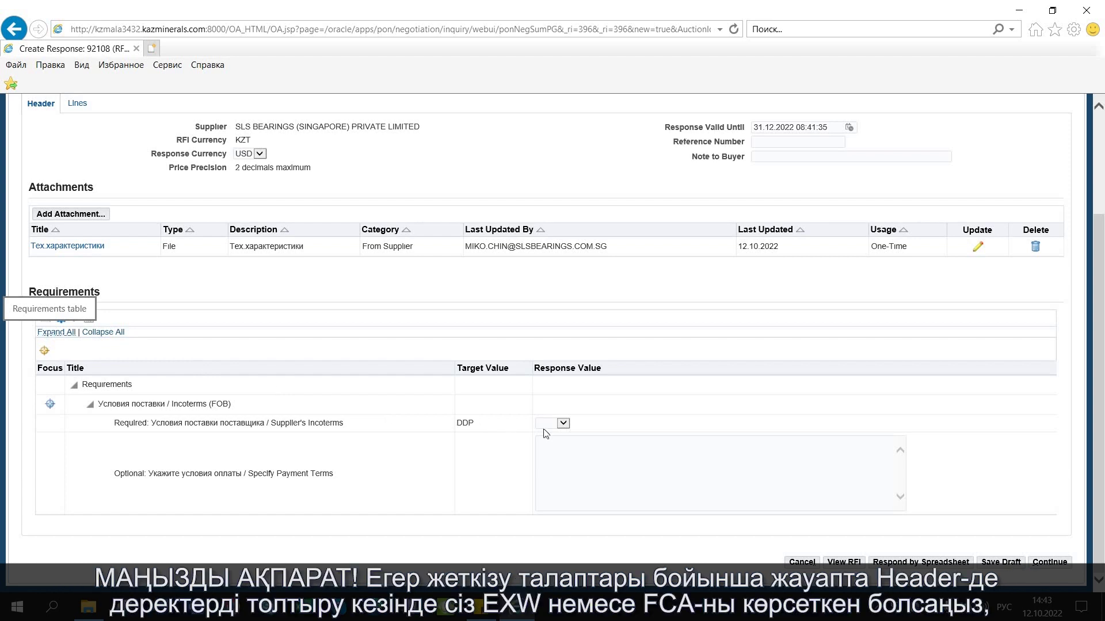
click(563, 424)
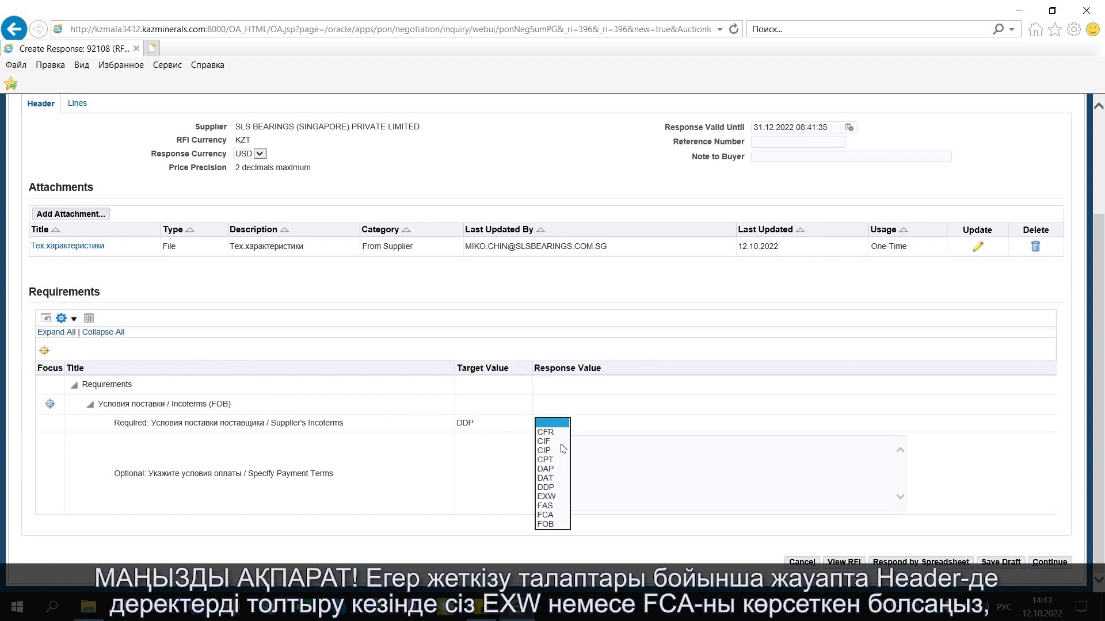
click(557, 497)
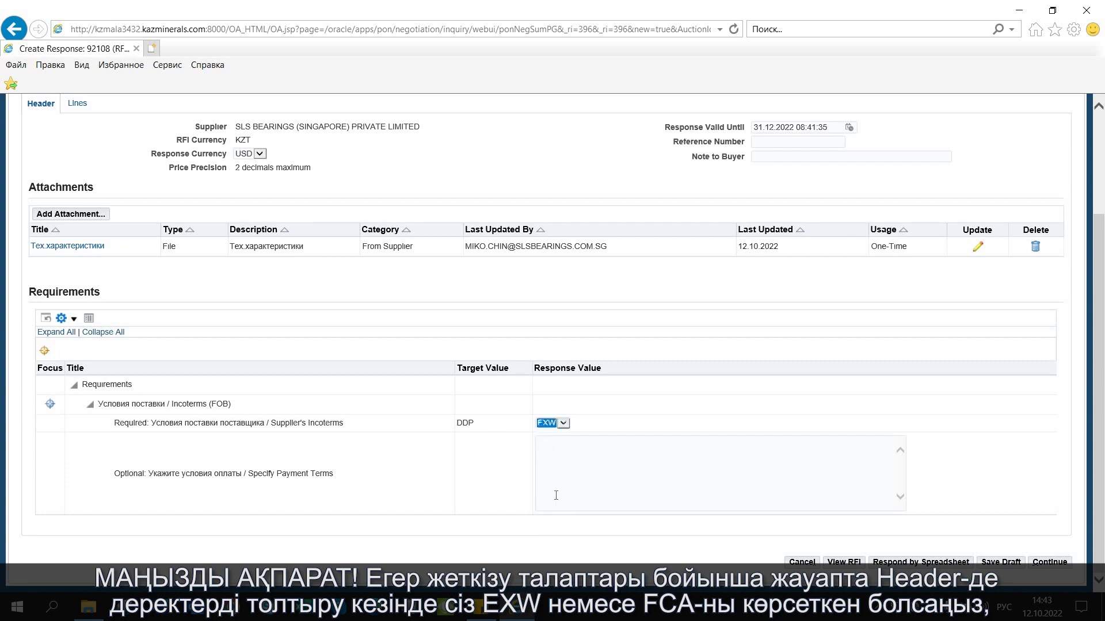
click(565, 454)
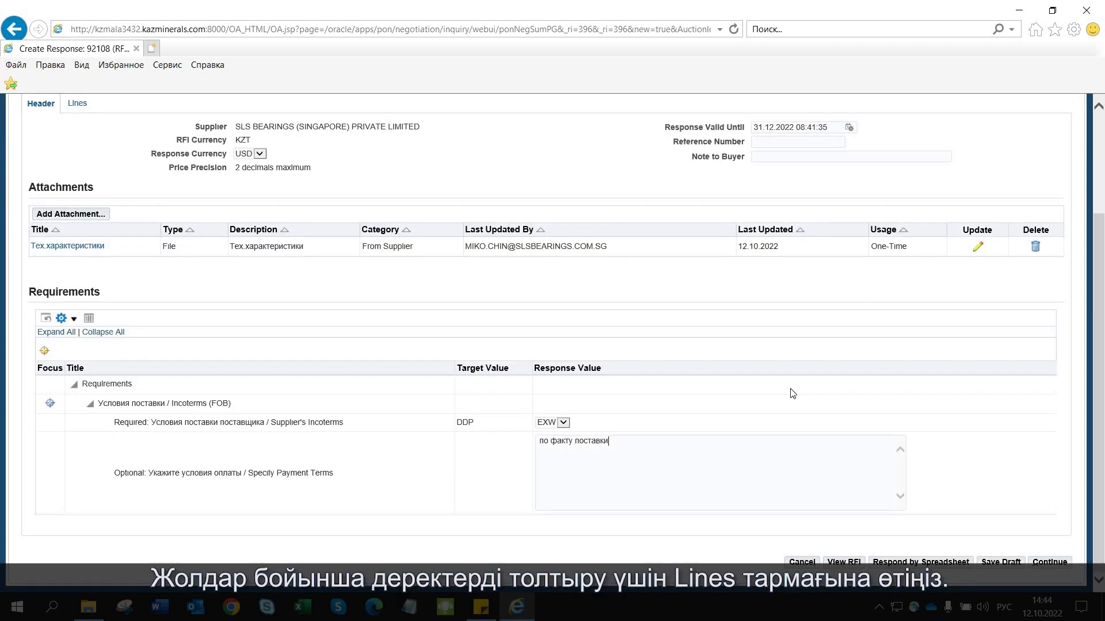
Step: Open response line 1 (310523 NUT M100X2) for updating
scroll(793, 394, up, 3)
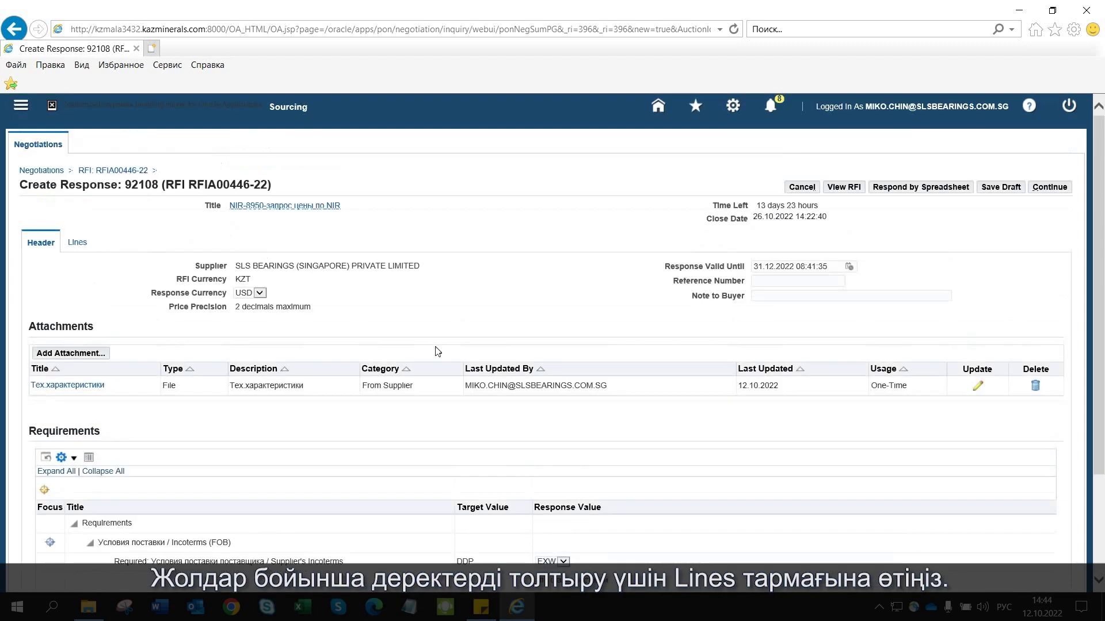
click(78, 243)
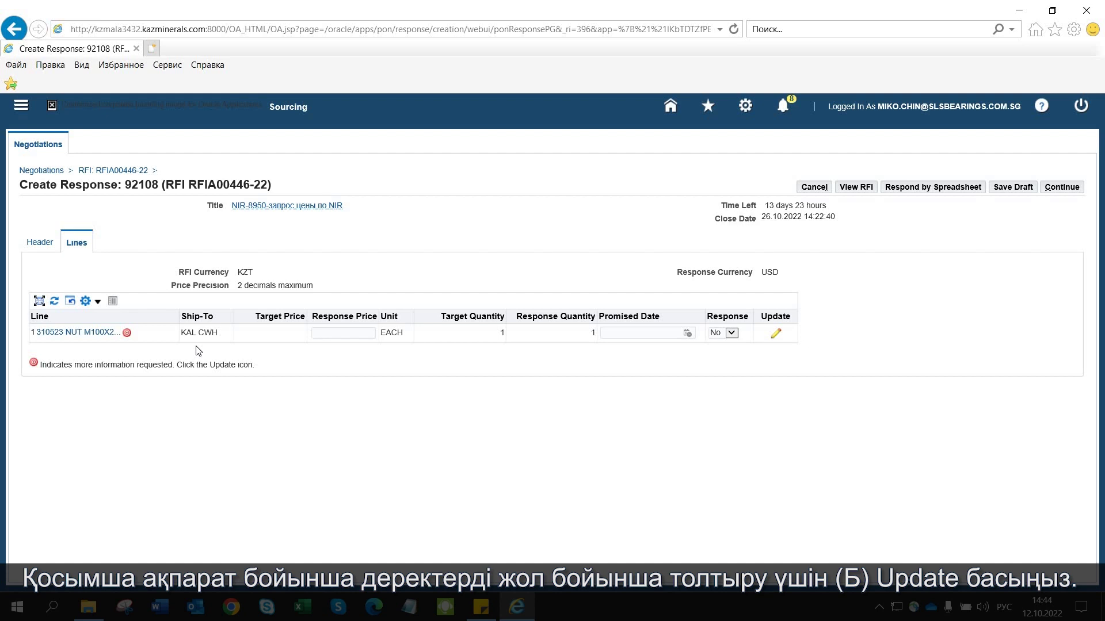
click(775, 334)
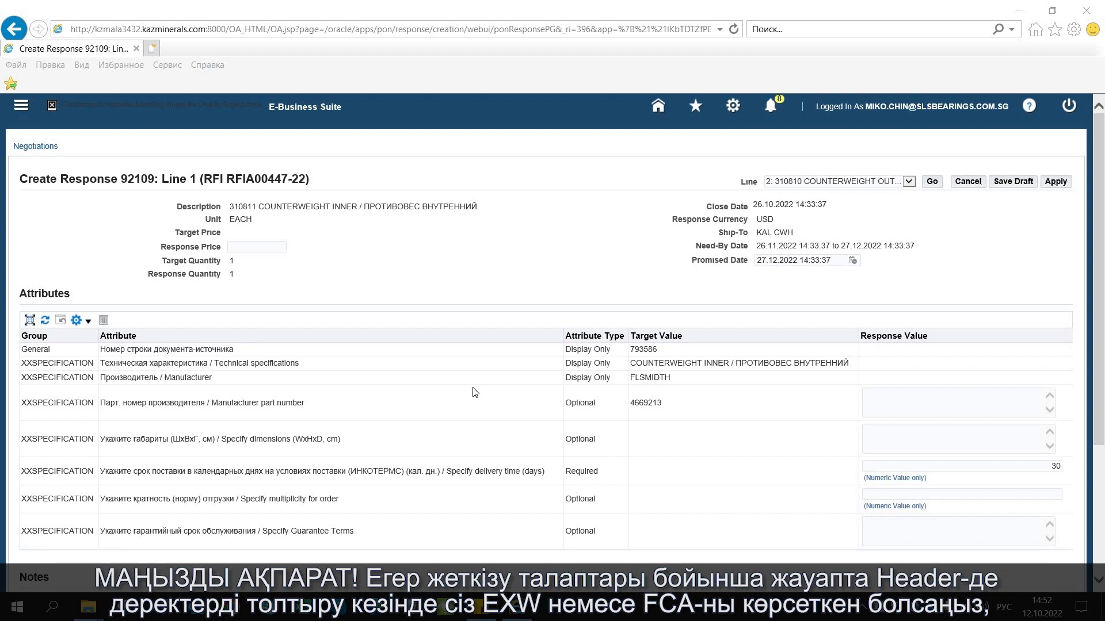
Step: Enter 50*50-100 as the dimensions and 4669214 as the manufacturer part number for line 1, 310811 COUNTERWEIGHT INNER
click(885, 429)
text(50*50*100)
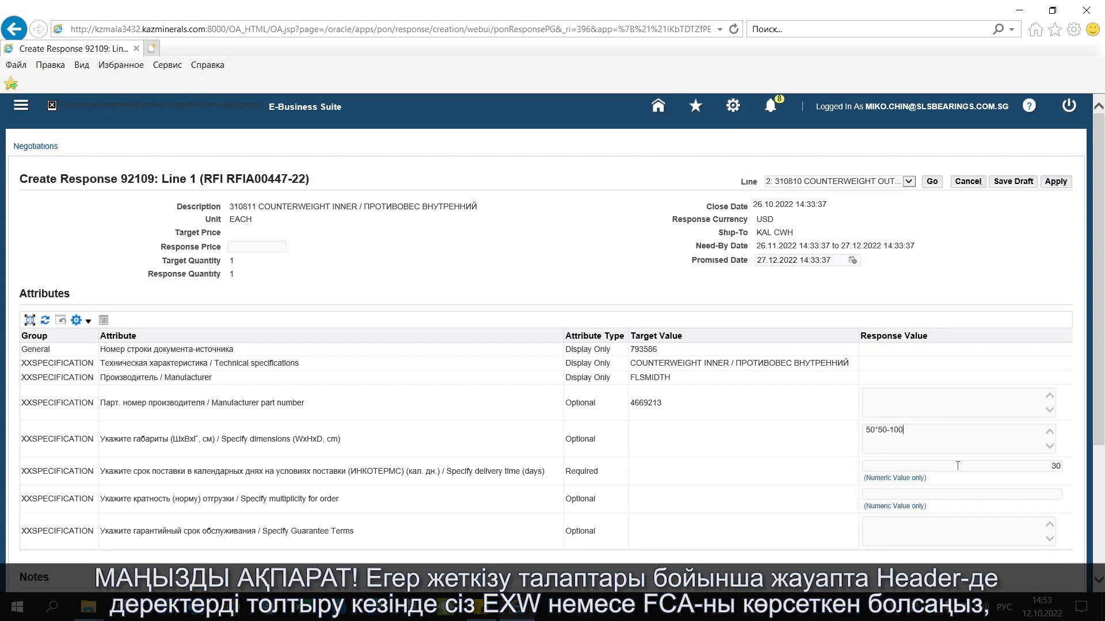
click(1062, 467)
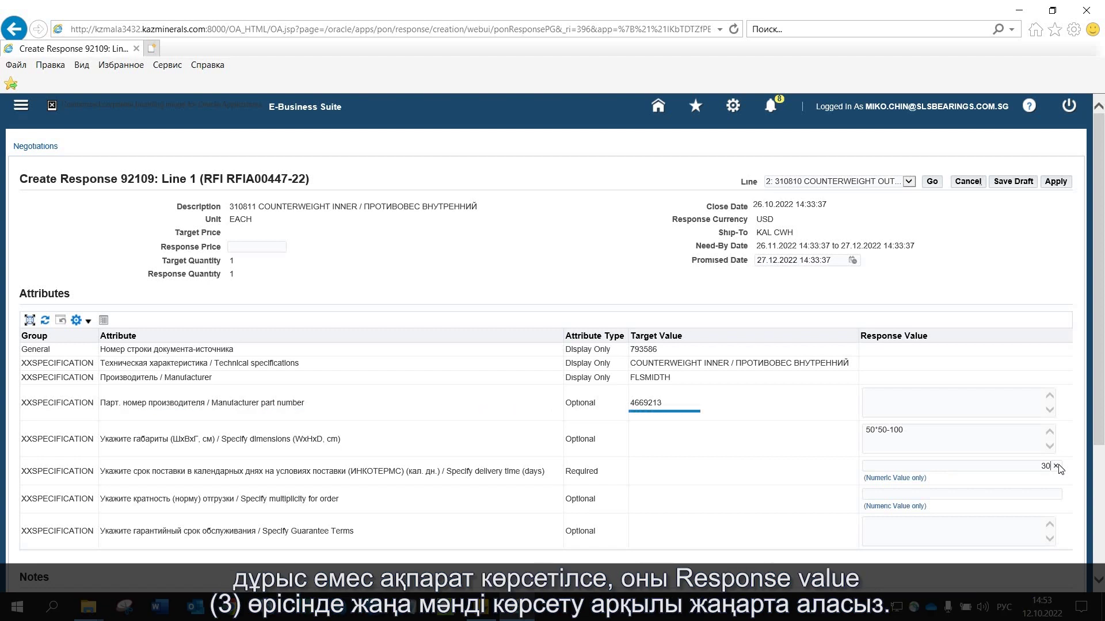
text(4669214)
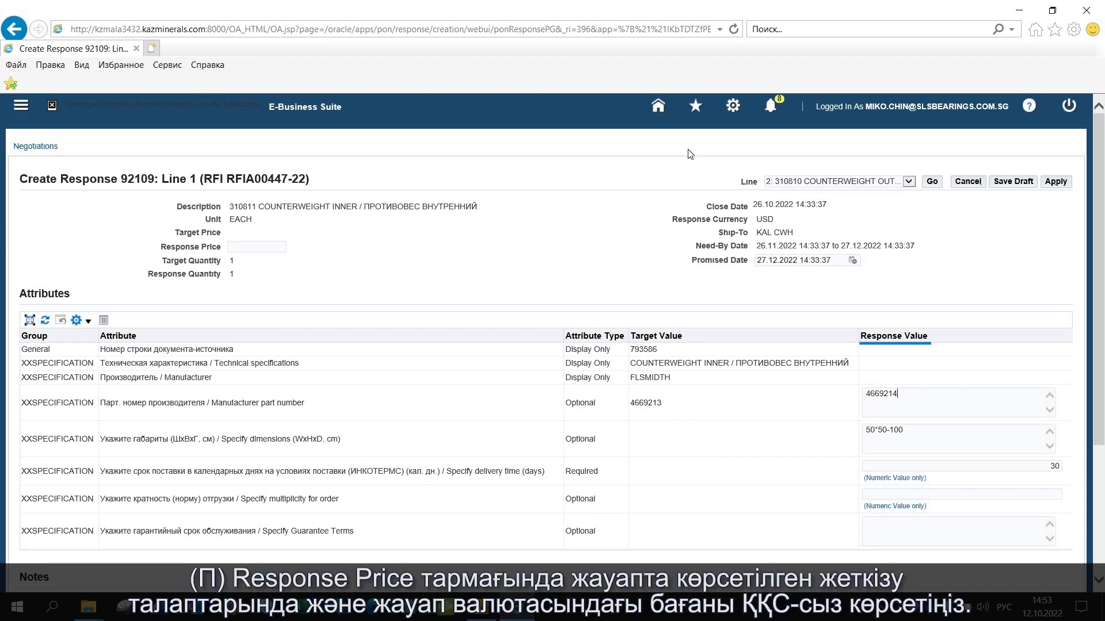
Step: Set the response price to 500 for line 1 and line 2 (310810 COUNTERWEIGHT OUTER), and apply the line details
click(253, 249)
text(500)
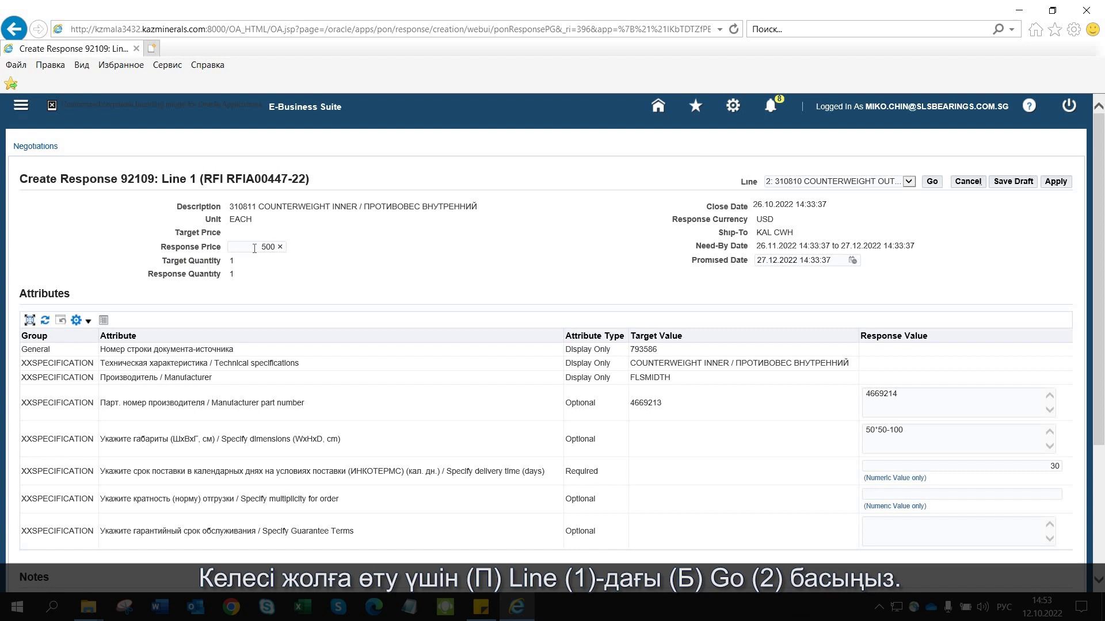
click(932, 183)
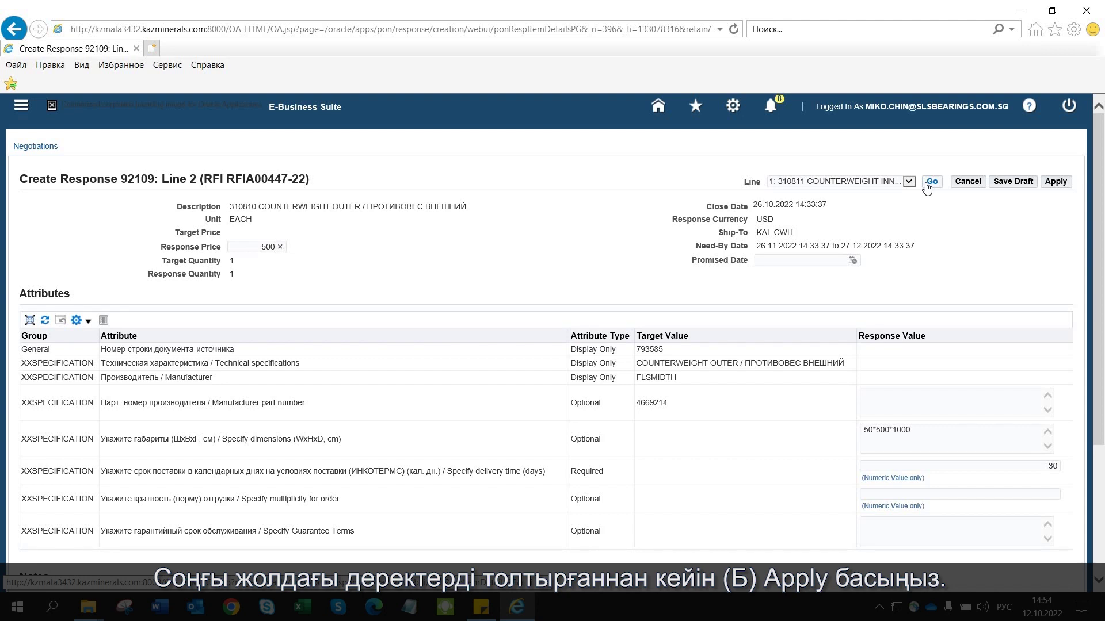
click(1052, 183)
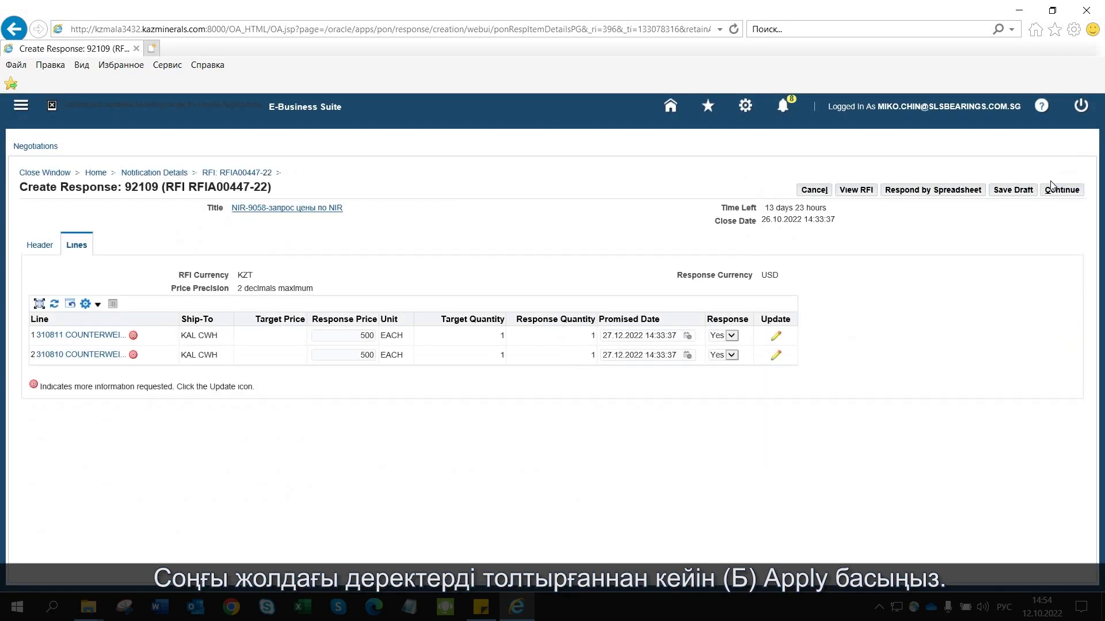
Step: Recheck the header and lines of response 92109, and submit it with USD as the response currency
click(45, 247)
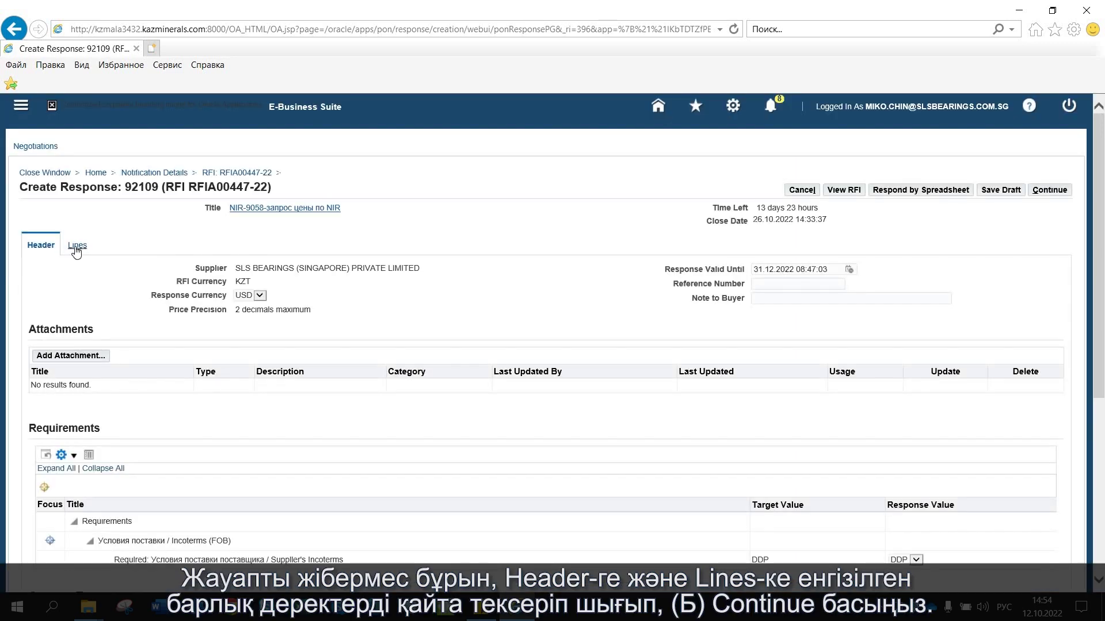
click(76, 249)
click(1060, 191)
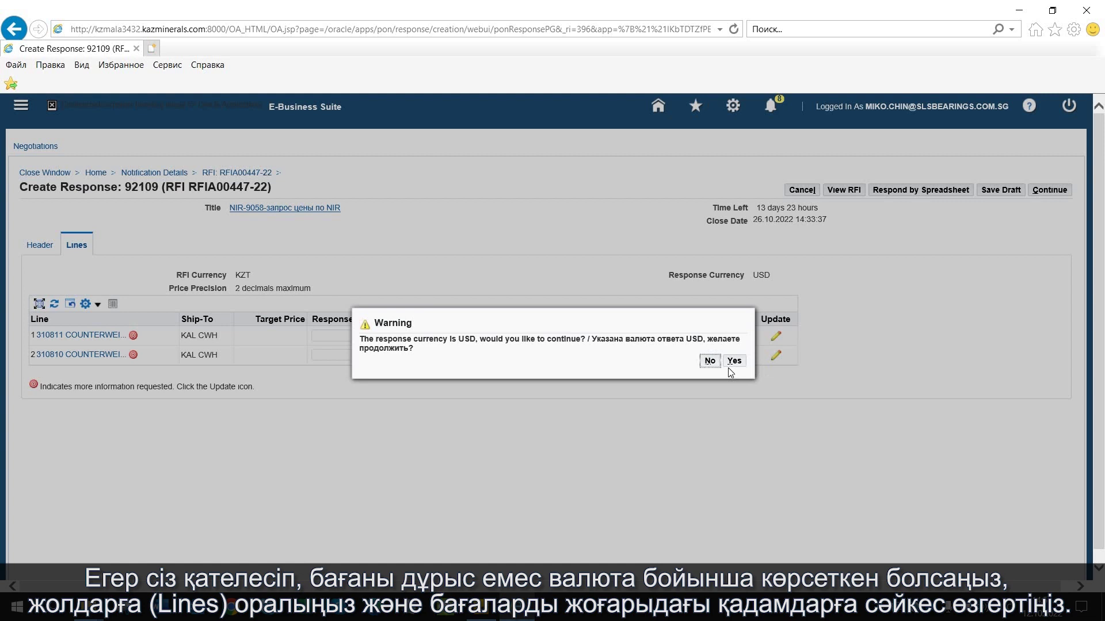
click(728, 365)
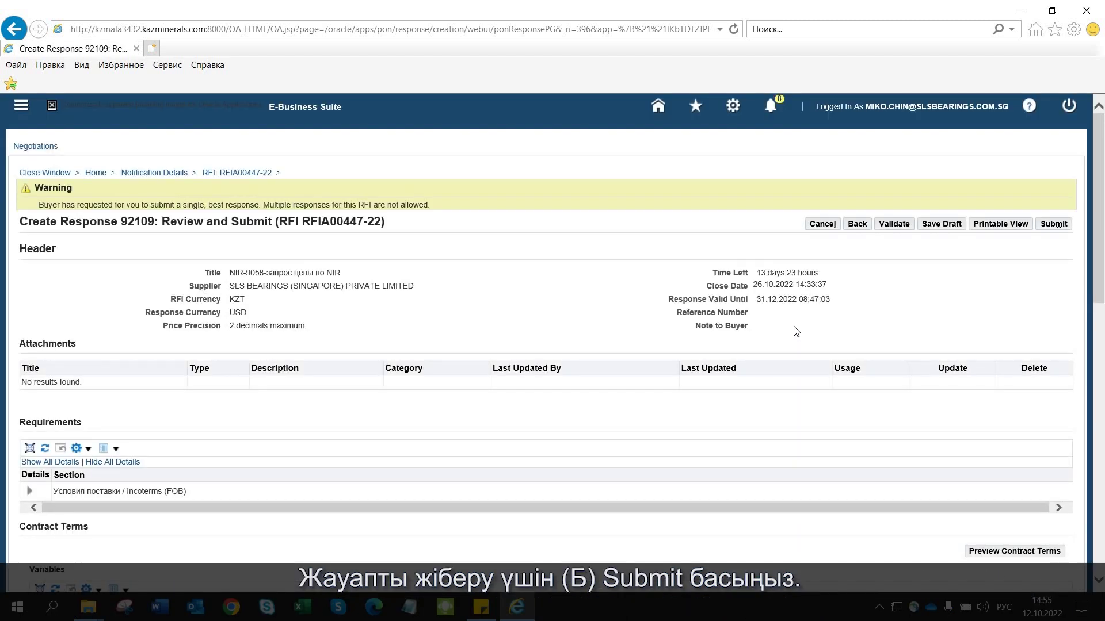
click(1052, 225)
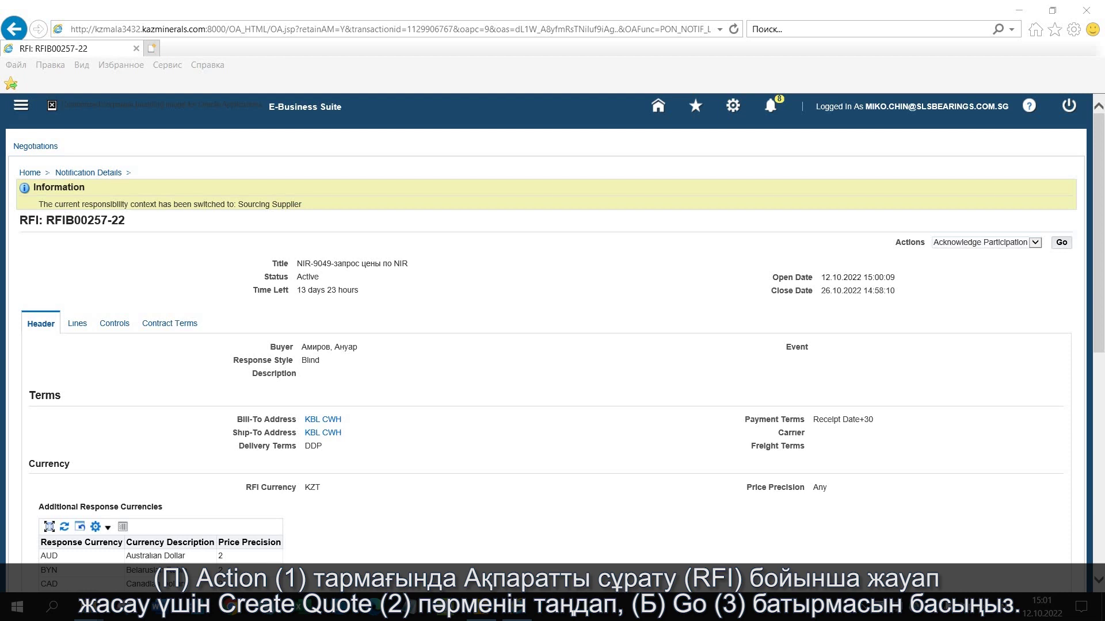
Step: Create a response to RFI RFIB00257-22
click(1034, 242)
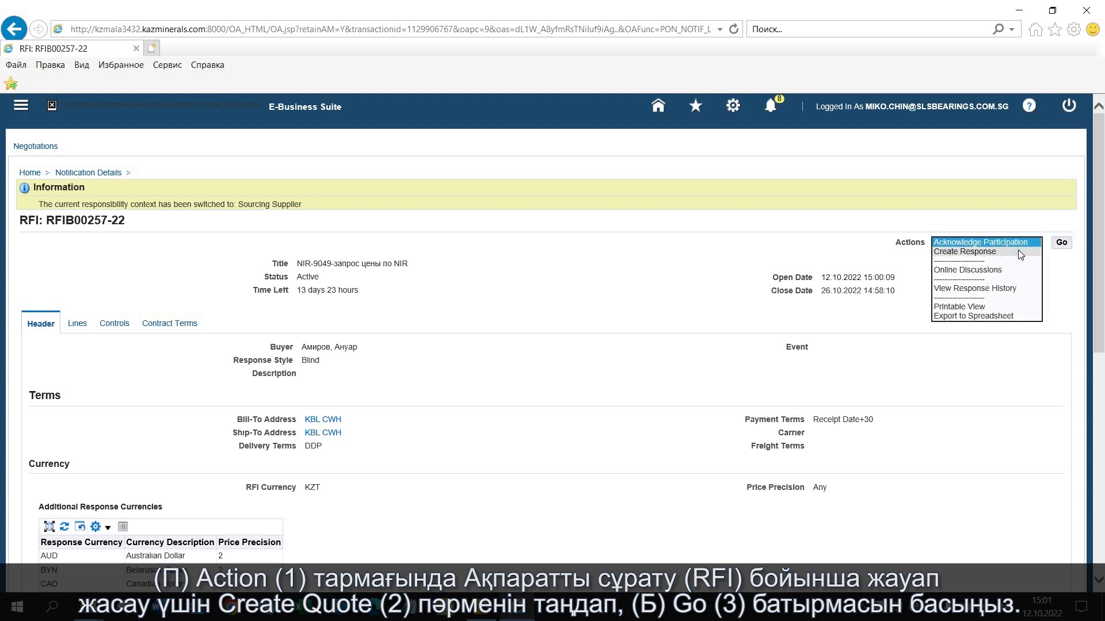
click(1017, 251)
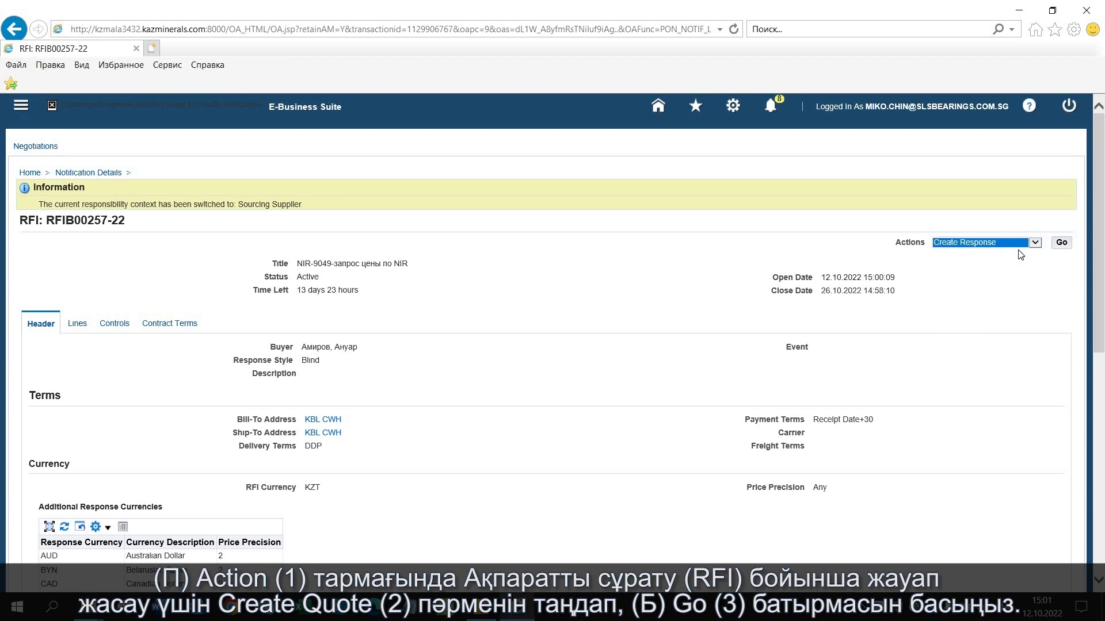
click(1062, 243)
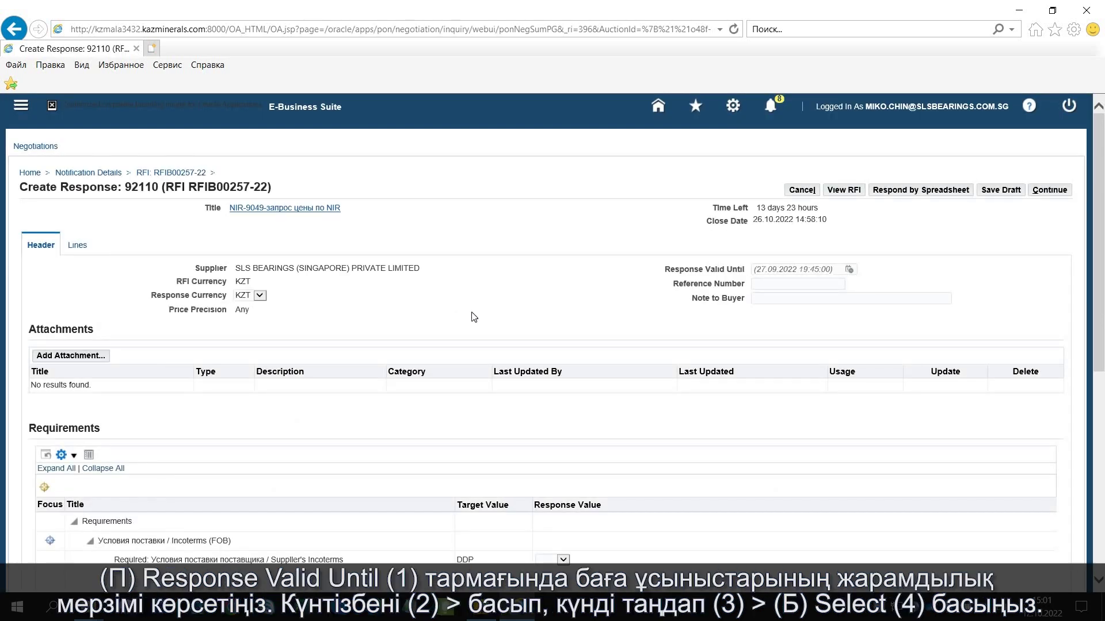
Step: Set the response's validity end to 31.12.2022 and its response currency to USD
click(849, 270)
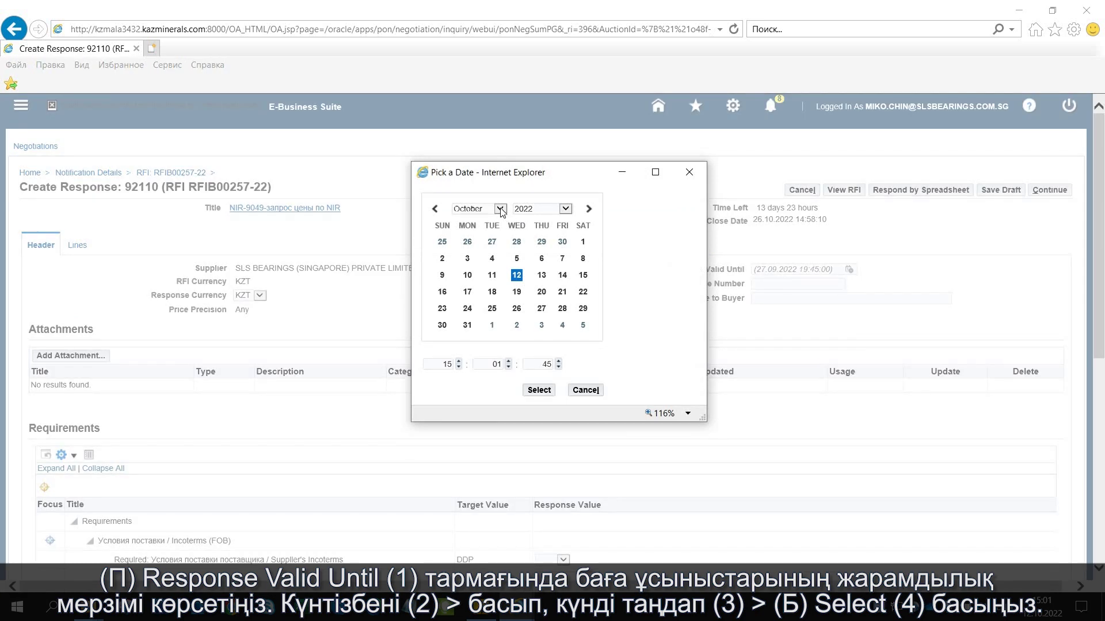
click(500, 209)
click(474, 227)
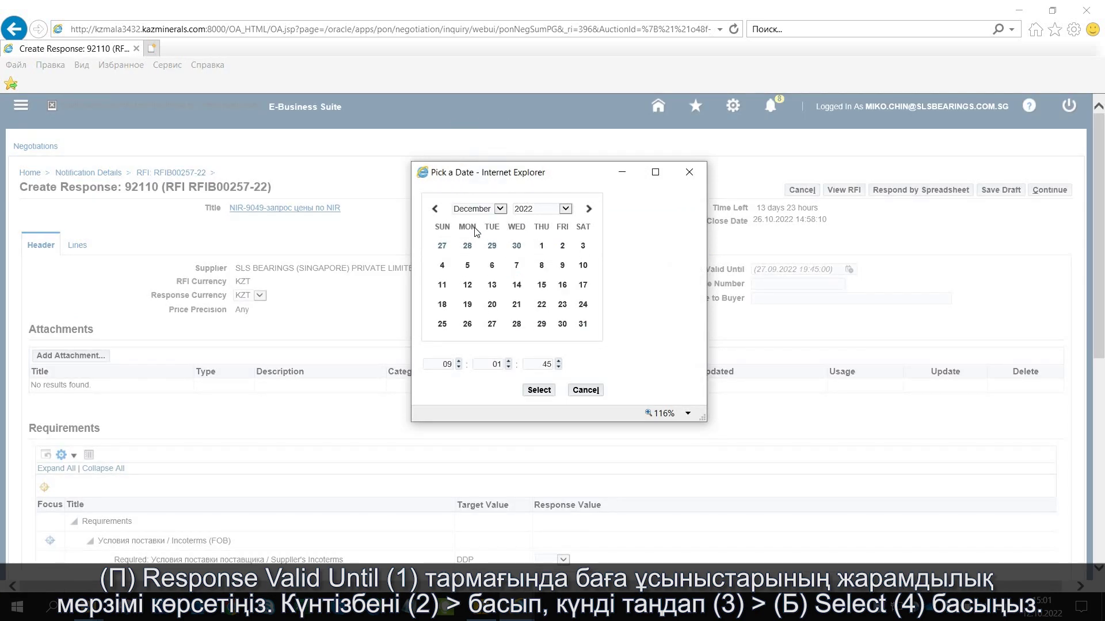
click(582, 324)
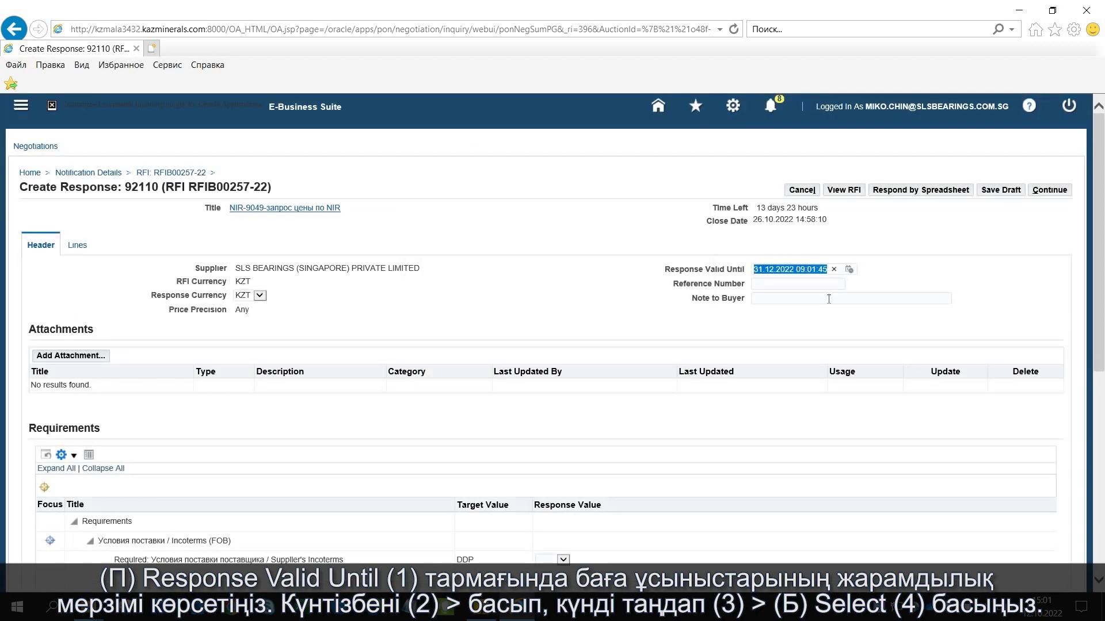
click(260, 295)
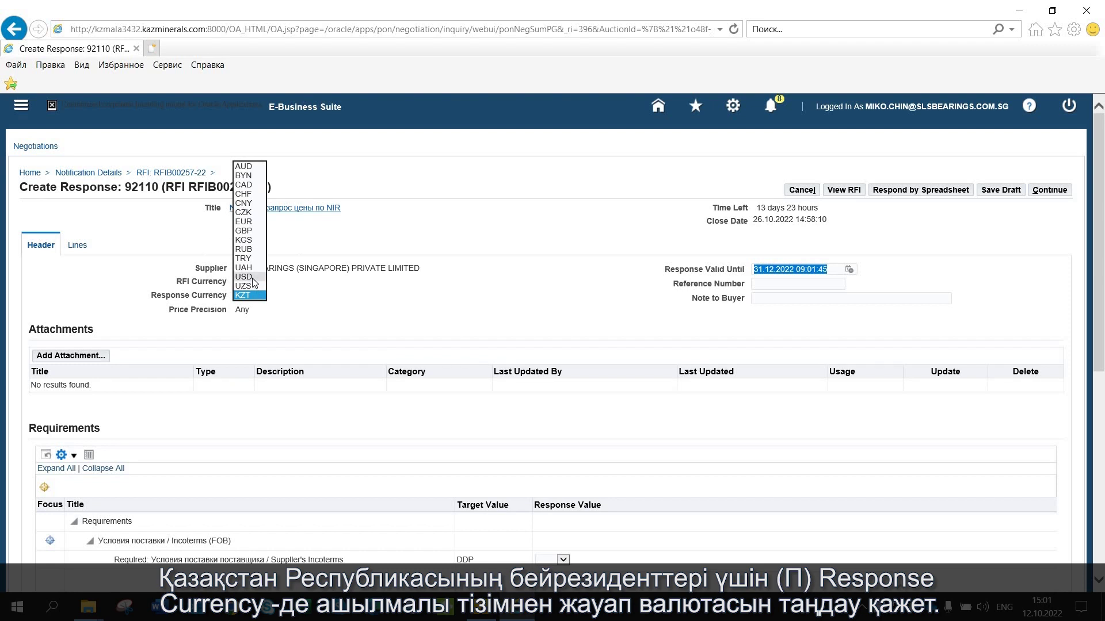
click(243, 277)
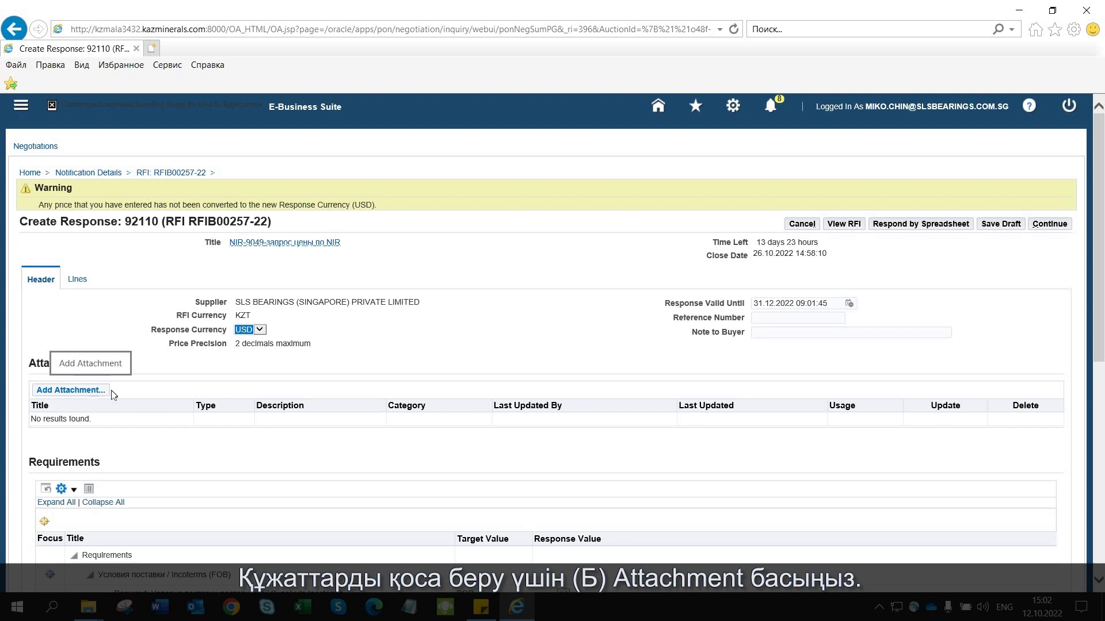
Step: Start a file attachment in the response header with "Тех.характеристики" as both title and description
click(92, 392)
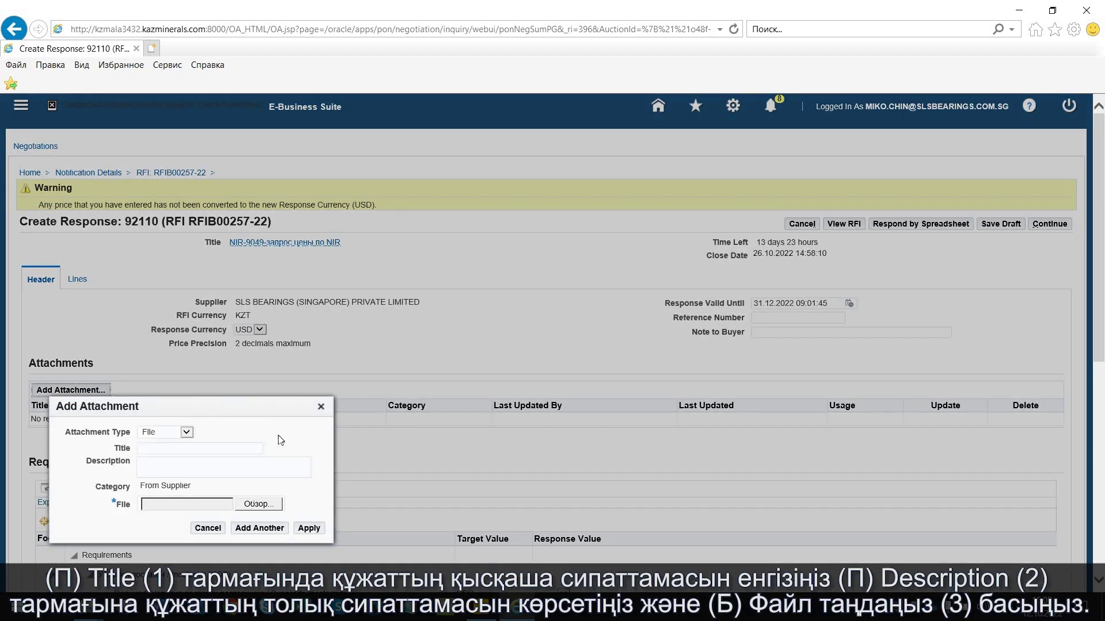
click(168, 448)
text(Тех.характеристики)
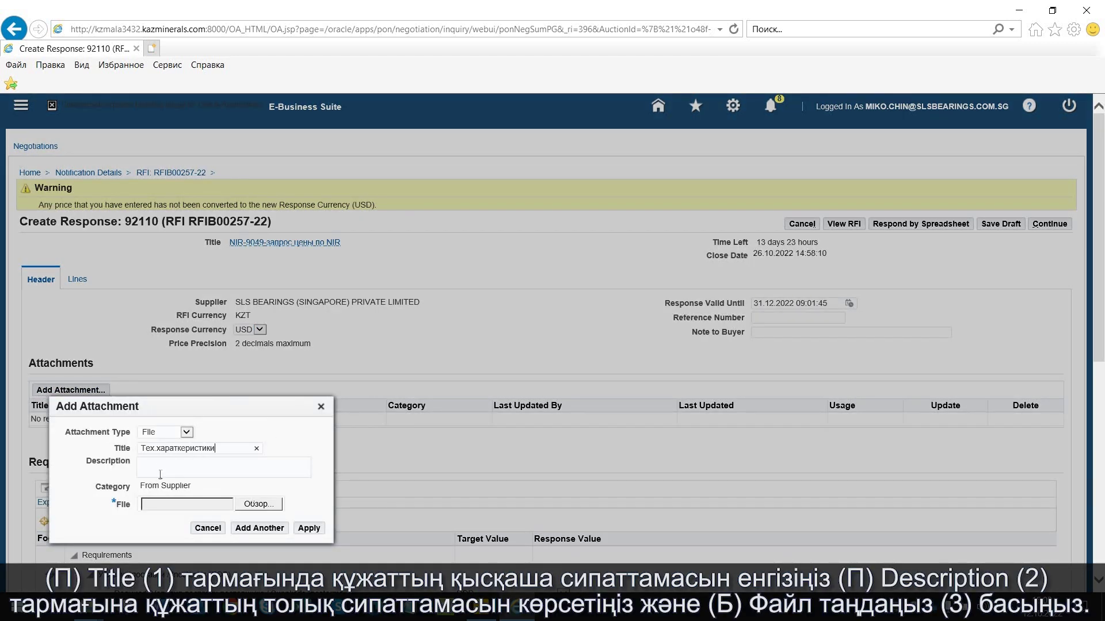
key(Tab)
text(Тех.характеристики)
Step: Choose "ТС поверка стац газоанализаторов H2S и CS2_rus.docx" from the desktop as the attachment file and apply the attachment
click(258, 504)
click(207, 122)
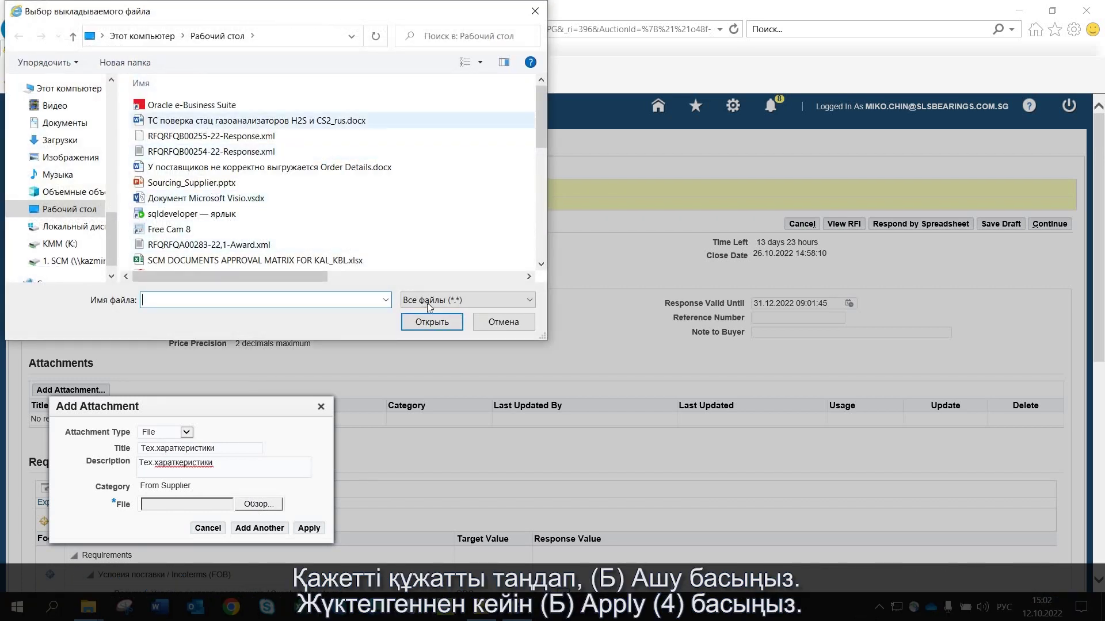
click(432, 321)
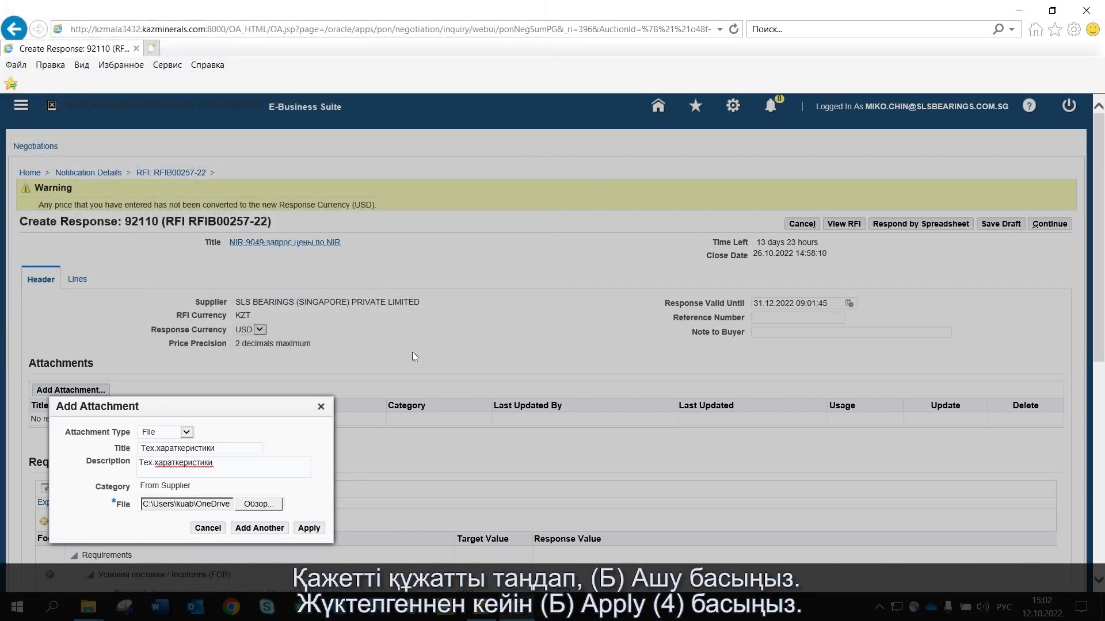
click(303, 529)
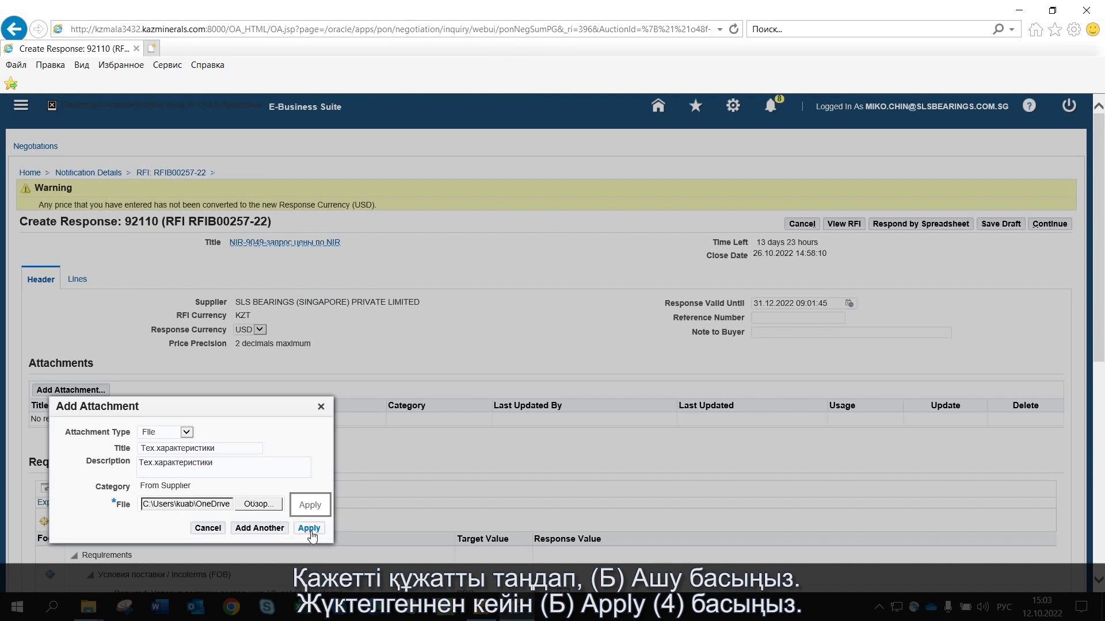
click(308, 530)
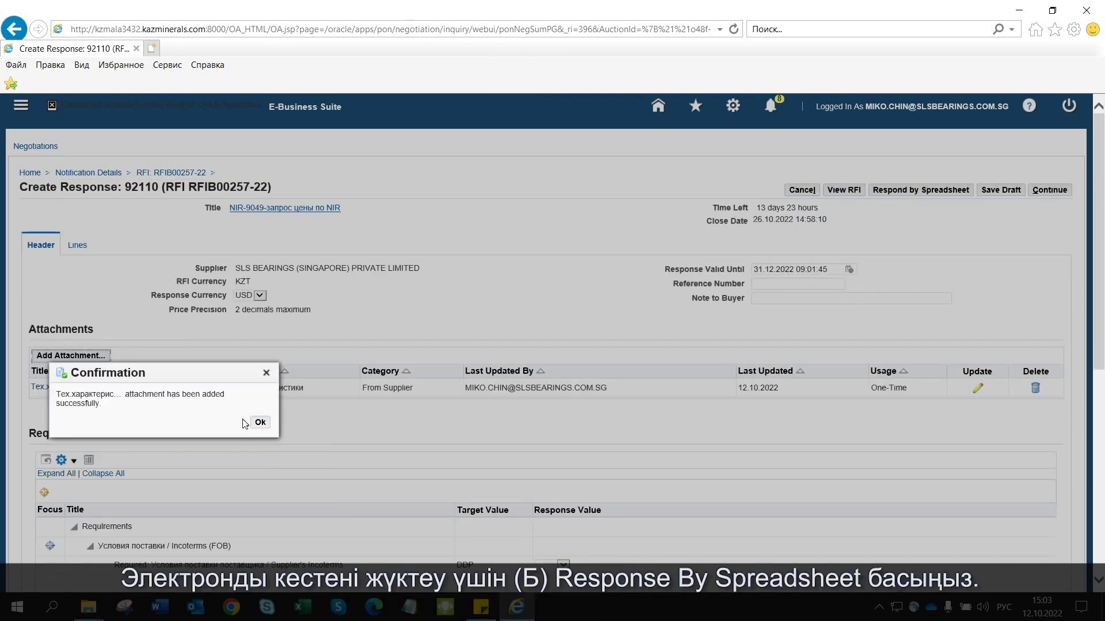
click(258, 423)
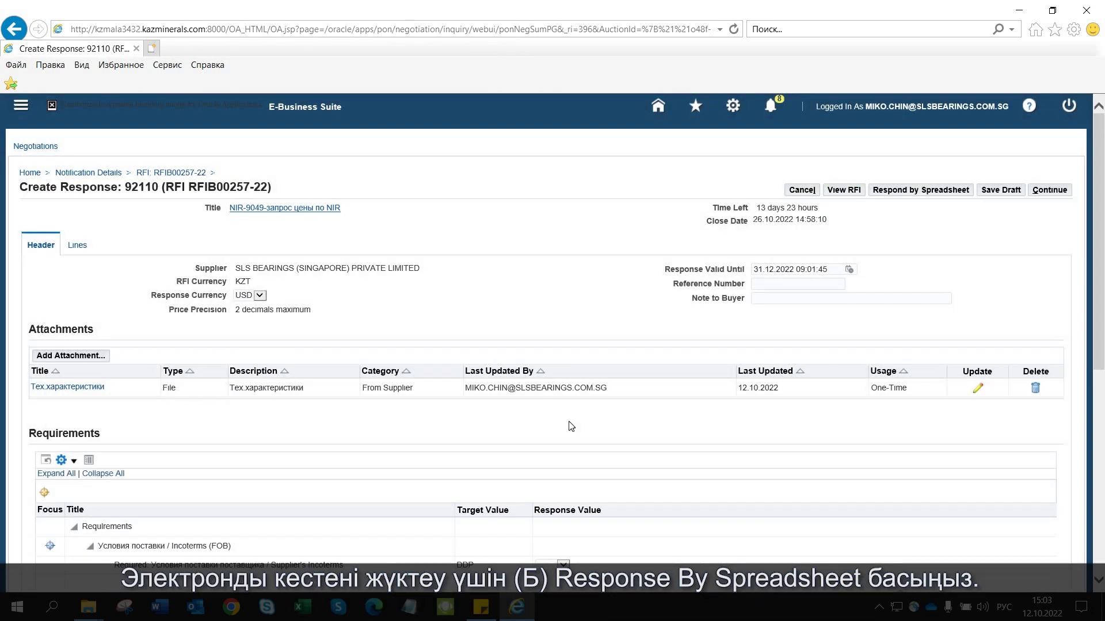
Step: Export the response spreadsheet in XXKMS XML Spreadsheet - Rich Style format and open the exported ZIP archive
click(908, 193)
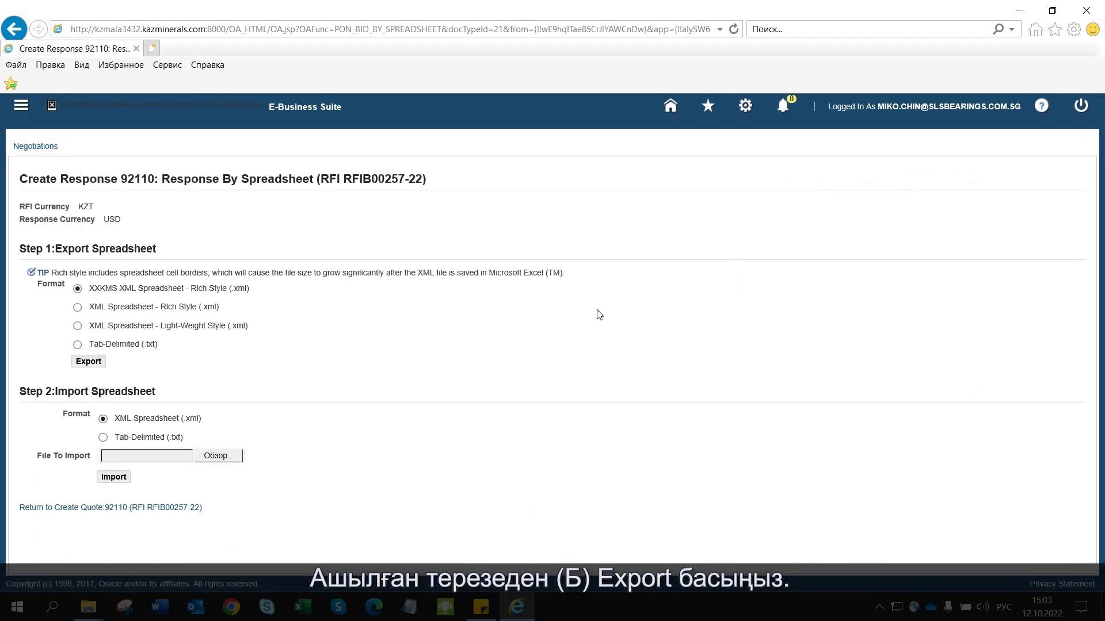
click(92, 367)
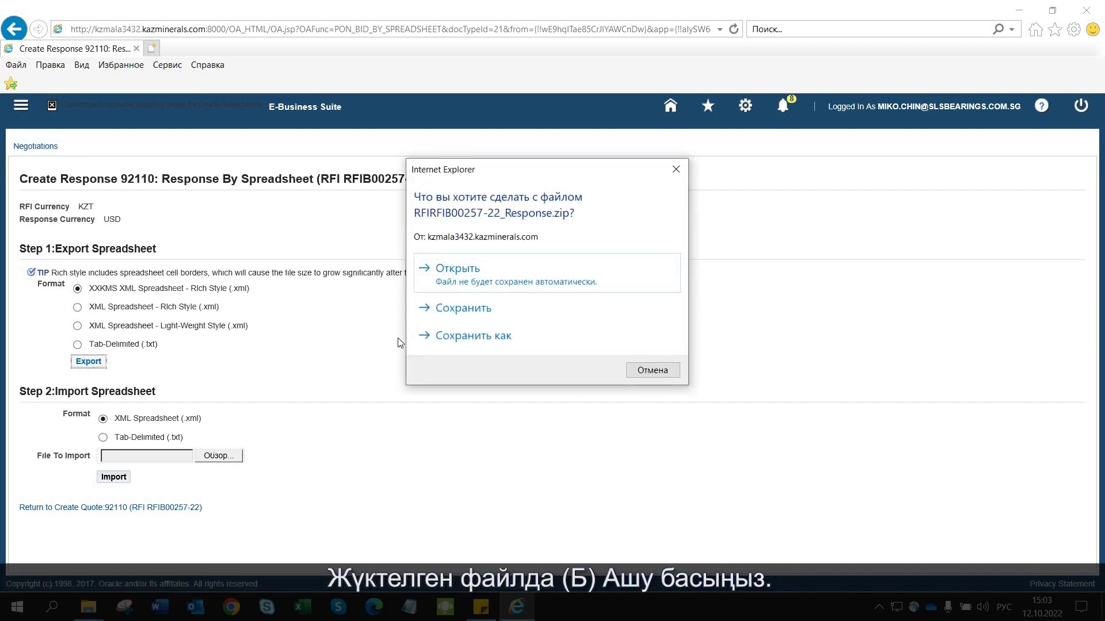
click(486, 275)
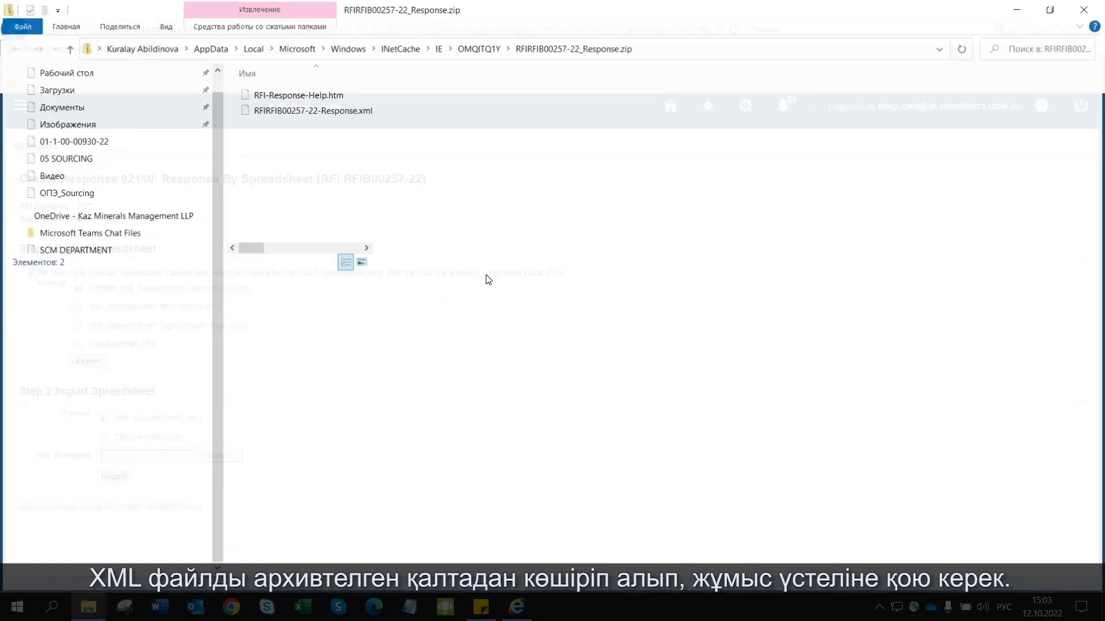
Step: Copy RFIRFIB00257-22-Response.xml from the archive to the desktop
click(354, 109)
right_click(355, 109)
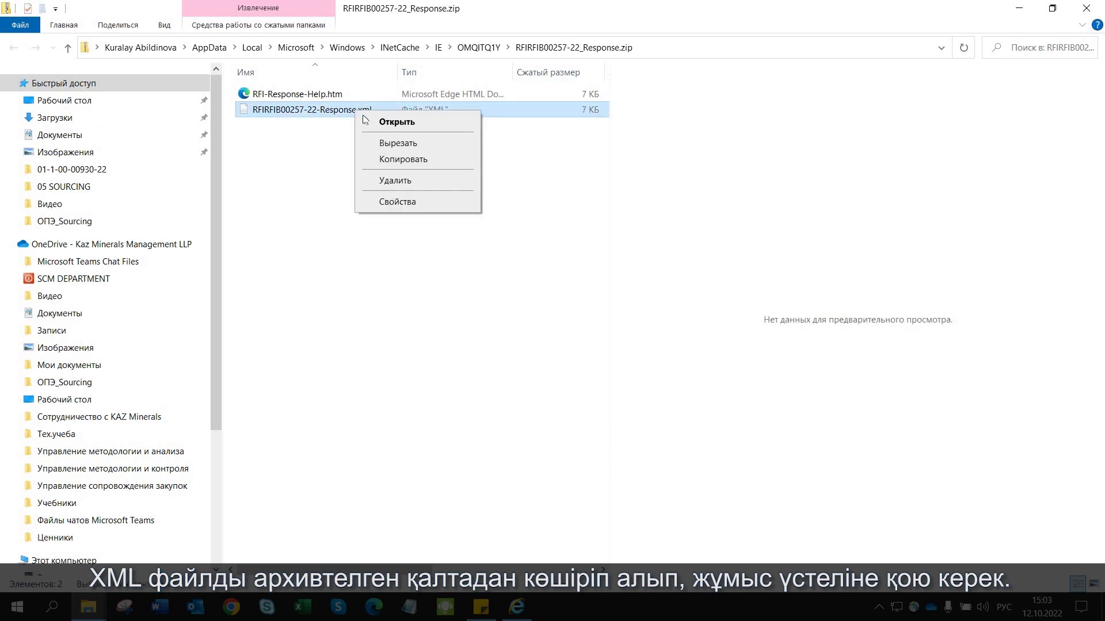
click(397, 159)
key(super+d)
right_click(703, 271)
click(730, 333)
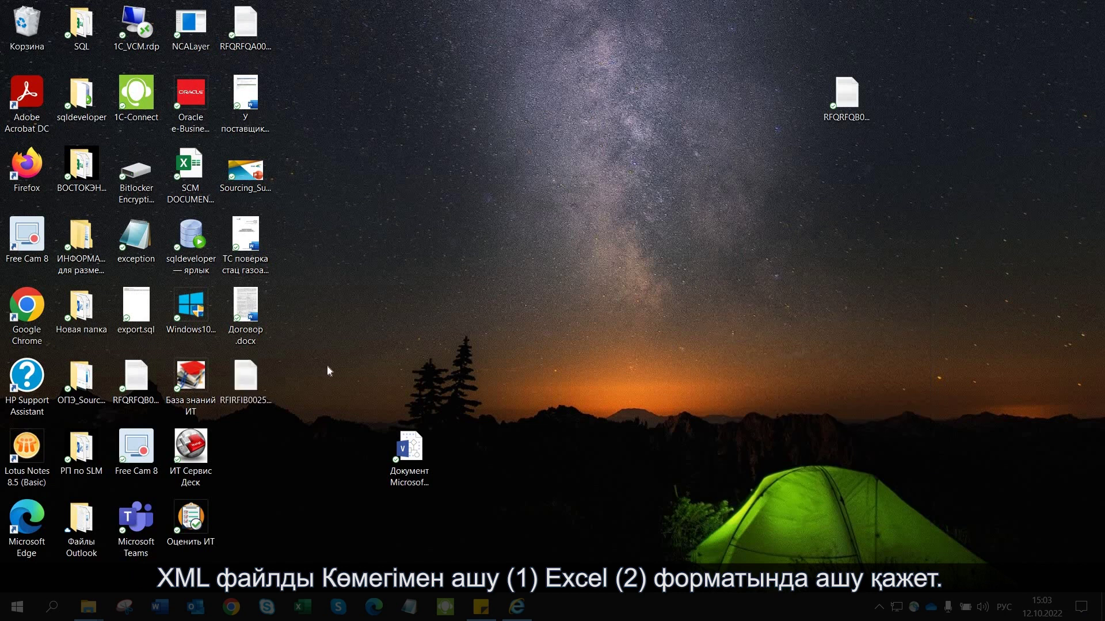
Step: Open RFIRFIB00257-22-Response.xml from the desktop in Excel
right_click(259, 374)
mouse_move(295, 410)
click(564, 412)
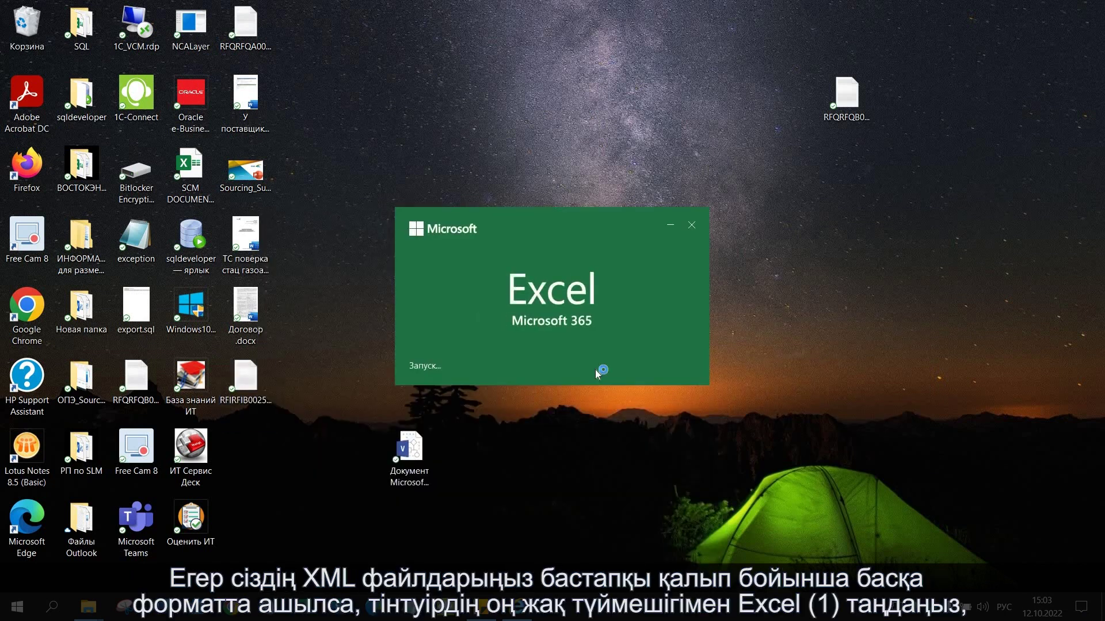
Step: Make Excel the default application for opening .xml files, using the exported response file
right_click(256, 382)
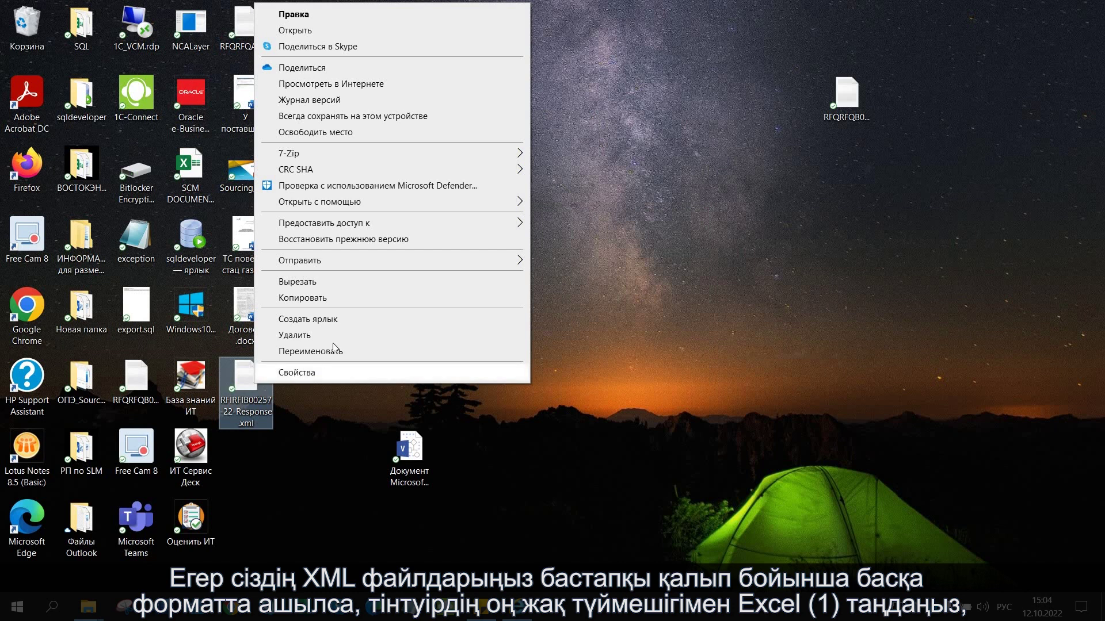
mouse_move(354, 206)
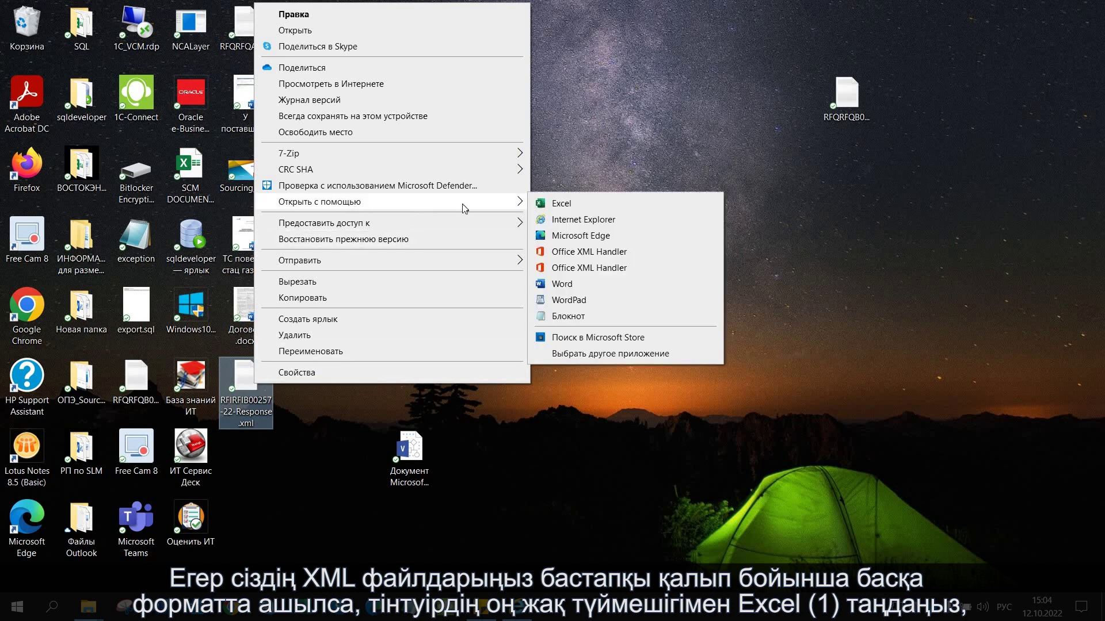
click(567, 359)
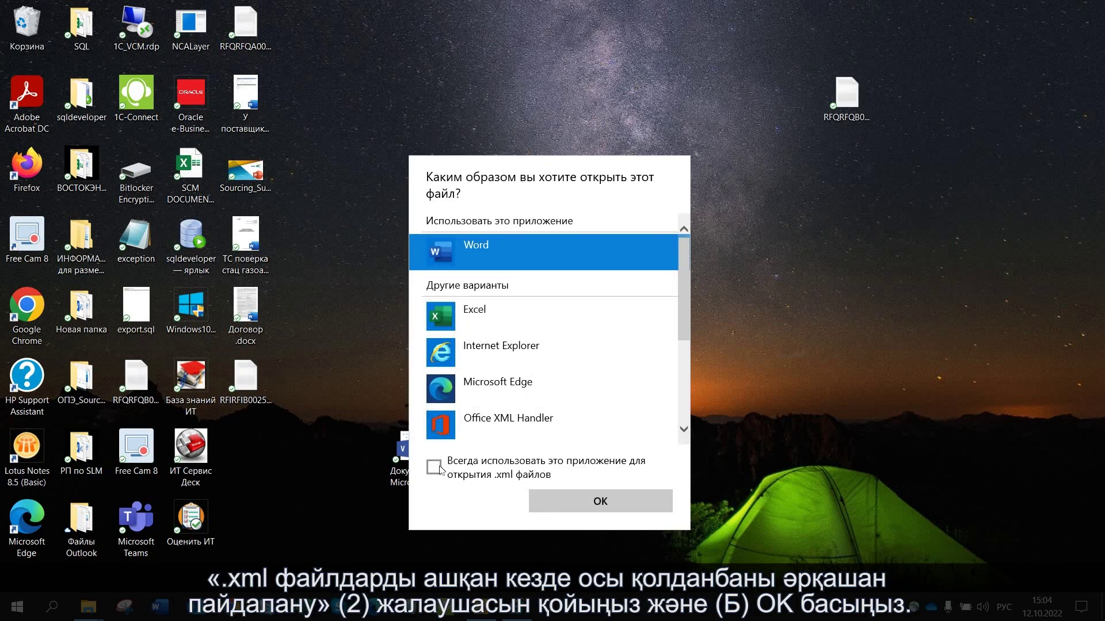
click(441, 469)
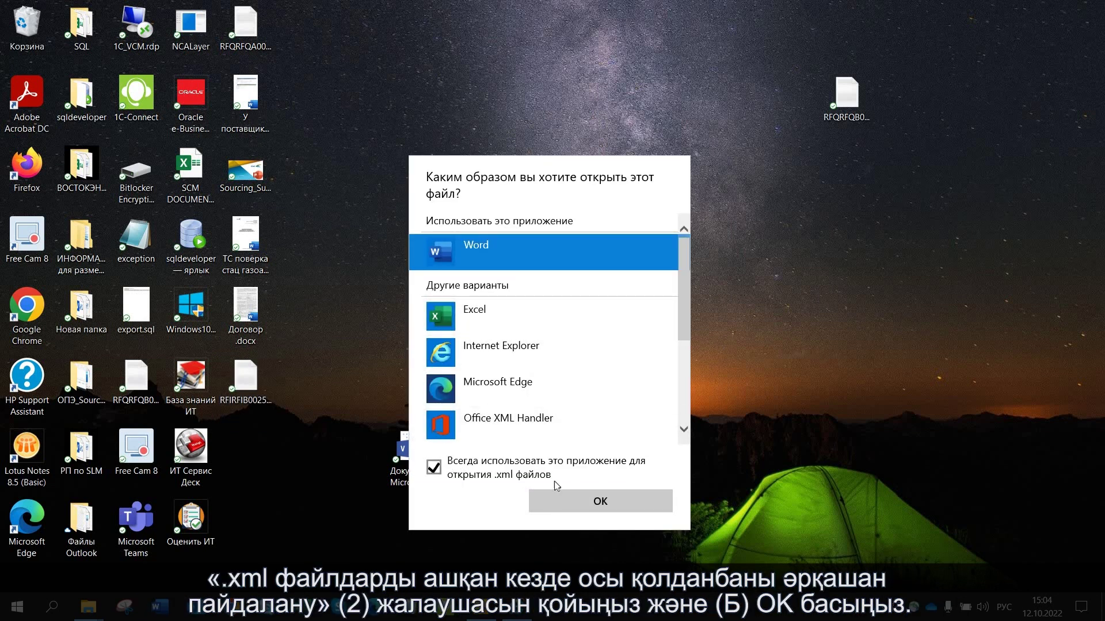
click(518, 322)
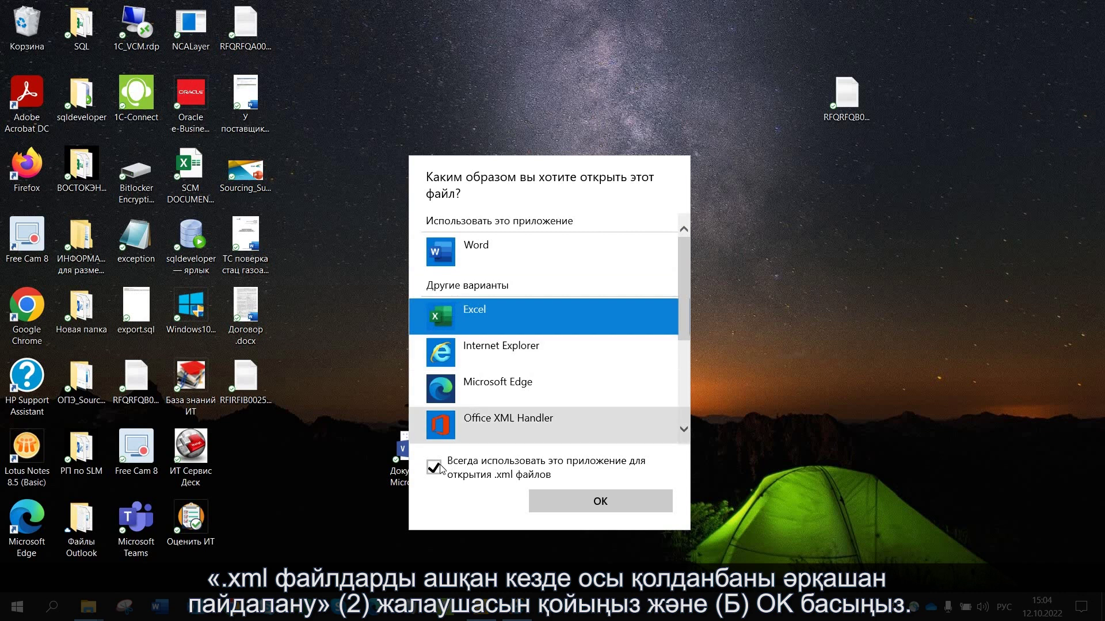
click(595, 500)
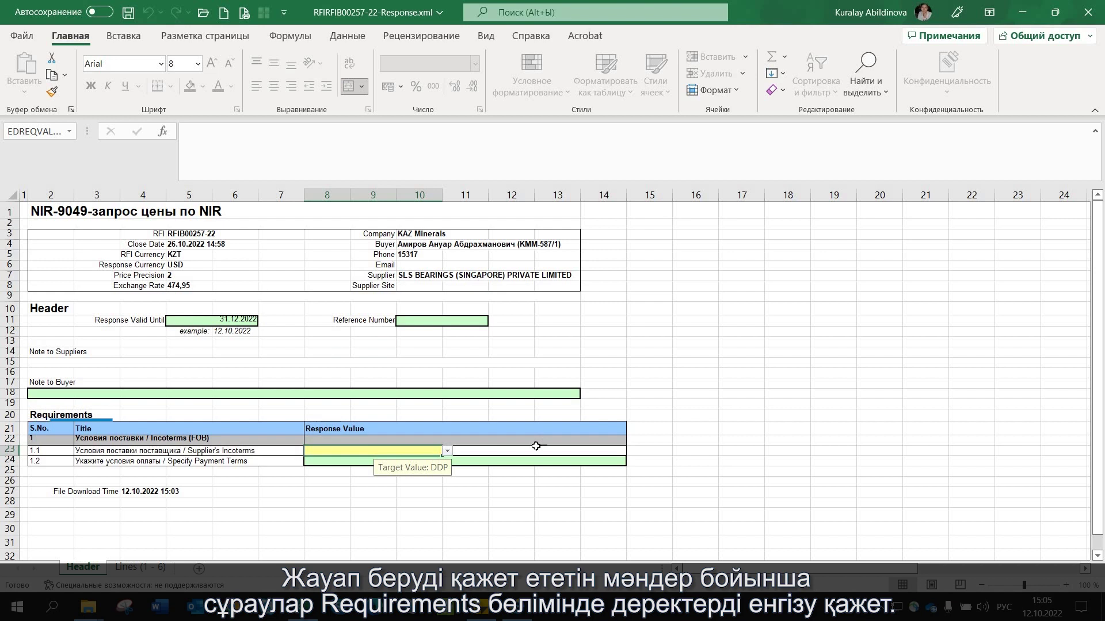
Step: Fill in the spreadsheet's header requirements with Supplier's Incoterms EXW and payment terms "по факту поставки"
click(446, 453)
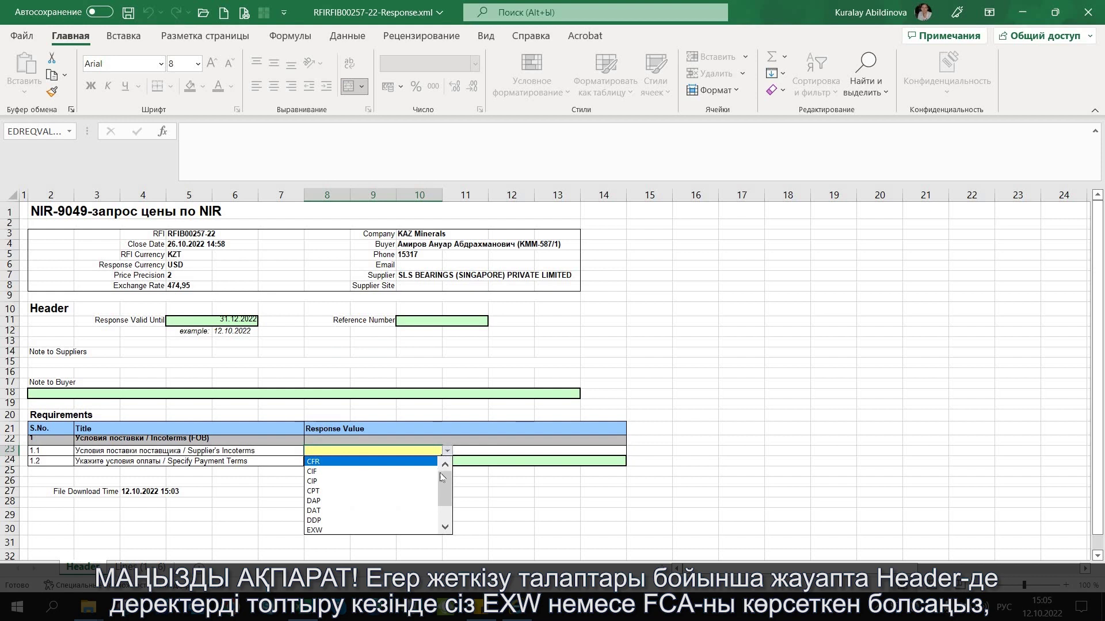
drag(447, 492, 447, 500)
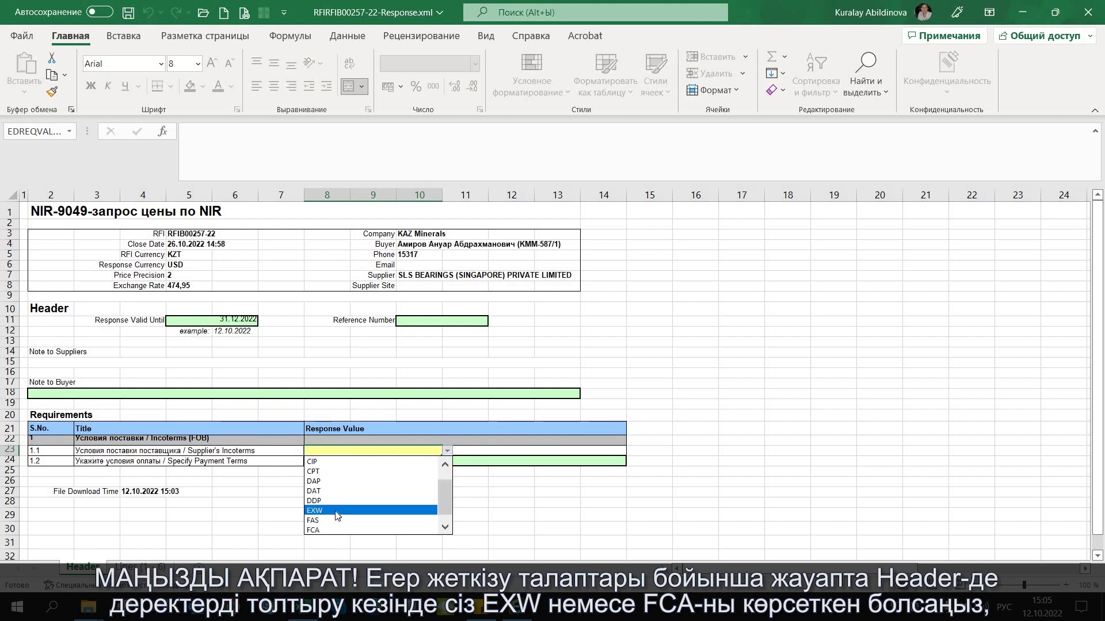
click(335, 511)
click(358, 461)
text(по факту поставки)
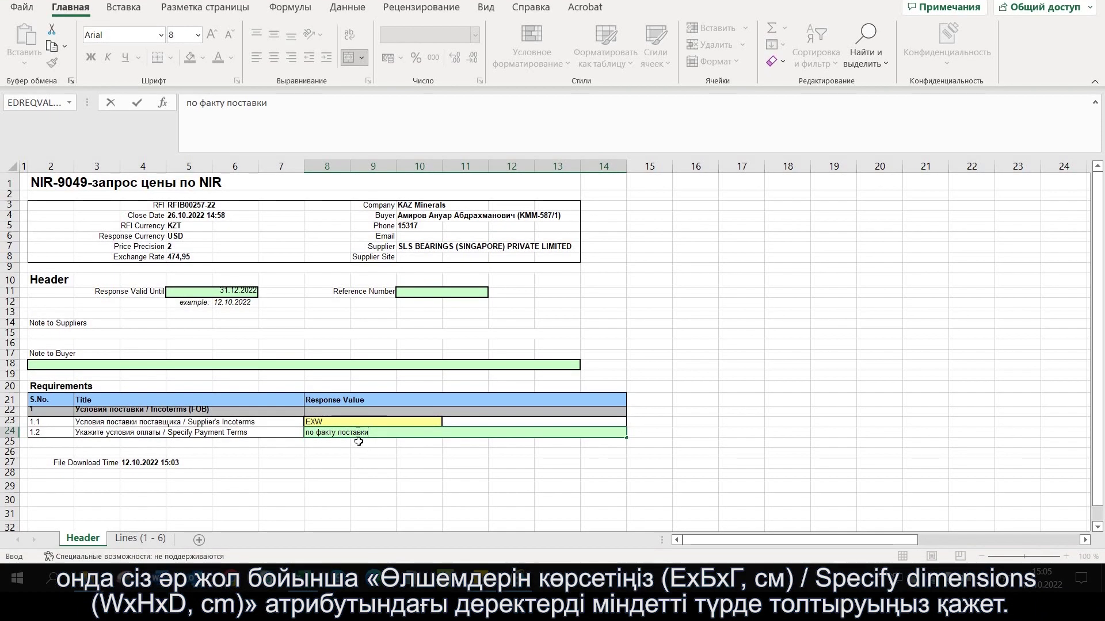
click(280, 475)
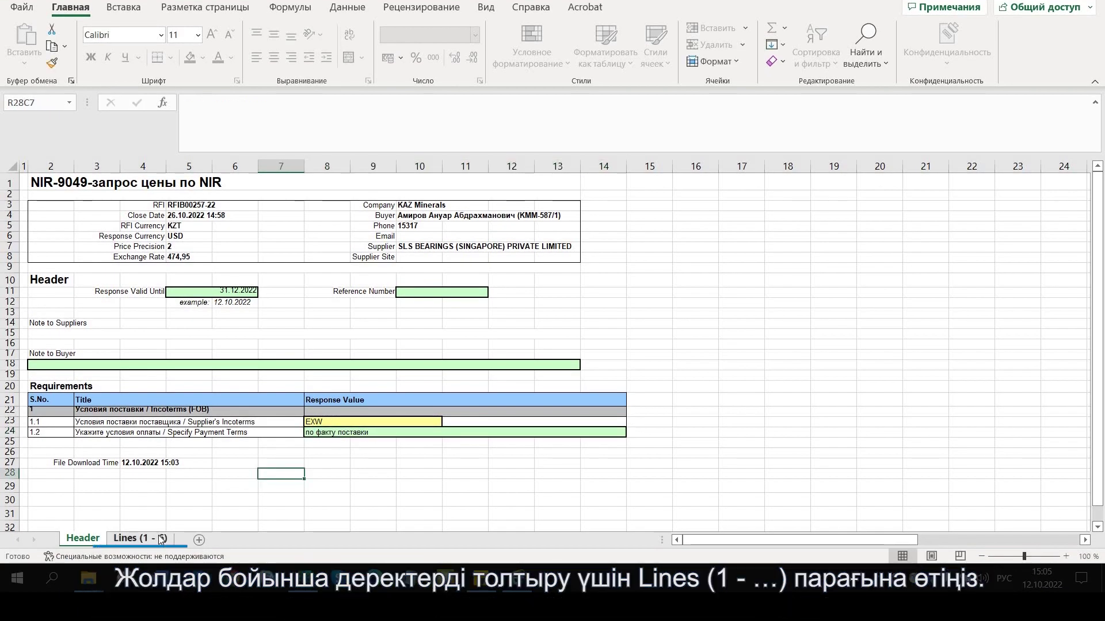
Step: On the Lines sheet, enter a Response Price of 2500 for line 1, the M20 nyloc nut
click(161, 539)
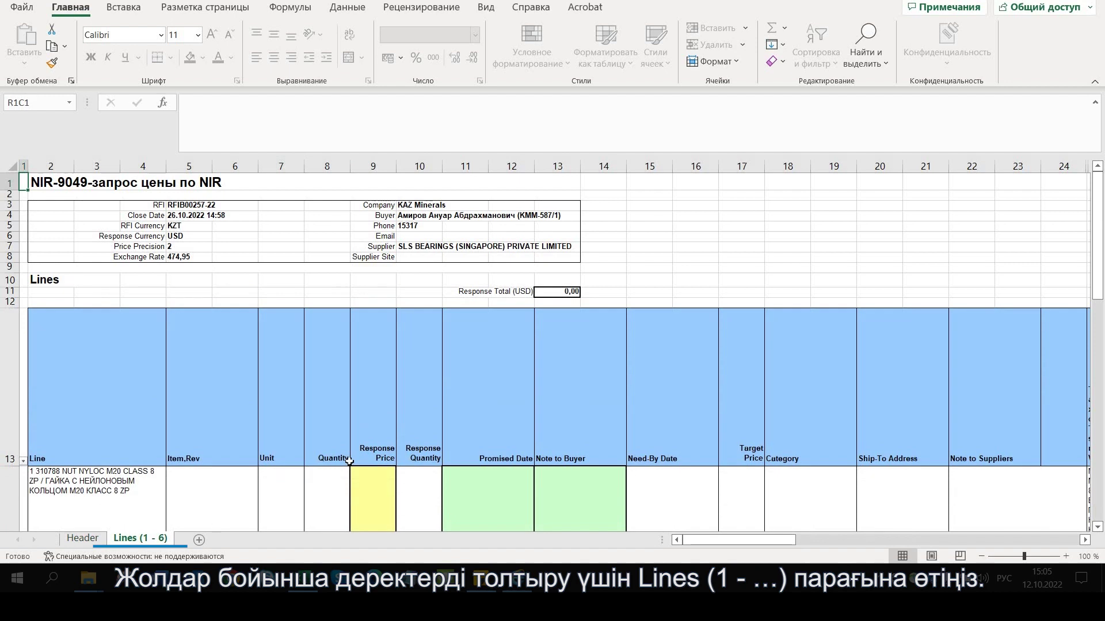
scroll(413, 429, down, 4)
scroll(413, 428, down, 1)
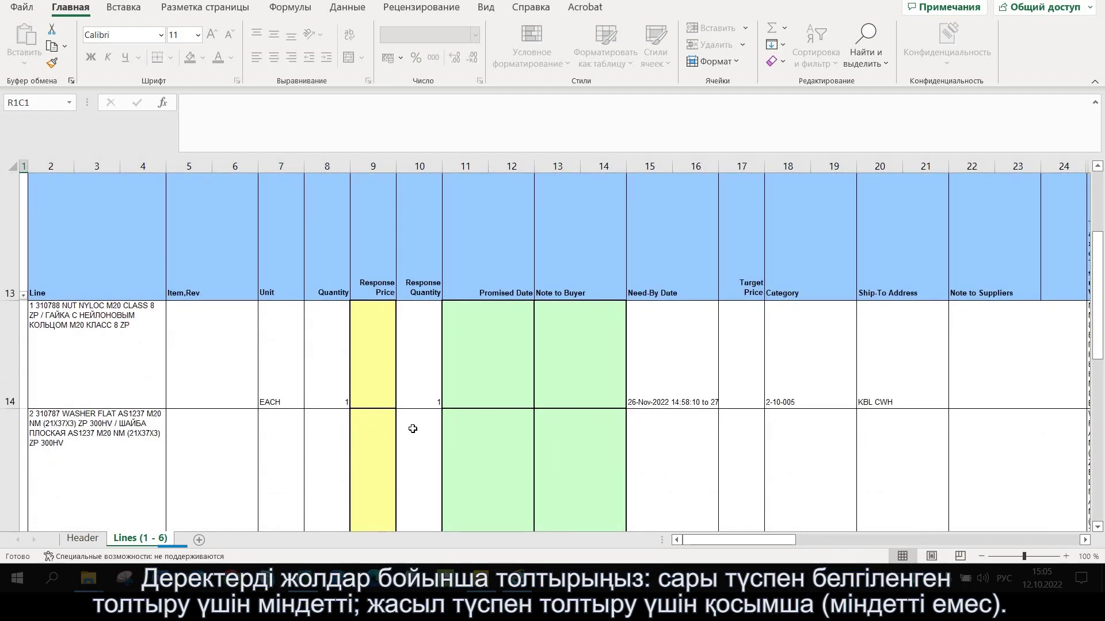
click(377, 366)
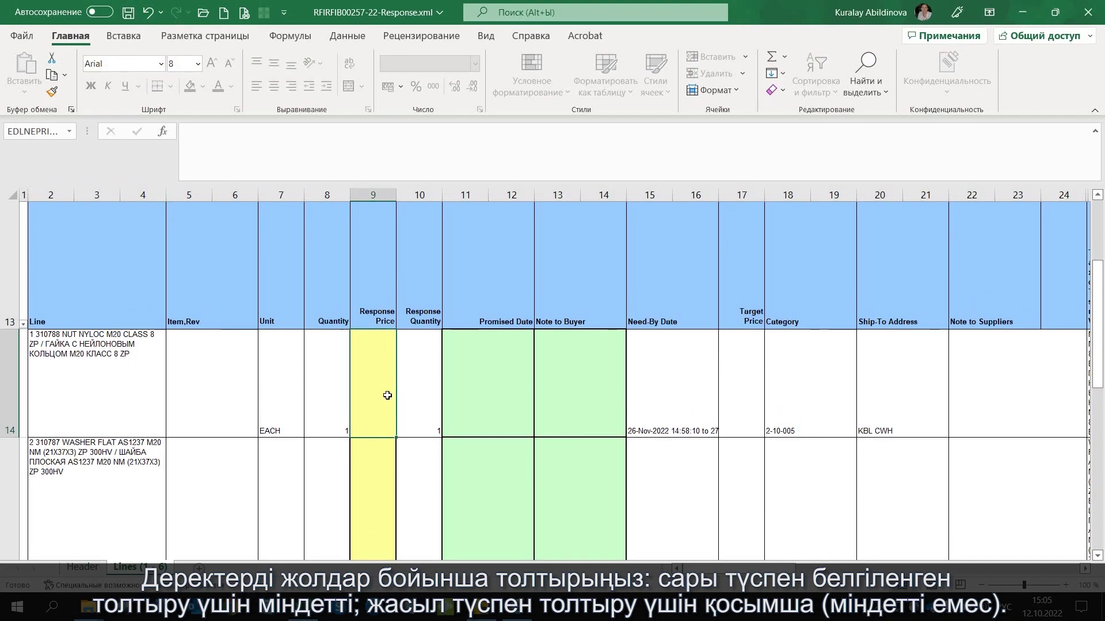
text(2500)
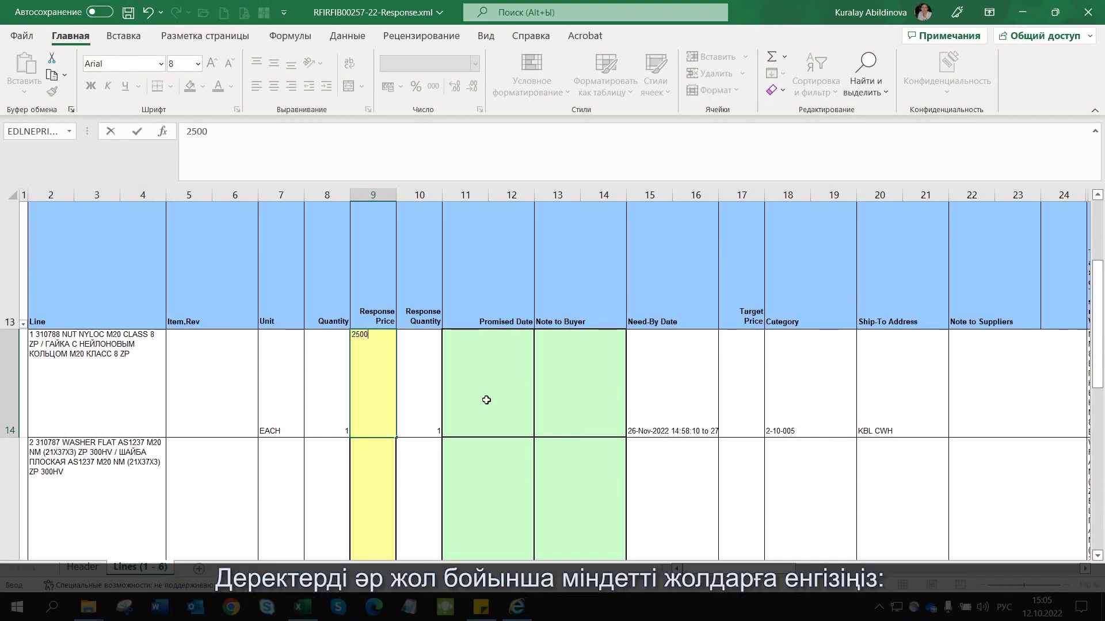
key(Tab)
Step: Set line 1's delivery time Quote Value to 30 days, checking it against the full column heading
scroll(749, 530, right, 5)
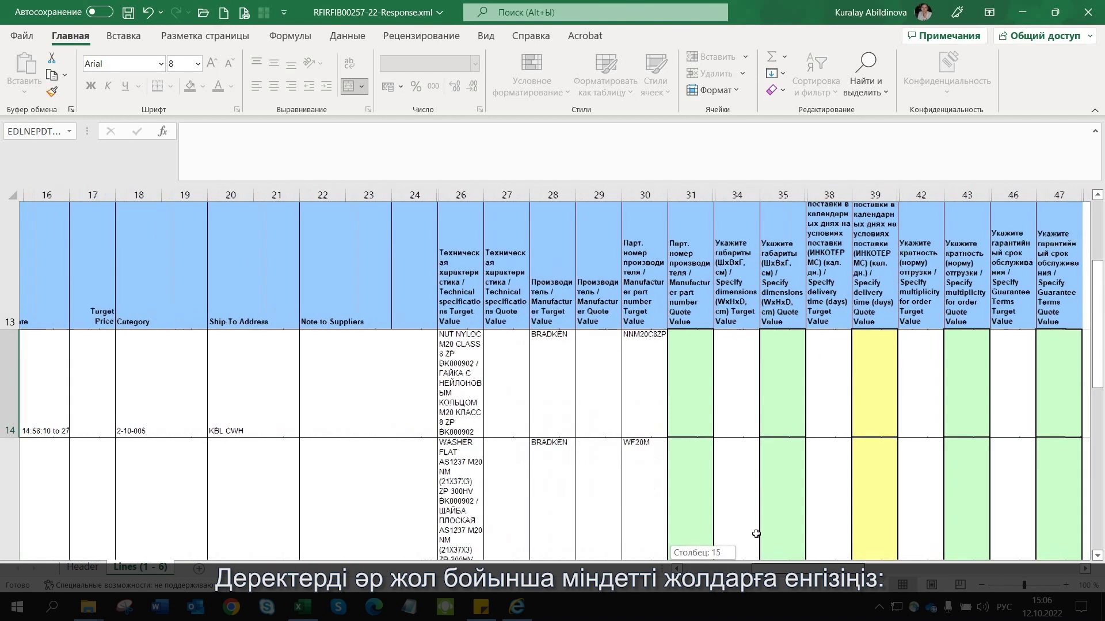
click(850, 386)
text(30)
key(Tab)
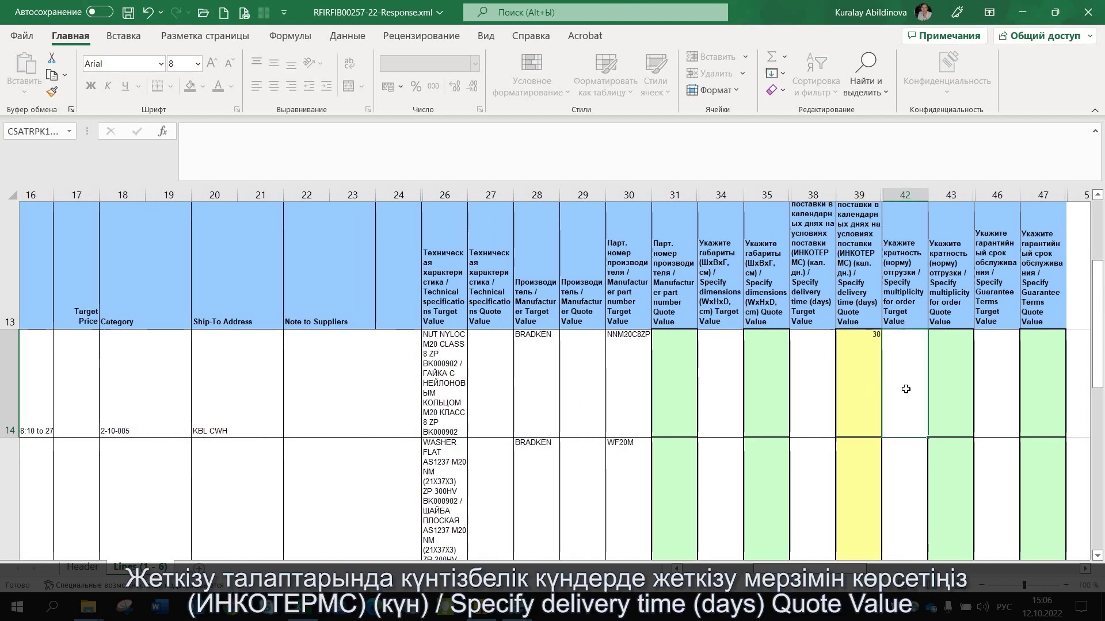
click(861, 306)
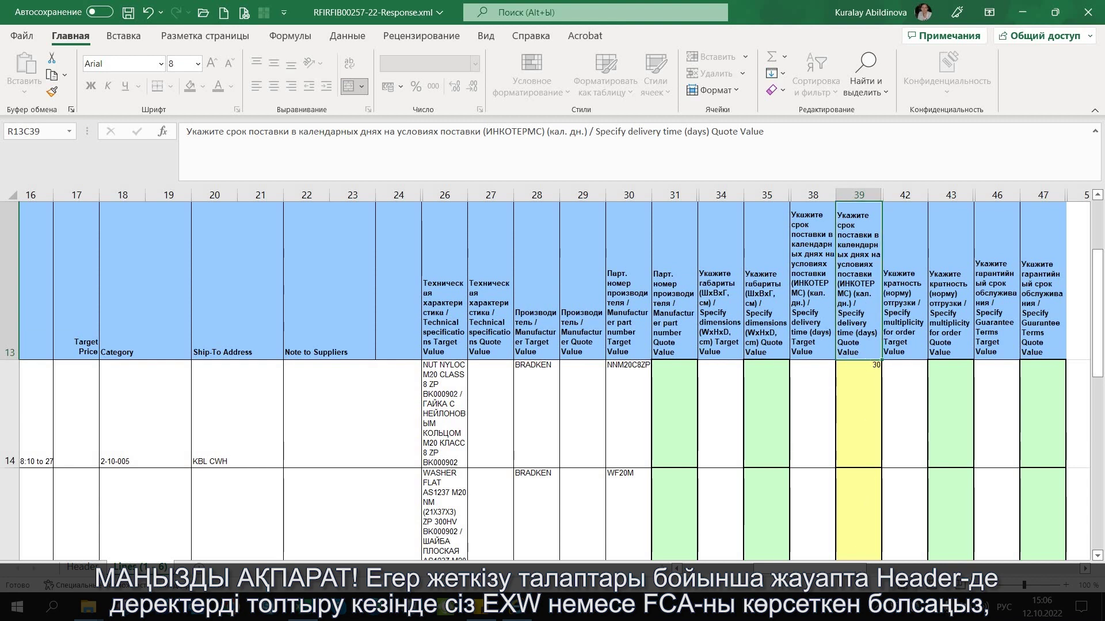
Step: Enter 50*400*300 as line 1's dimensions (WxHxD, cm) Quote Value
click(764, 401)
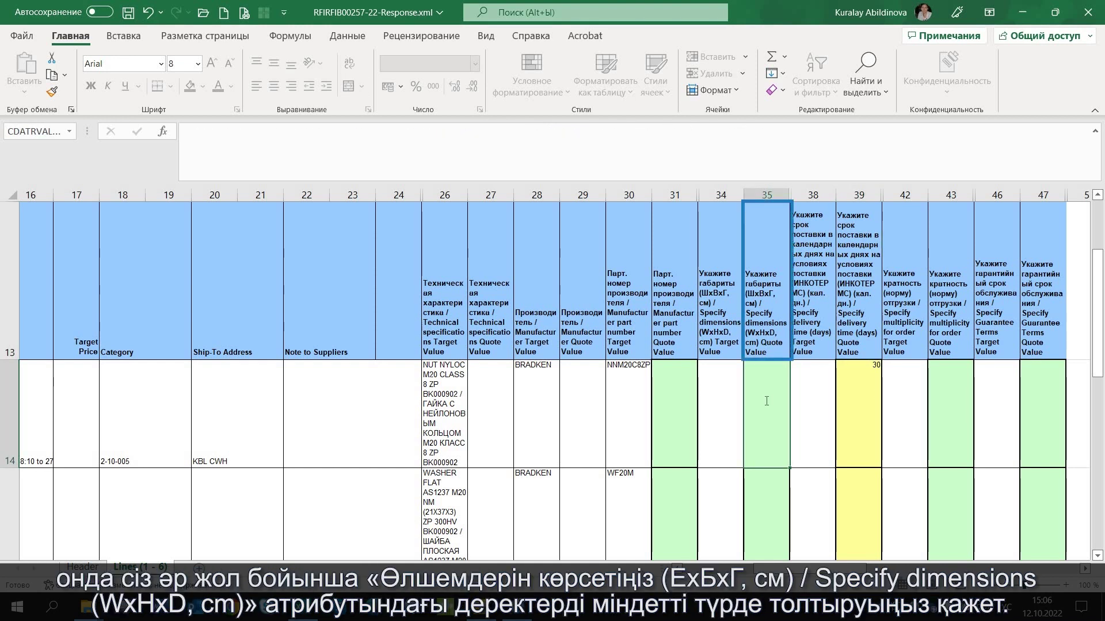
text(50*400*30)
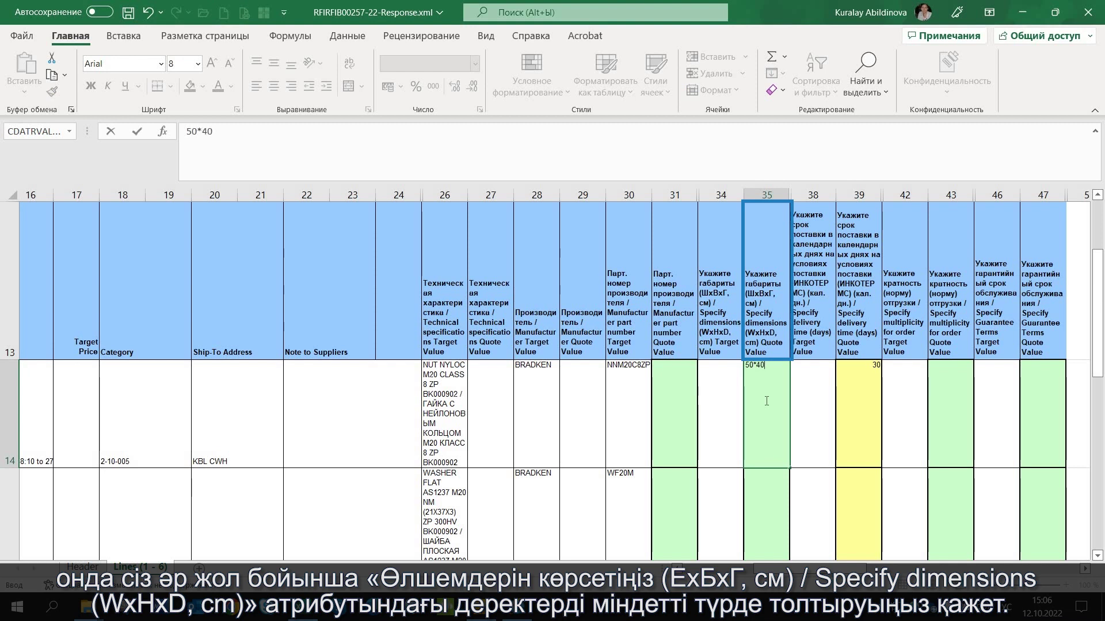
text(0)
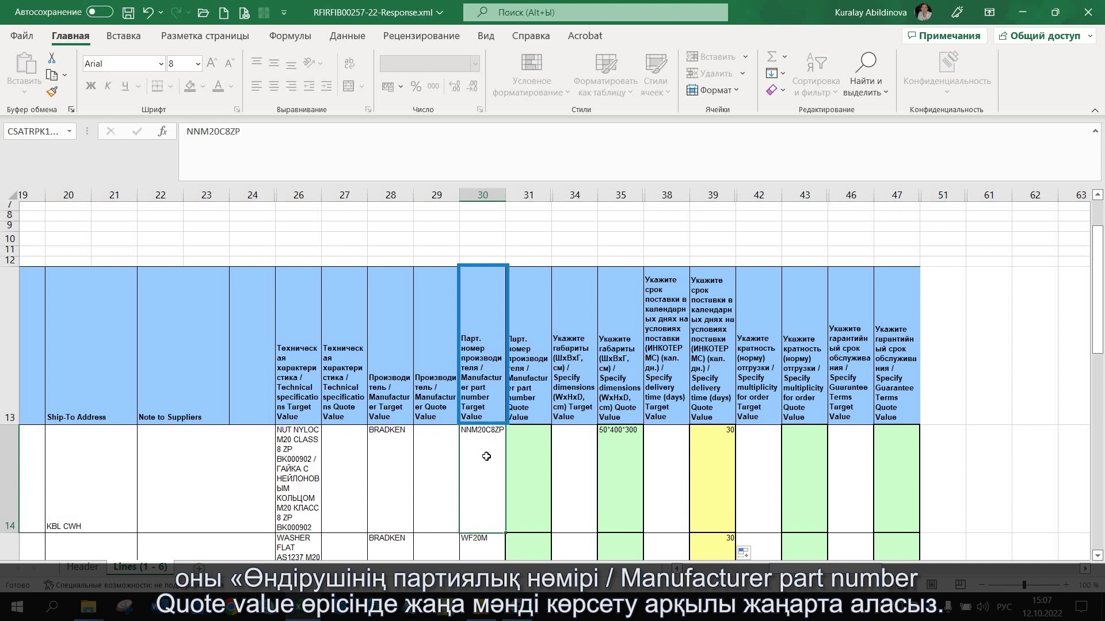
Step: Enter 1500-111 as line 1's Manufacturer part number Quote Value
click(526, 446)
text(150)
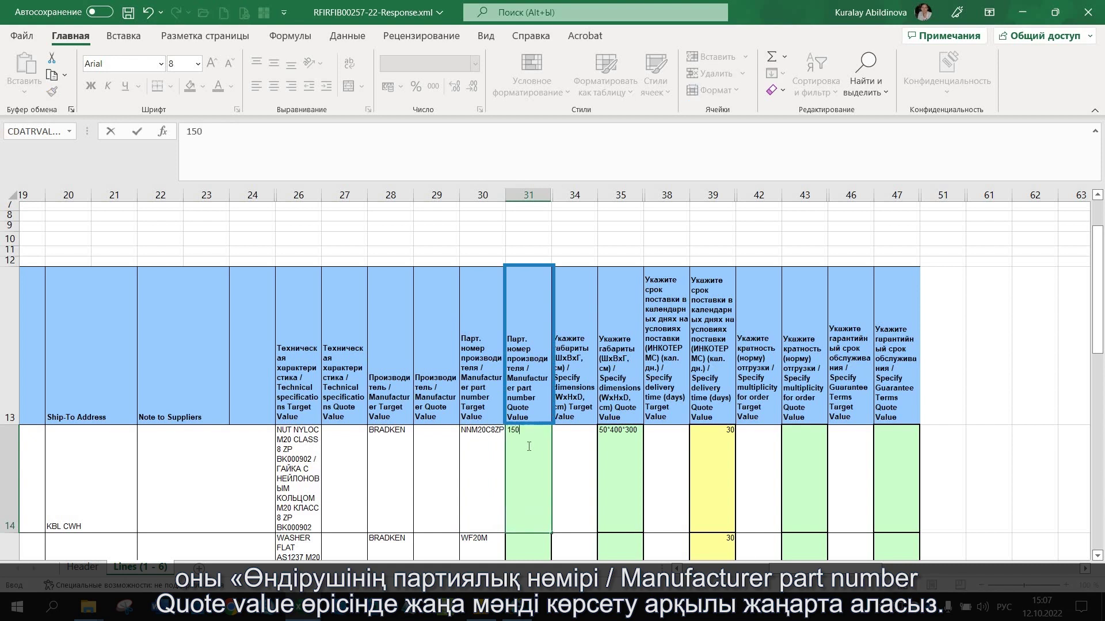
text(0-111)
click(619, 451)
Step: Close the completed RFIRFIB00257-22-Response.xml workbook, saving its changes
scroll(619, 451, left, 10)
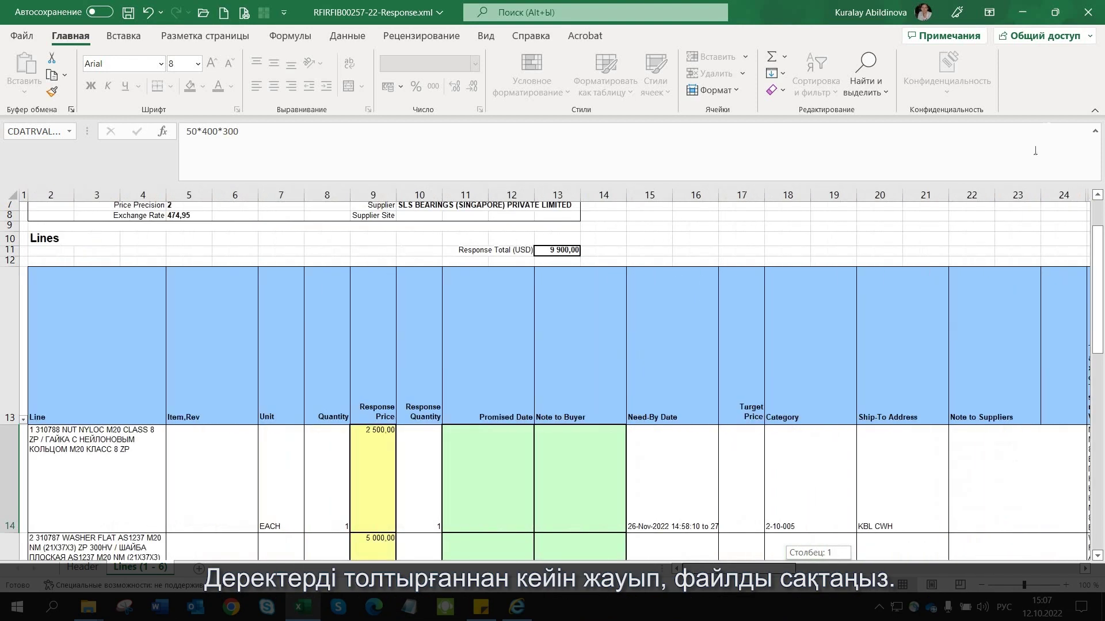
click(1087, 14)
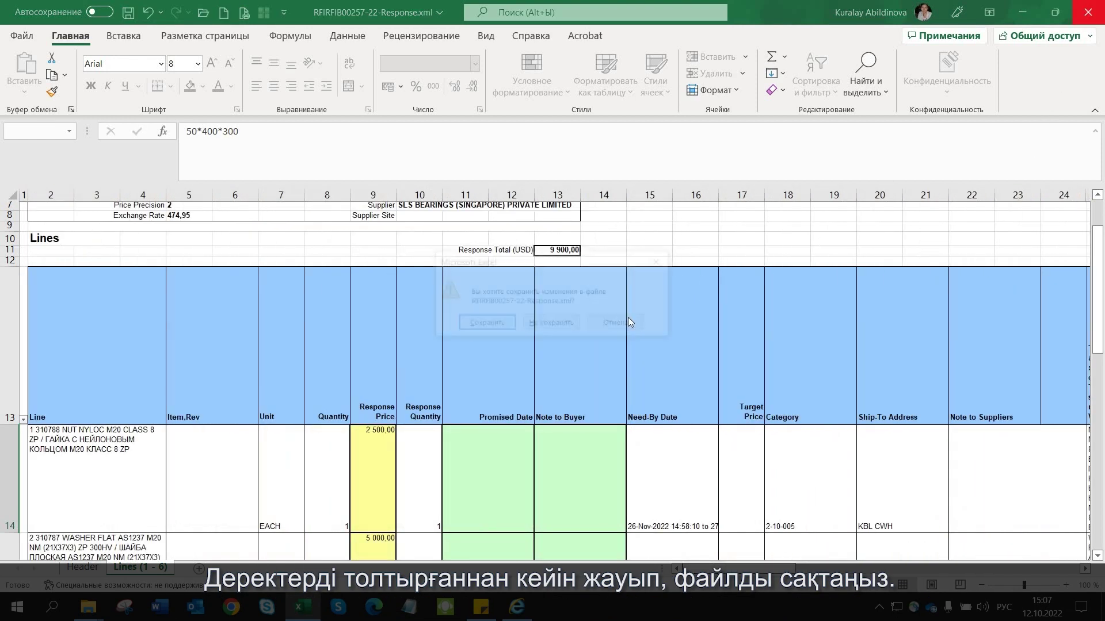
click(484, 324)
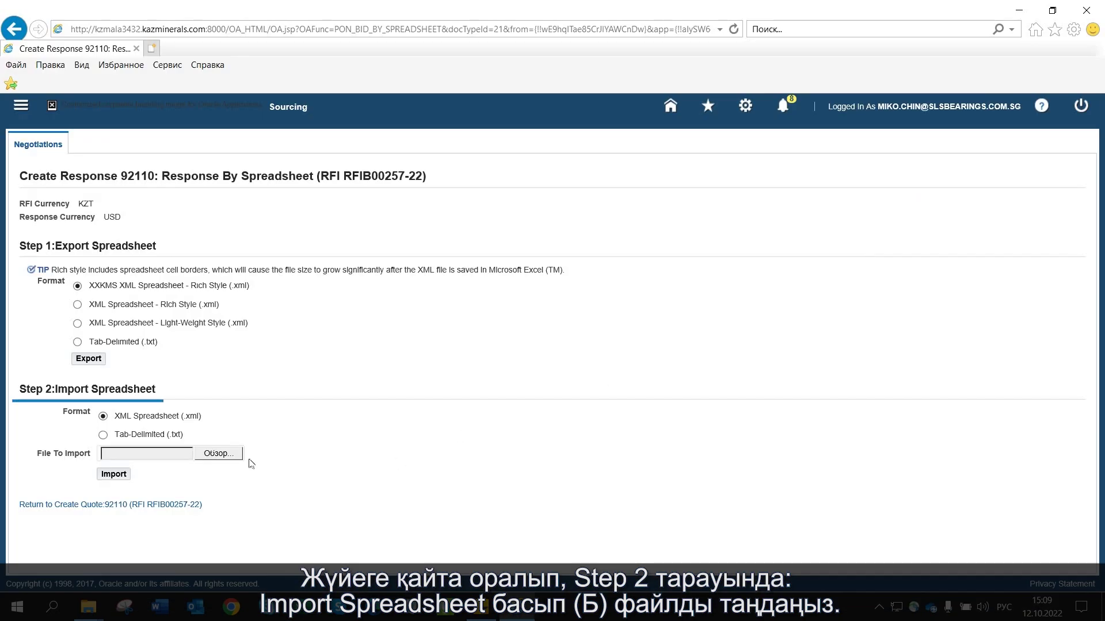
Step: Import RFIRFIB00257-22-Response.xml from the desktop as an XML Spreadsheet into the RFI response
click(218, 454)
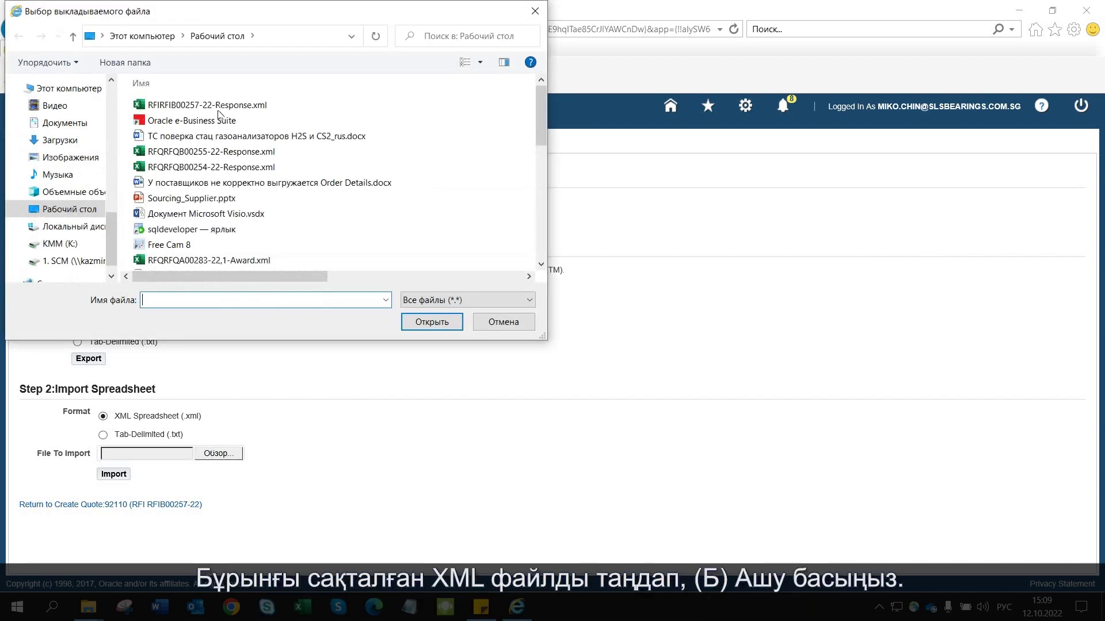
click(219, 106)
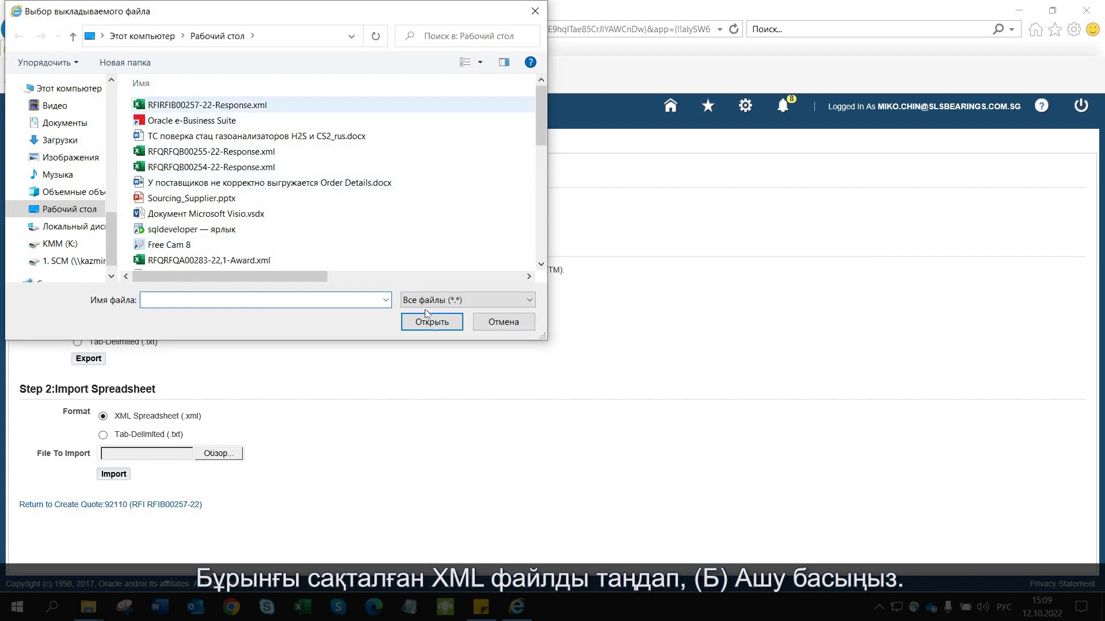
click(432, 322)
click(113, 475)
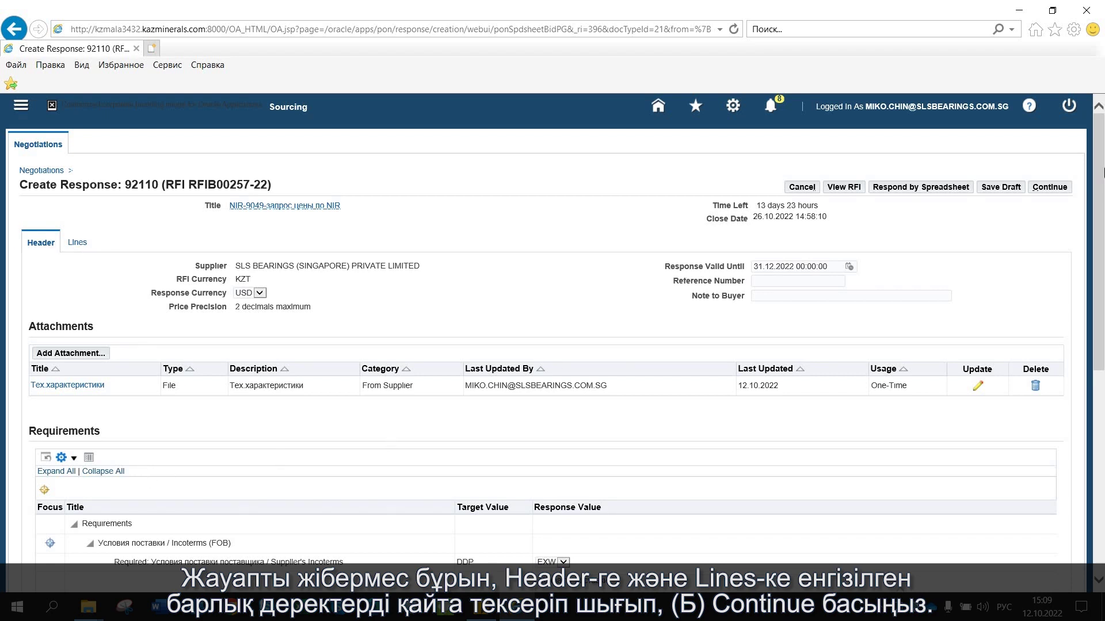
Step: Proceed to the review of the RFIB00257-22 response, accept USD as the response currency, and submit it
click(1065, 194)
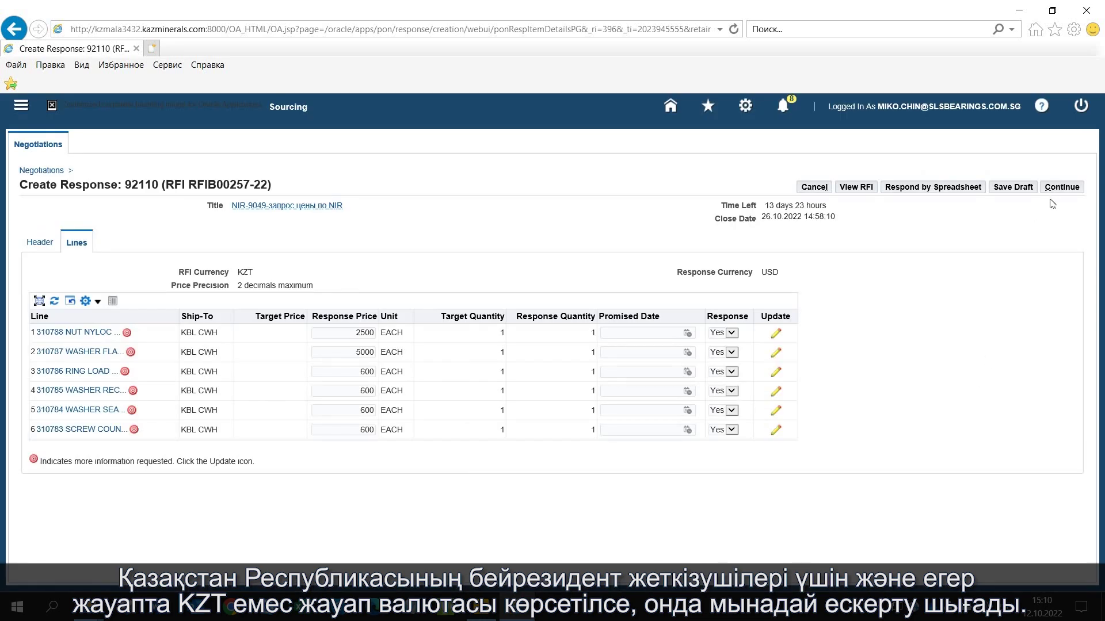
click(1046, 194)
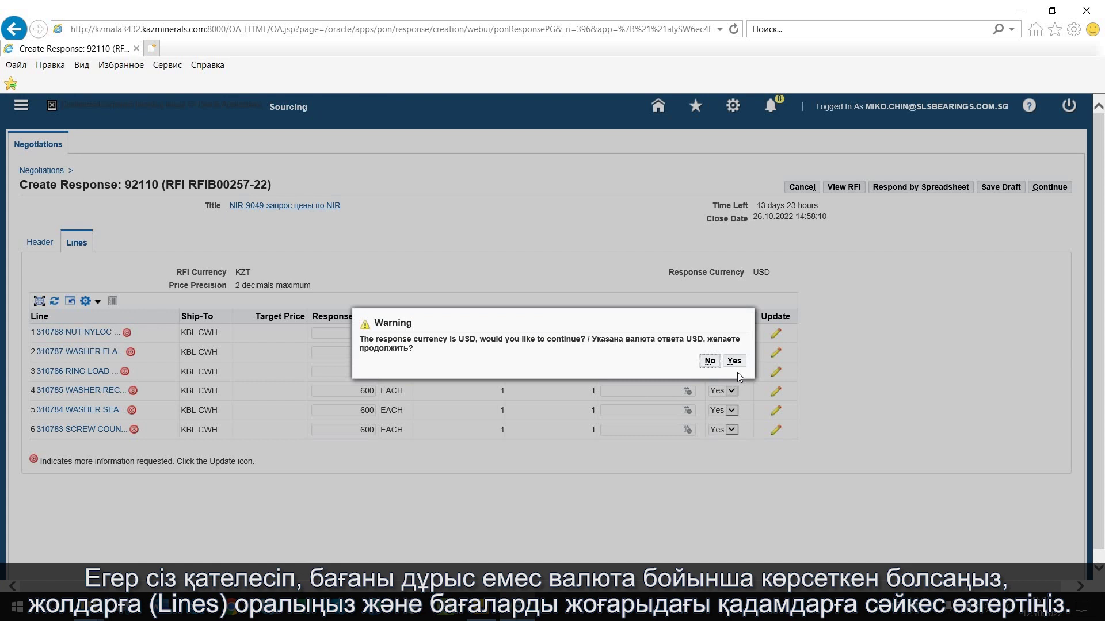
click(734, 361)
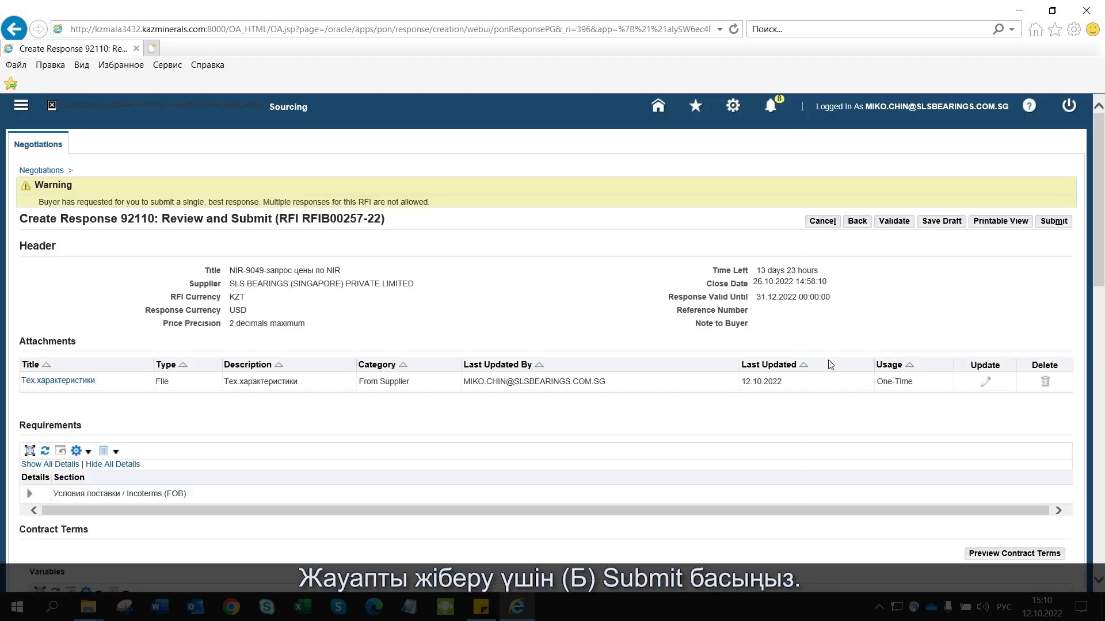
click(1053, 221)
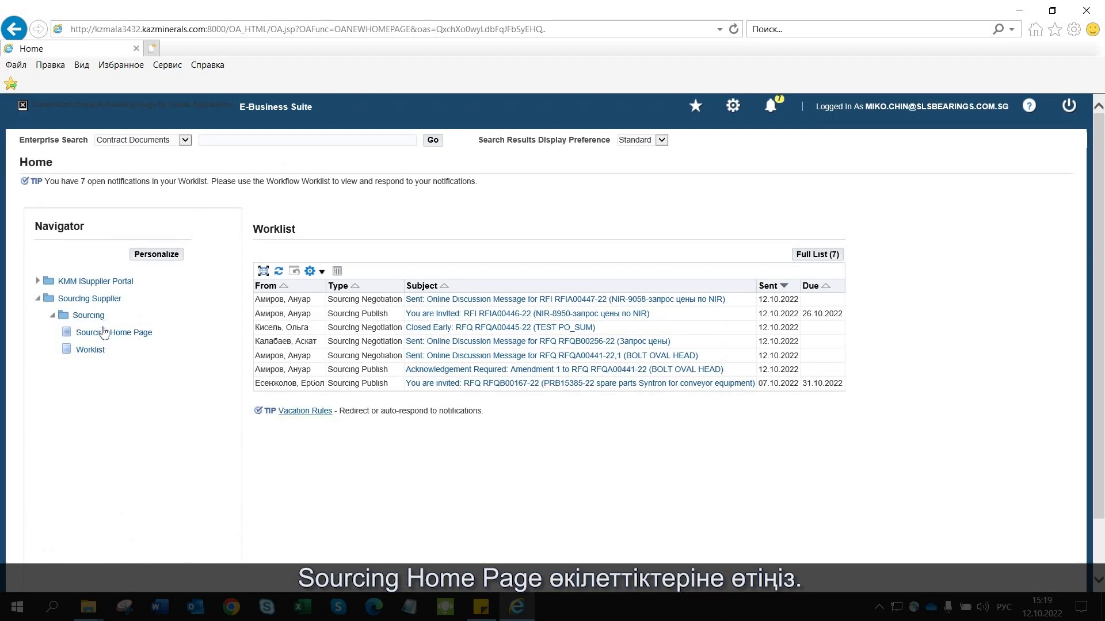
Step: From the Sourcing Home Page, withdraw the active quote for RFQB00226-22 with the reason "Ошибочно направленный ответ"
click(104, 334)
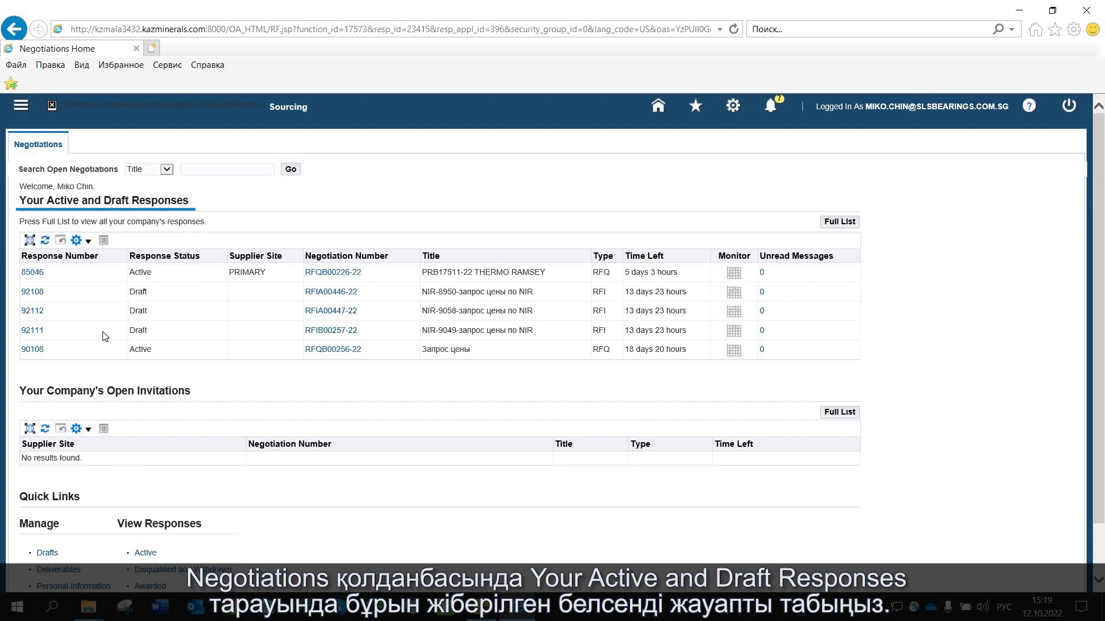
click(34, 273)
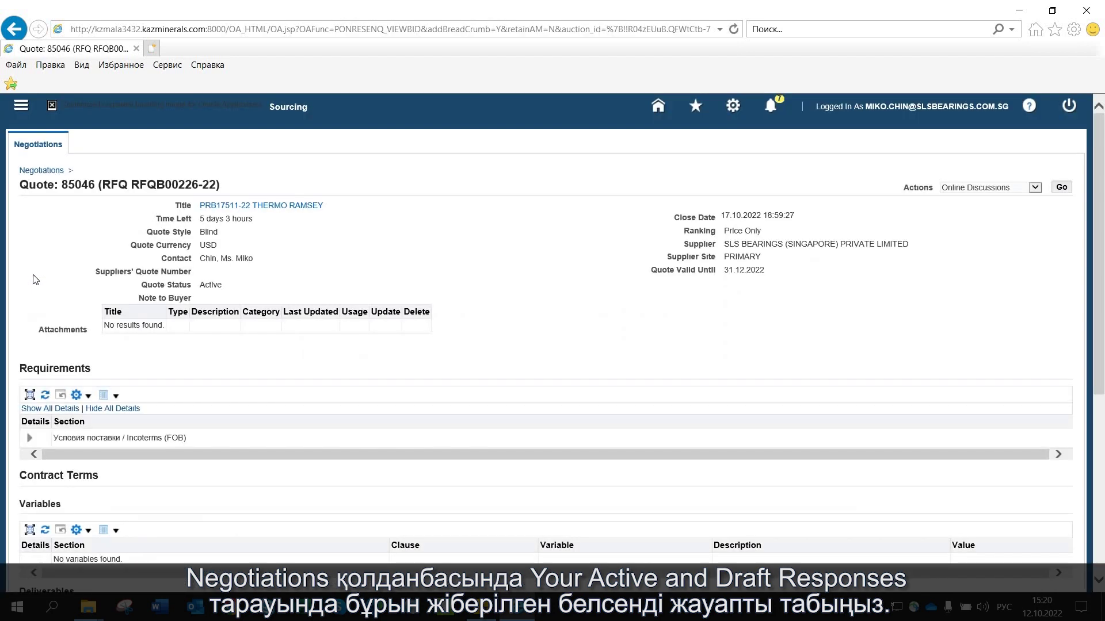
click(970, 192)
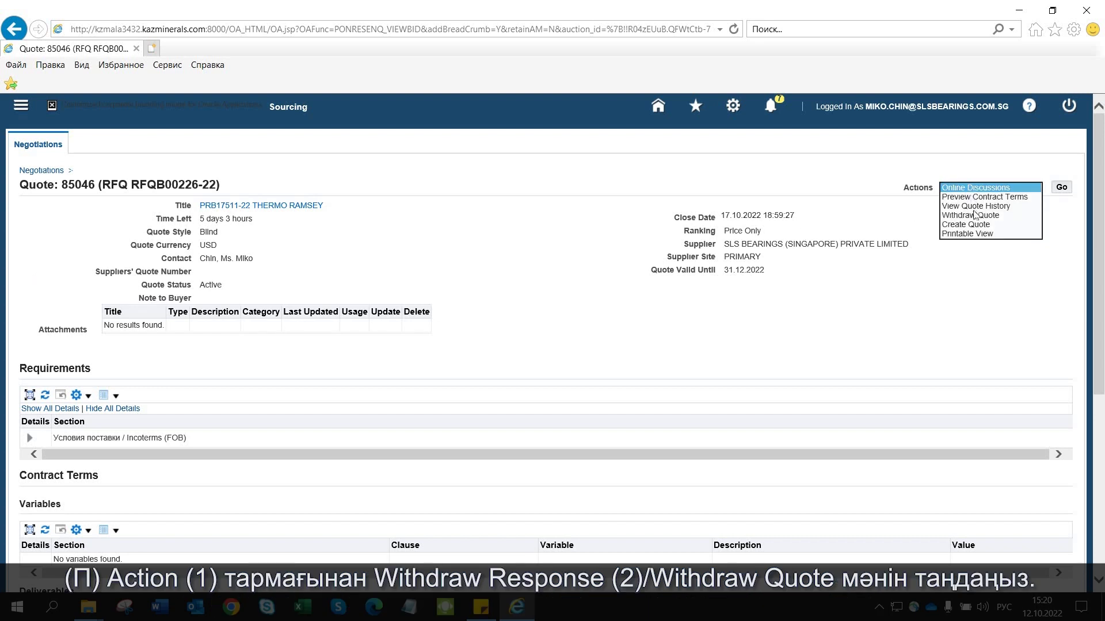
click(972, 216)
click(1061, 188)
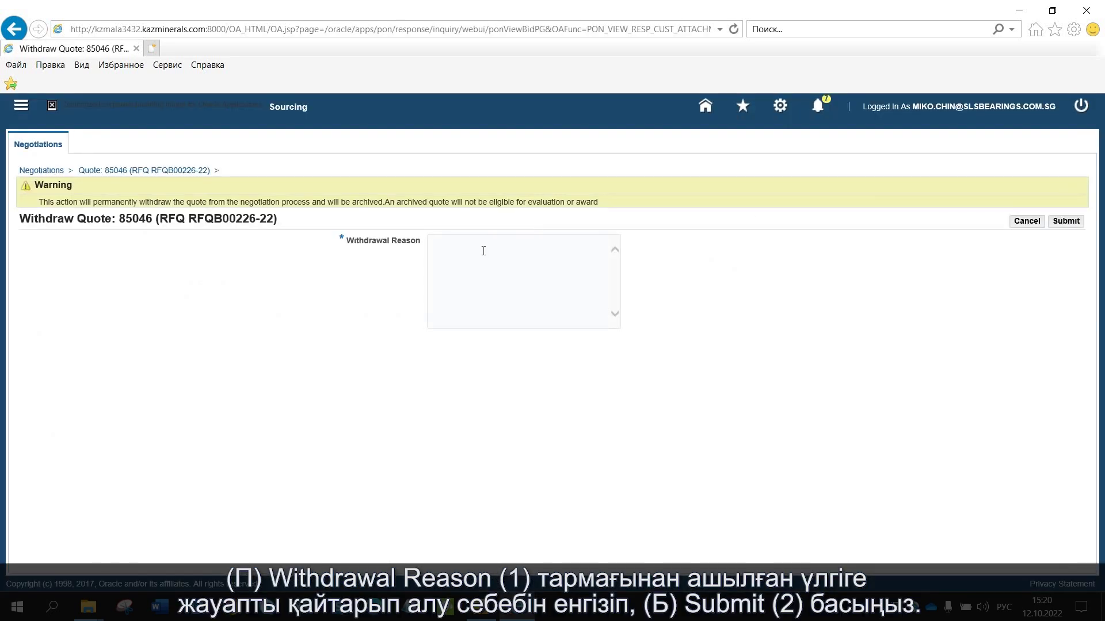
text(Ошибочно направленный ответ)
click(1065, 221)
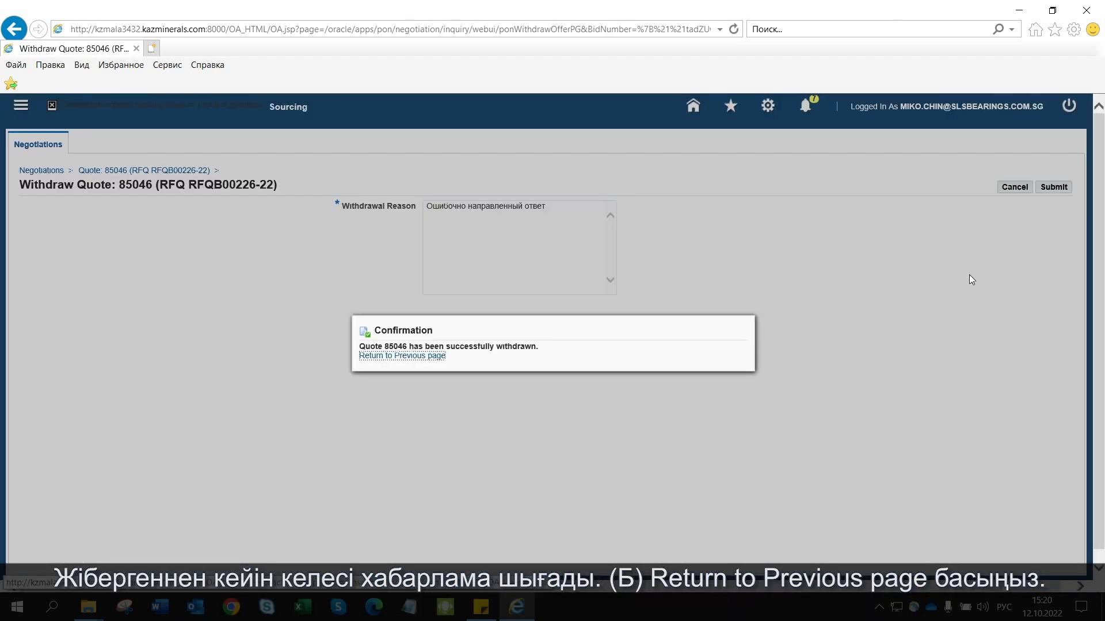
click(414, 357)
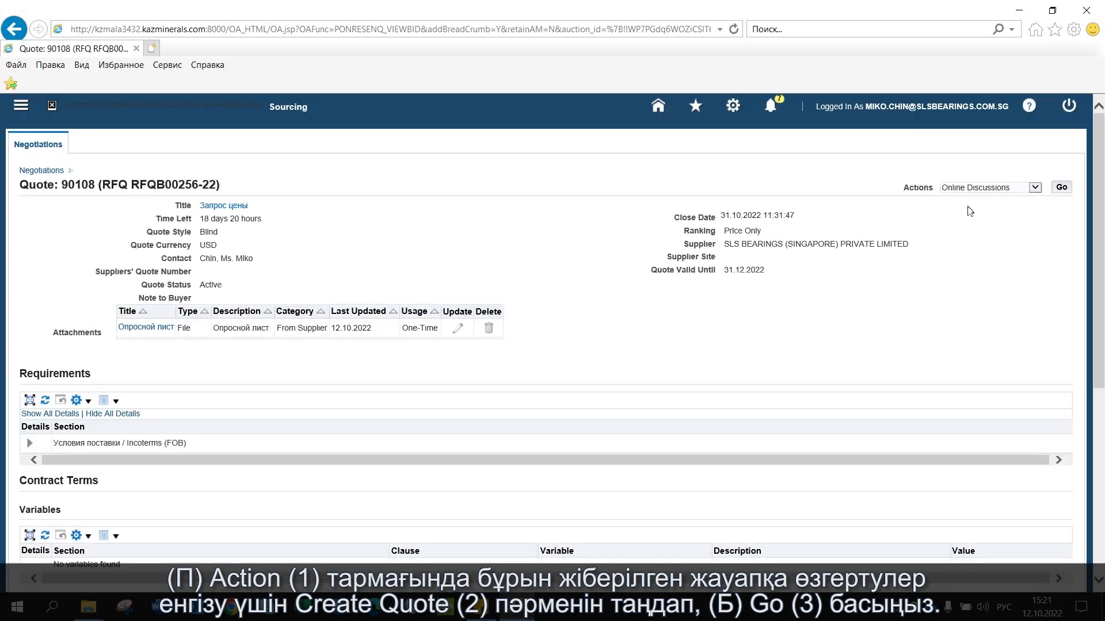
Step: Use Create Quote on the active RFQB00256-22 quote, choose to modify or revise existing quotes, and revise the draft quote
click(969, 189)
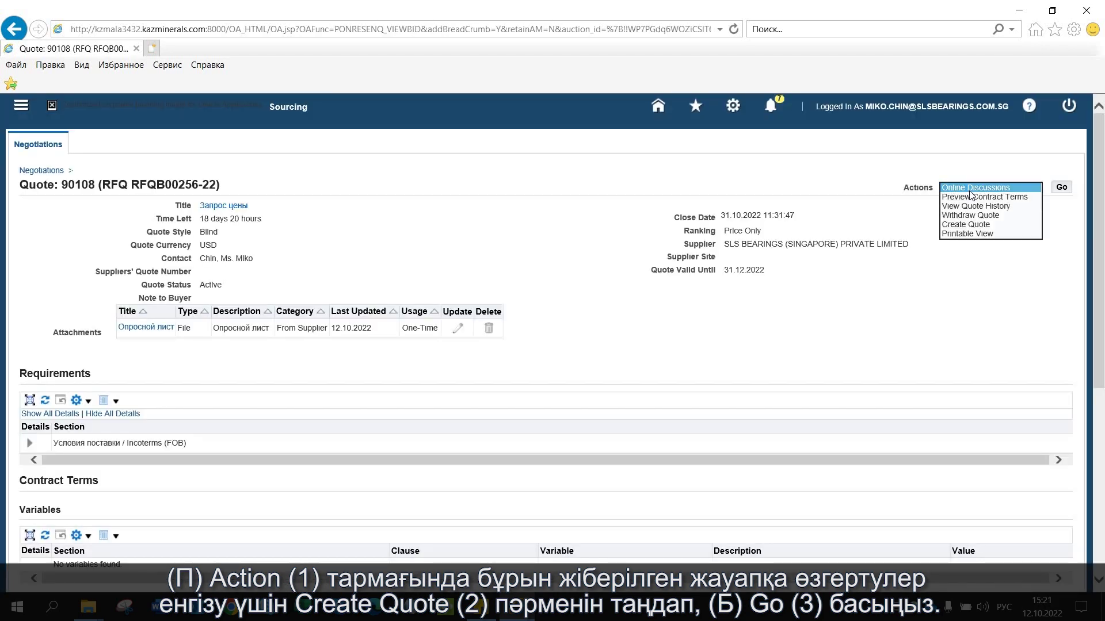
click(972, 224)
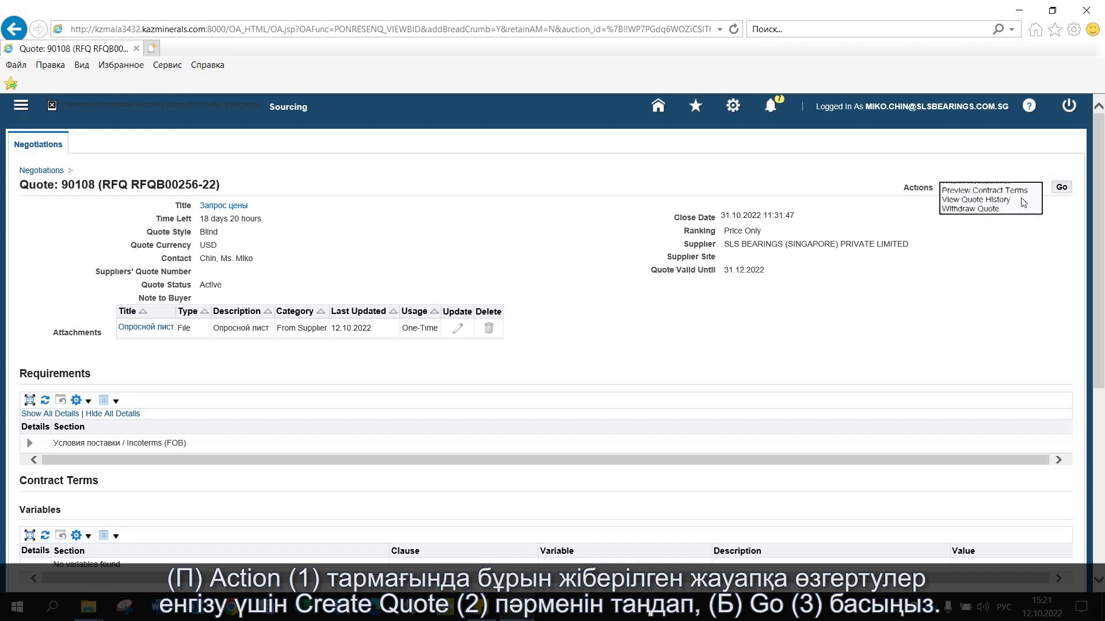
click(1060, 189)
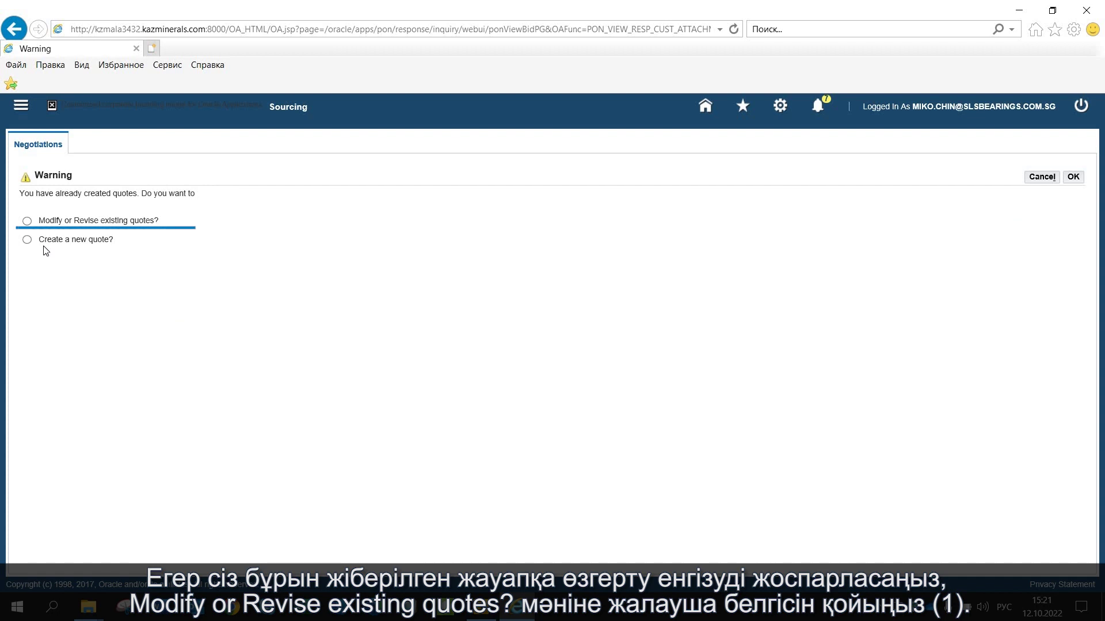
click(27, 222)
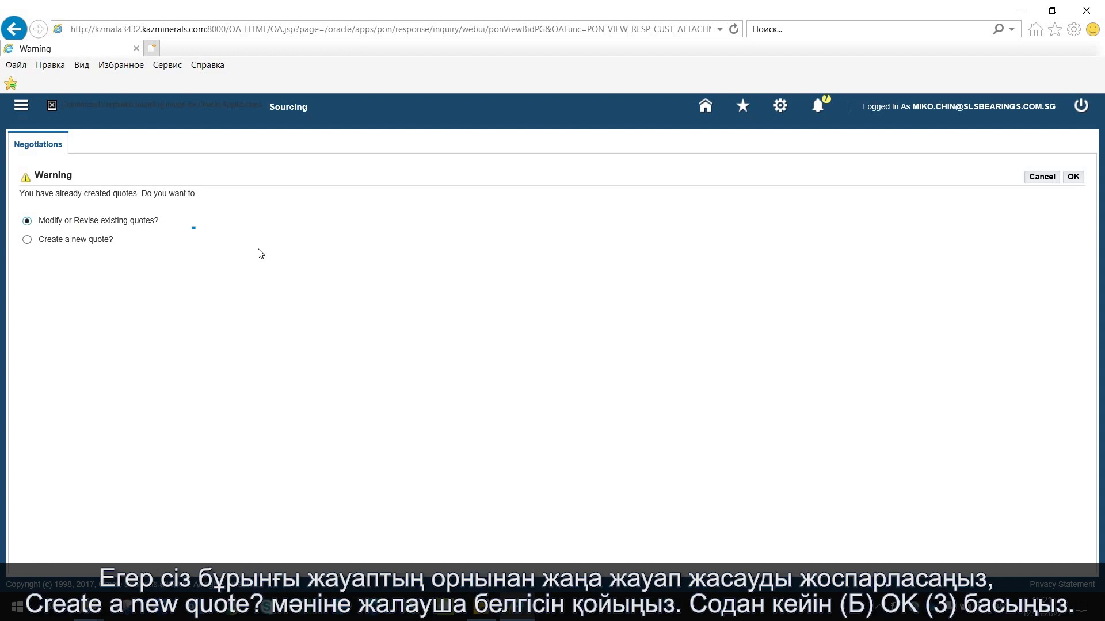
click(28, 241)
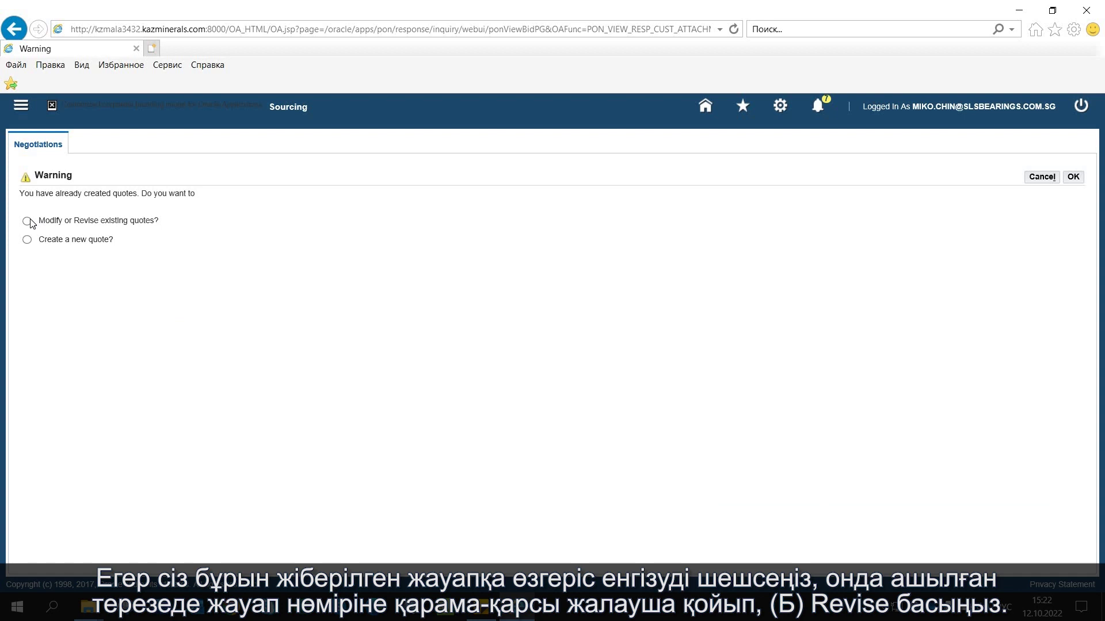
click(29, 223)
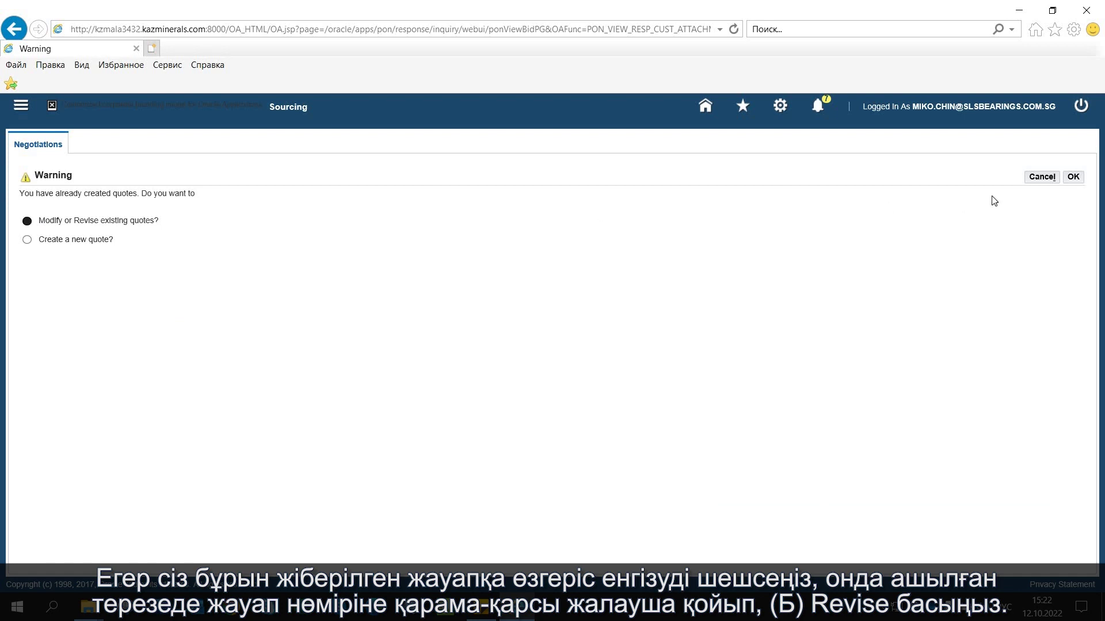
click(1073, 178)
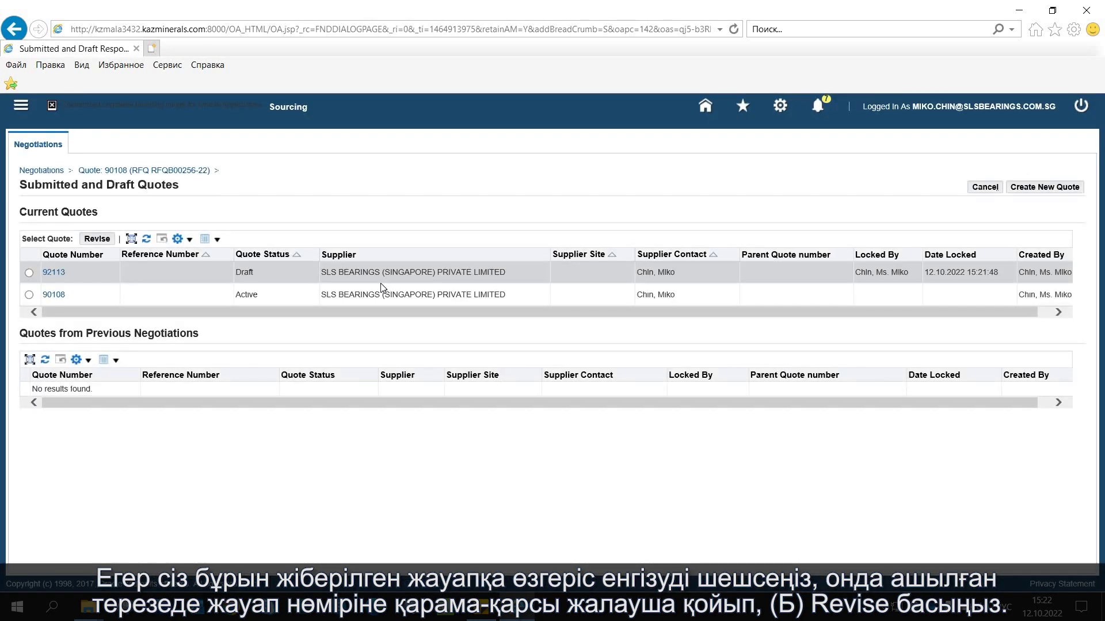
click(28, 273)
click(98, 240)
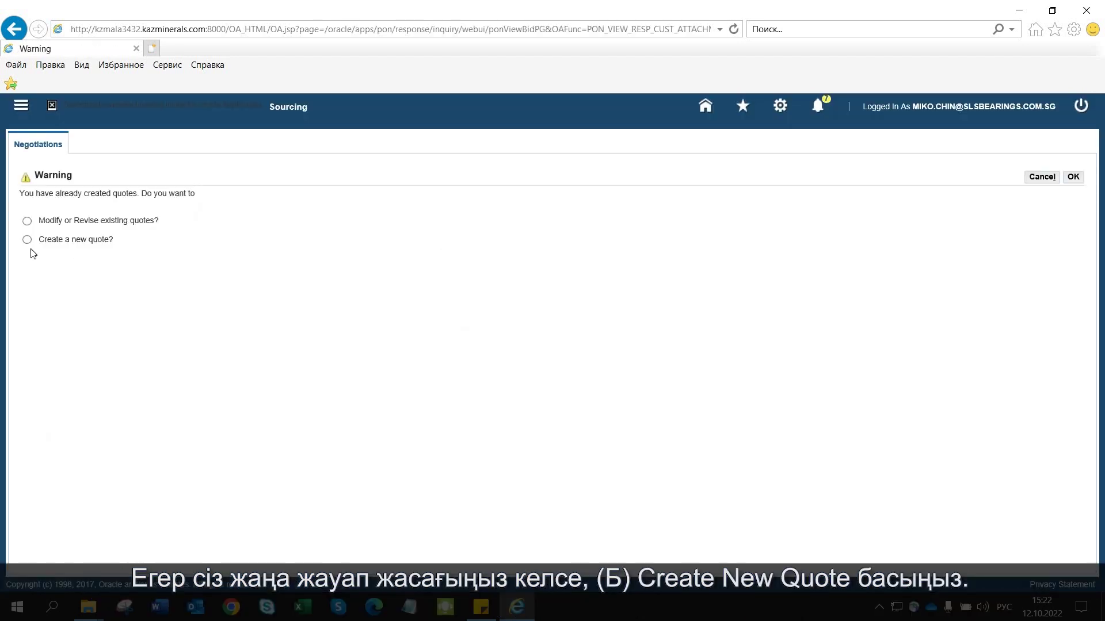
Step: Choose to create a new quote for RFQB00256-22 instead of revising an existing one
click(26, 240)
click(1073, 177)
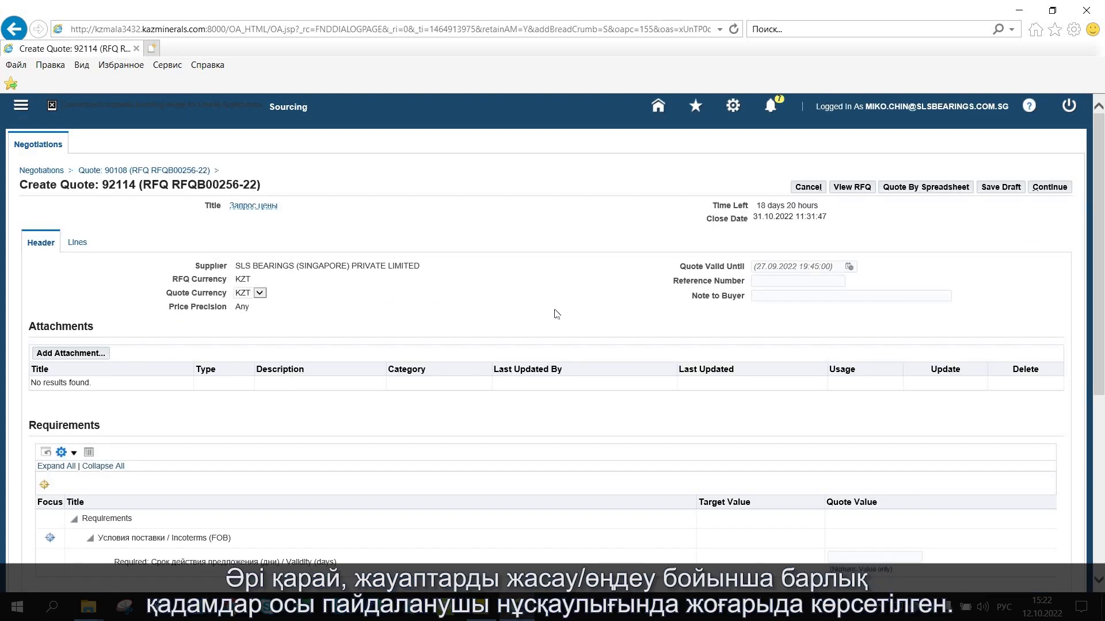